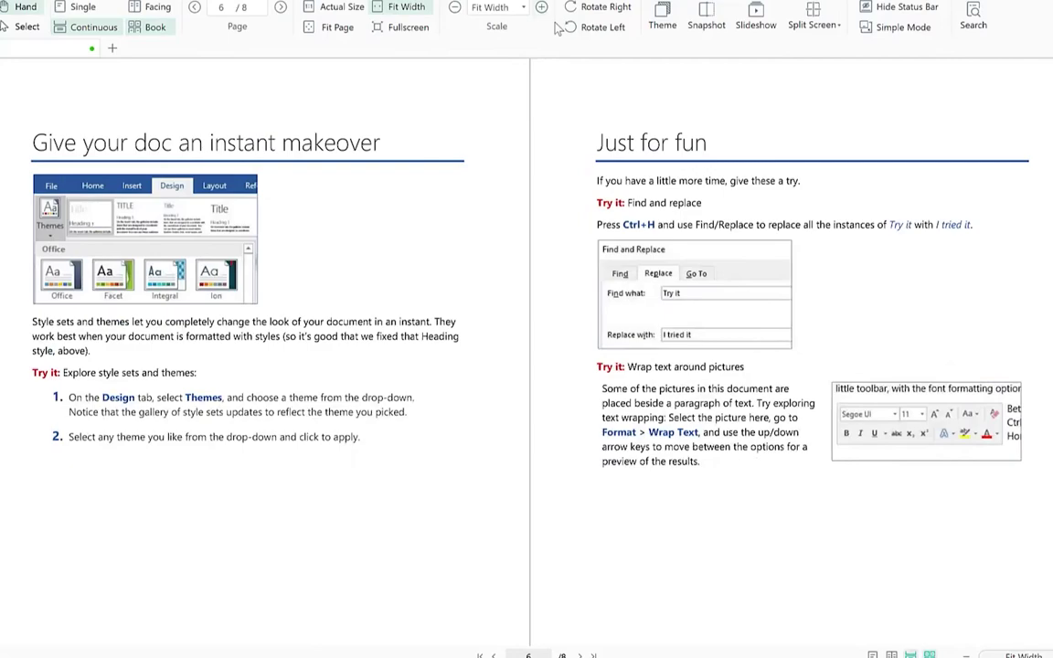
Look through the zoom scale options, and rotate the document view right and back left
click(527, 8)
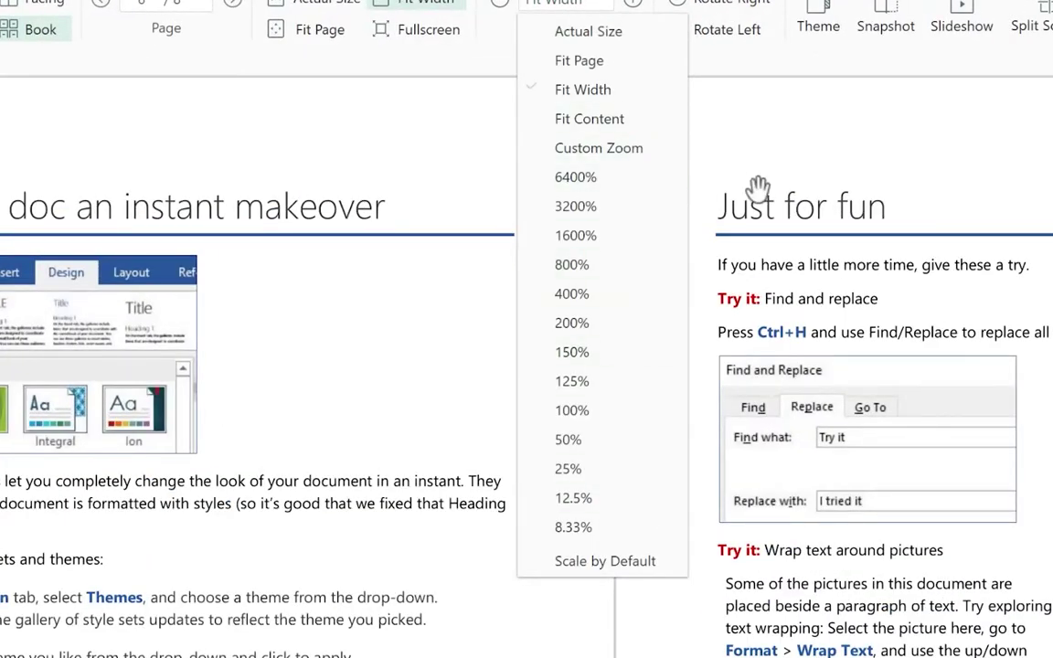
click(686, 195)
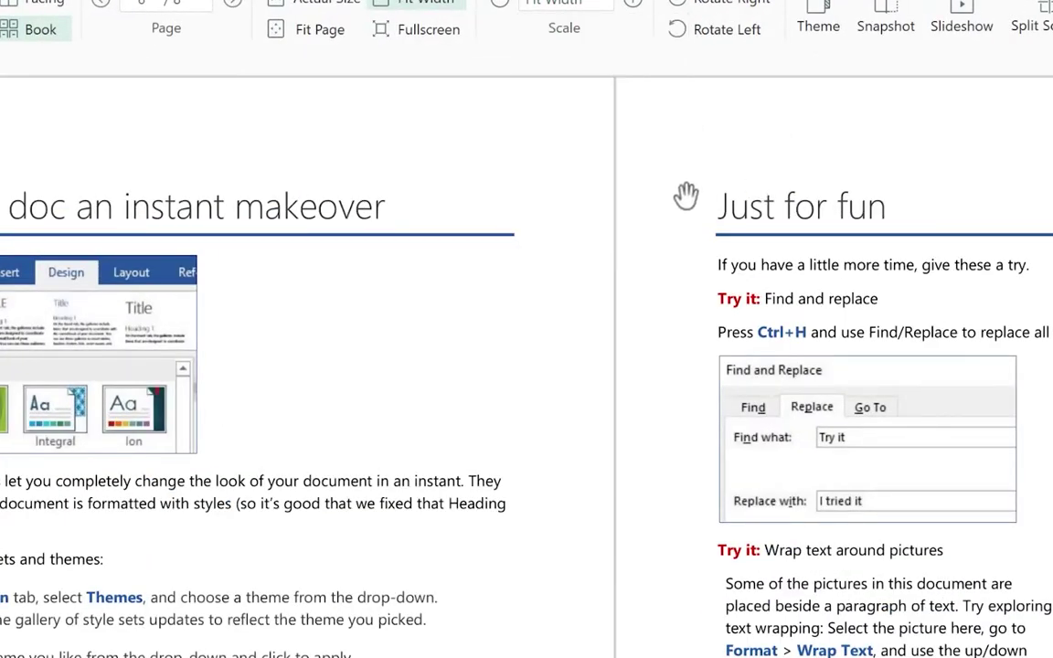
click(703, 2)
click(718, 30)
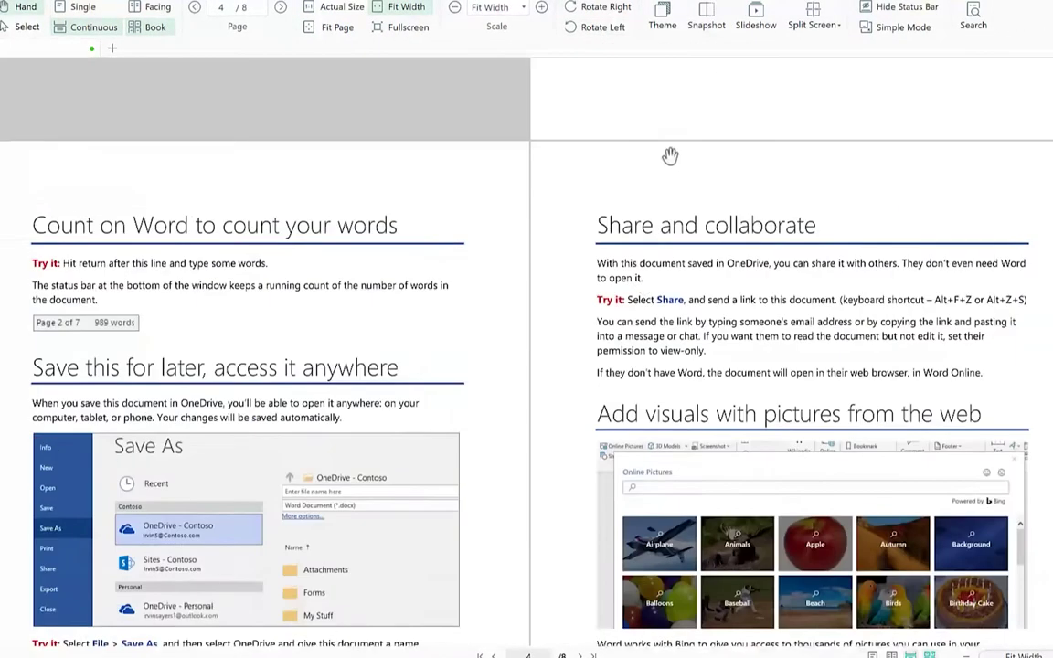
Try different reading themes for the document, including Eye Protection, and open the additional theme choices
click(817, 14)
click(711, 62)
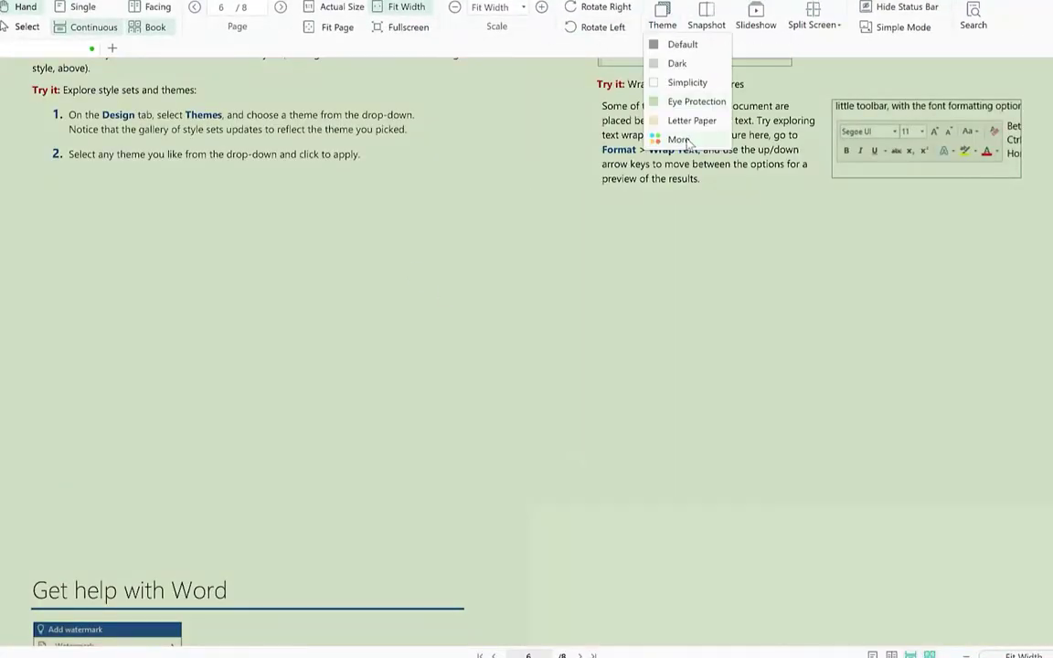
click(698, 138)
click(715, 111)
Mark up a snapshot of the web pictures section with a red rectangle and oval, a green oval, arrow and brush strokes, and the text "Welcome"
scroll(580, 254, up, 5)
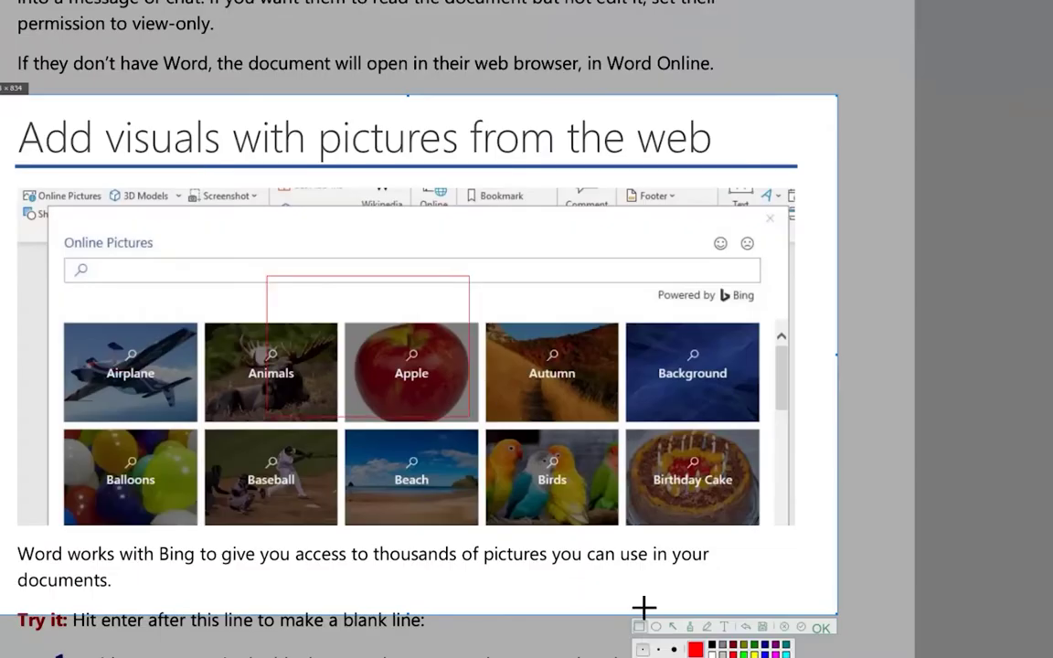
drag(535, 372, 665, 442)
drag(758, 396, 853, 475)
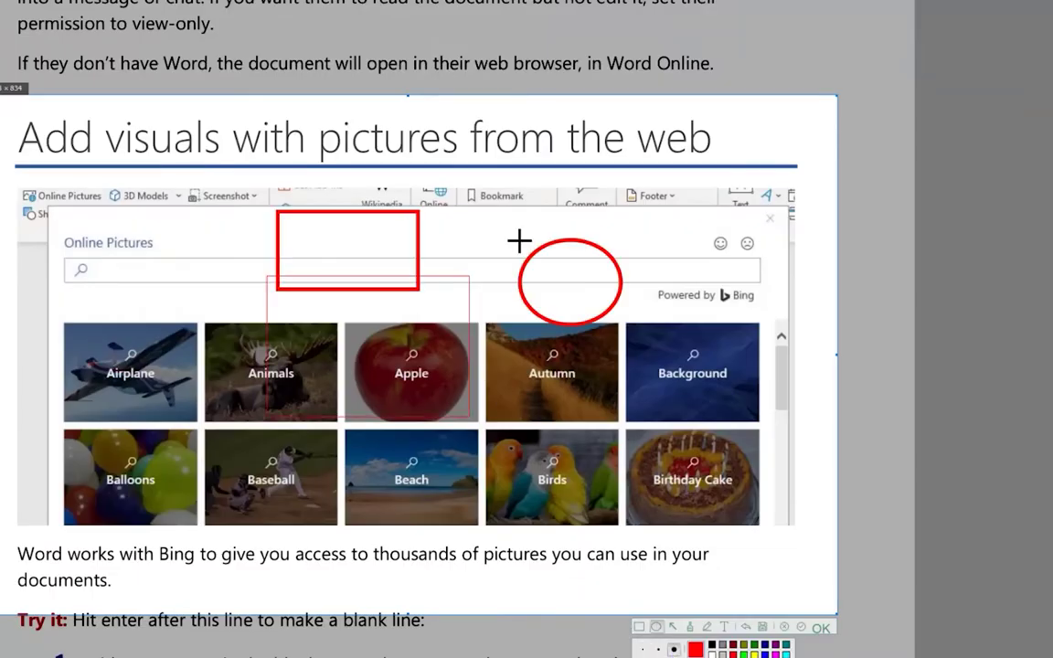
drag(395, 394, 521, 503)
drag(706, 253, 500, 181)
drag(139, 103, 269, 174)
click(724, 628)
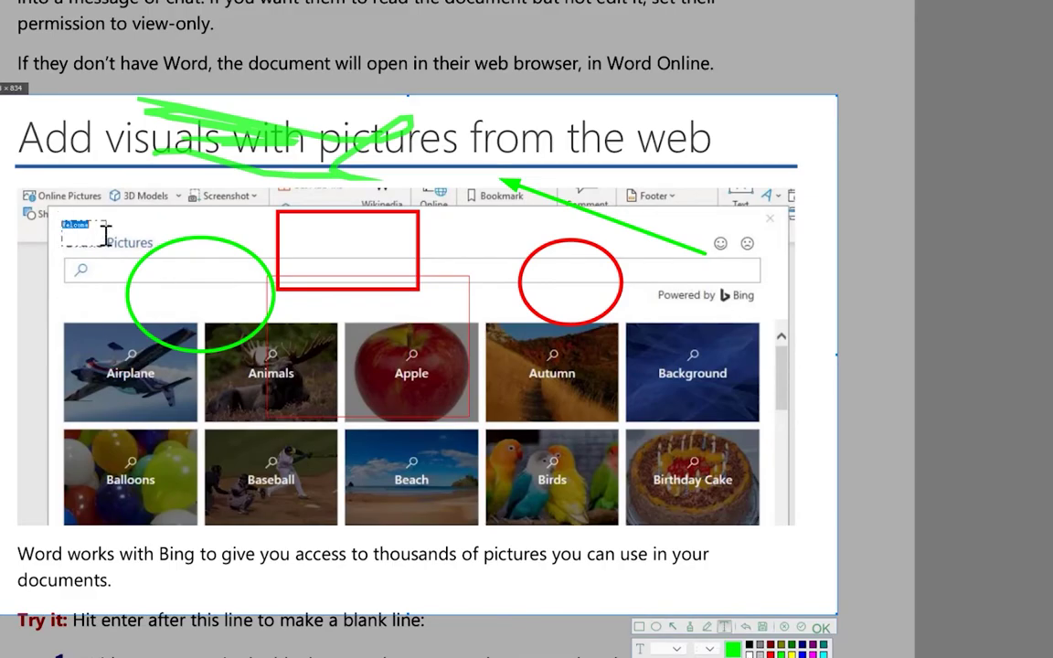
text(s)
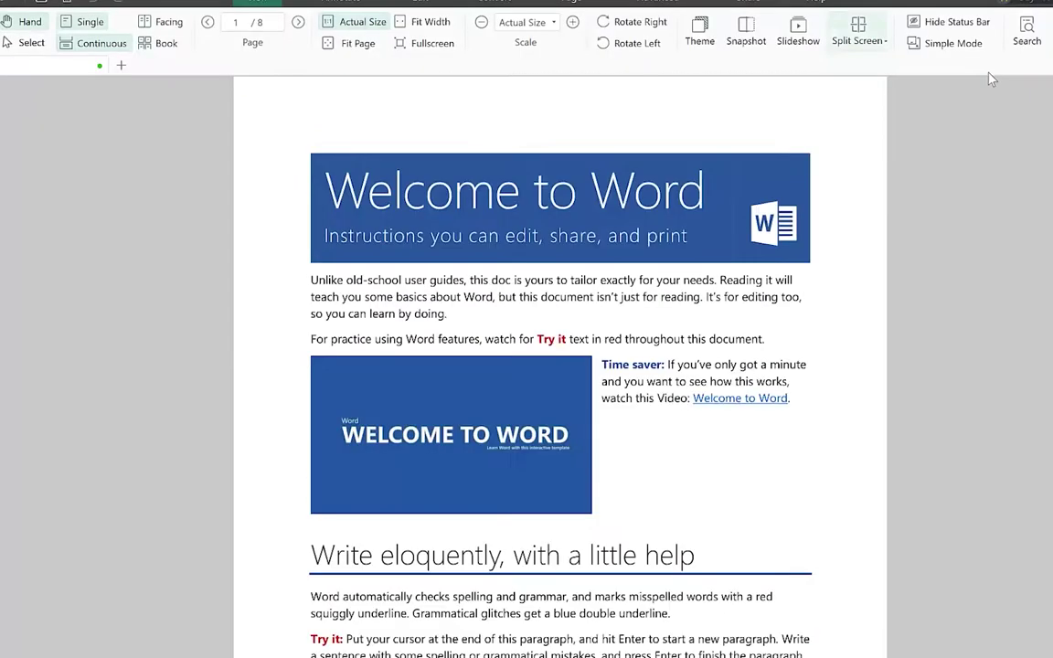
Split the document view horizontally, and change the split to vertical
click(859, 40)
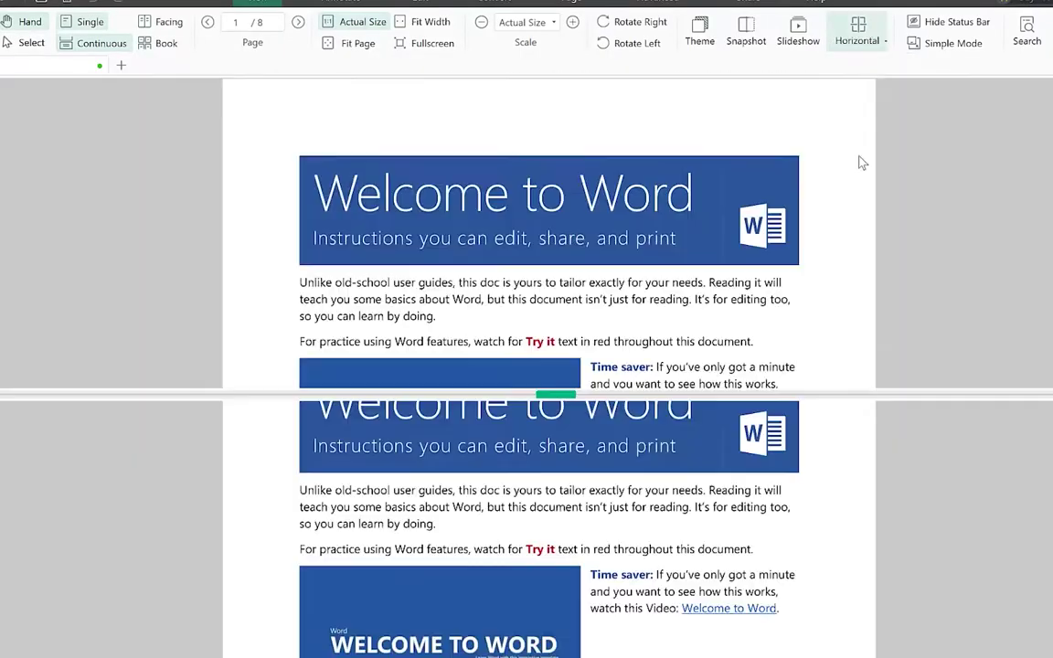
click(859, 40)
click(885, 40)
click(864, 66)
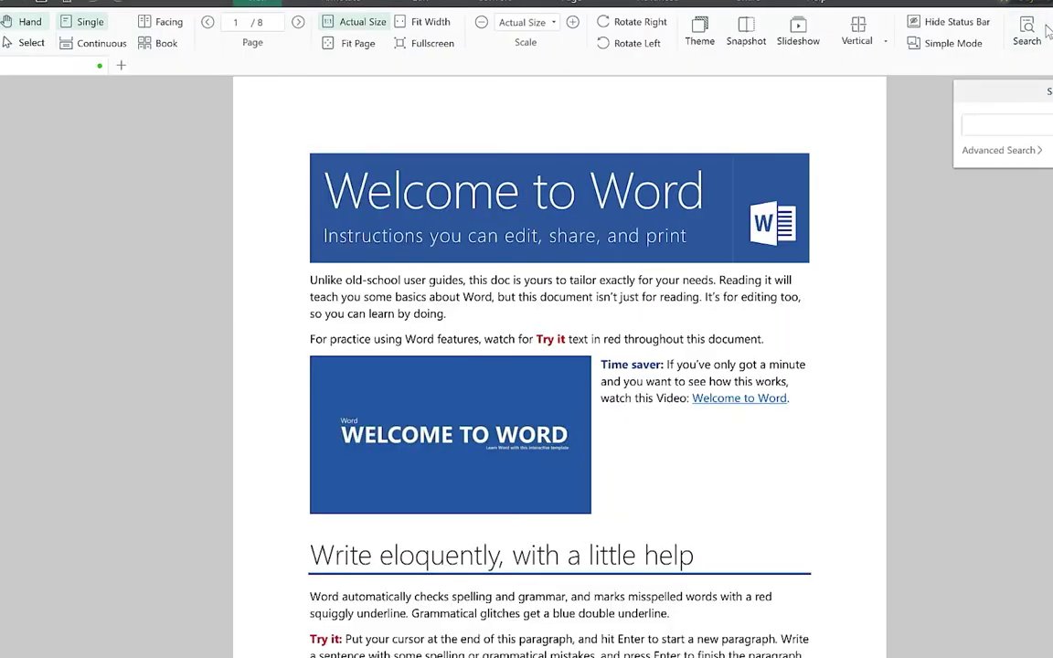
Highlight the opening paragraph in yellow and add the typewriter text "Weclocme to epic mentorshp" above the title banner
click(339, 2)
click(395, 61)
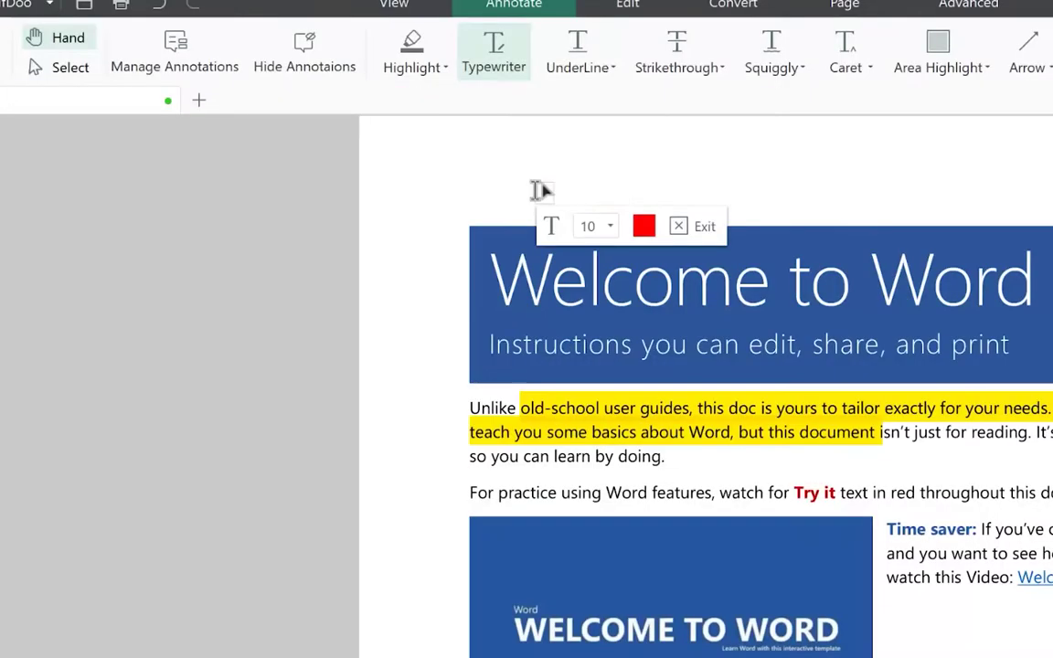
text(Weclocme to epic mentorshp)
Underline passages on the first page and strike through the text around the Save As picture
click(578, 50)
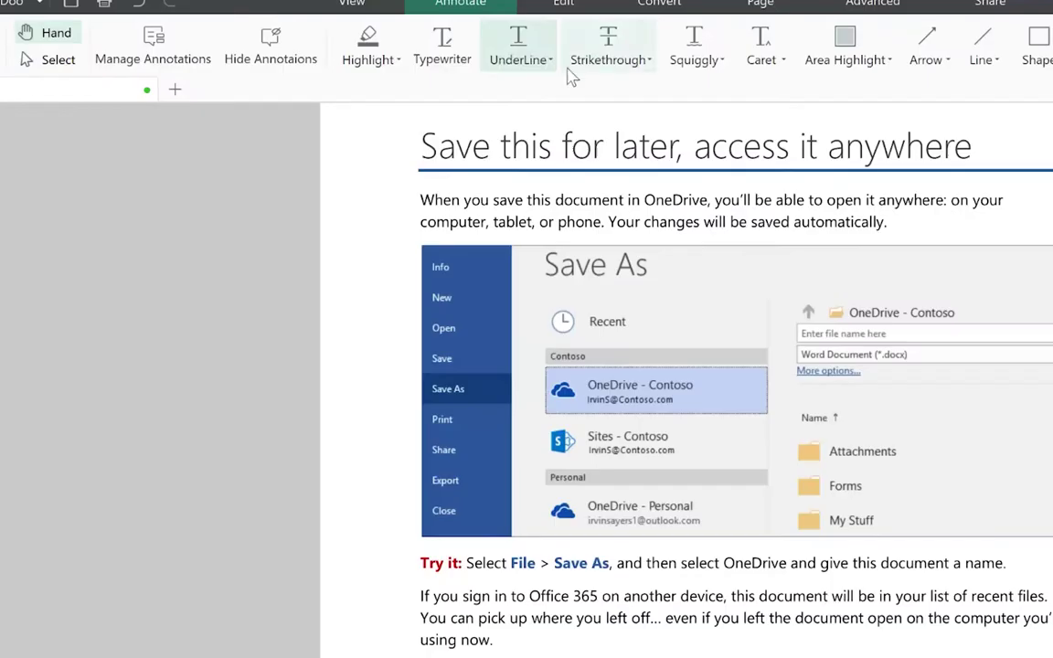
click(606, 45)
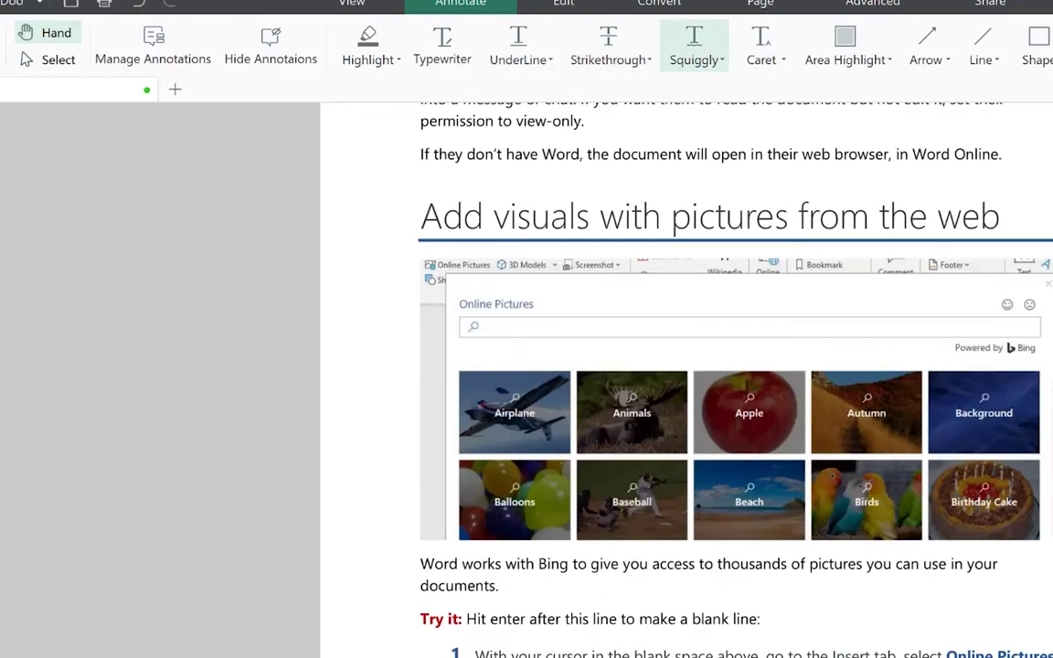
Insert caret marks in the sentence about Bing pictures and add yellow area highlights on the text formatting page
click(592, 569)
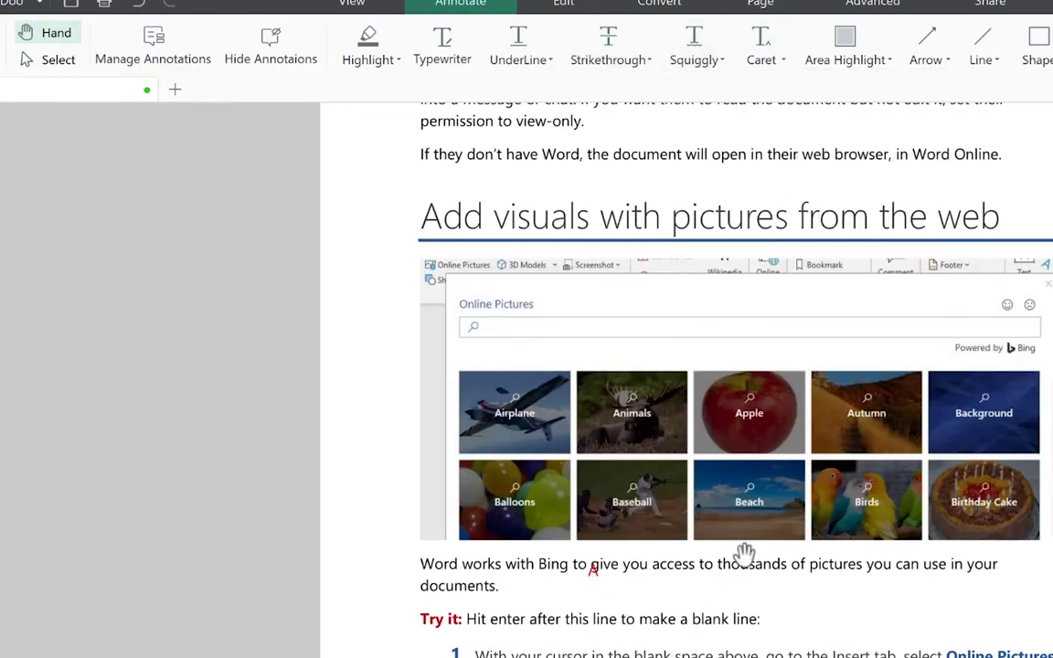
click(813, 568)
click(852, 69)
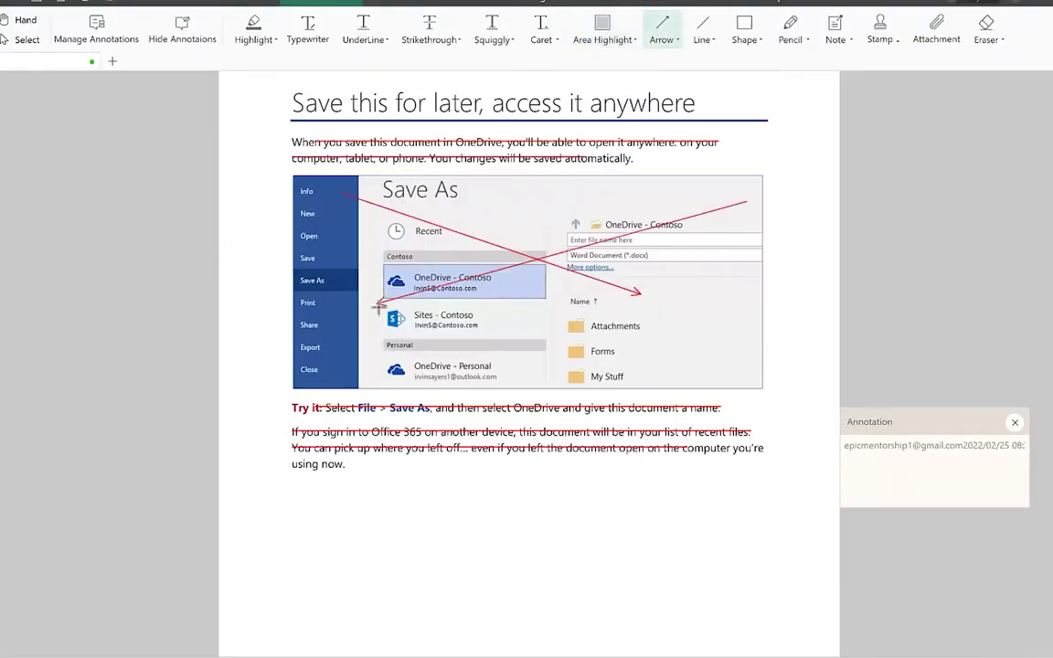
Draw a thick red horizontal line in the blank area beside the font color entry
click(701, 40)
mouse_move(757, 231)
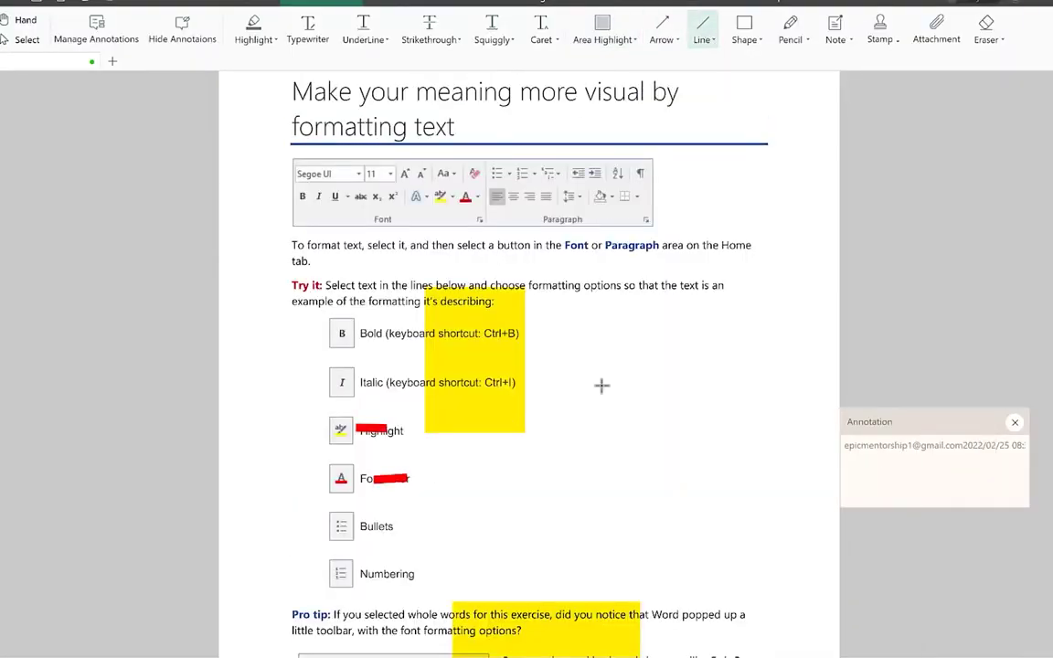
drag(501, 472, 633, 473)
Draw a four-sided red polygon in the blank area beside the Bold and Italic entries
click(759, 40)
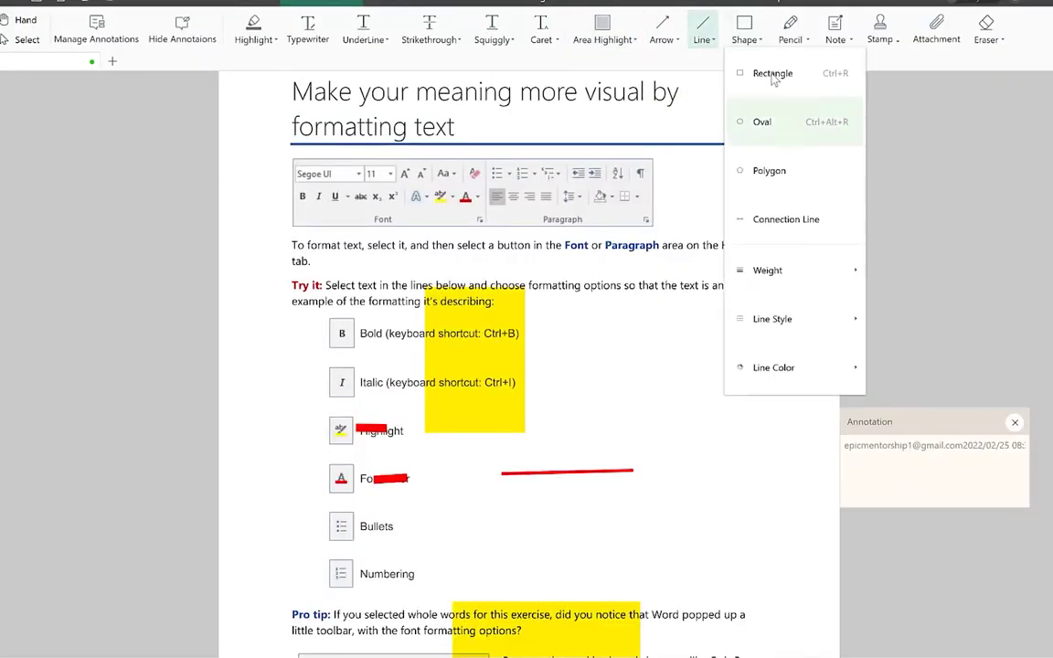
click(768, 169)
click(746, 370)
click(663, 446)
double_click(590, 402)
Draw crossed pencil strokes at the end of the formatting instructions and add a note reading "Add image here"
click(790, 27)
drag(784, 215, 705, 304)
drag(716, 228, 772, 312)
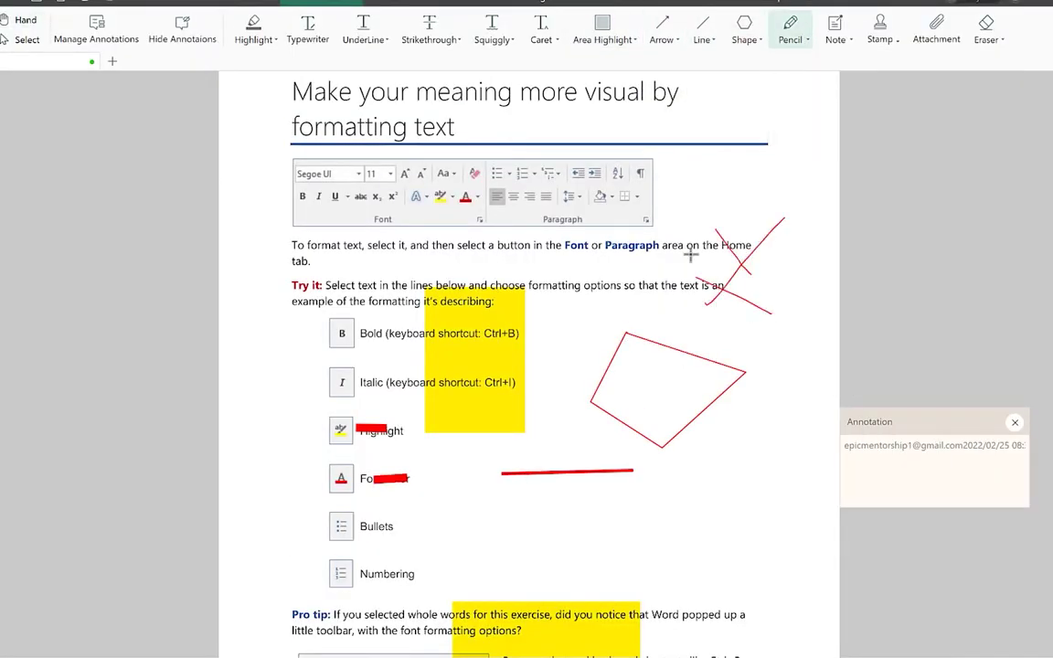
scroll(552, 263, down, 1)
text(Add image here)
Place a green check mark image stamp beside the Numbering entry, and open and dismiss the custom stamp creator
click(880, 39)
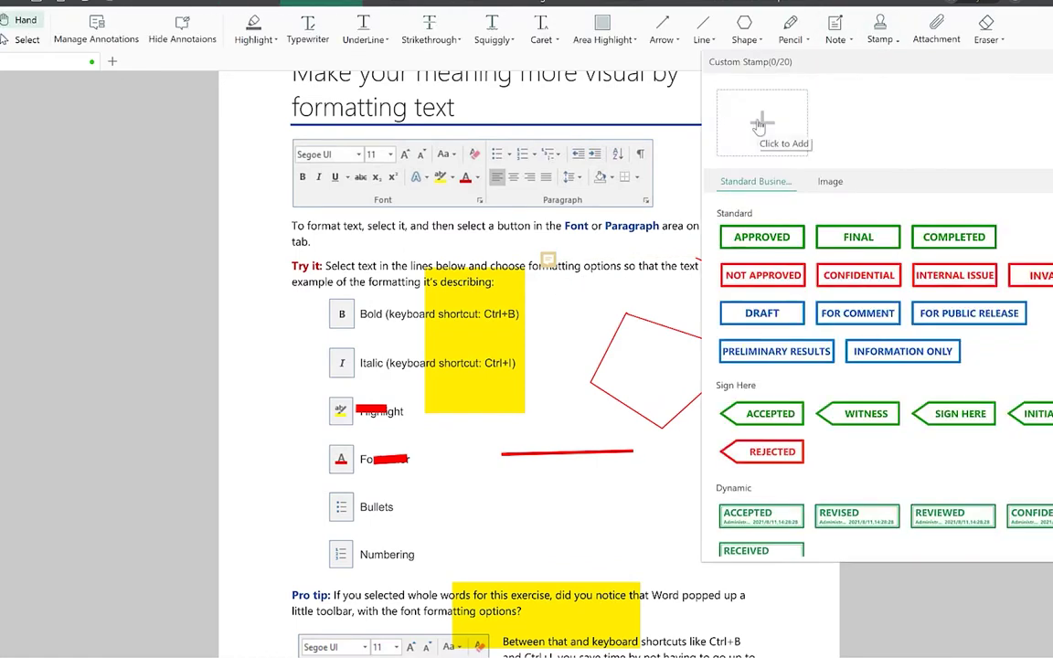
click(830, 181)
click(892, 423)
click(520, 548)
click(761, 121)
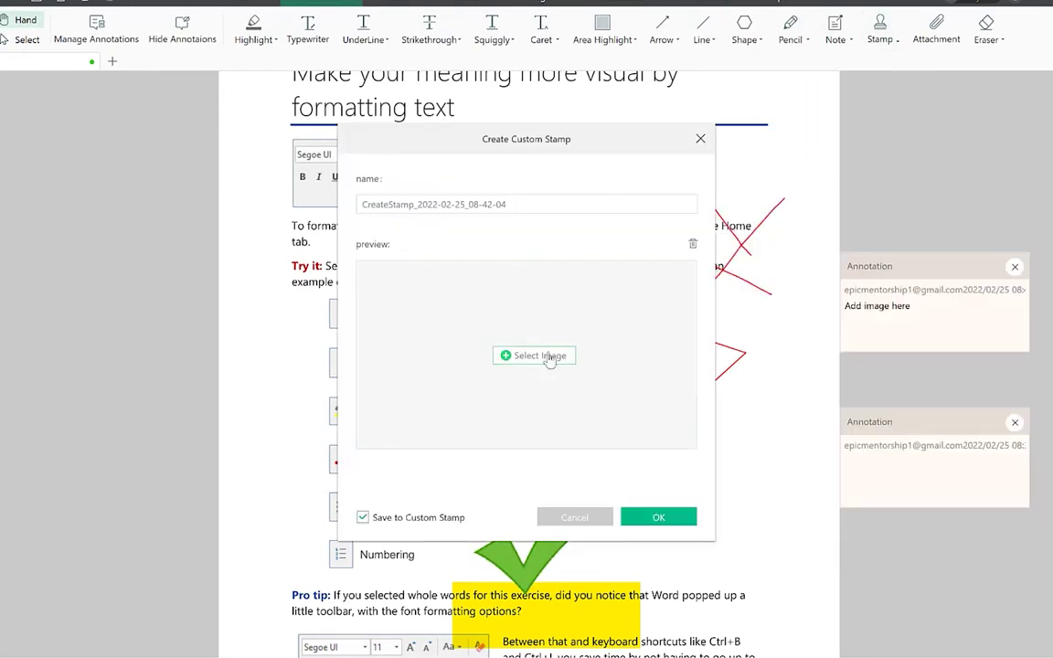
click(700, 138)
Run the Eraser across the area around the formatting toolbar picture
click(986, 27)
mouse_move(512, 173)
mouse_down()
mouse_move(594, 265)
mouse_move(684, 215)
mouse_up()
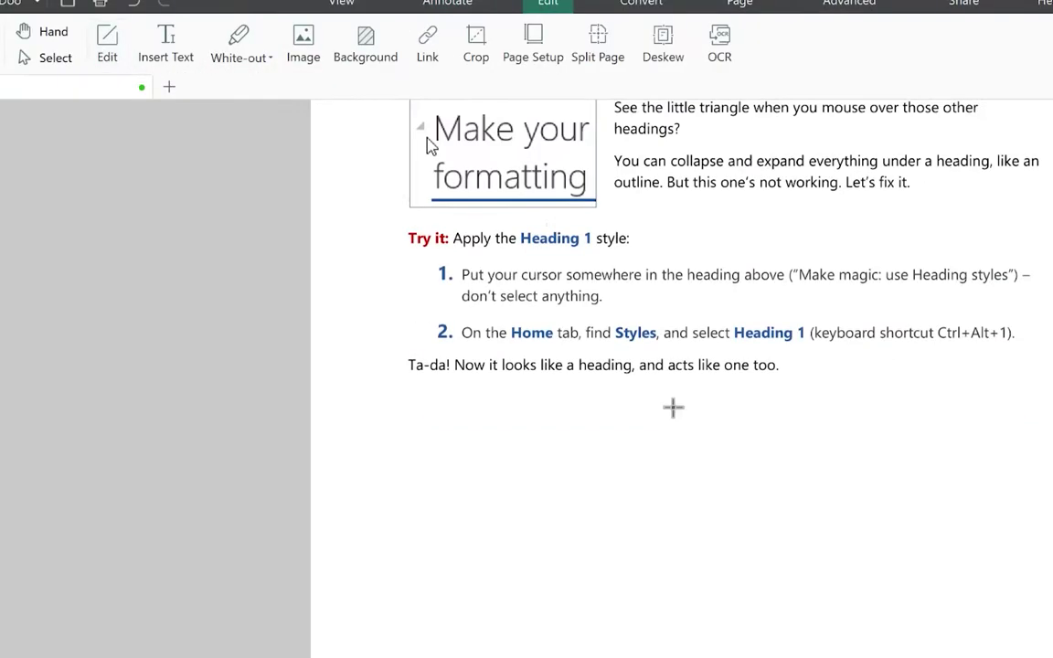
Add "Welcome to epic mentorshp" after "don't select anything" in the first numbered instruction
scroll(646, 371, up, 2)
click(789, 393)
text(Welcome to epic mentorship)
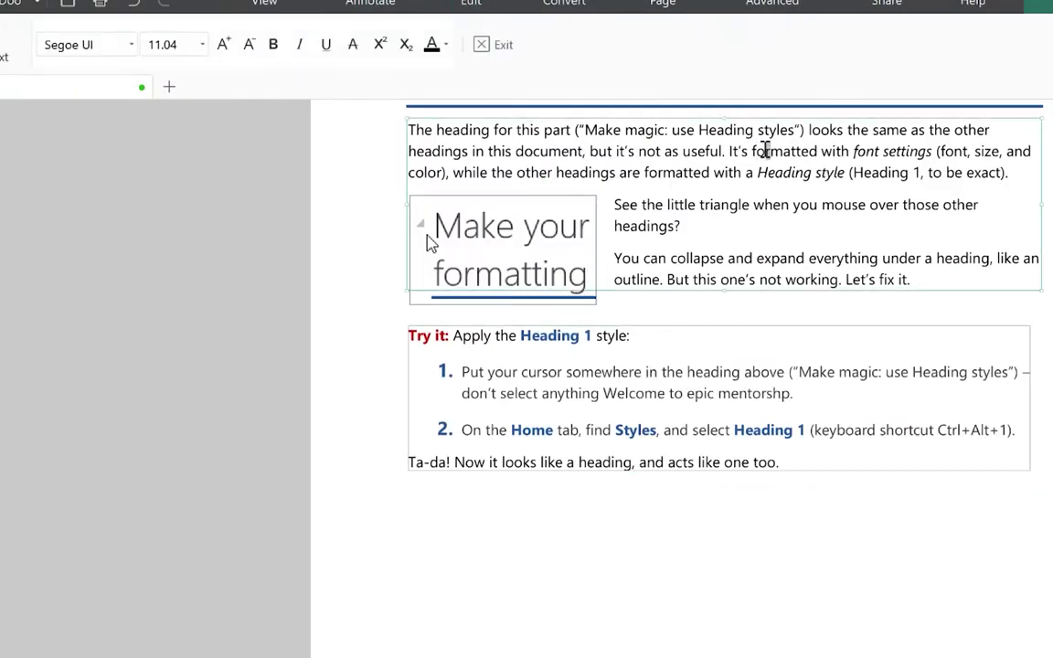
Change the font of the phrase "Heading style" and format the word "when" as bold and italic
drag(757, 172, 845, 172)
double_click(772, 204)
click(298, 44)
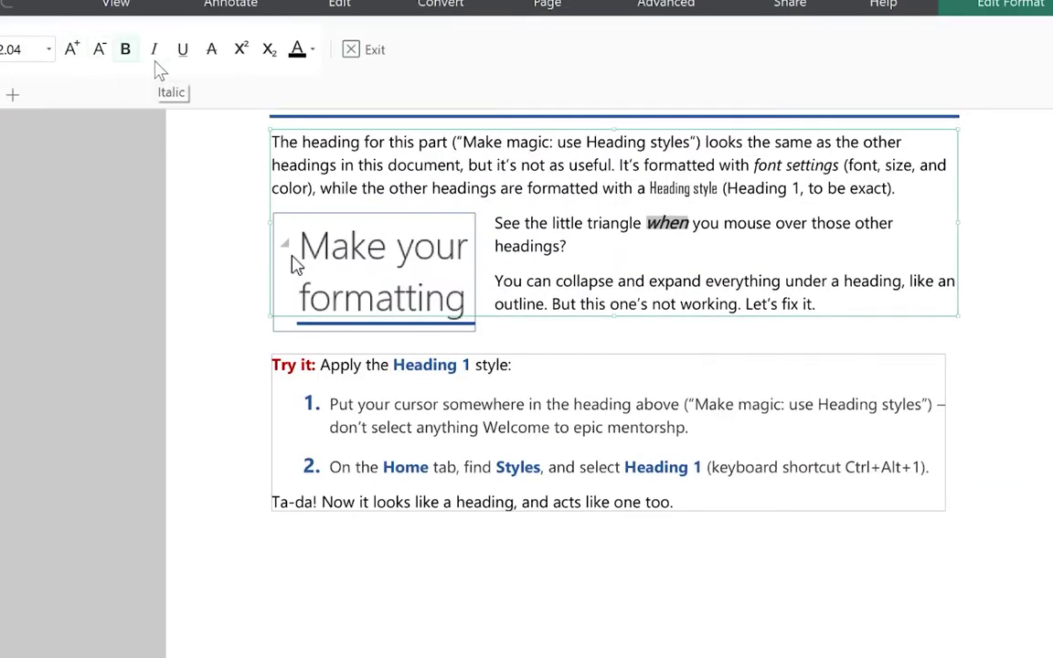
Add a line below the "Ta-da!" sentence with X and a subscript 2, and color the numbered instructions dark red
click(778, 461)
key(Return)
text(X2)
click(312, 50)
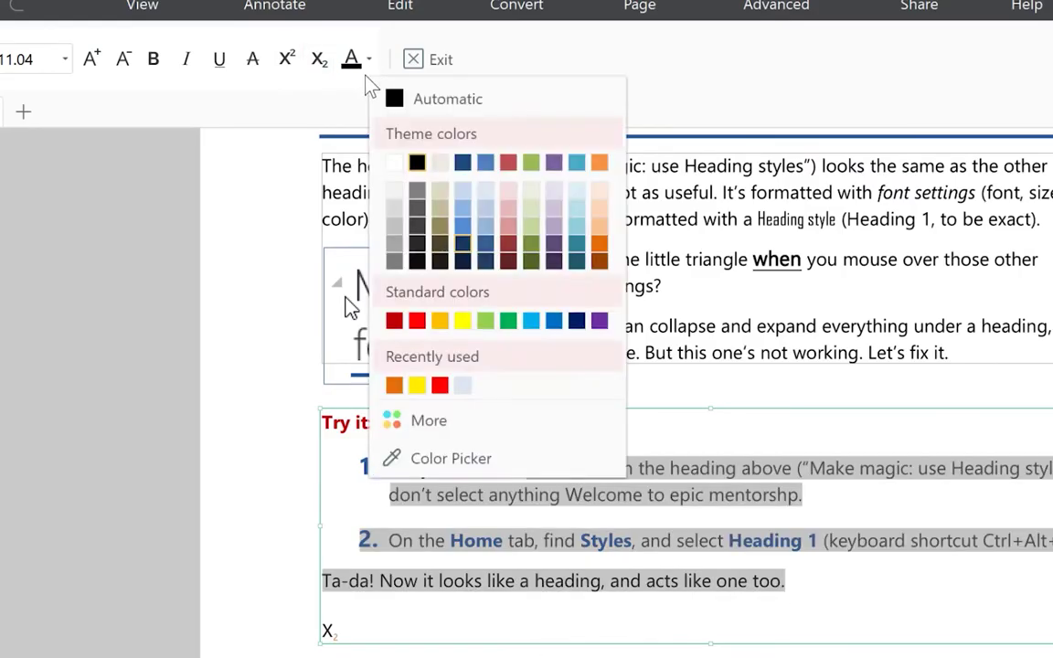
click(348, 261)
Insert the text "Please remember to subscrib" in the blank area below the instructions
click(327, 13)
text(Please remember to subscrib)
click(10, 55)
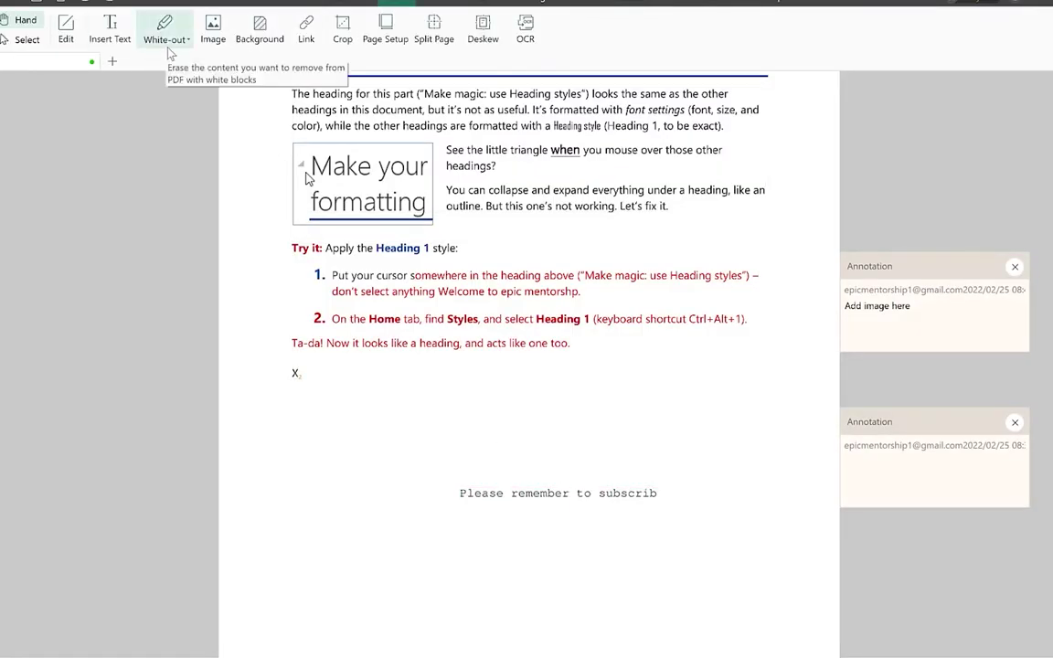
Insert the Researcher Support Program flyer image below the heading style paragraphs
click(213, 27)
click(583, 329)
click(273, 190)
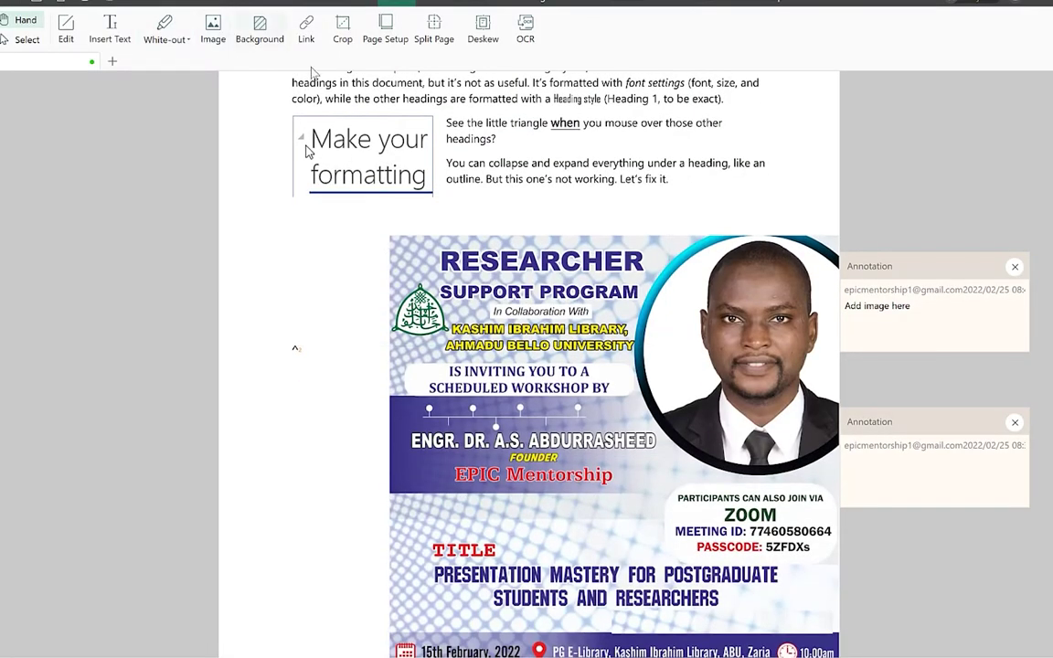
Add a light green color background to all pages
click(259, 29)
click(400, 184)
click(393, 240)
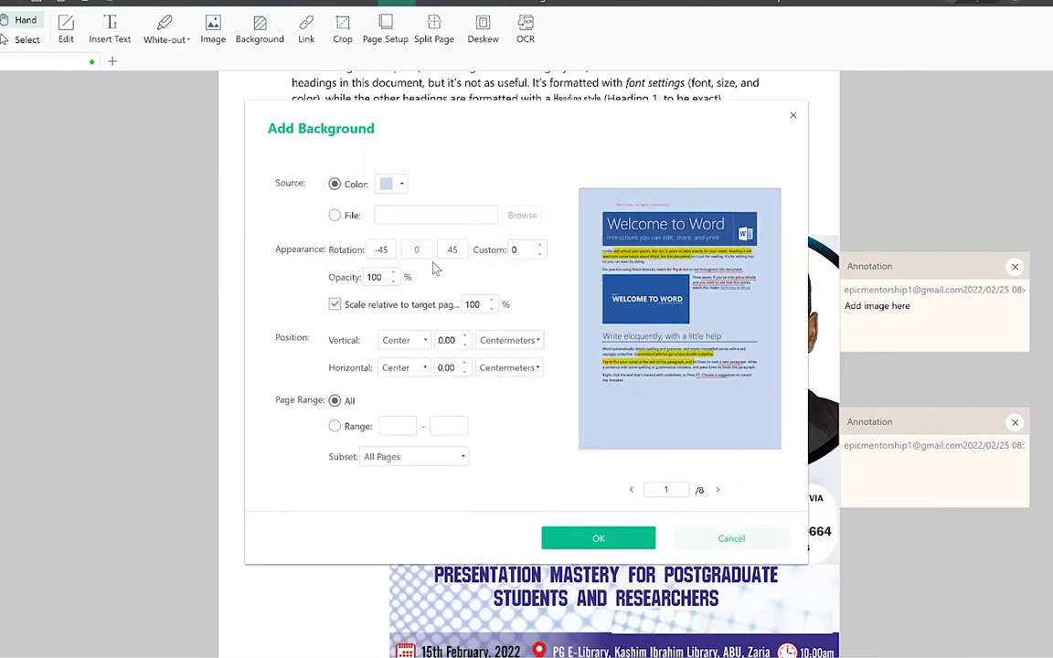
click(599, 539)
Crop the first page from the lower picture downward, with margins of 9.07 cm top, 1.81 bottom, 2.04 left and 2.51 right
click(343, 28)
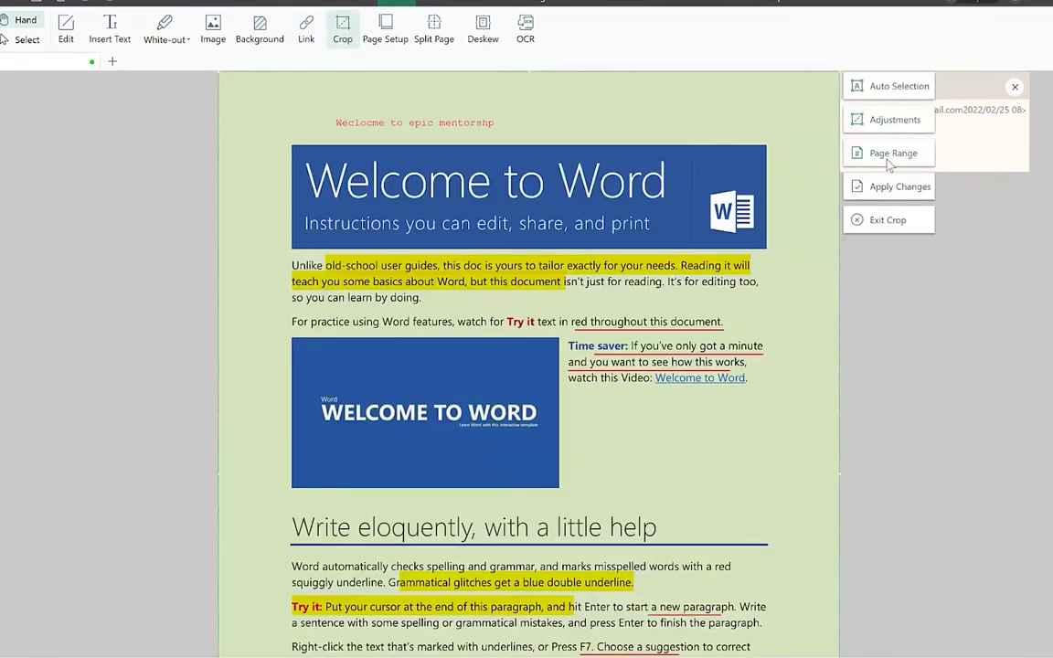
drag(251, 110, 279, 333)
click(822, 380)
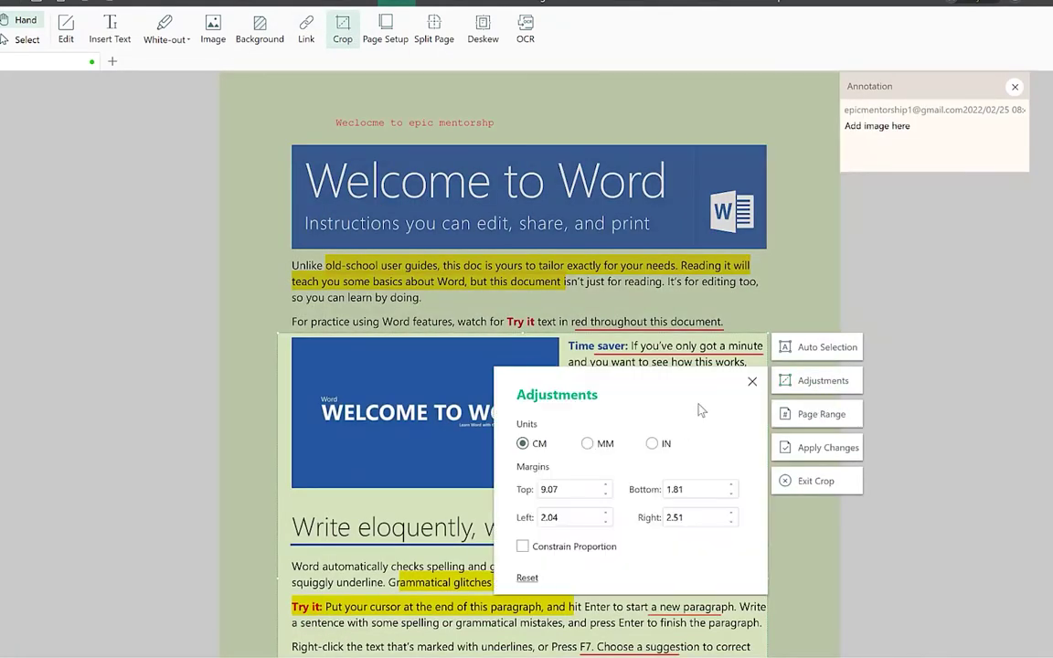
click(528, 578)
Resize page 6 to the A4 standard size in Page Setup
click(384, 28)
click(457, 276)
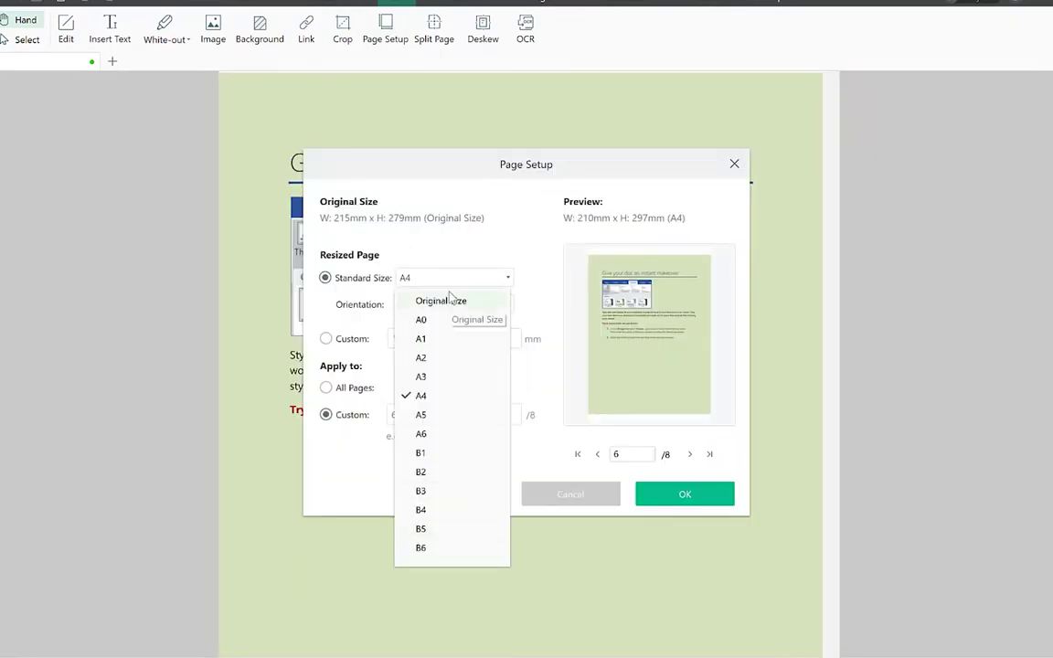
click(376, 366)
click(684, 494)
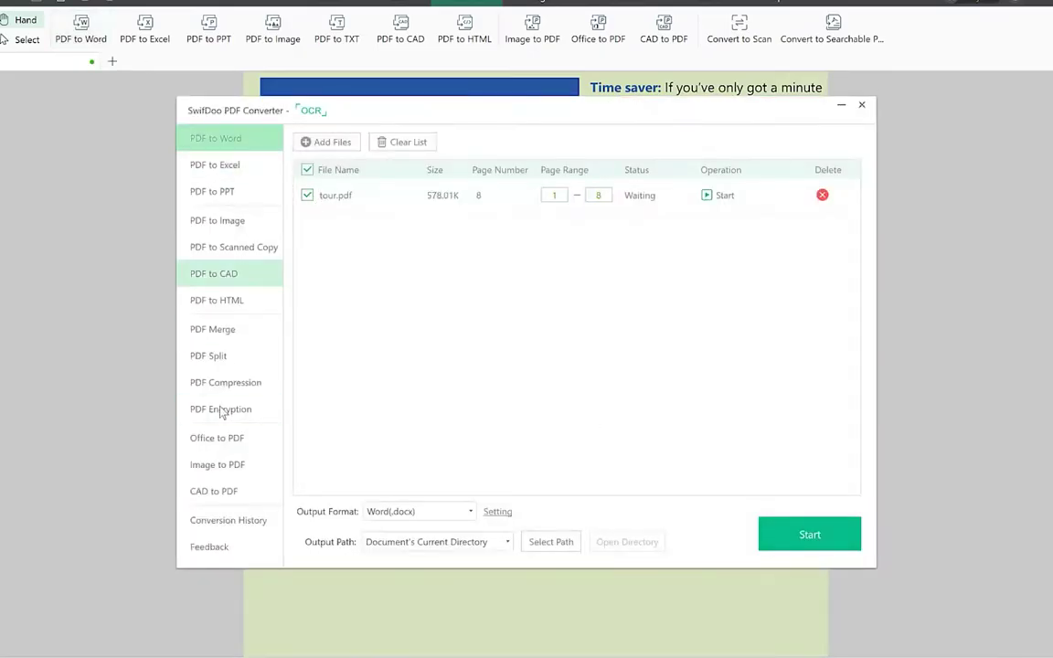
Convert pages 1 to 8 of tour.pdf to Word (.docx) in the document's current directory, and close the converter
click(418, 511)
click(388, 531)
click(719, 194)
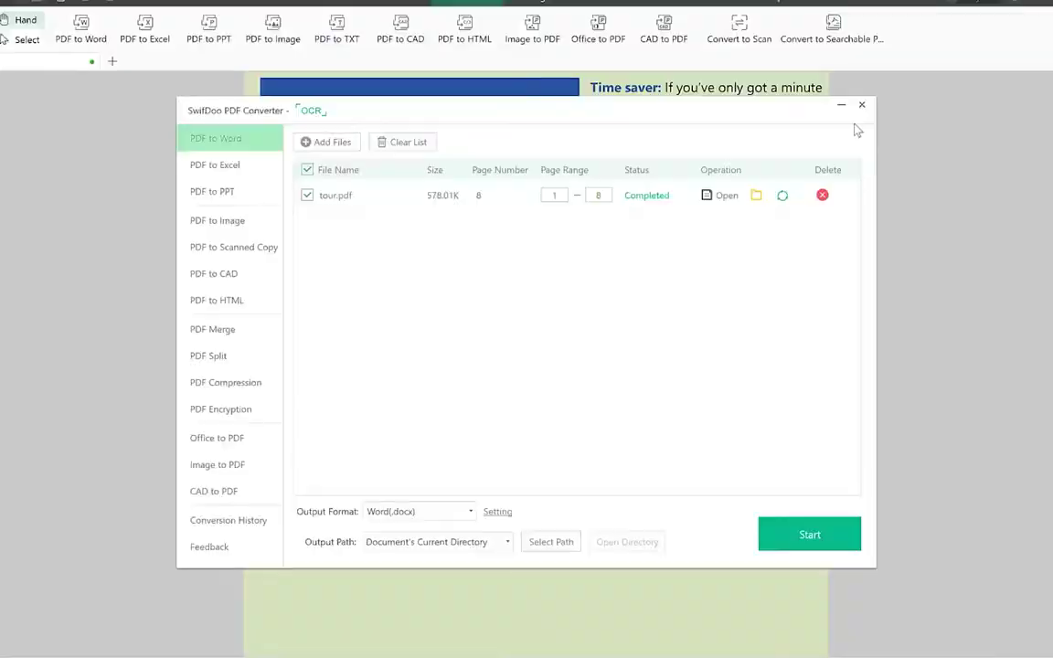
click(860, 104)
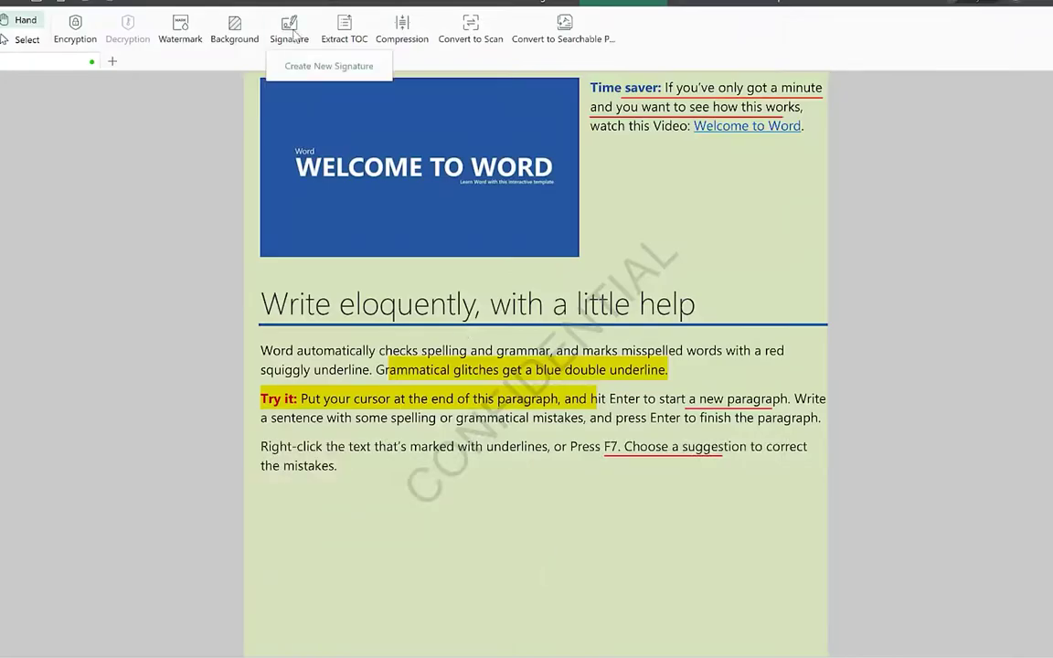
Place a typed signature with the signer's name below the text, and draw a handwritten signature with 1pt strokes
click(401, 38)
click(559, 331)
click(469, 245)
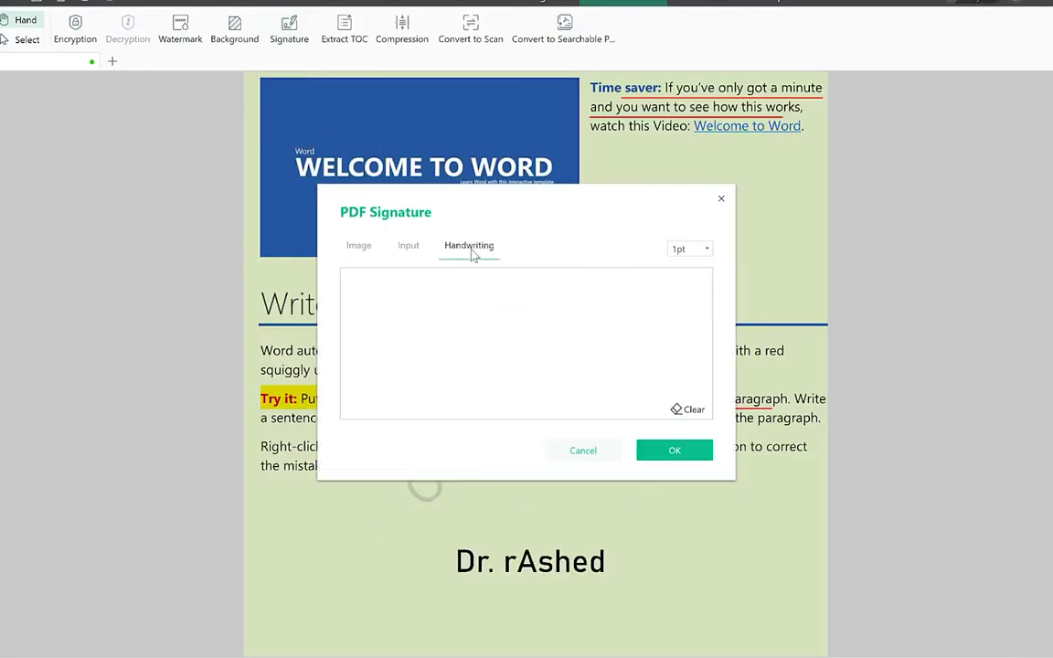
drag(400, 317, 622, 387)
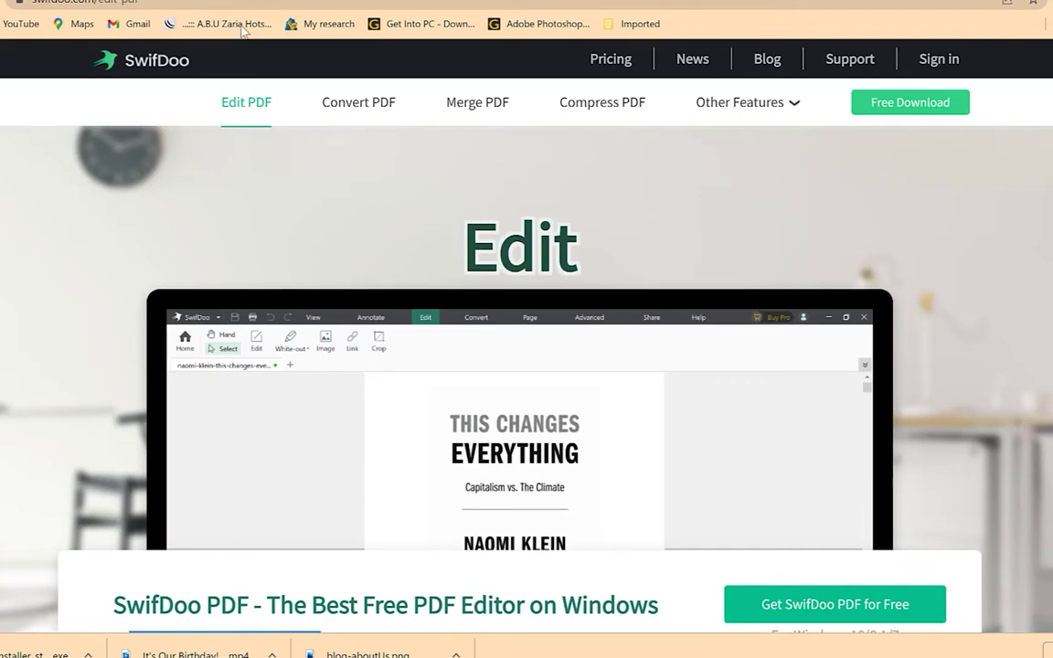
Look through the Edit PDF feature page on the SwifDoo website in the browser, including the section on adding images and links
click(205, 3)
click(204, 4)
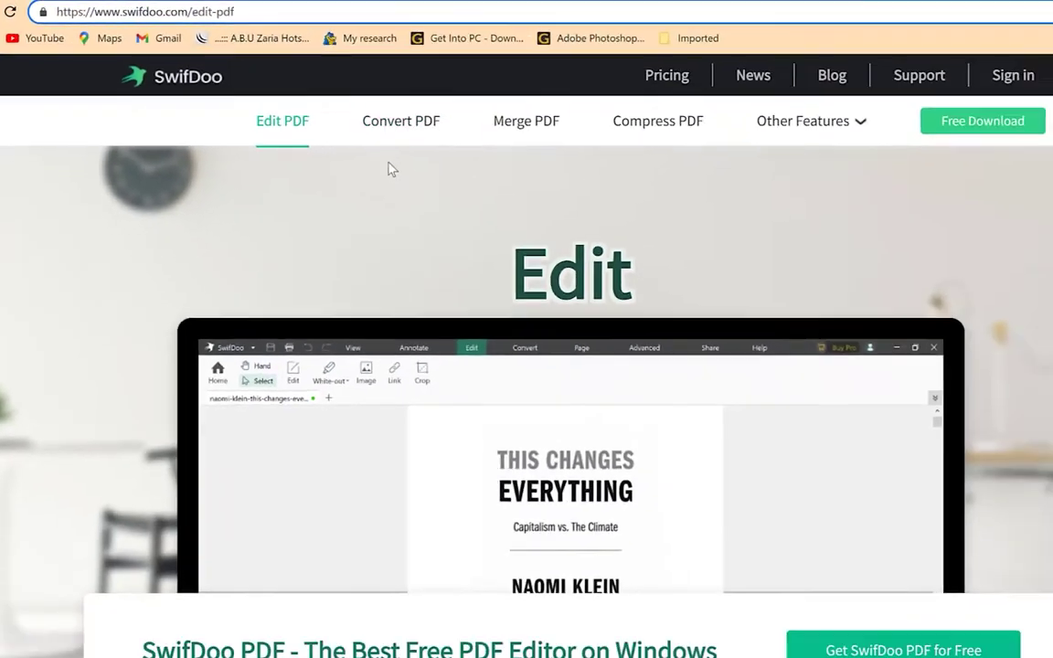
scroll(348, 217, down, 5)
scroll(348, 217, down, 20)
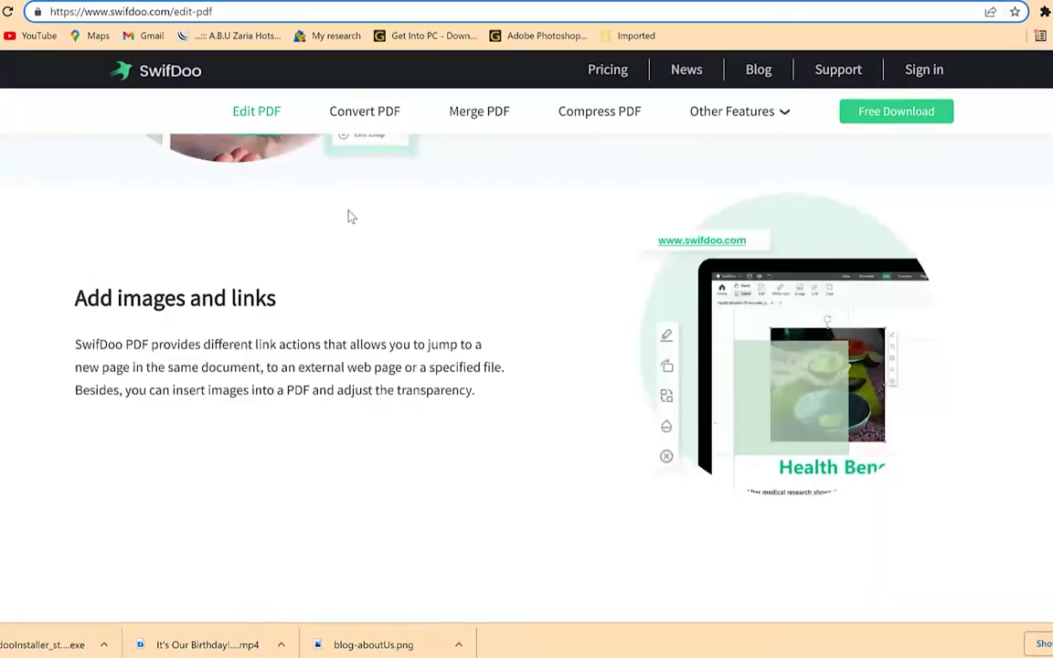
scroll(348, 217, up, 10)
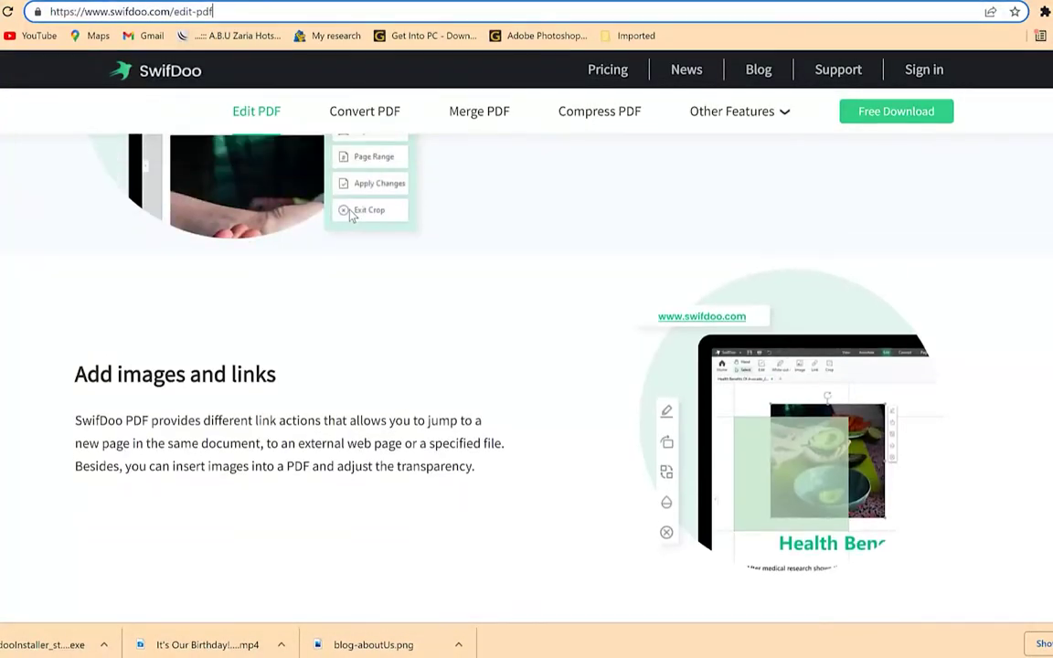
scroll(430, 240, up, 10)
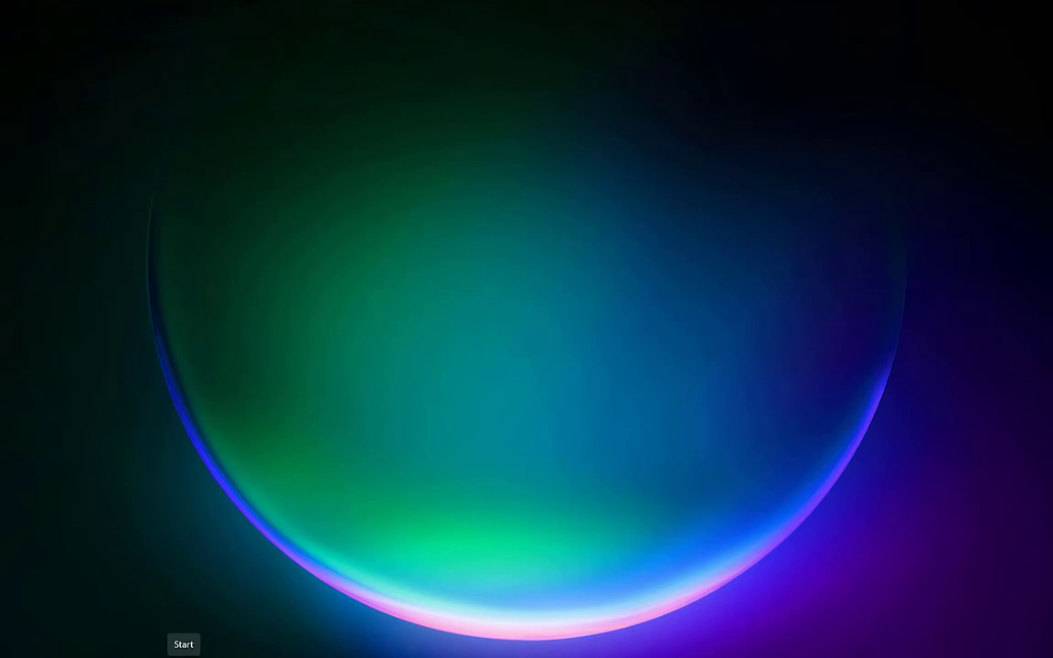
Search Windows for "swif" and launch the SwifDoo PDF app
click(183, 654)
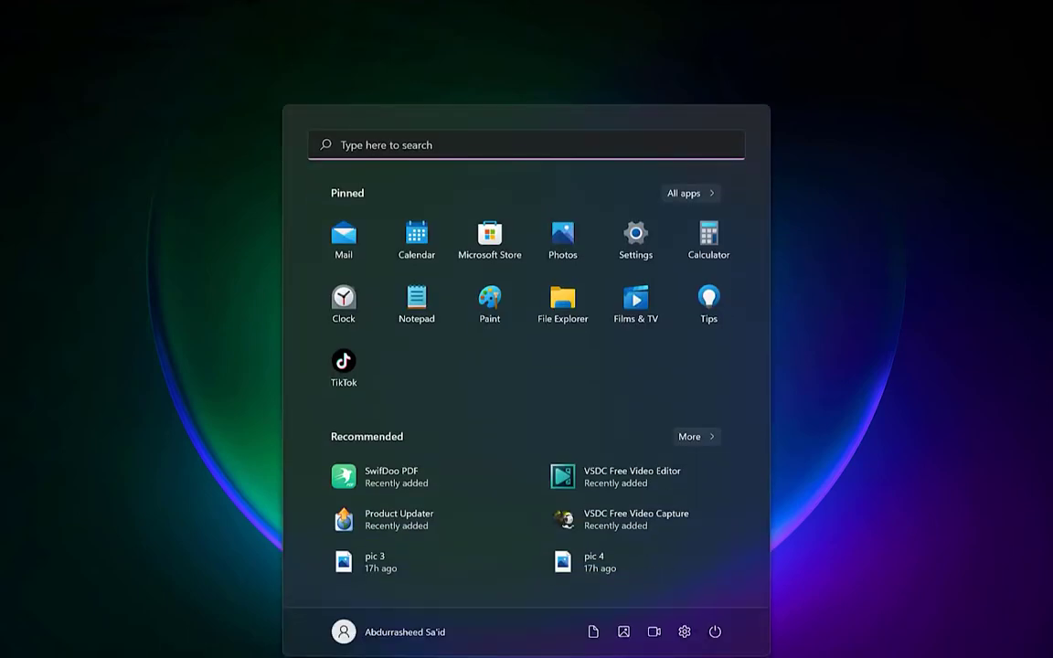
text(sw)
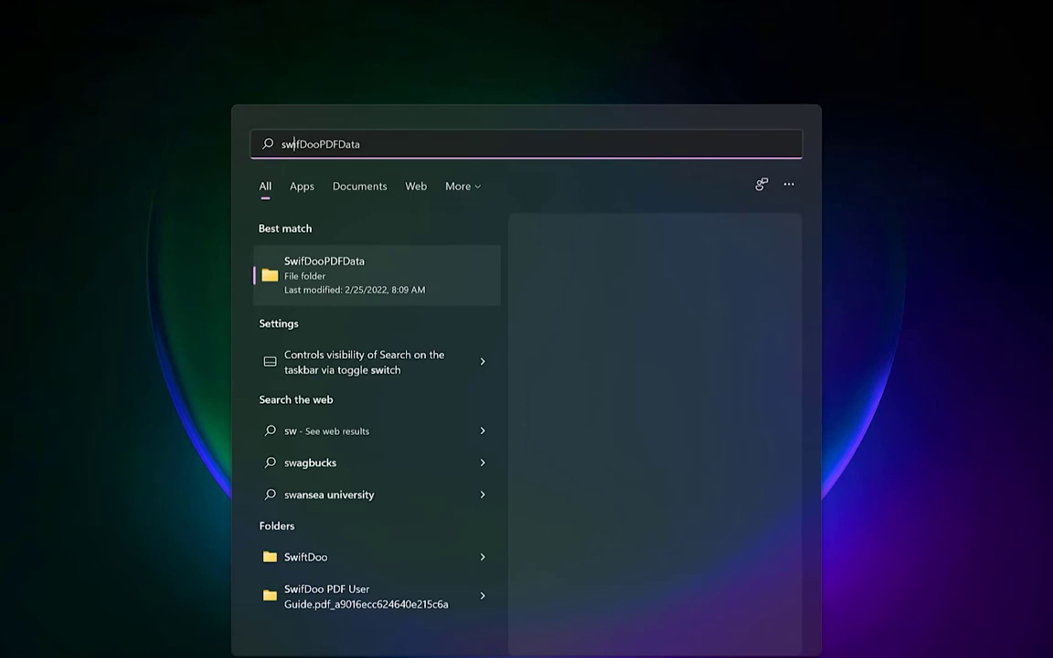
text(if)
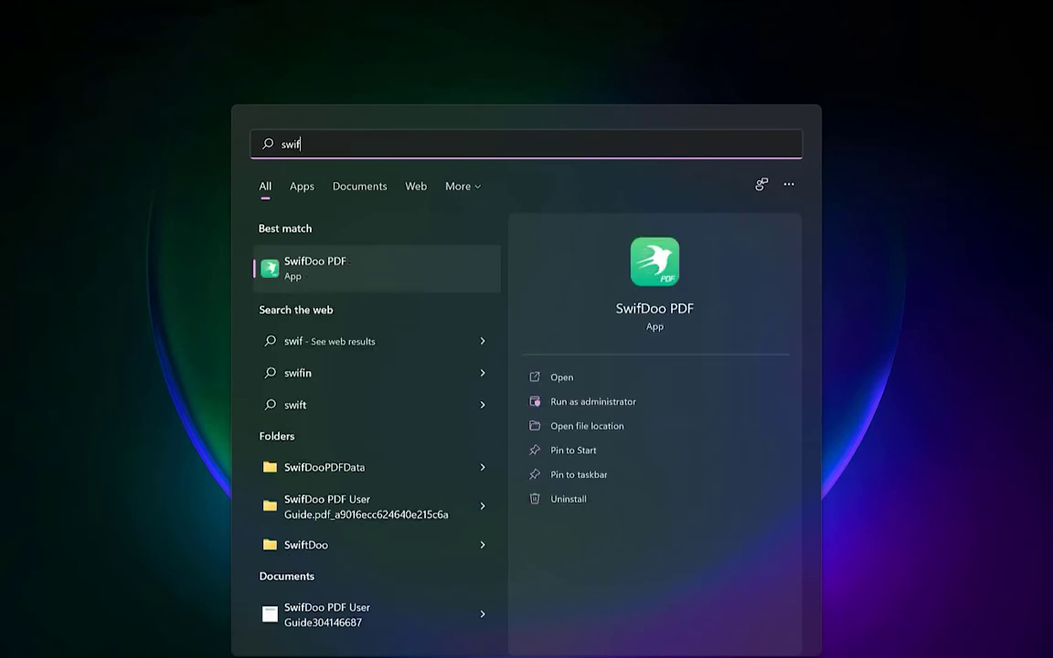
click(345, 277)
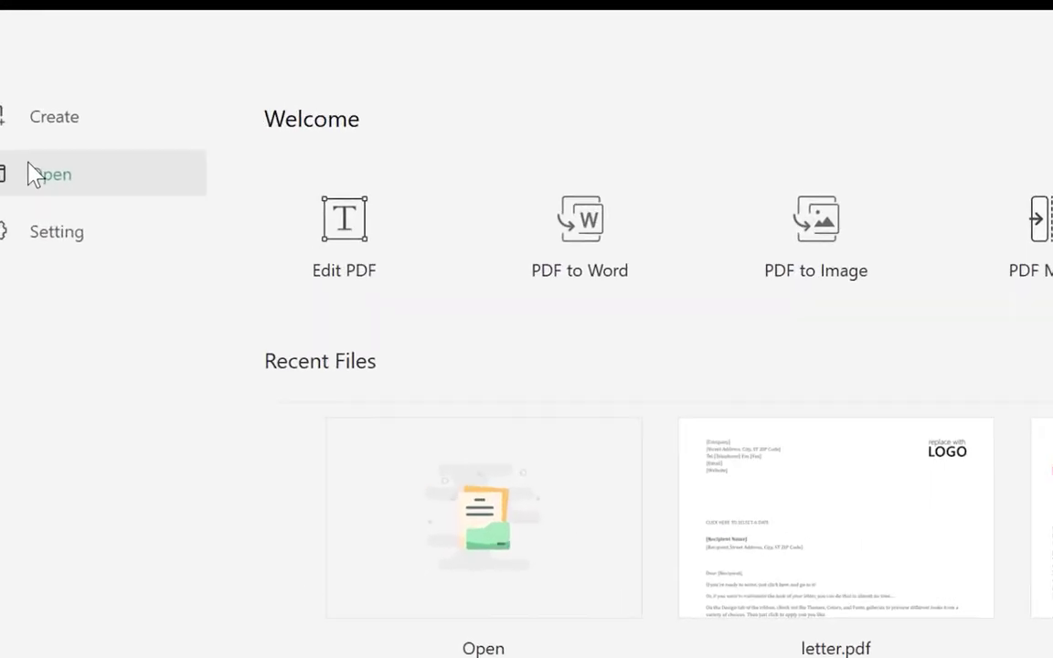
Open the tour PDF from the SwiftDoo folder under Videos > Brand ambassador
click(2, 85)
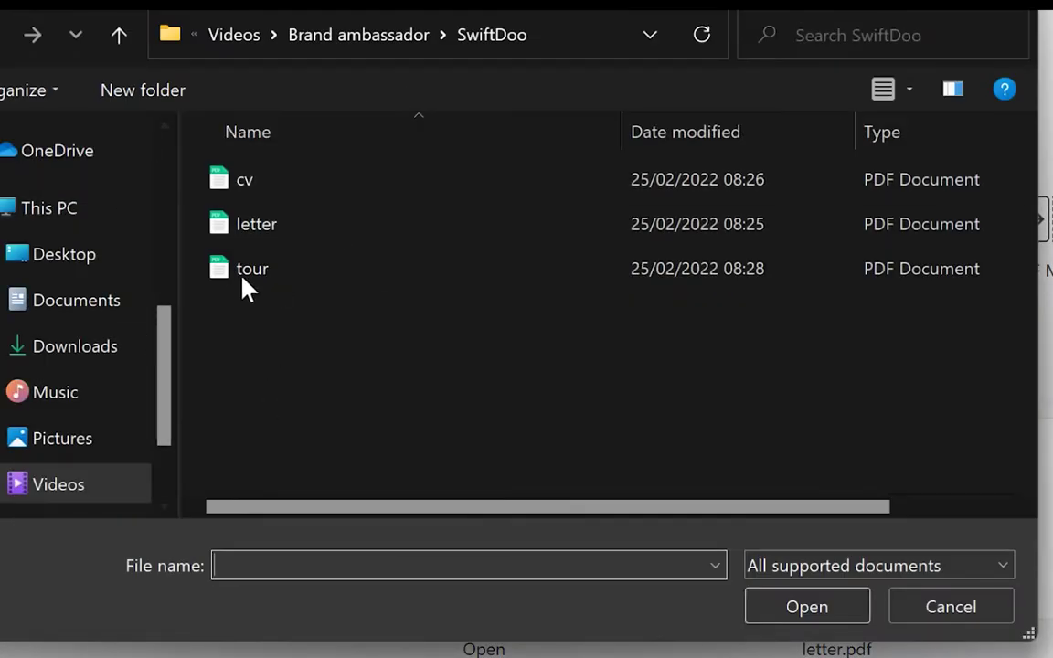
click(298, 284)
click(823, 614)
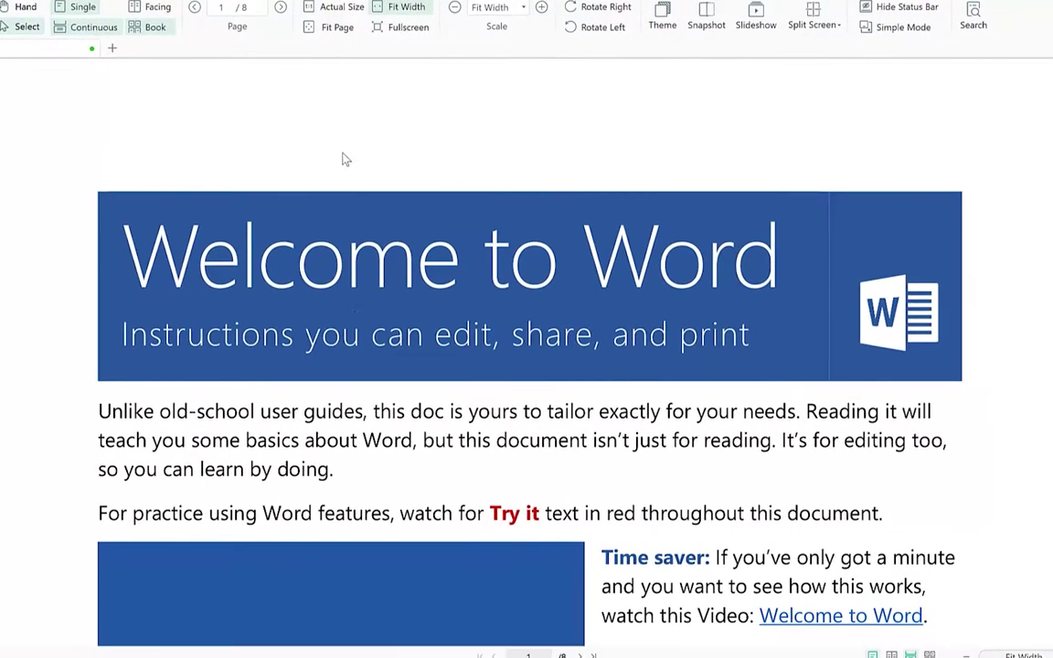
Skim the opening pages and try selecting passages of text under "Write eloquently, with a little help" on page 1
scroll(782, 543, down, 5)
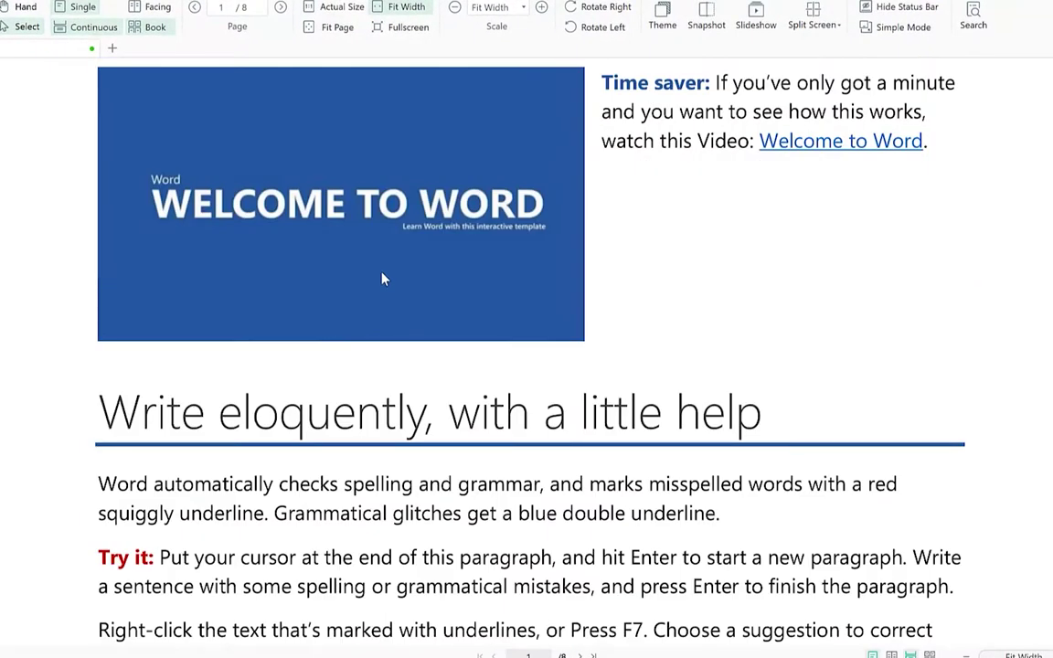
scroll(382, 278, down, 10)
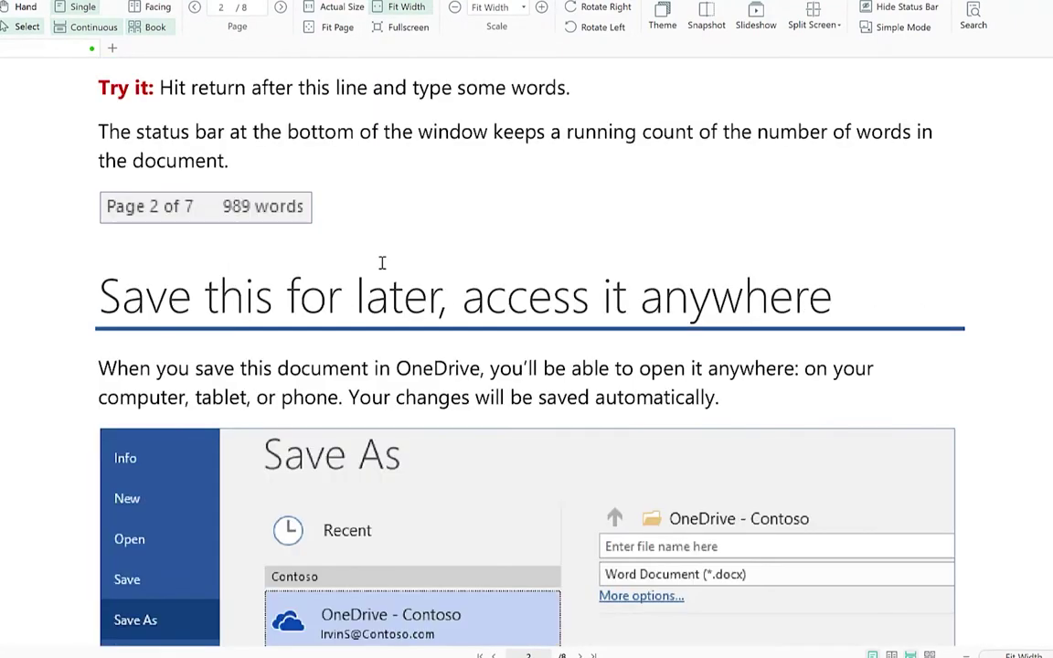
scroll(382, 265, up, 10)
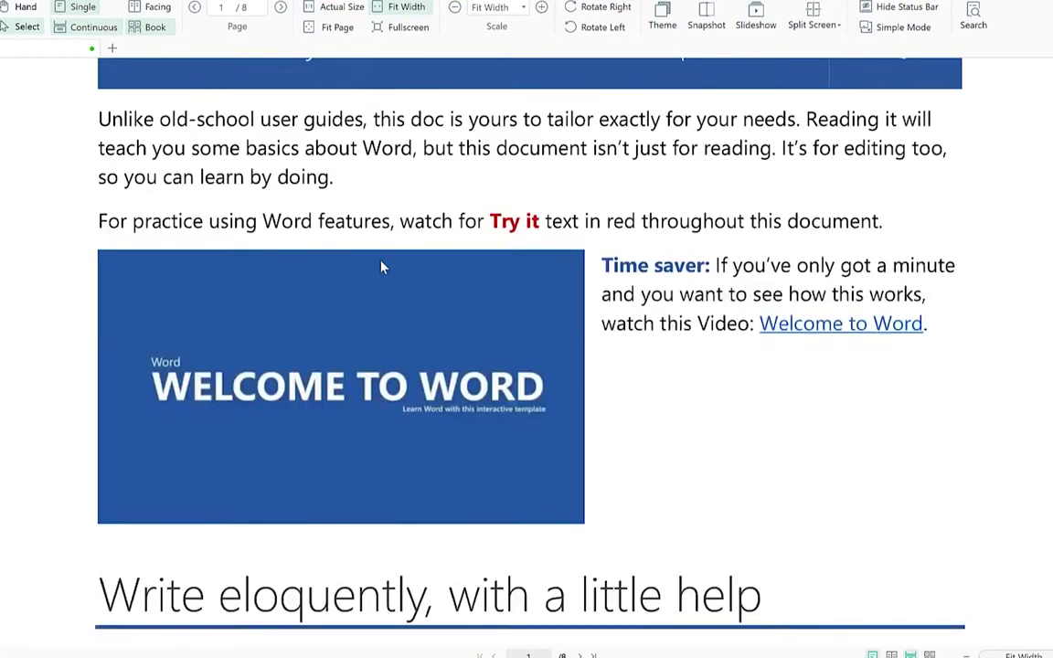
scroll(382, 266, up, 3)
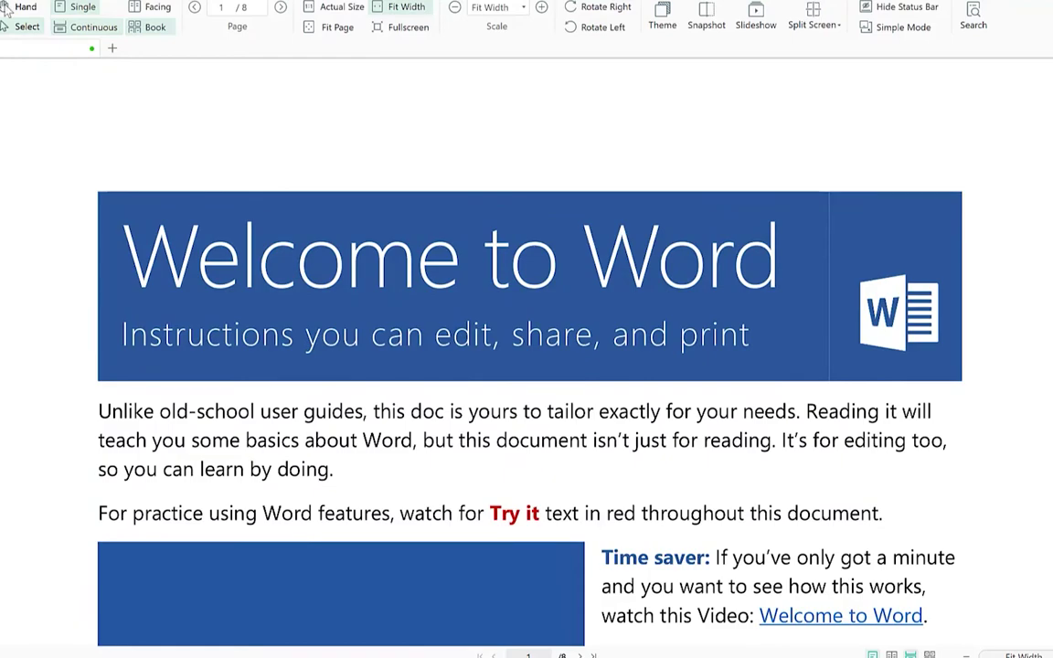
scroll(388, 371, down, 8)
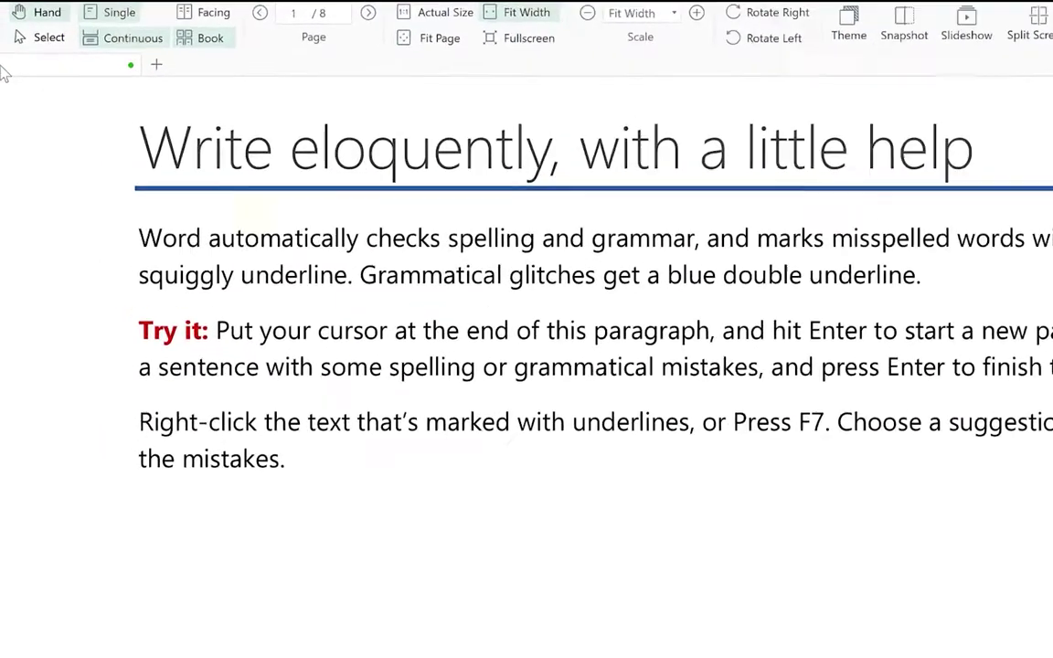
drag(377, 299, 393, 333)
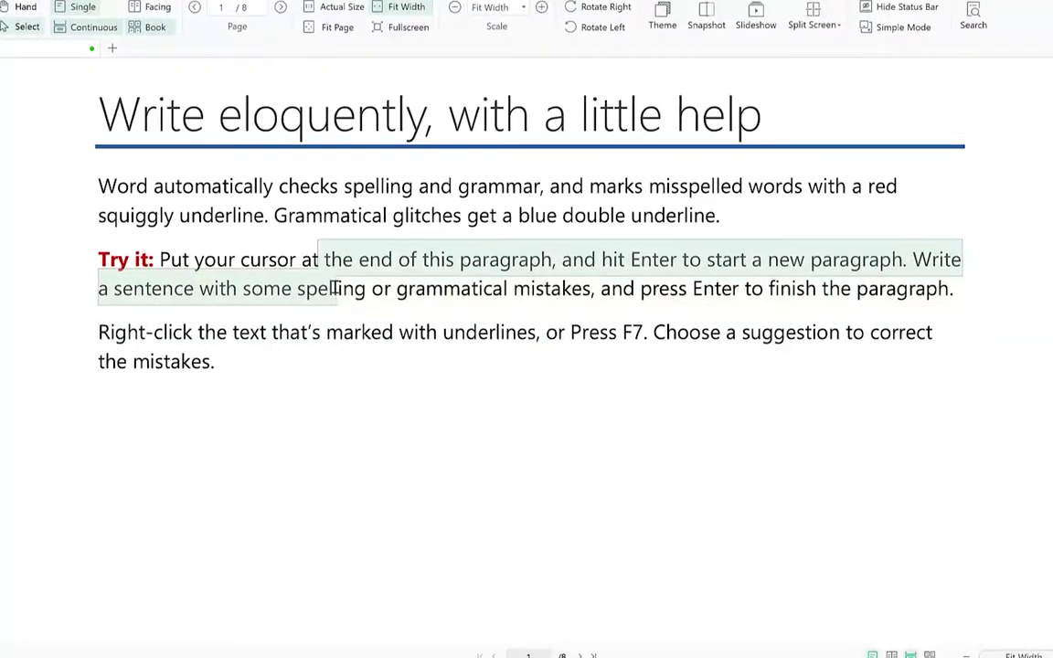
drag(291, 180, 311, 211)
drag(393, 244, 416, 307)
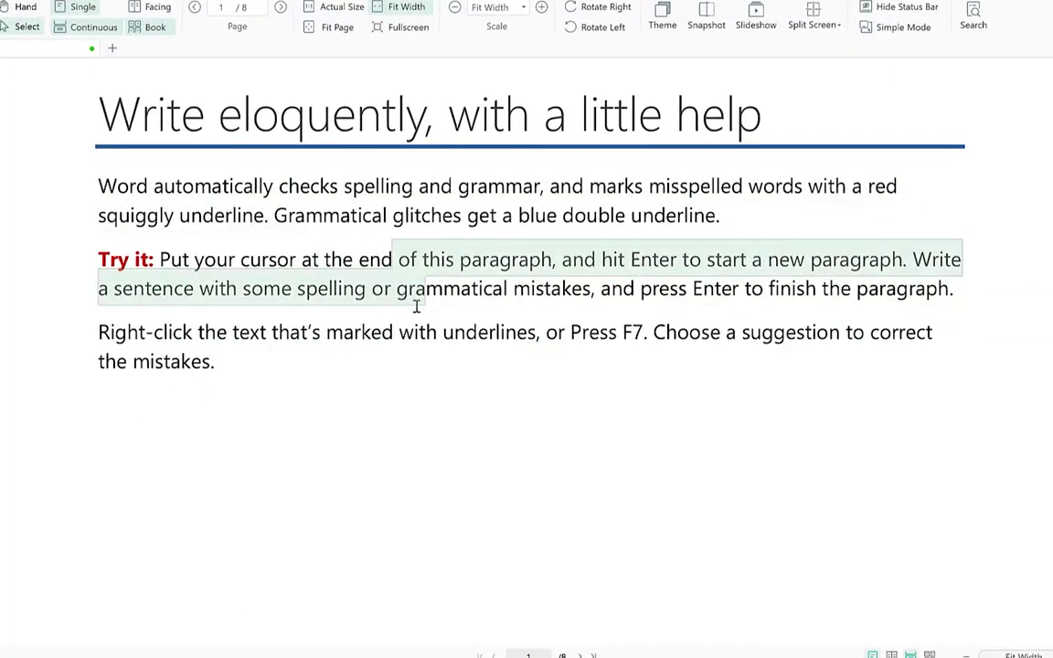
drag(249, 331, 301, 361)
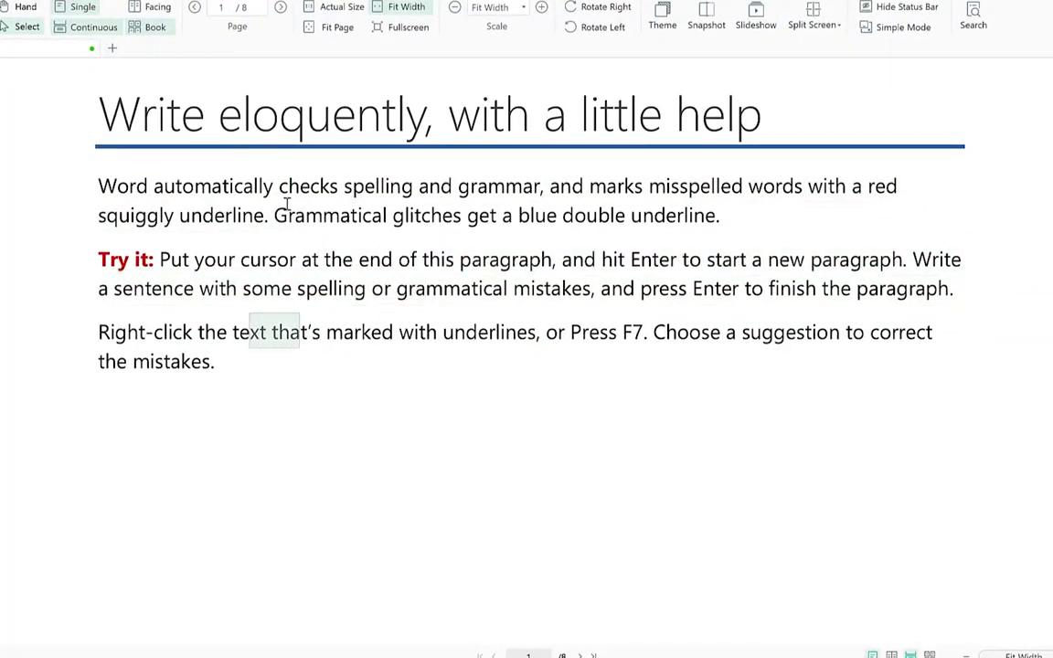
drag(277, 192, 320, 212)
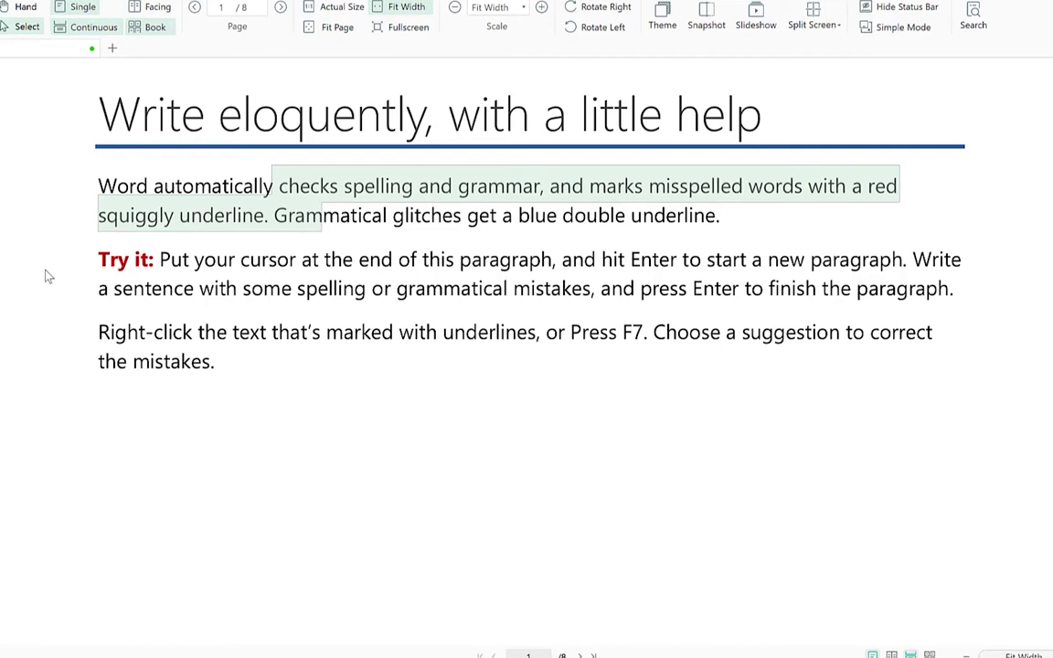
Switch back to the Hand tool and display the document in Single page view with Continuous scrolling
click(129, 189)
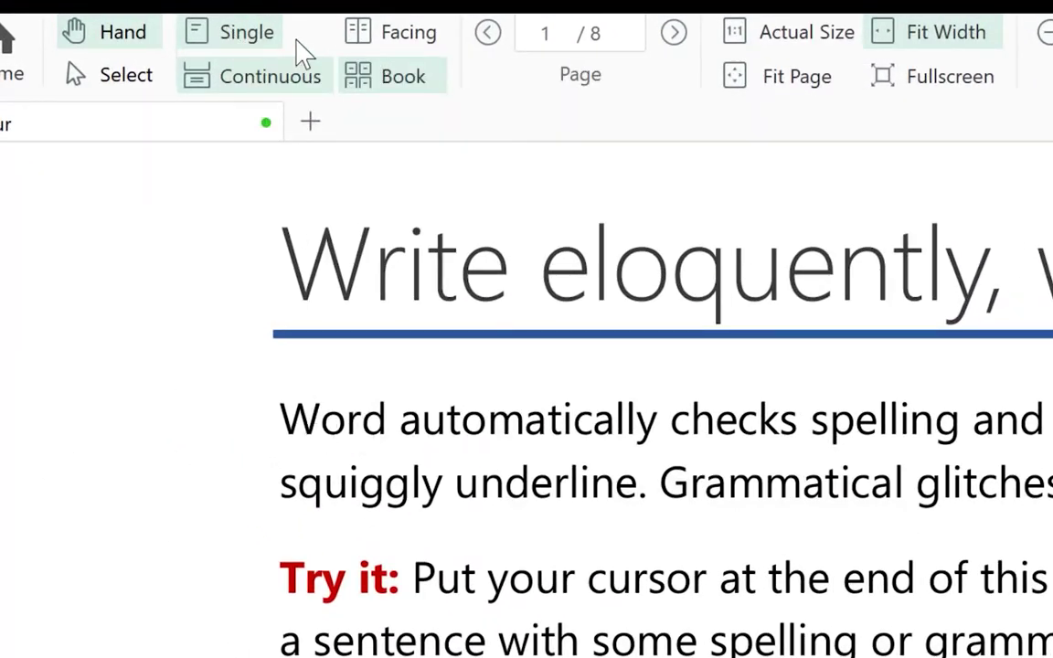
click(247, 46)
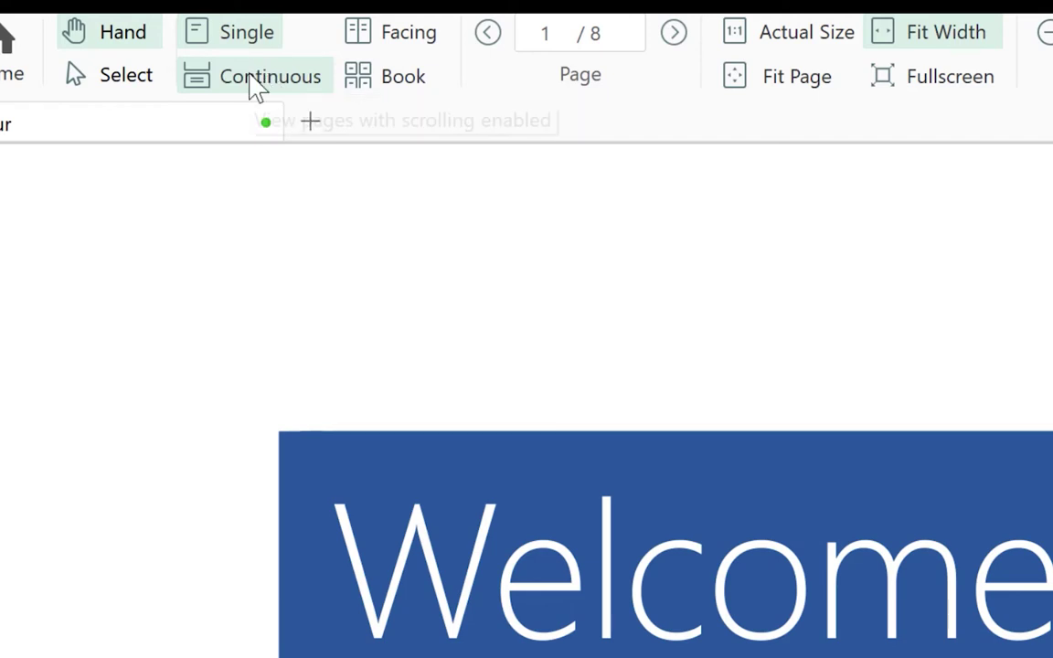
click(267, 88)
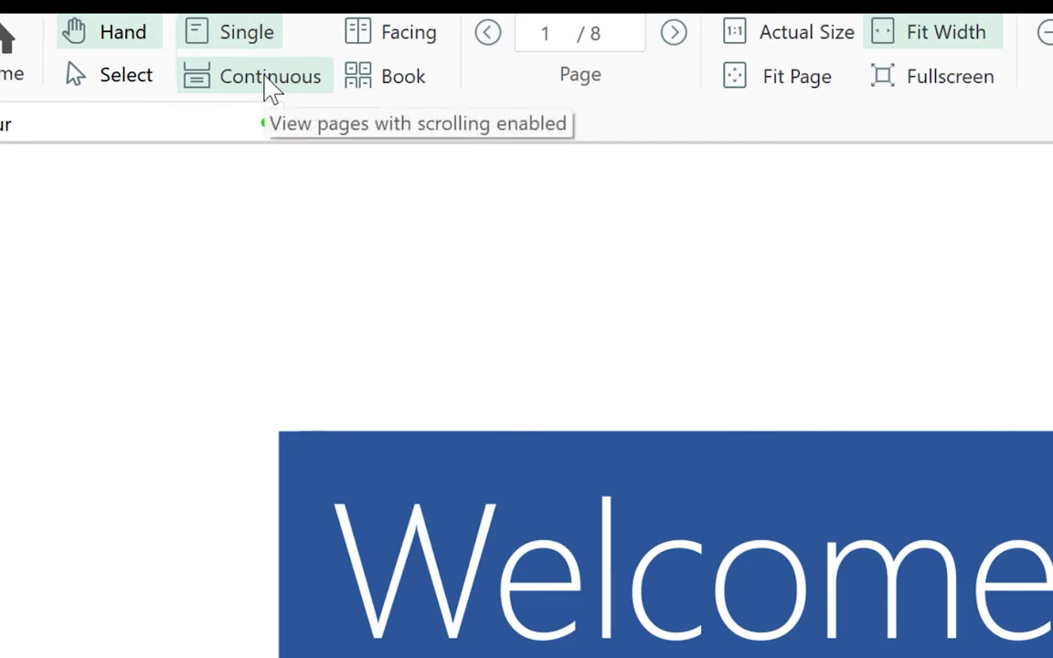
click(260, 80)
scroll(928, 416, down, 10)
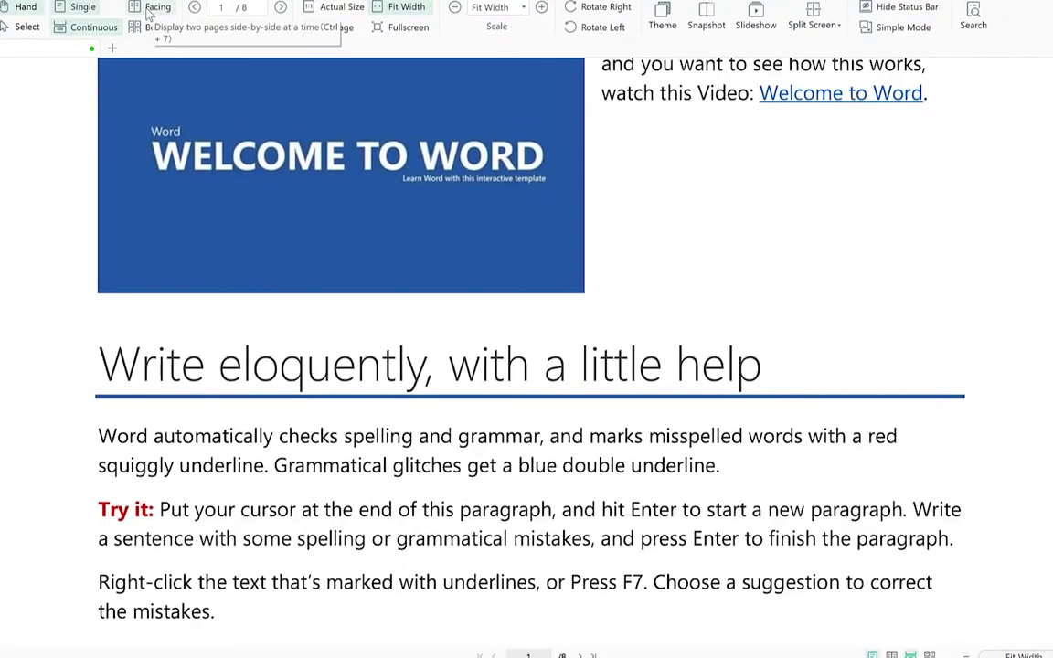
Show two pages side by side in Facing view, and switch to Book view to look through the spreads
click(148, 11)
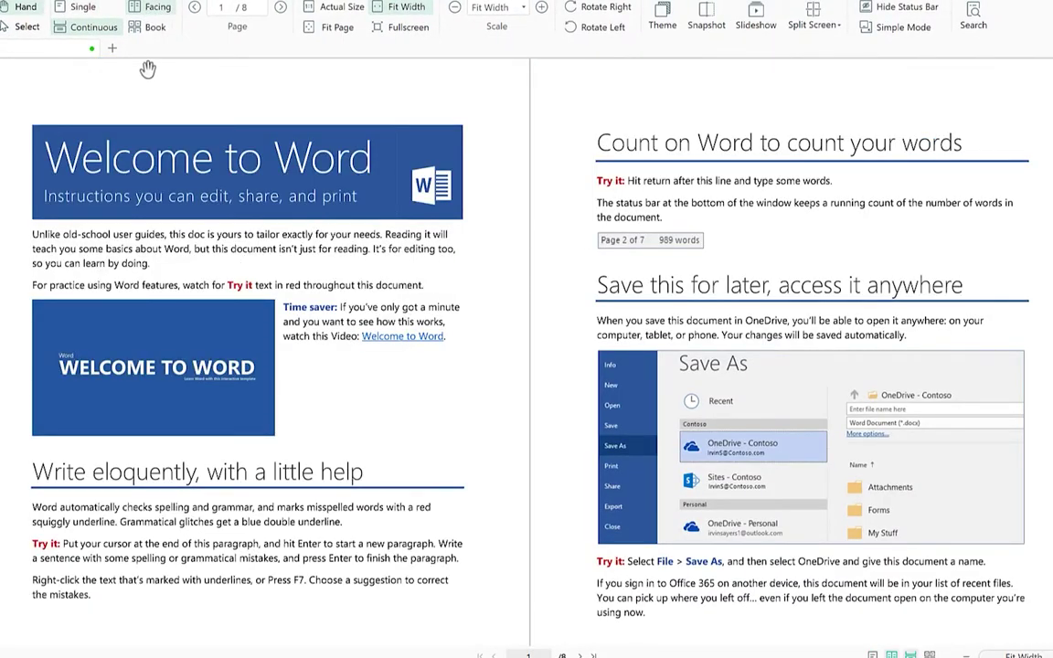
click(148, 29)
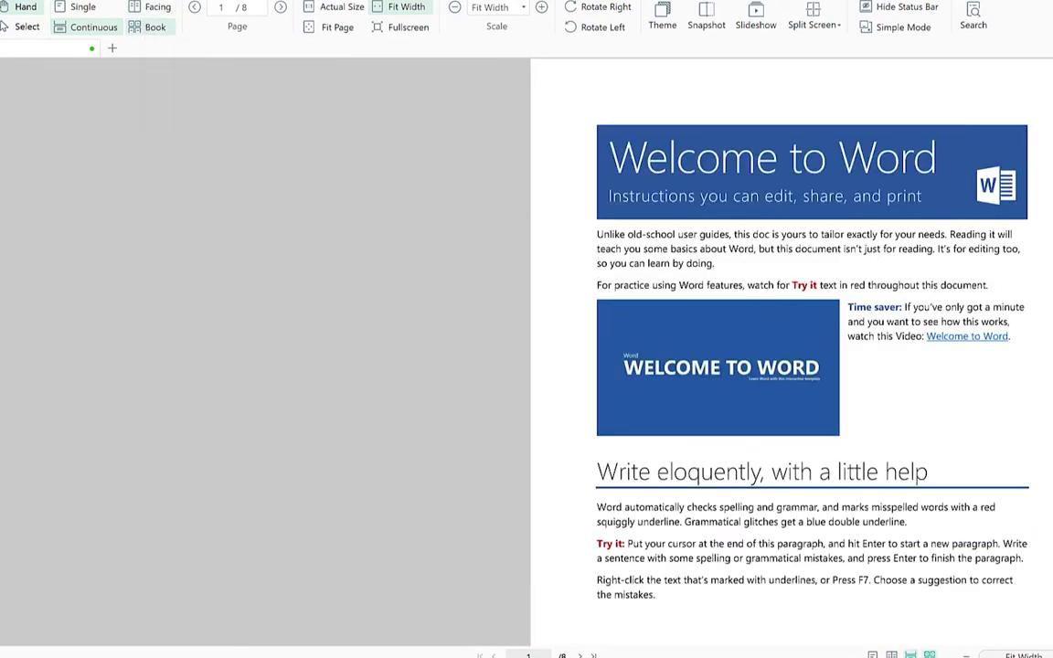
scroll(527, 347, down, 12)
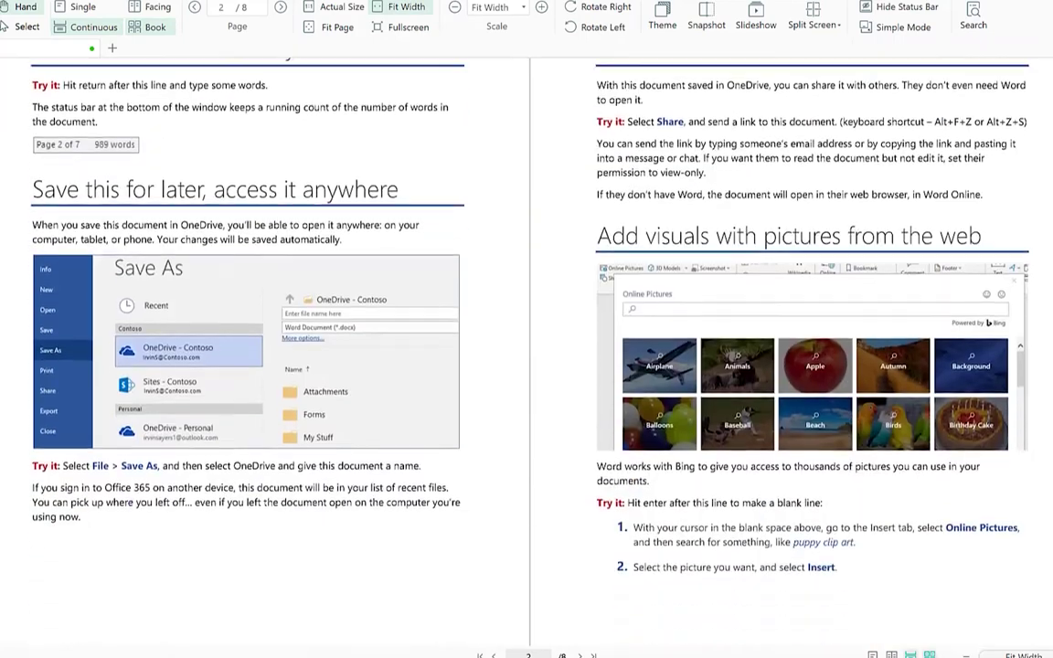
scroll(526, 347, down, 12)
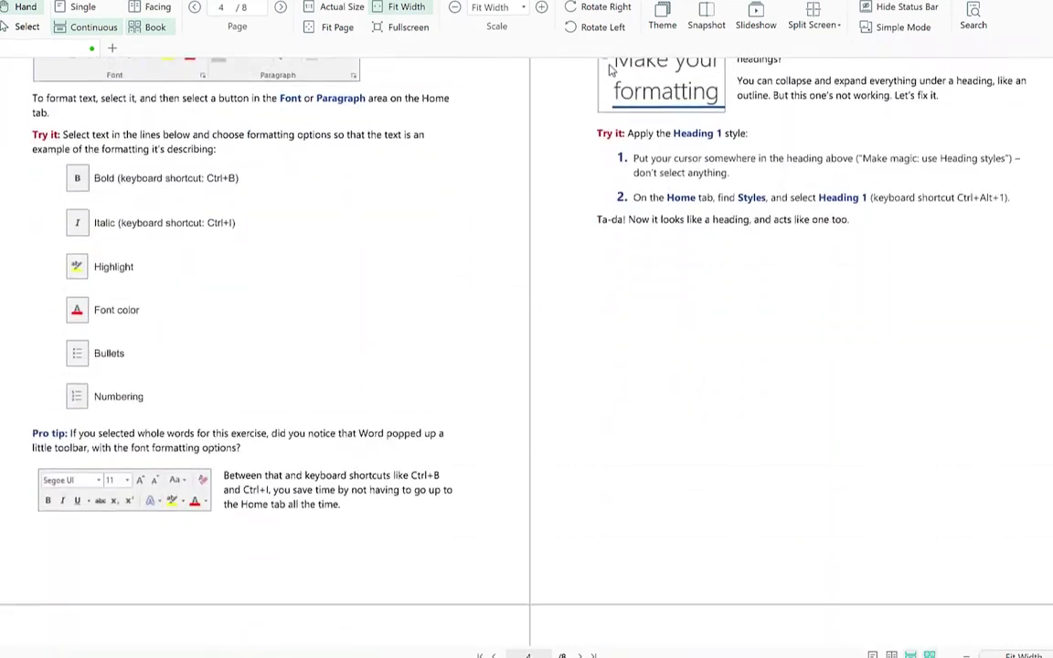
scroll(526, 347, down, 3)
scroll(526, 347, up, 20)
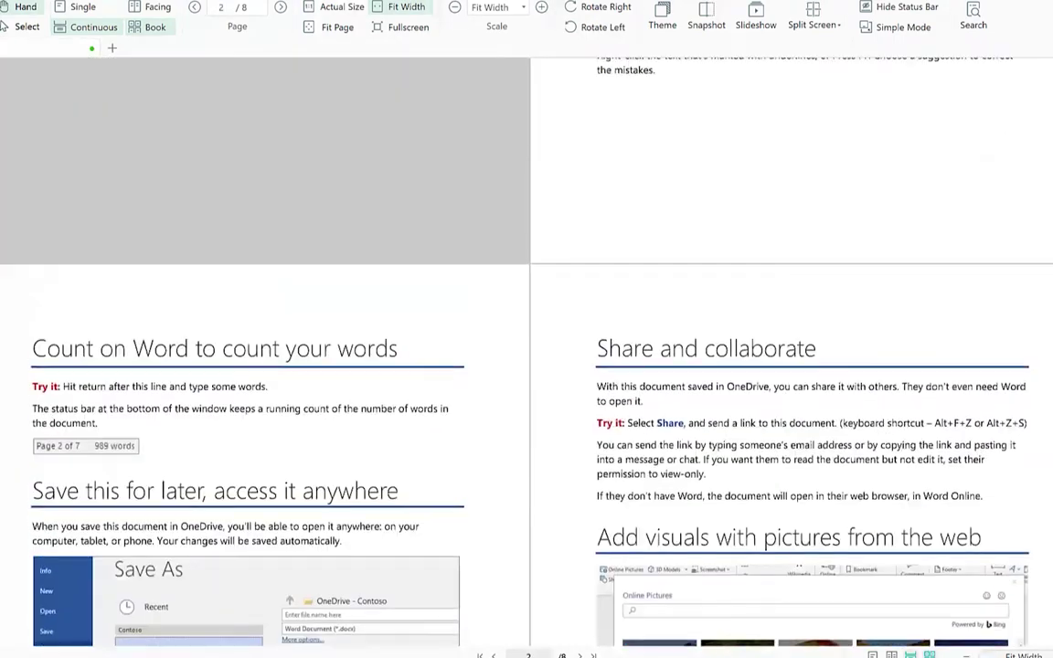
scroll(793, 347, up, 5)
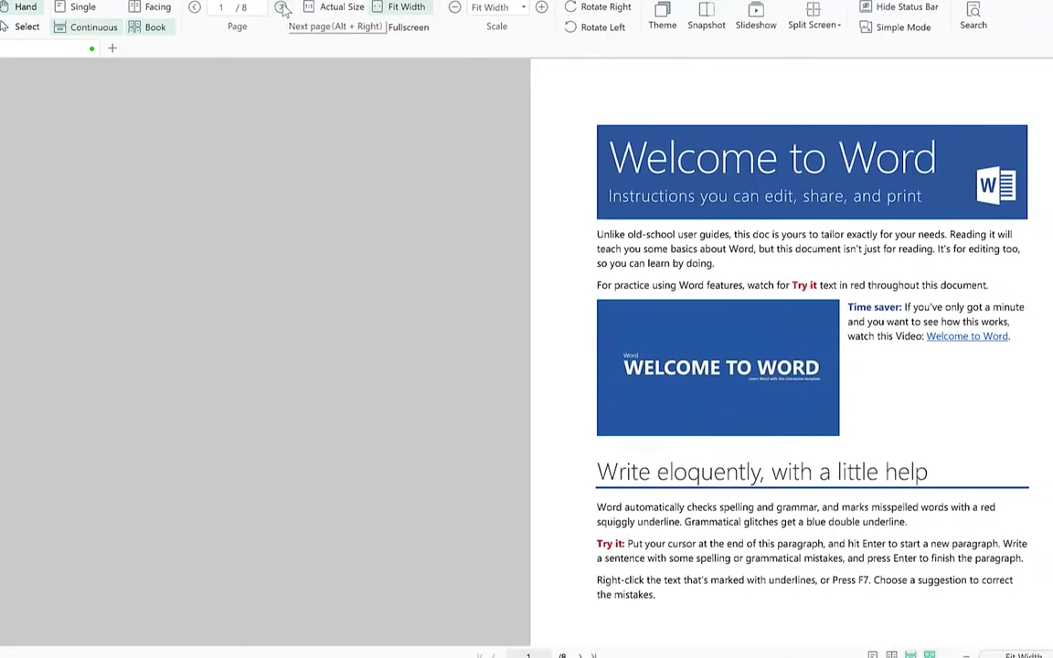
Move forward spread by spread to the end of the document and go back to page 6
click(420, 17)
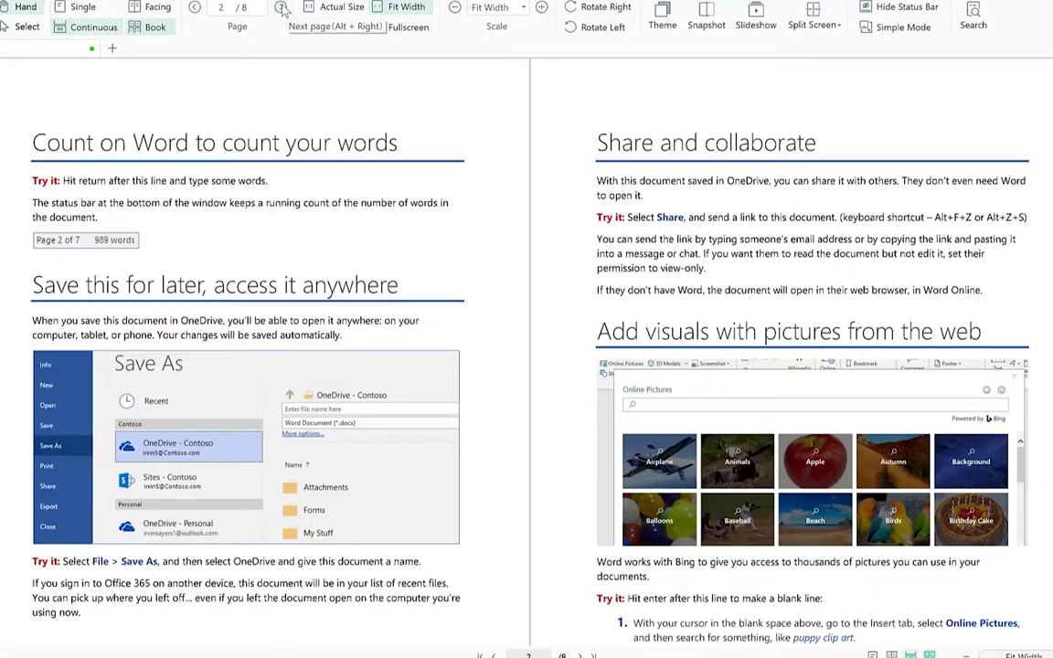
click(282, 8)
click(282, 9)
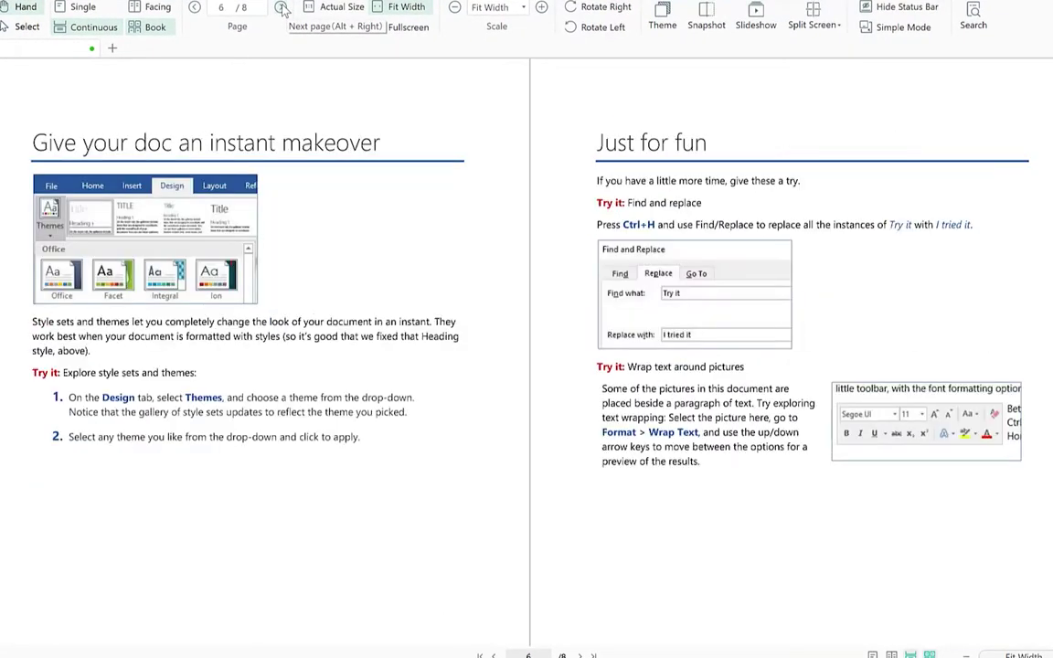
click(283, 8)
click(194, 7)
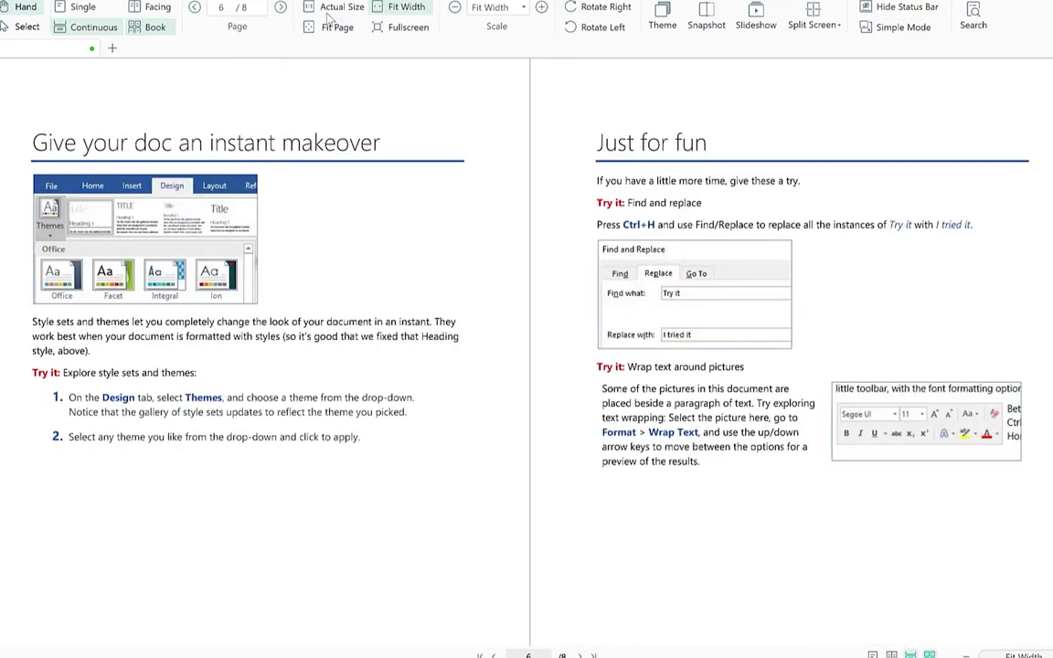
Preview page 6 at Actual Size and Fit Page, and return the scale to Fit Width
click(344, 11)
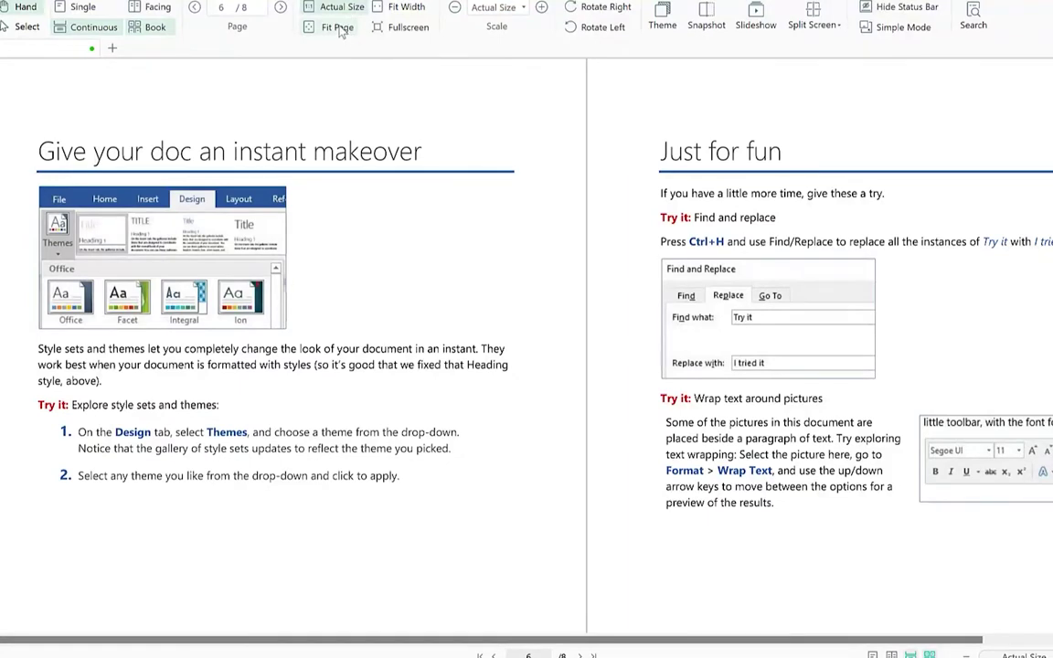
click(340, 29)
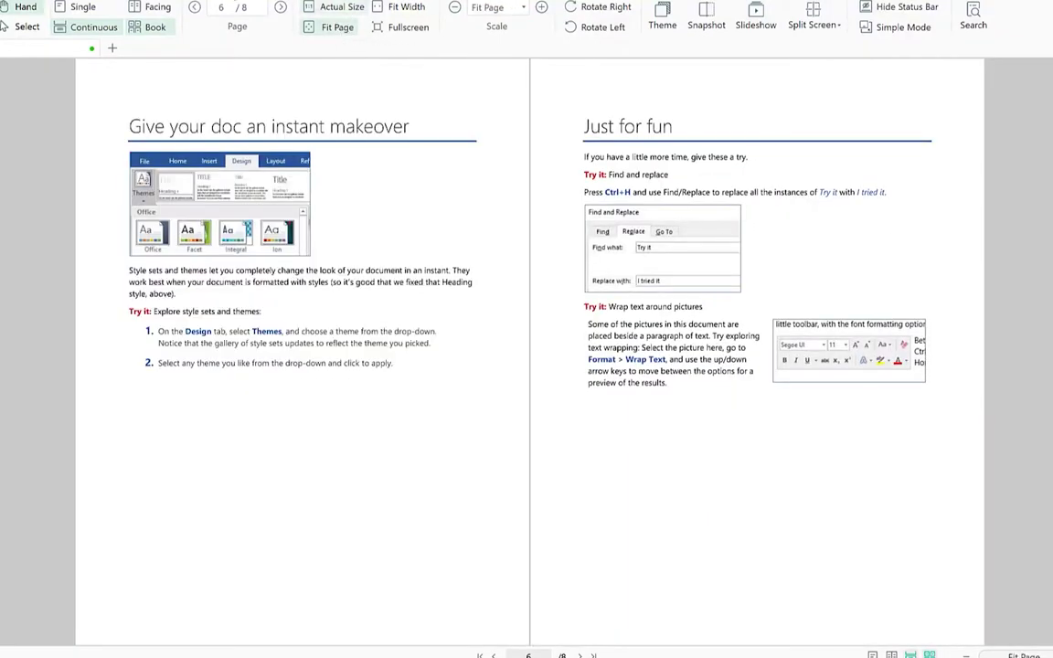
click(402, 9)
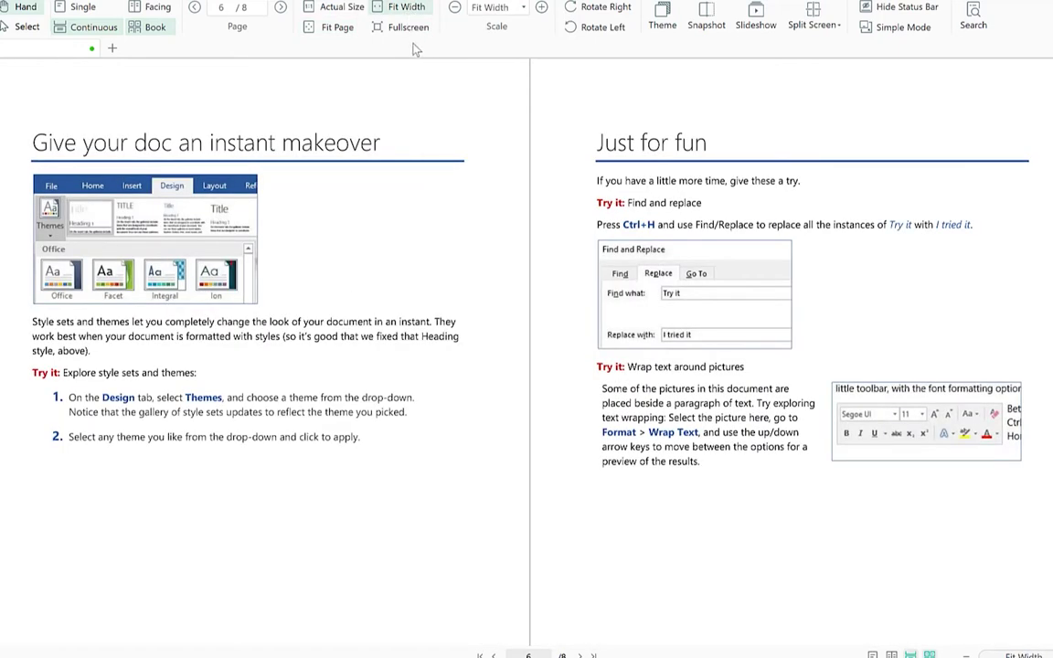
Preview the page 6 spread in full screen, exit it, and look through the available zoom presets
click(407, 30)
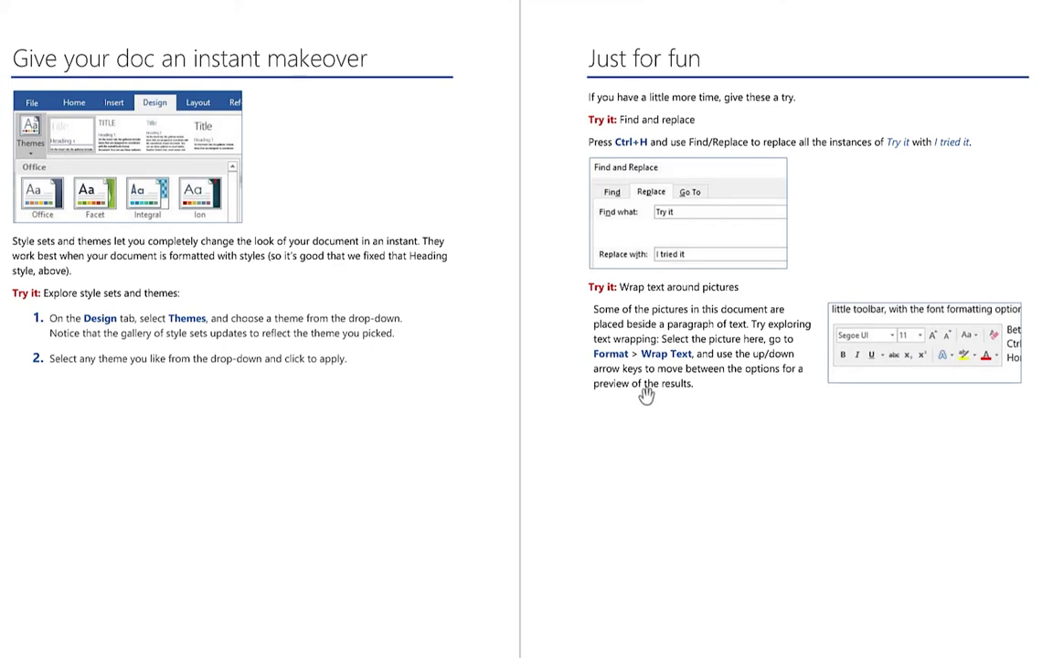
key(Escape)
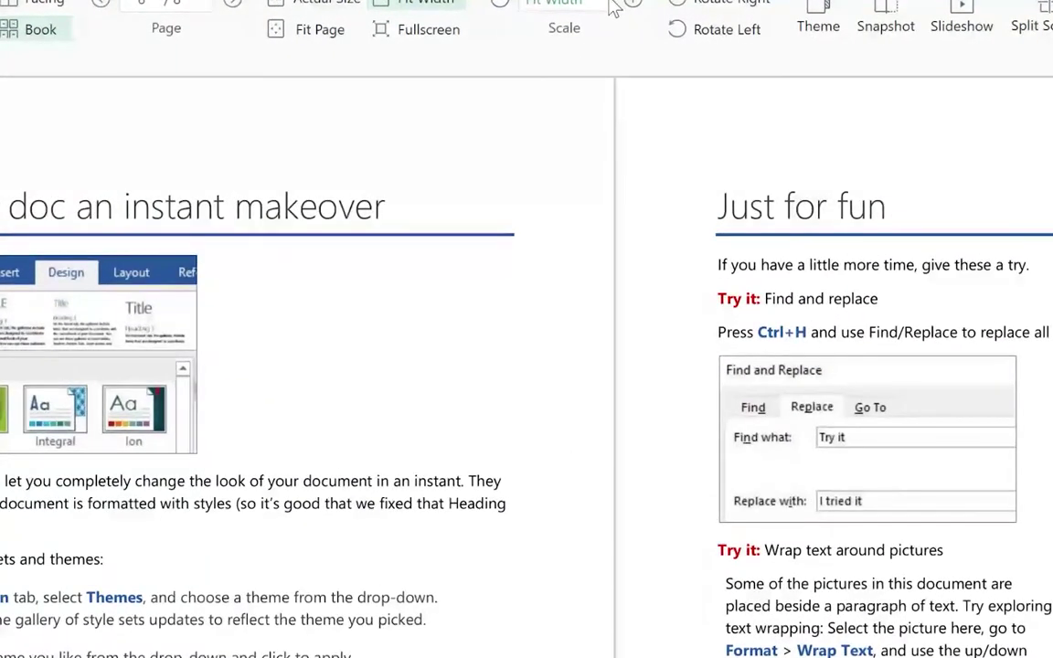
click(610, 6)
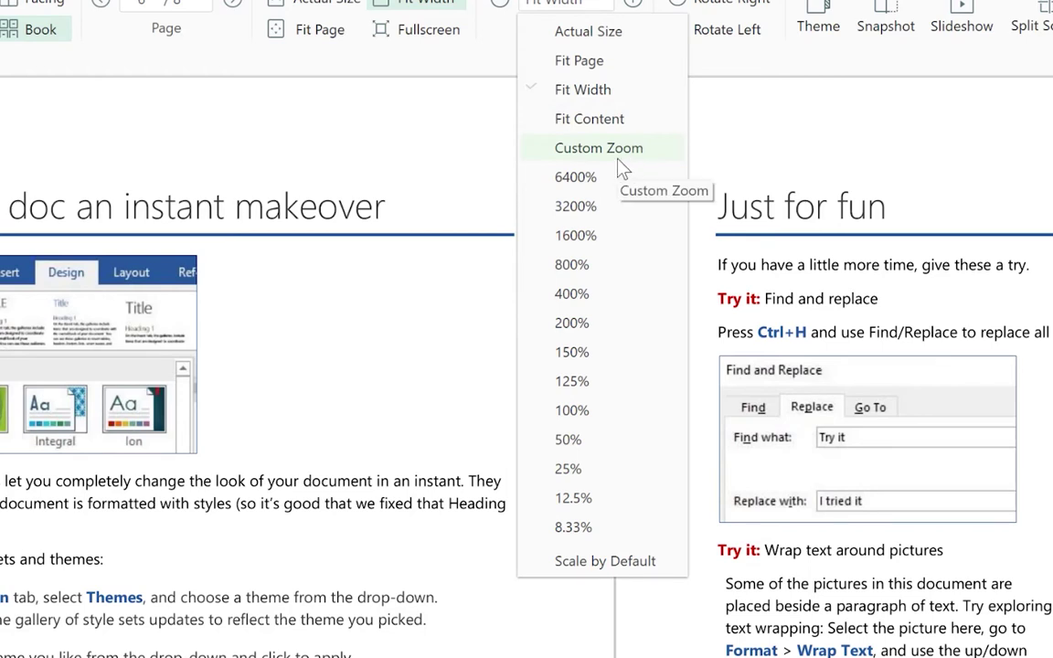
click(778, 145)
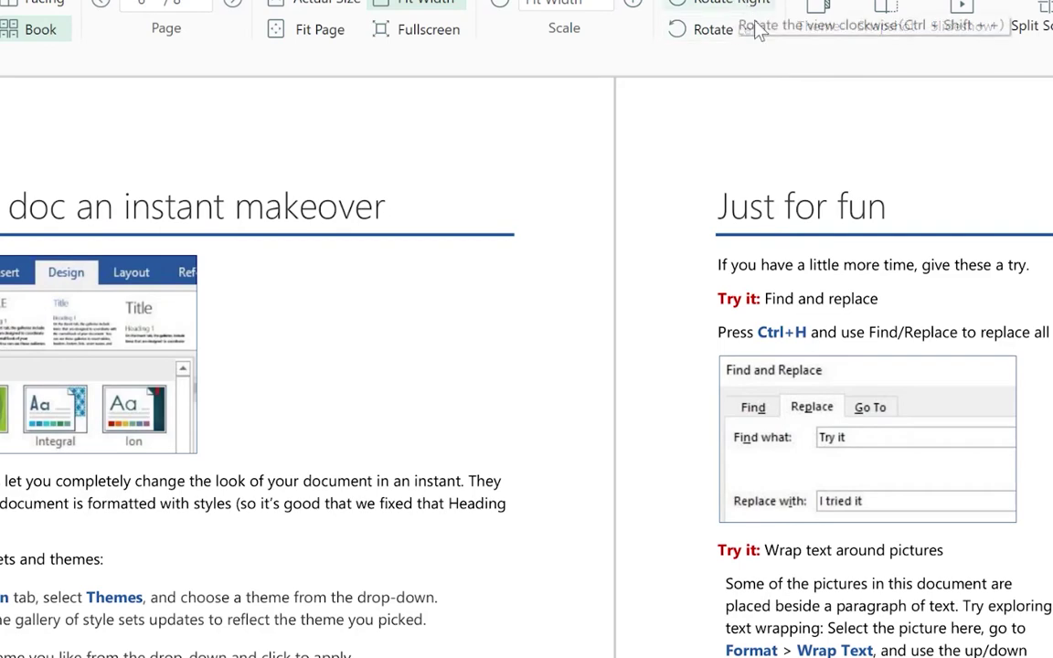
Rotate the page view clockwise, look over the rotated spreads, and rotate it back counterclockwise to upright
click(731, 4)
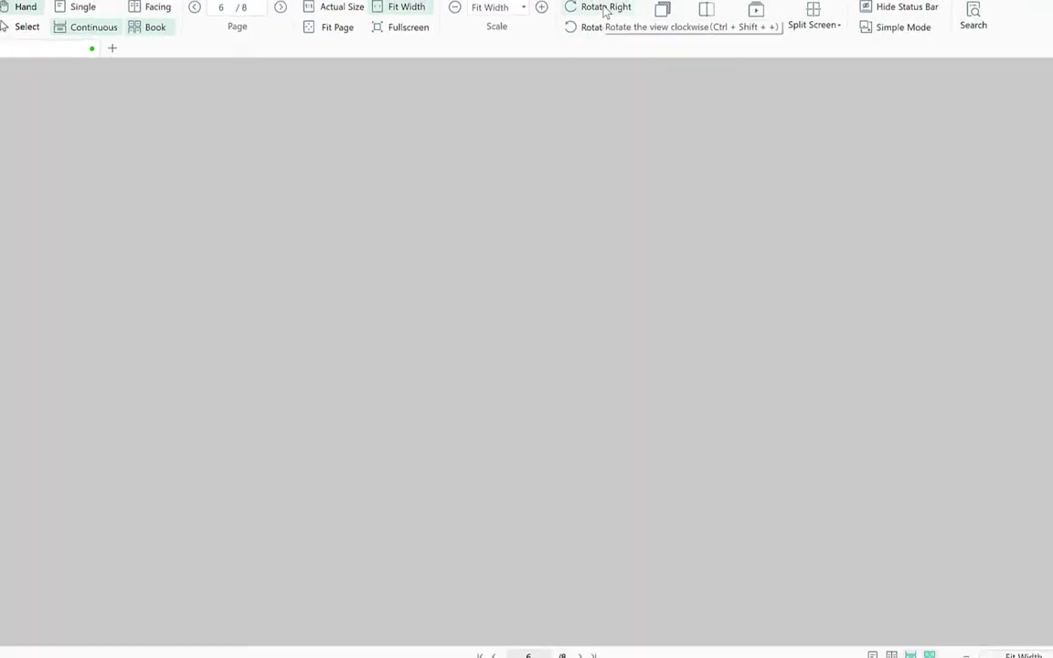
scroll(650, 228, up, 5)
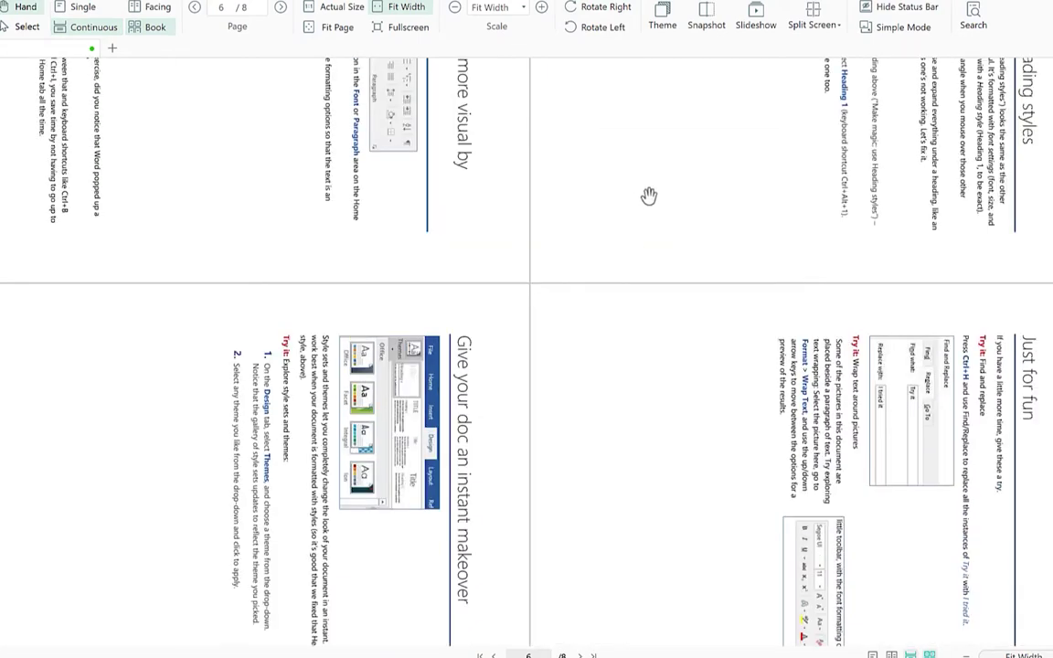
click(596, 28)
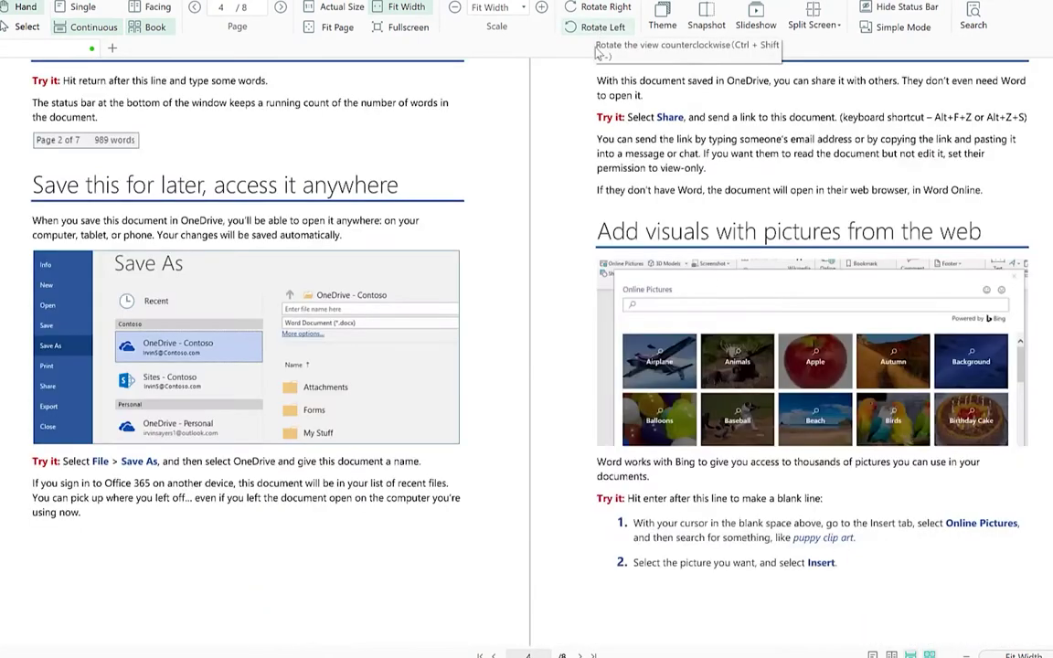
scroll(646, 170, up, 3)
scroll(669, 156, up, 4)
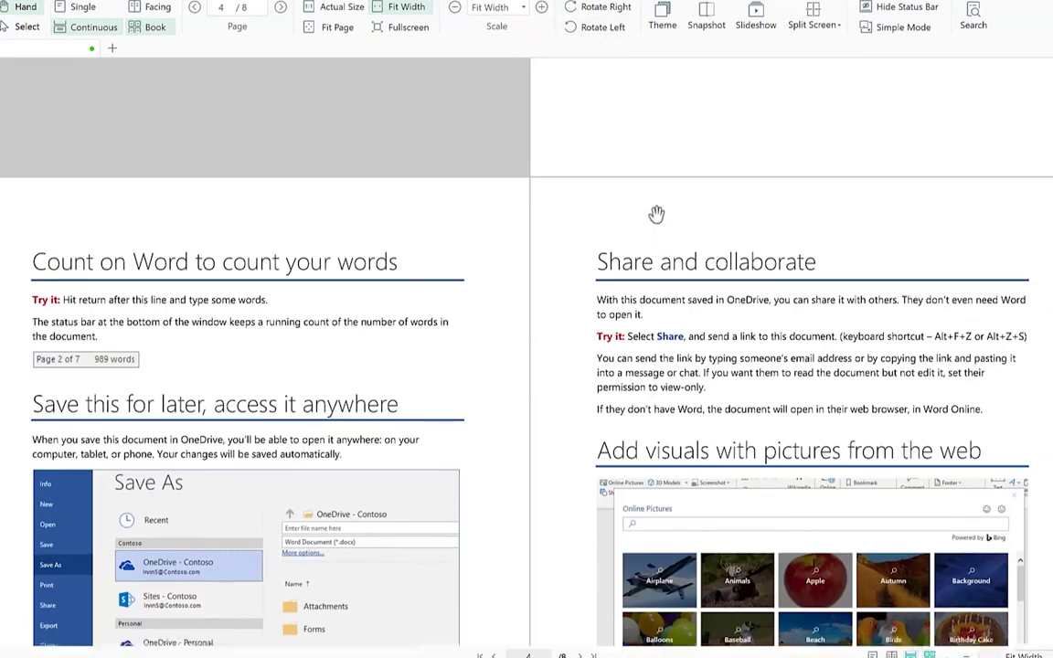
Apply the Dark page background theme and look through the first spreads with it
click(661, 11)
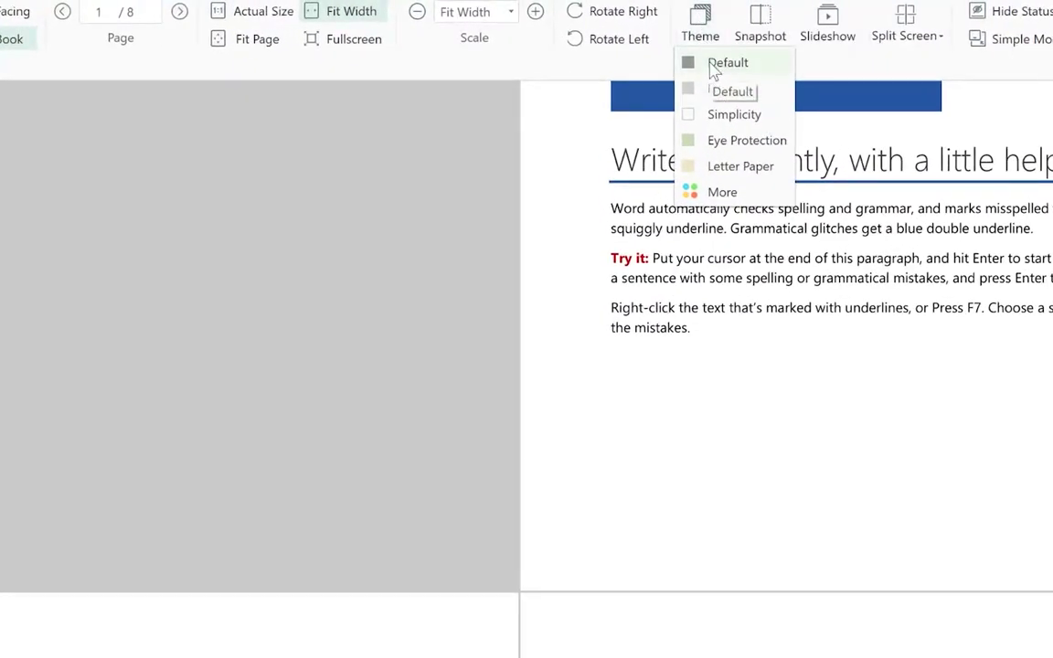
click(739, 92)
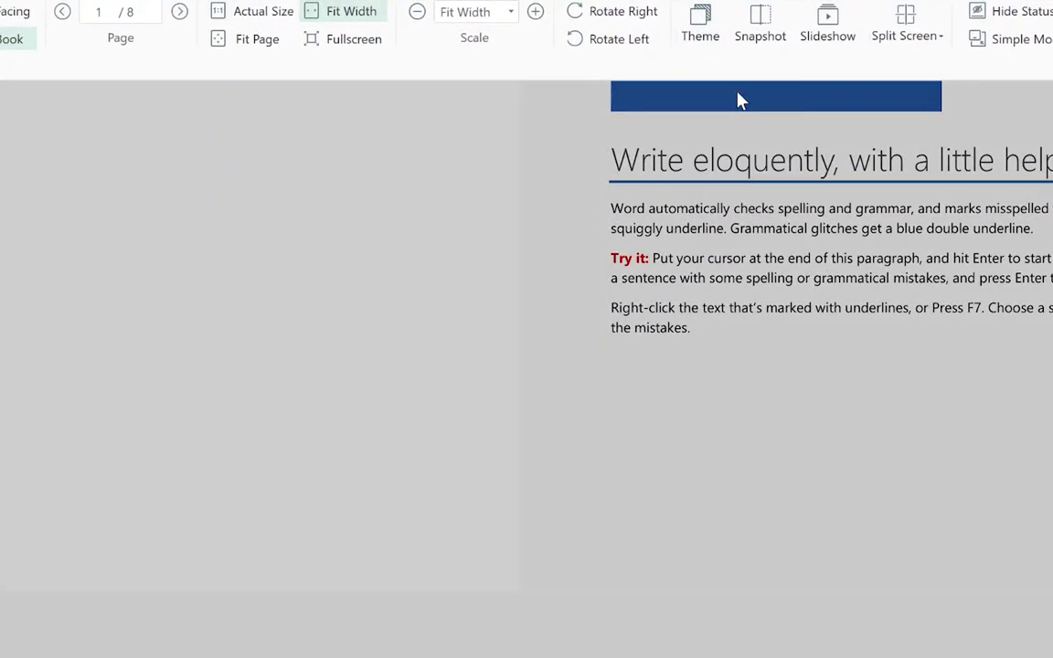
scroll(677, 337, down, 3)
scroll(677, 337, down, 10)
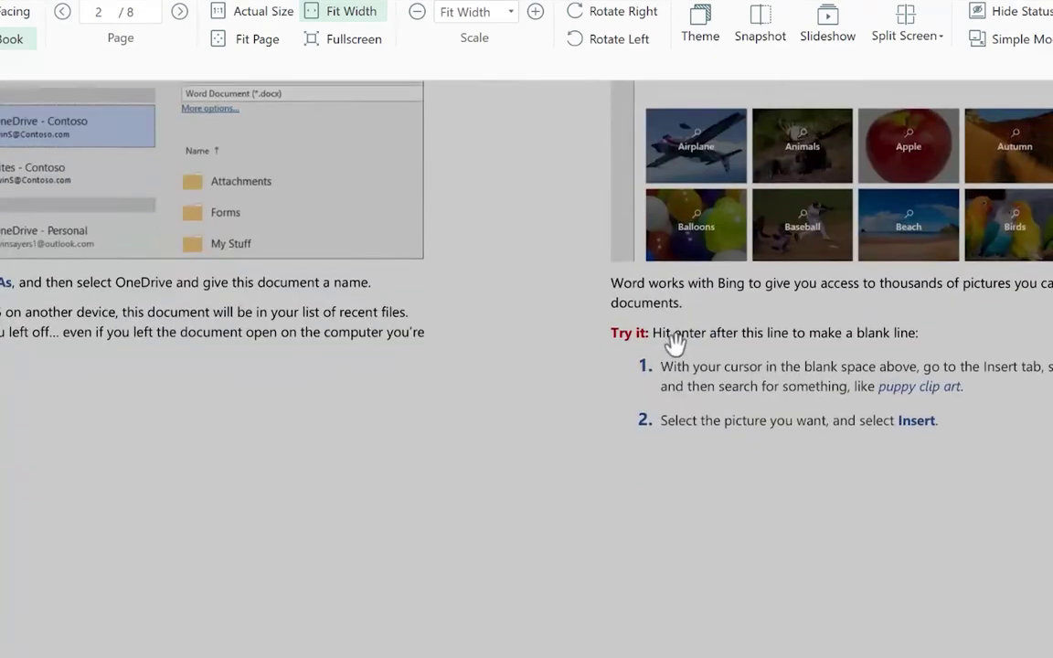
Apply the Letter Paper theme, look through the pages to the end of the document, and switch to the Eye Protection theme
click(699, 38)
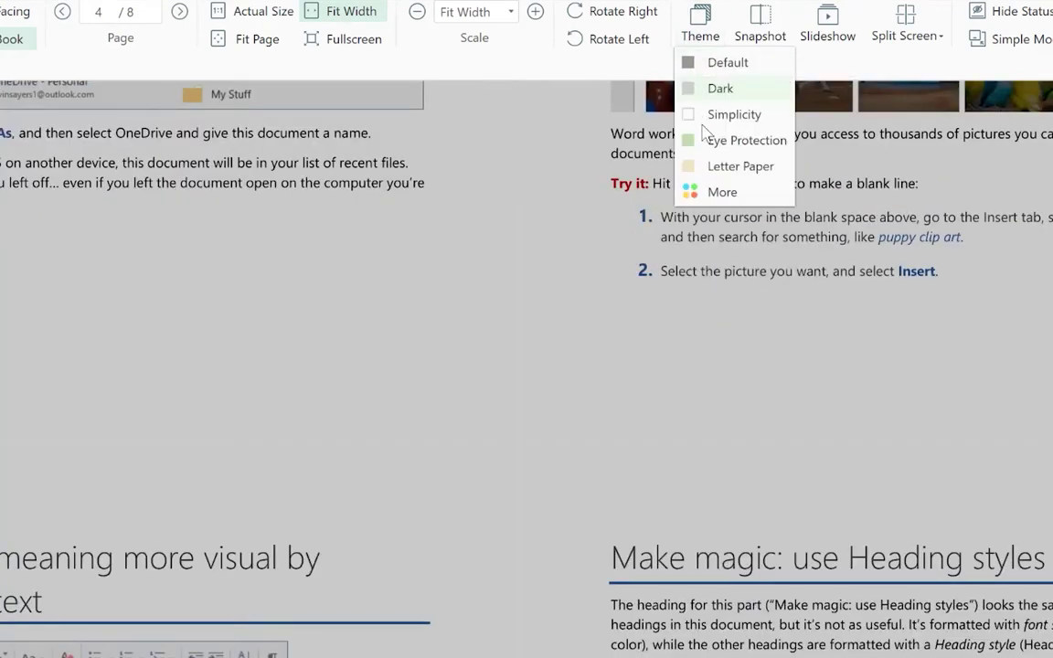
click(728, 168)
scroll(637, 481, down, 5)
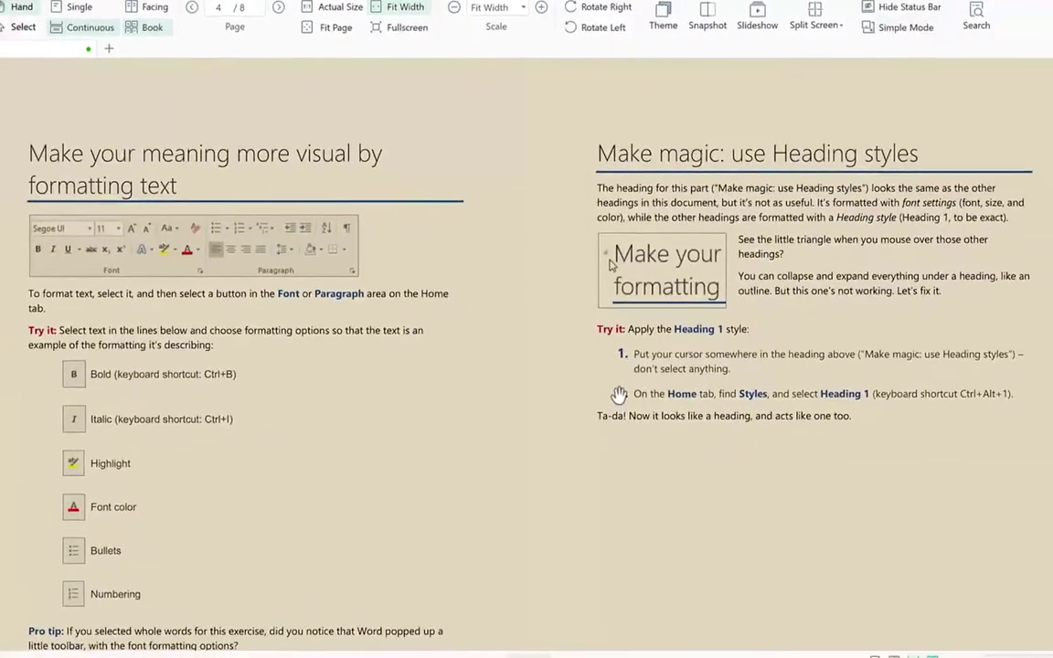
scroll(621, 391, down, 20)
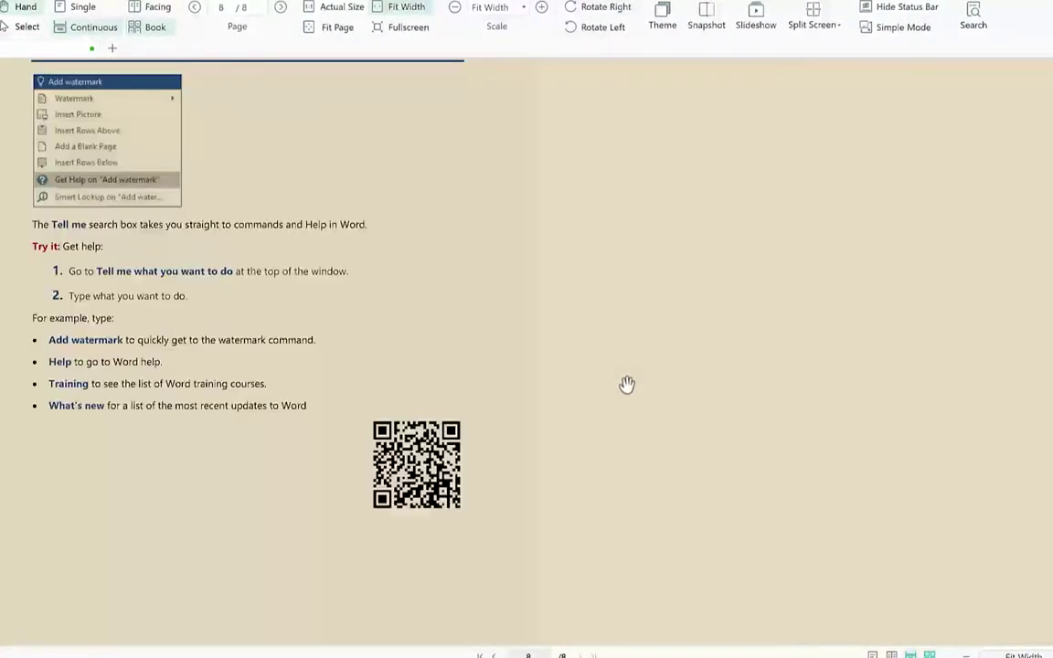
scroll(626, 385, up, 6)
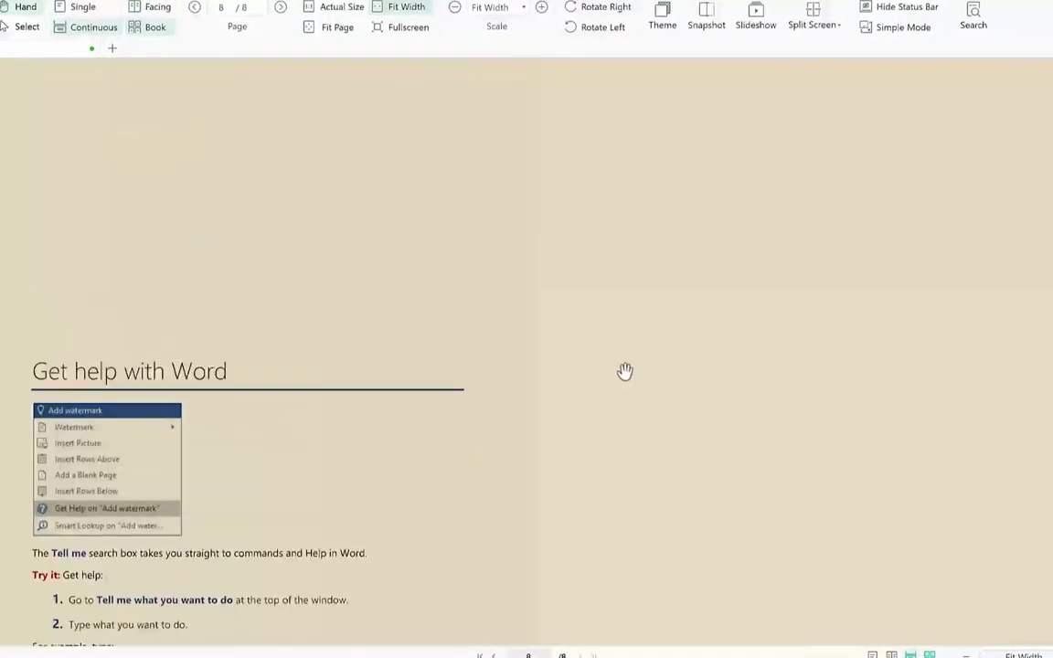
click(665, 16)
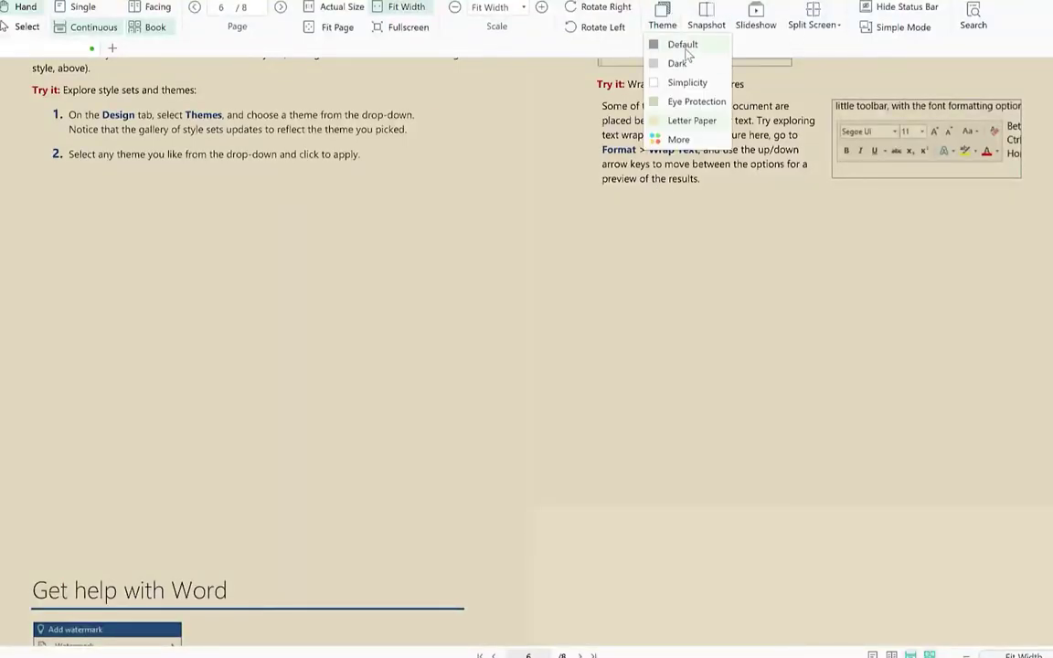
click(696, 102)
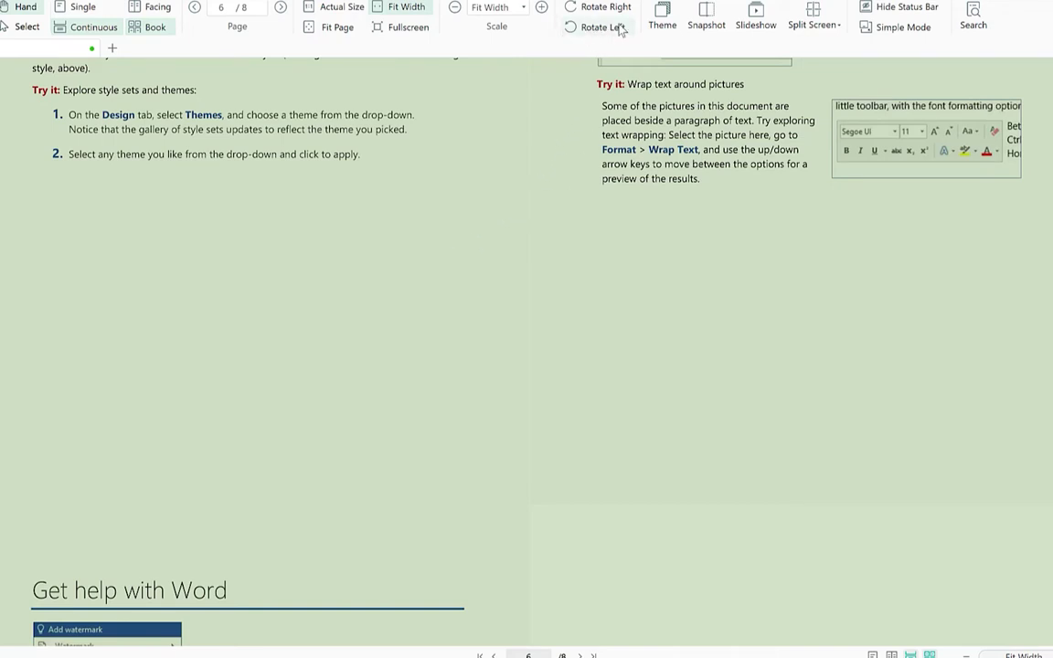
Try a custom light blue page background from the theme colors, and set the theme back to Default
click(667, 20)
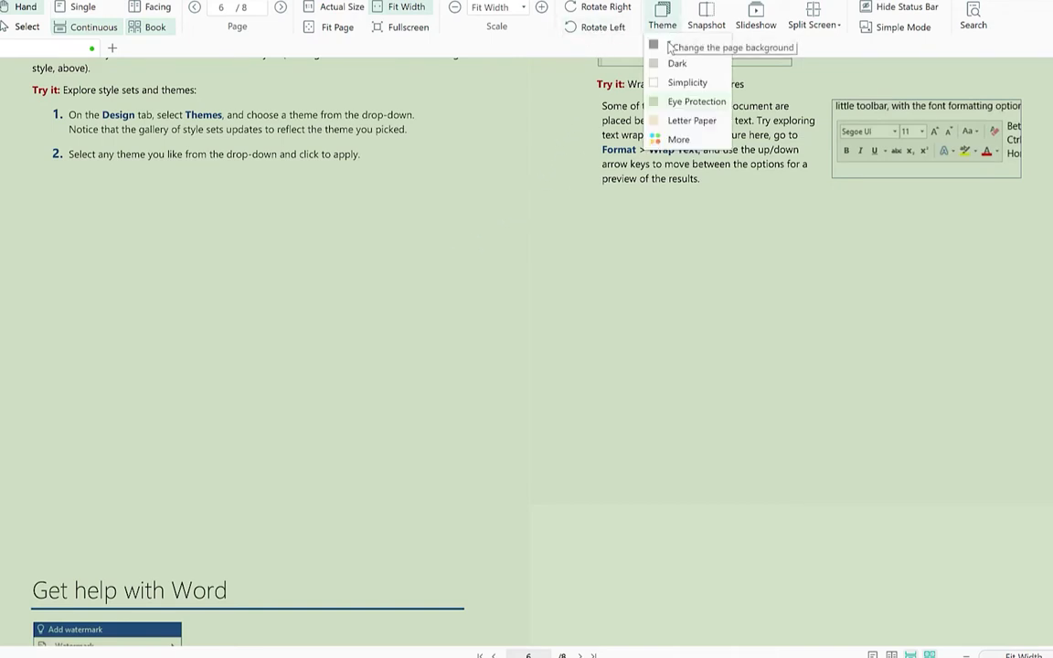
click(685, 140)
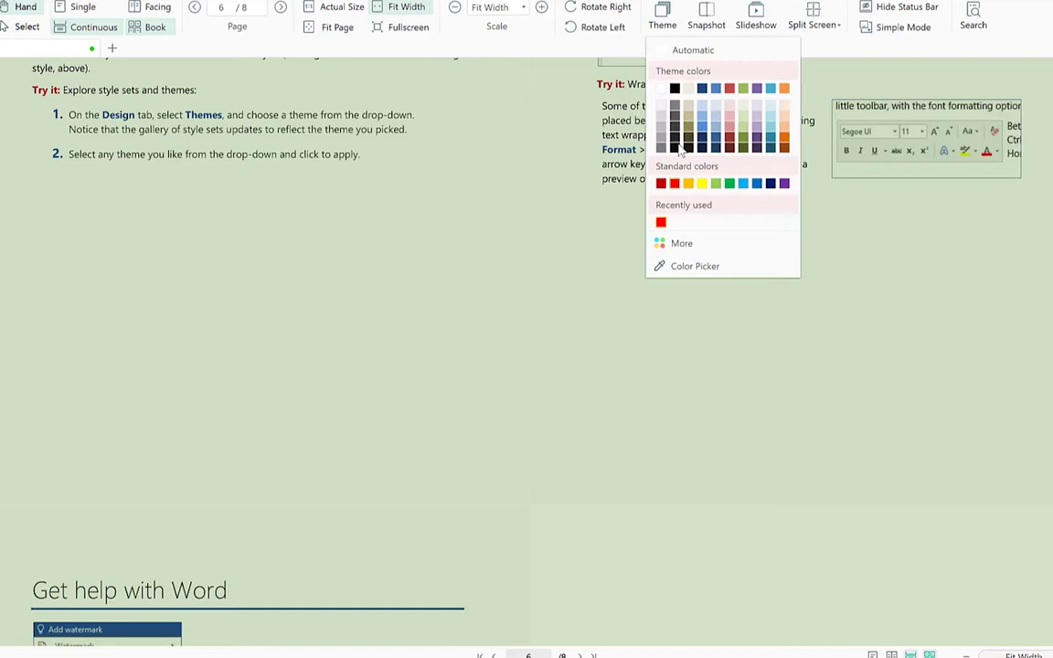
click(717, 111)
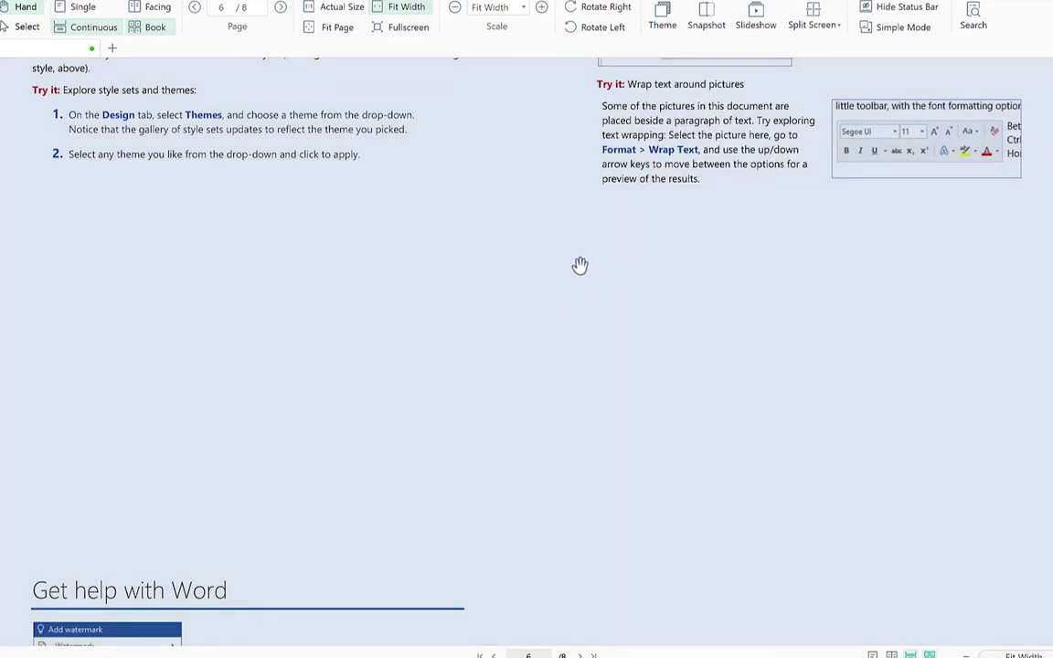
scroll(579, 264, up, 4)
click(661, 16)
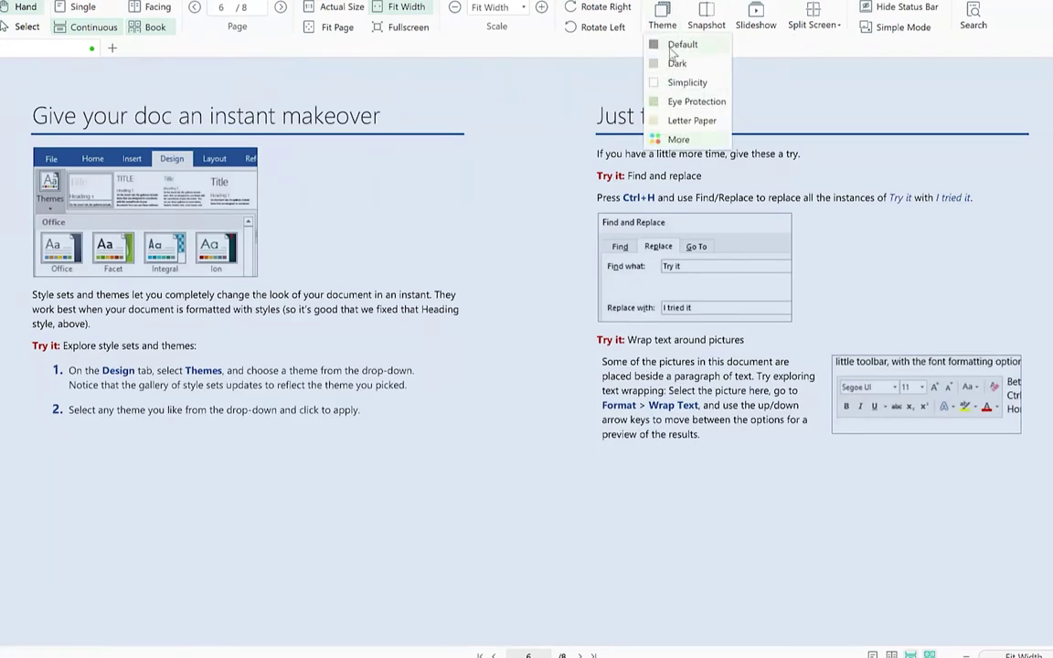
click(676, 47)
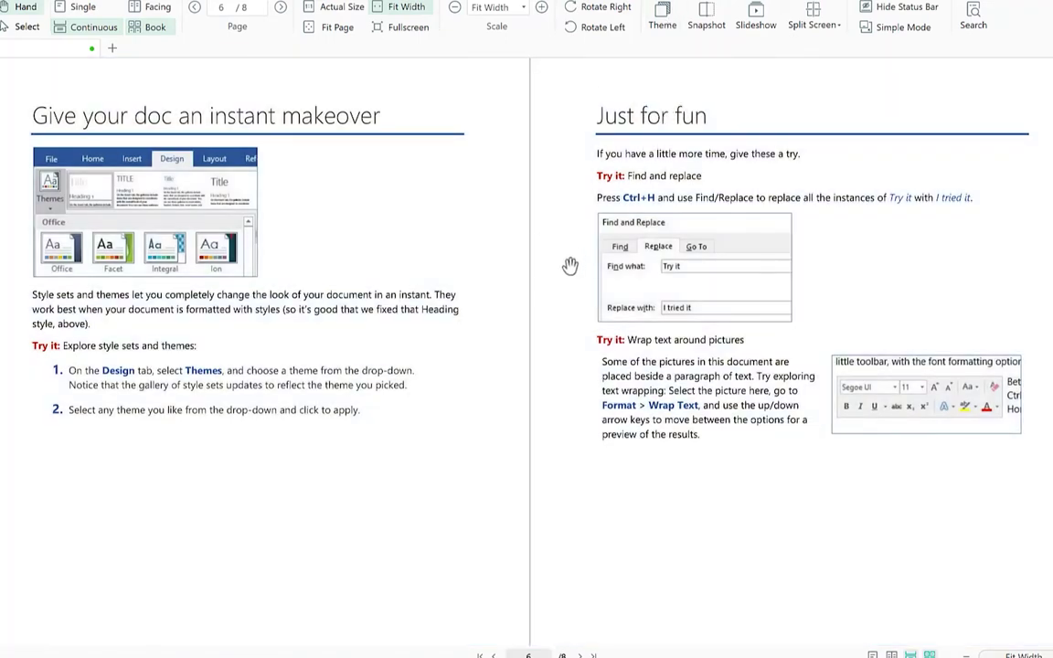
Display the document in Single page view at Actual Size and go back to page 3
scroll(566, 265, up, 5)
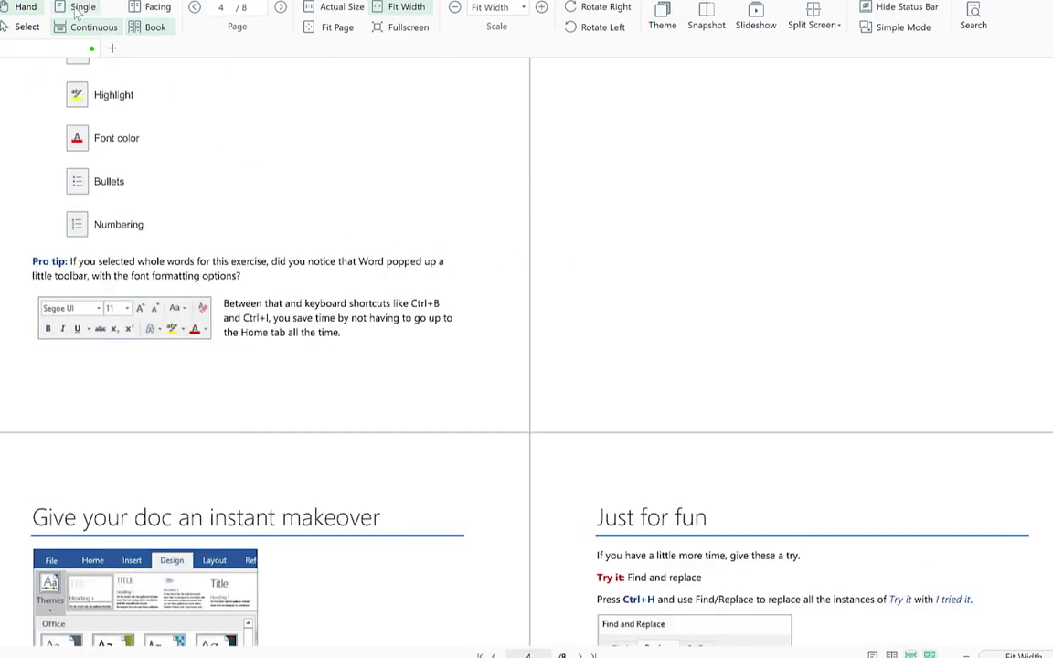
click(80, 8)
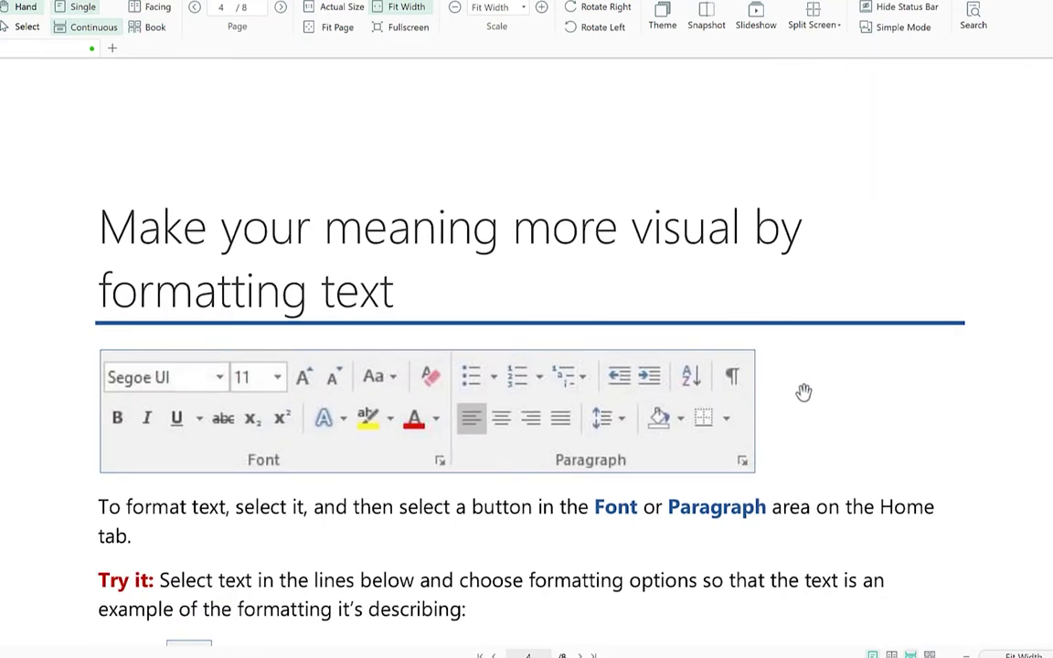
scroll(794, 324, down, 2)
scroll(470, 223, up, 4)
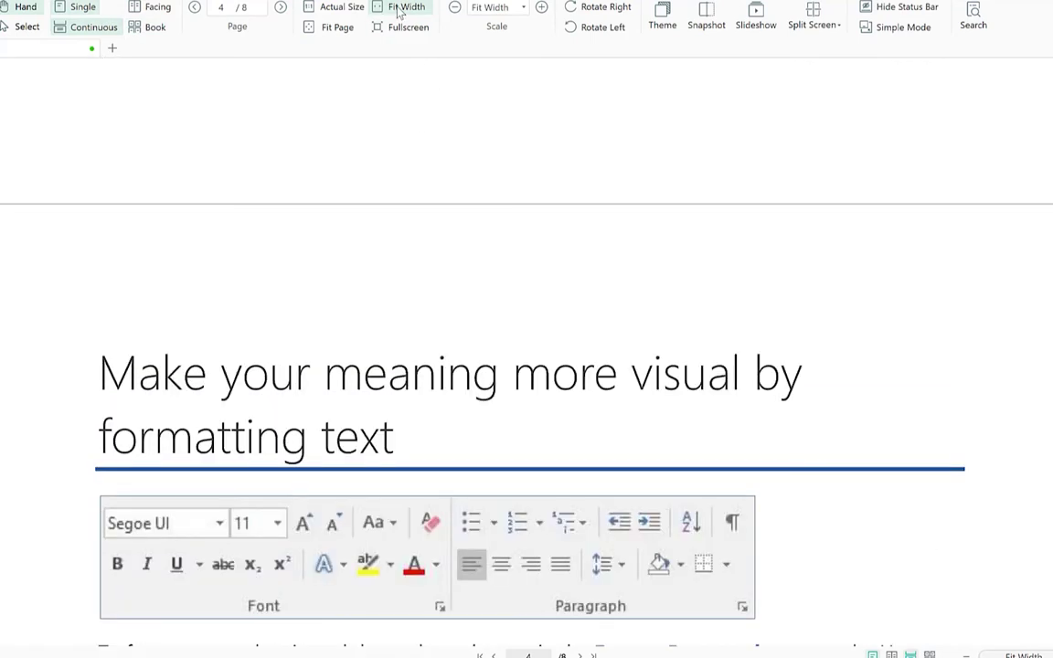
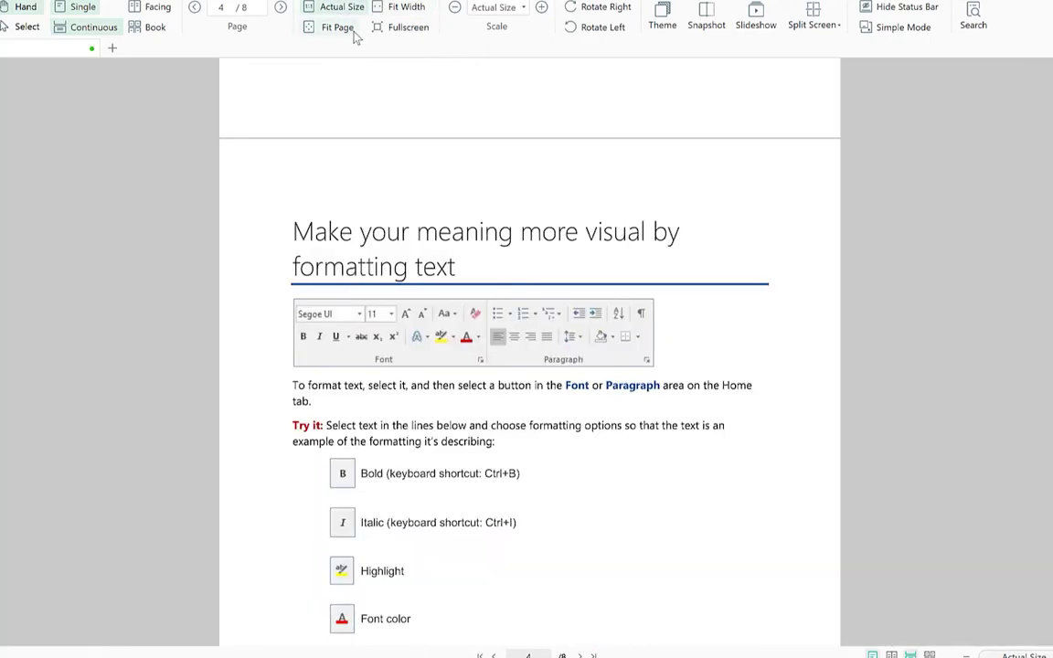
scroll(545, 274, up, 4)
scroll(545, 274, up, 4)
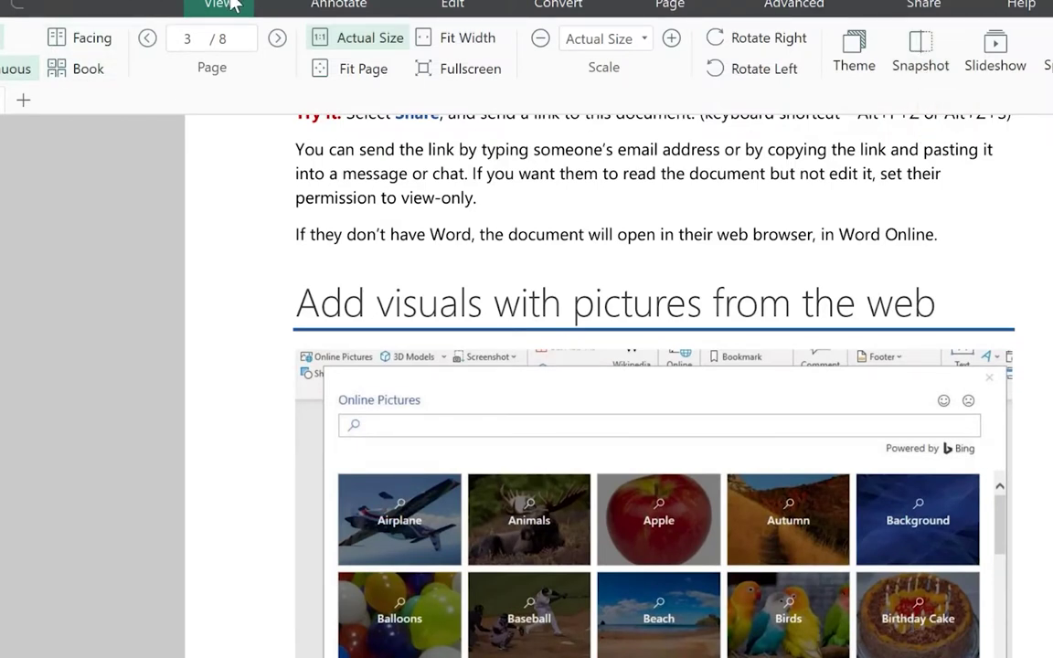
Capture a snapshot of the "Add visuals with pictures from the web" section and draw one thin and one thick red rectangle on it
click(920, 68)
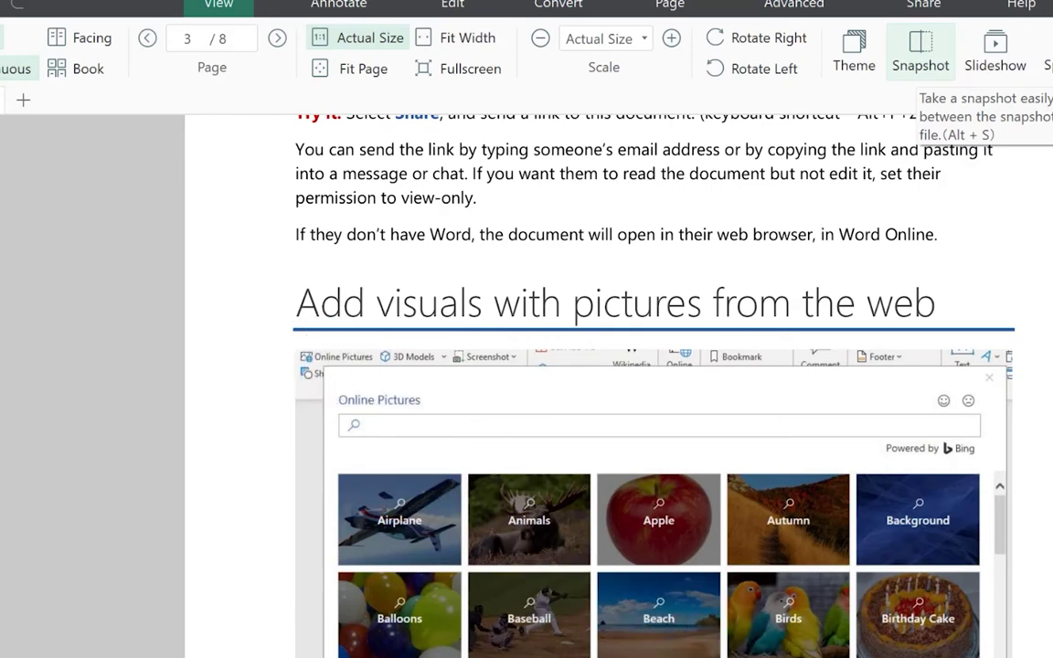
drag(260, 265, 1052, 657)
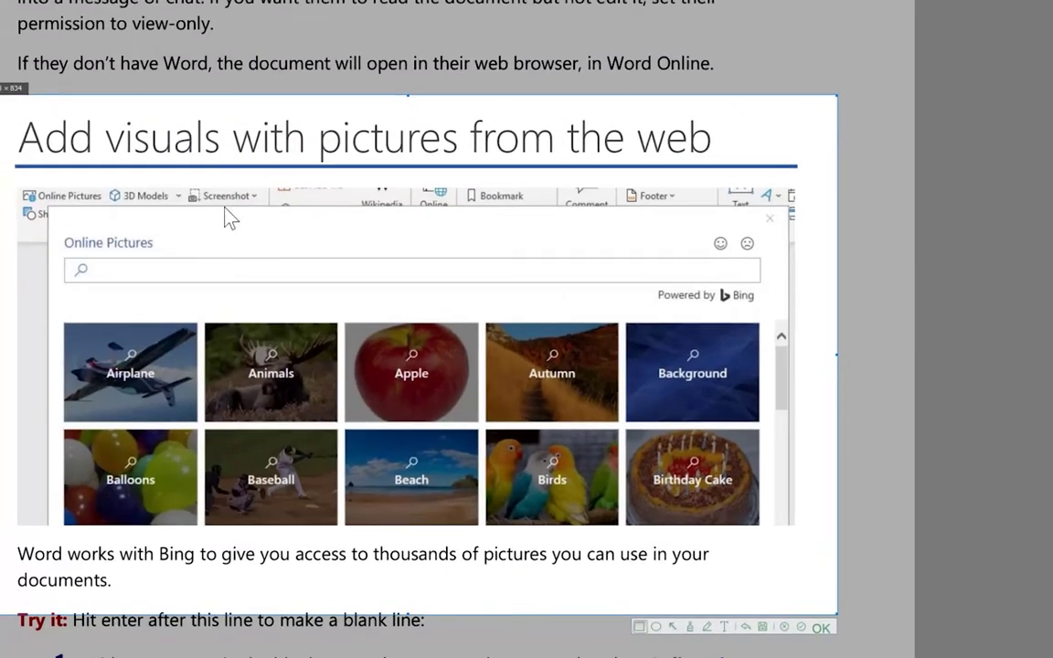
drag(266, 276, 468, 418)
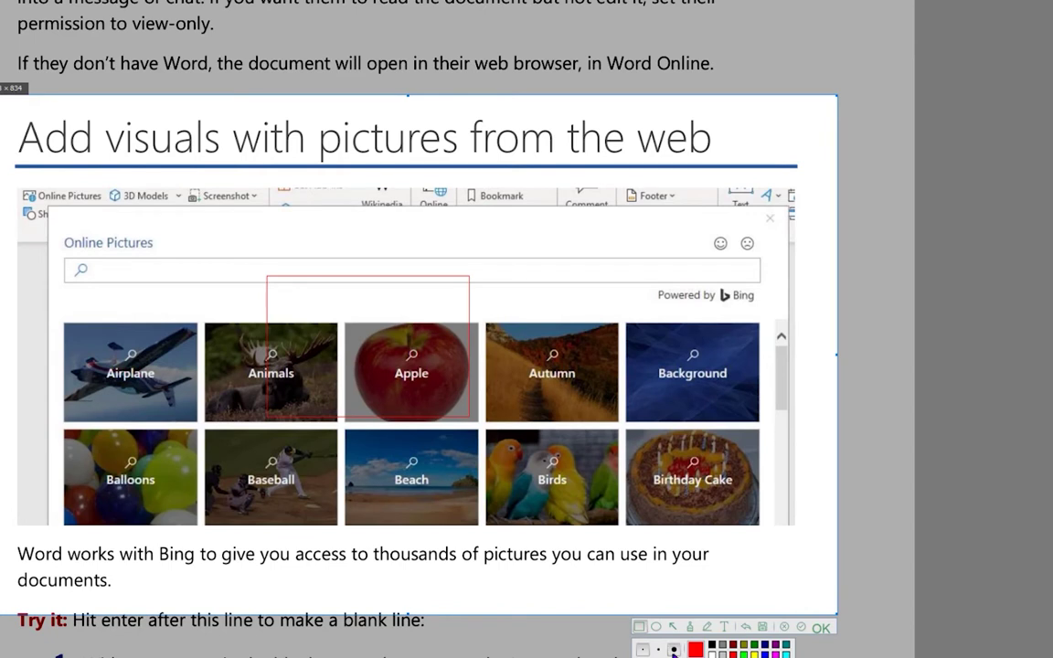
mouse_move(277, 211)
mouse_down()
mouse_move(419, 297)
mouse_move(418, 289)
mouse_up()
Draw a thick red ellipse over the right part of the snapshot's Online Pictures search box and a bright green ellipse over its left part
click(656, 626)
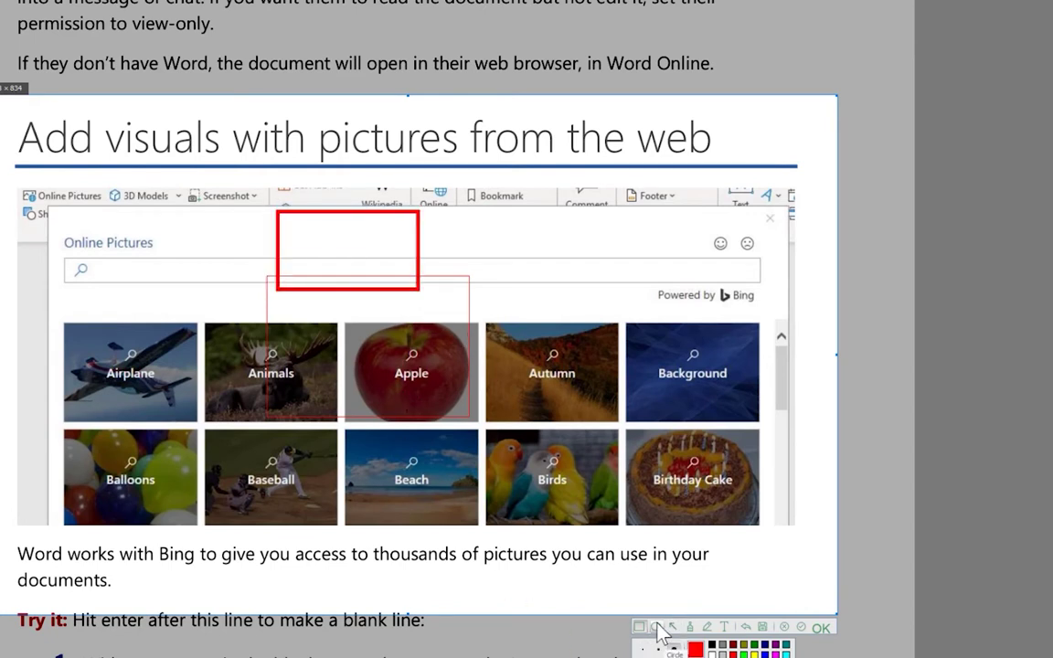
drag(518, 239, 623, 324)
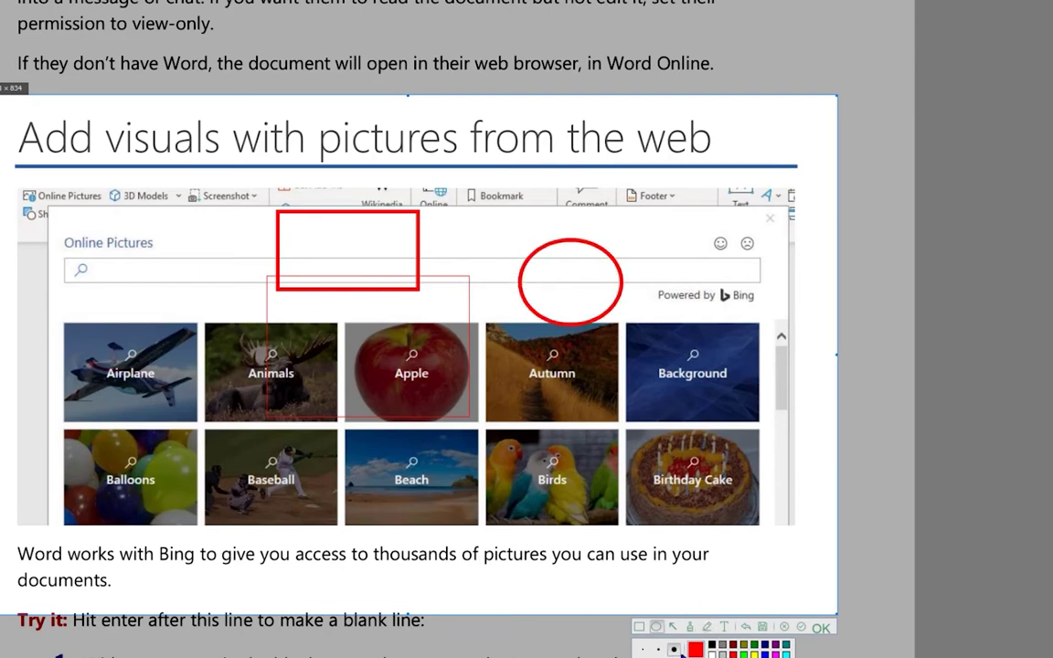
click(755, 645)
drag(126, 234, 274, 355)
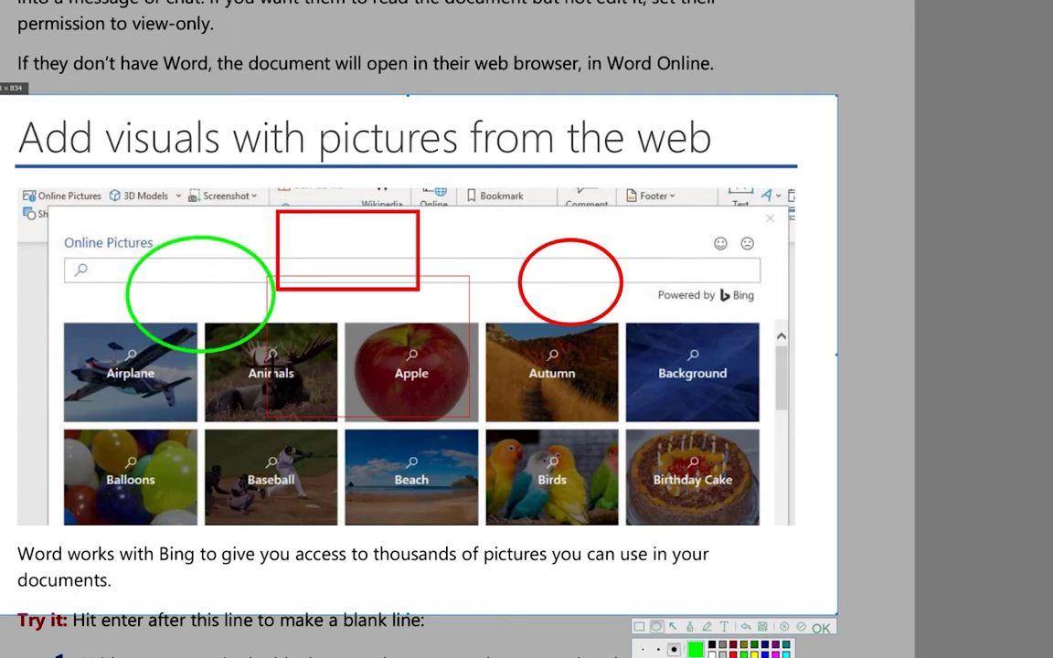
Draw a green arrow pointing up at the snapshot's heading and scribble freehand in translucent green over the words "visuals with pictures"
click(673, 627)
drag(705, 251, 499, 181)
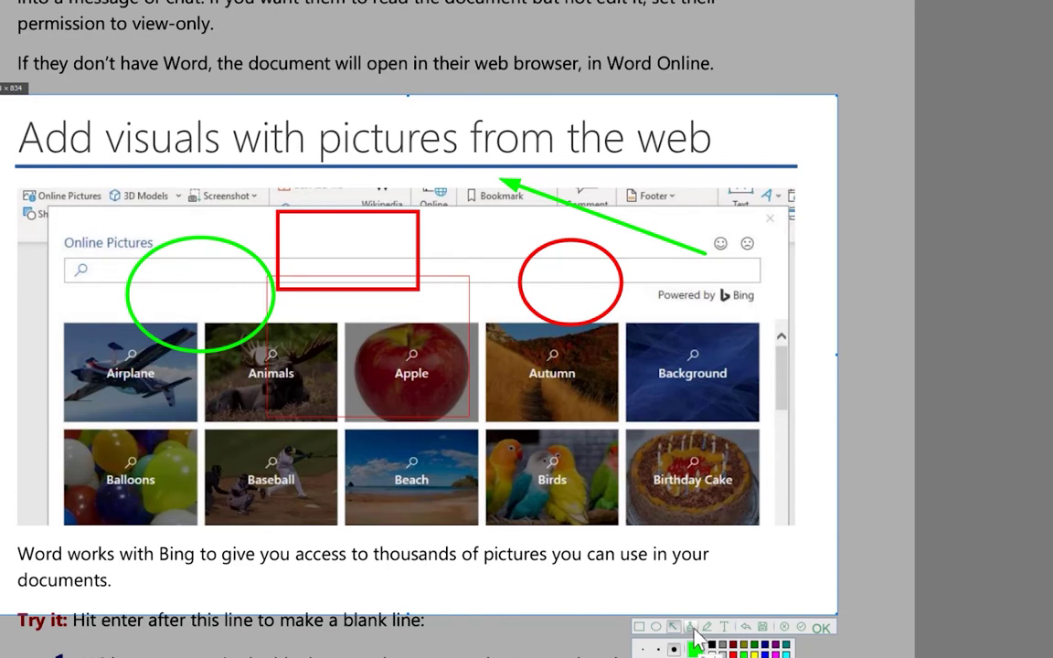
click(707, 627)
mouse_move(167, 166)
mouse_down()
mouse_move(279, 174)
mouse_move(408, 129)
mouse_move(247, 125)
mouse_move(239, 139)
mouse_up()
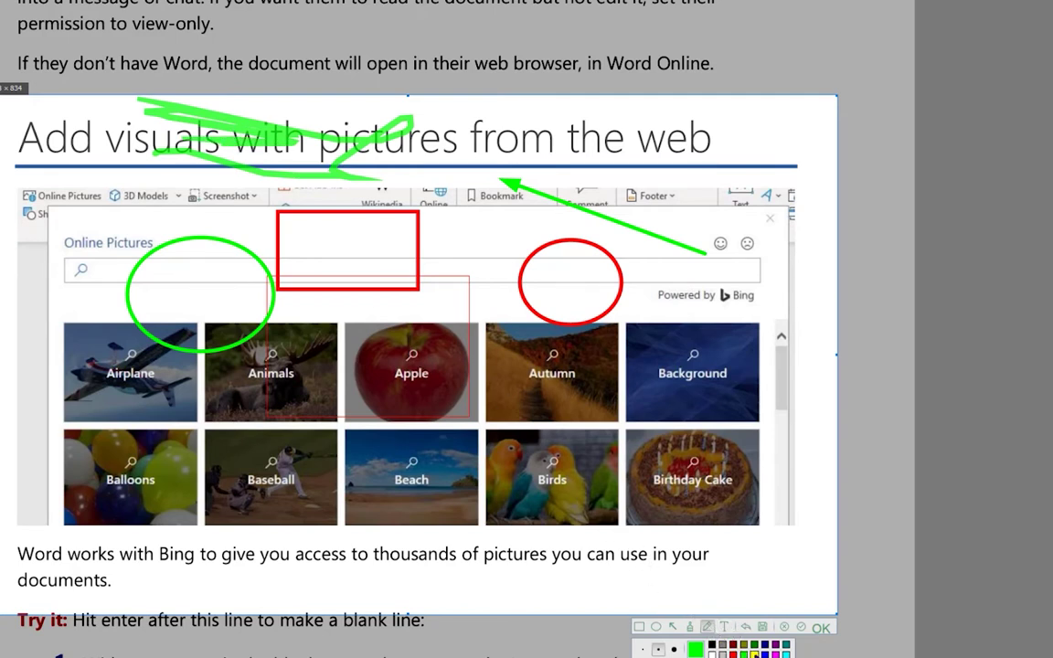
Add the green text "Welcome" above Online Pictures on the snapshot and save it to the Desktop as PNG file "scan 1"
click(724, 628)
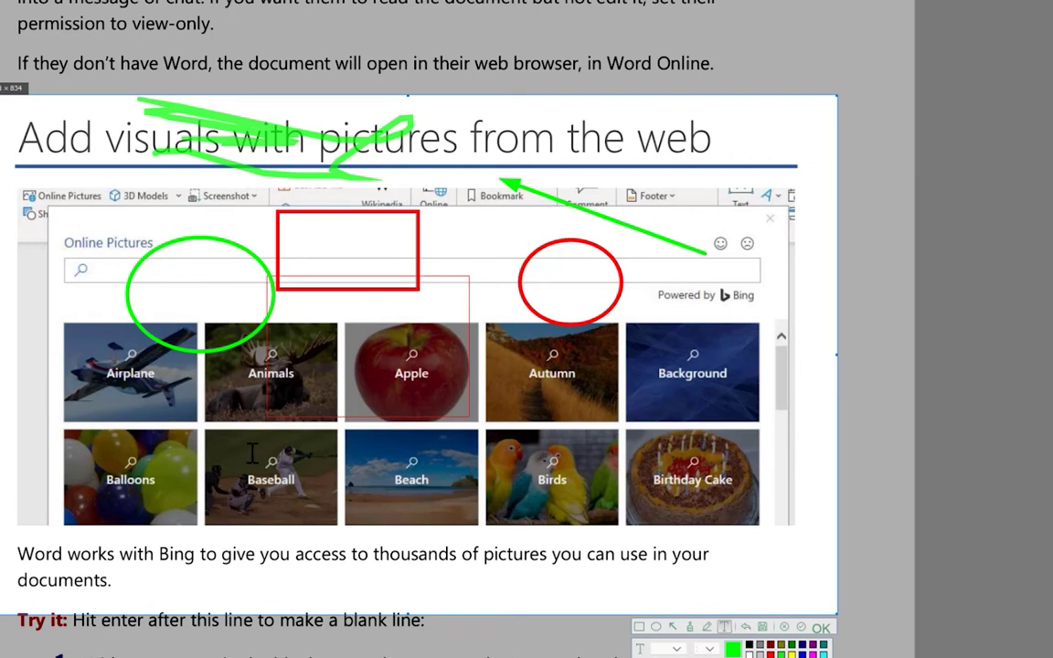
drag(62, 222, 81, 236)
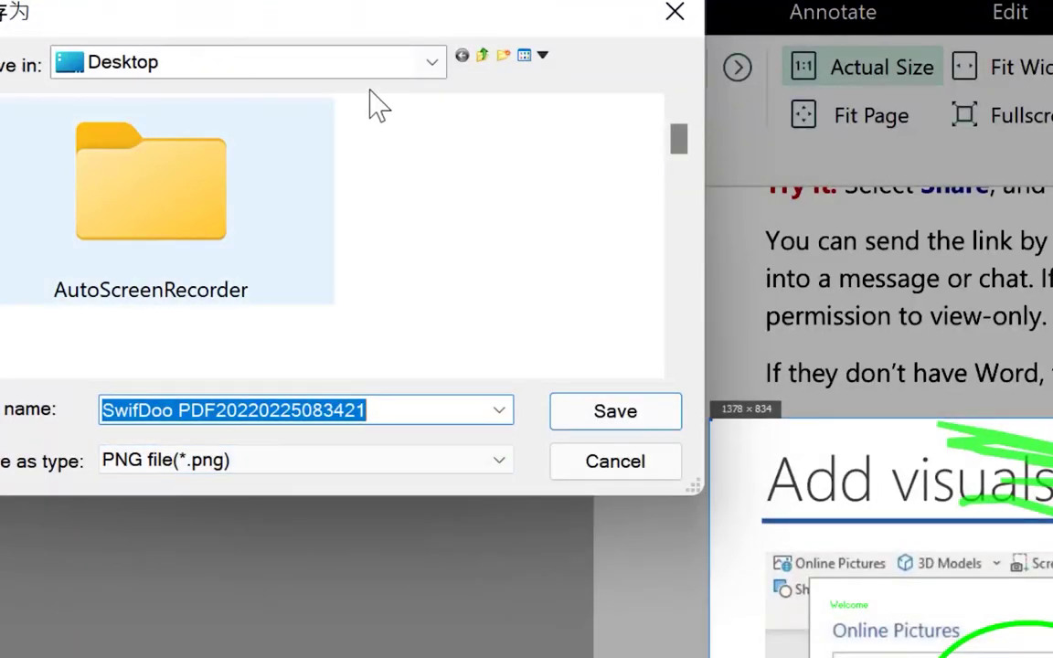
click(483, 62)
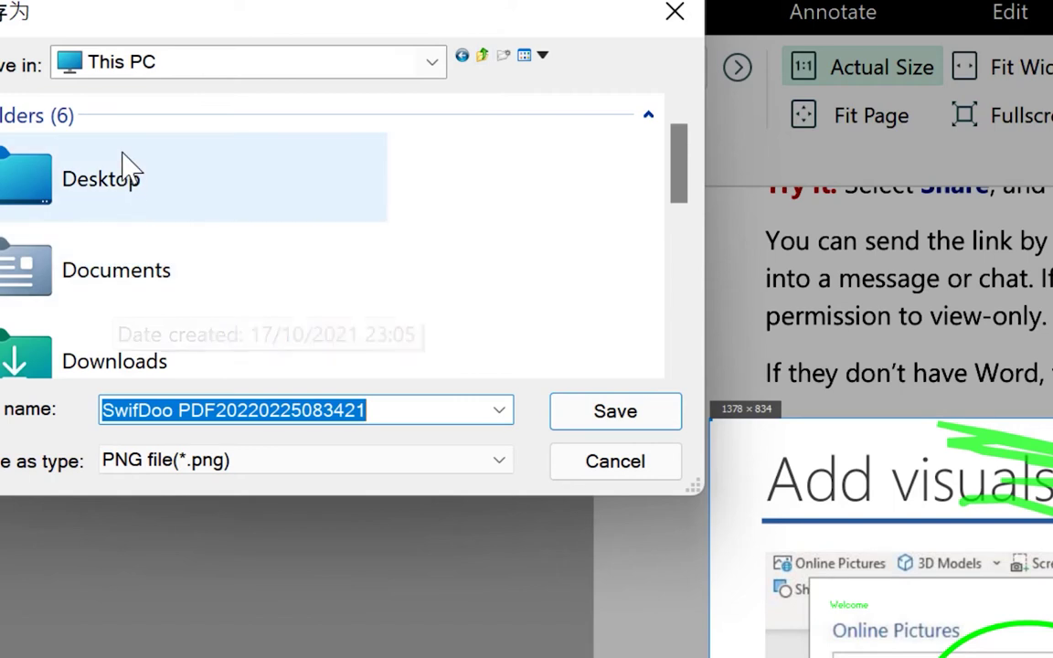
double_click(122, 164)
click(307, 402)
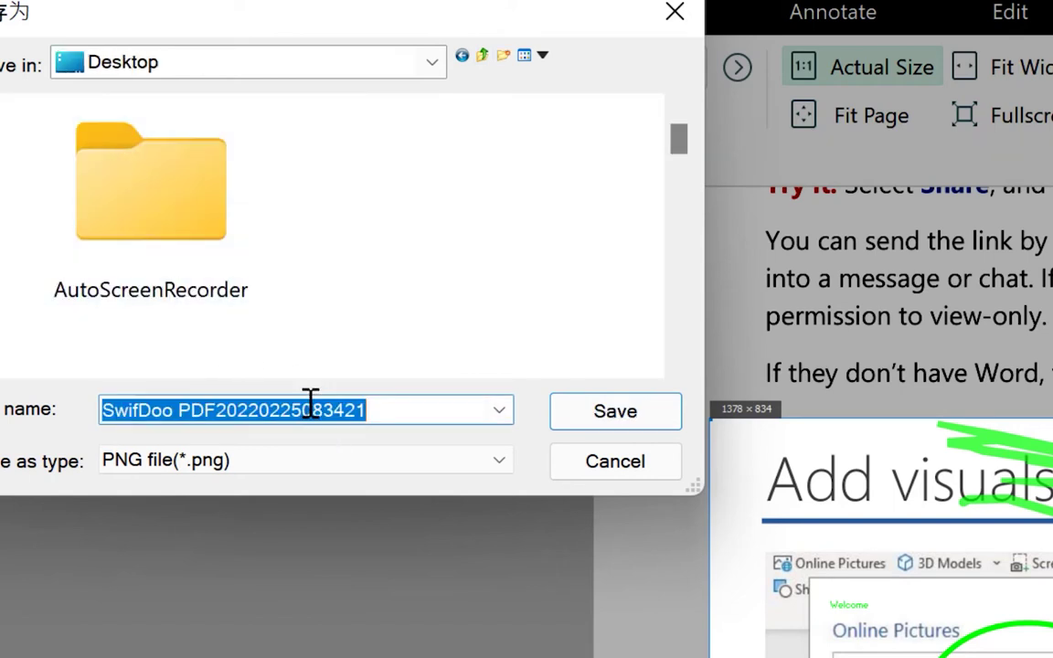
text(sca)
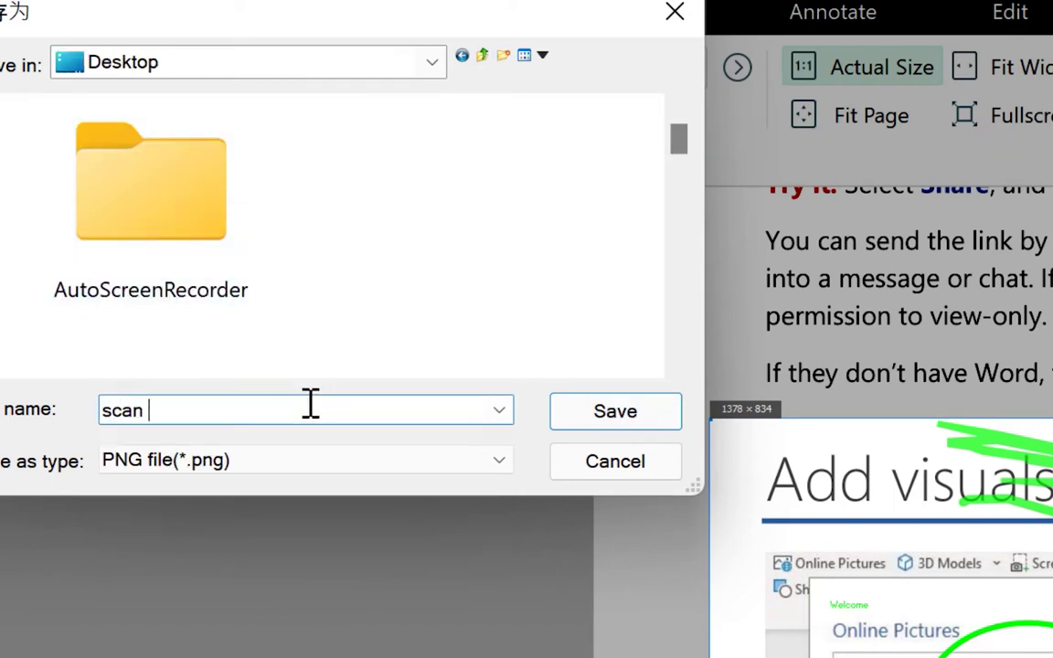
text(n )
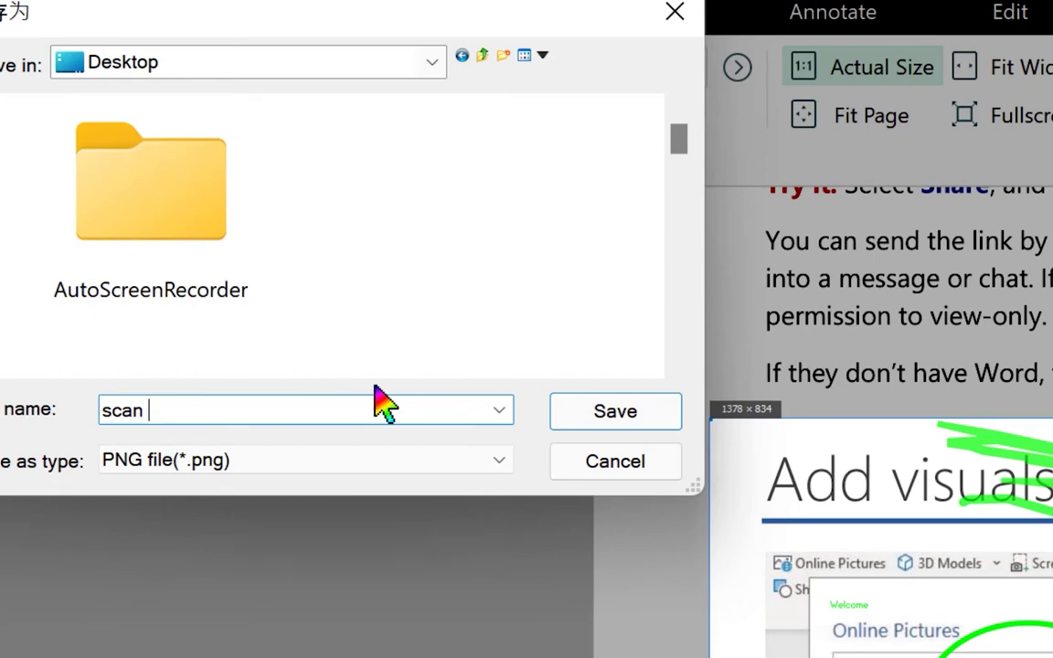
text(1)
click(615, 415)
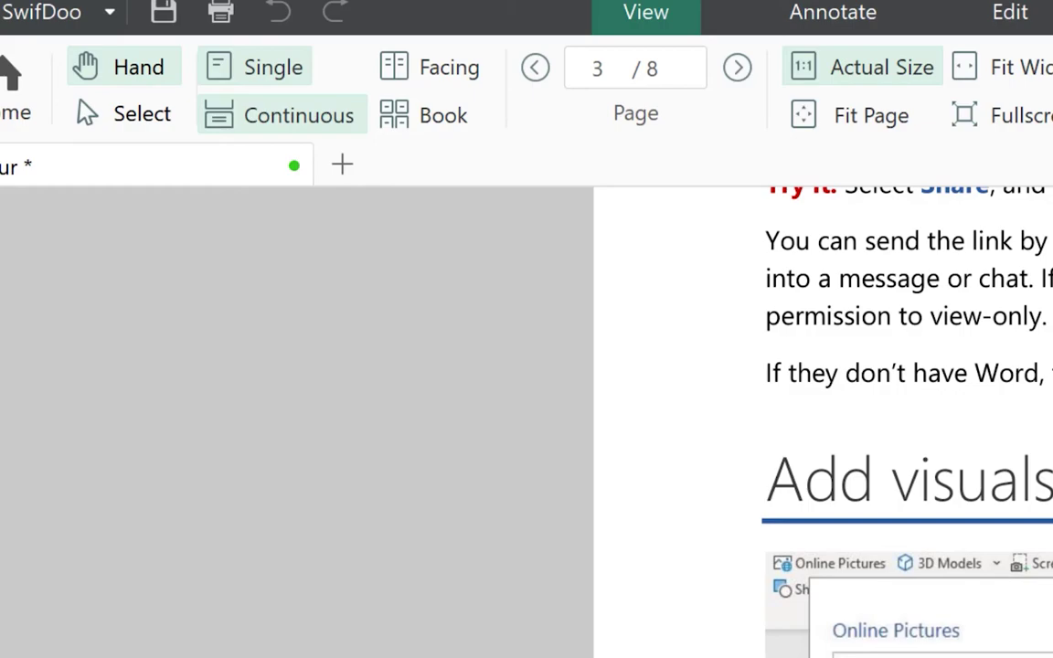
Present the document as a slideshow from page 1, advance through to page 5, and exit the slideshow
scroll(823, 411, down, 2)
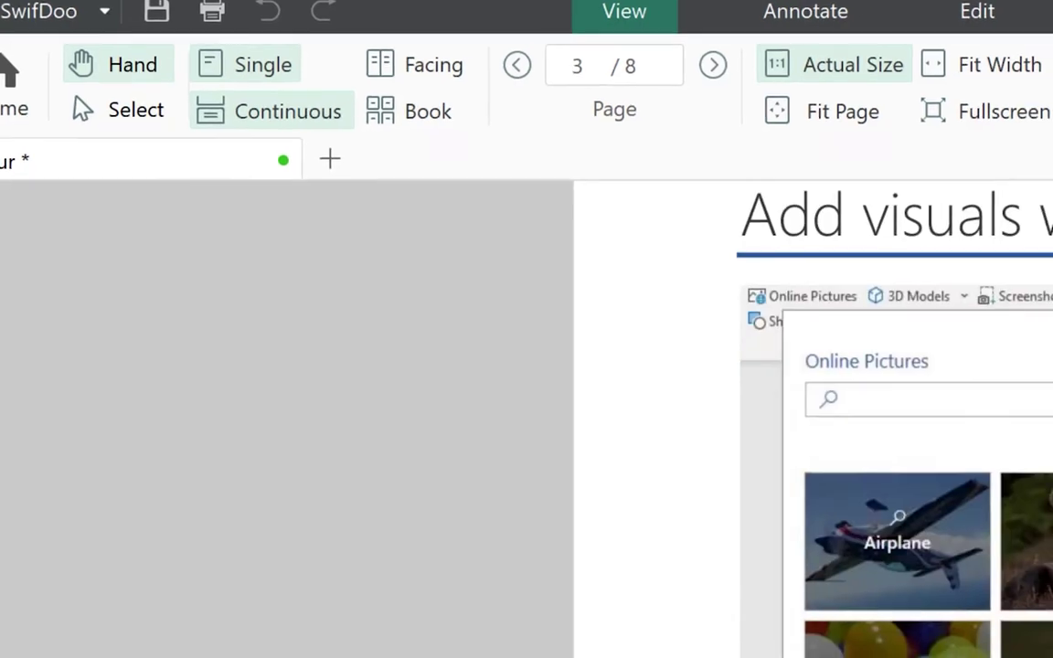
scroll(1005, 411, up, 6)
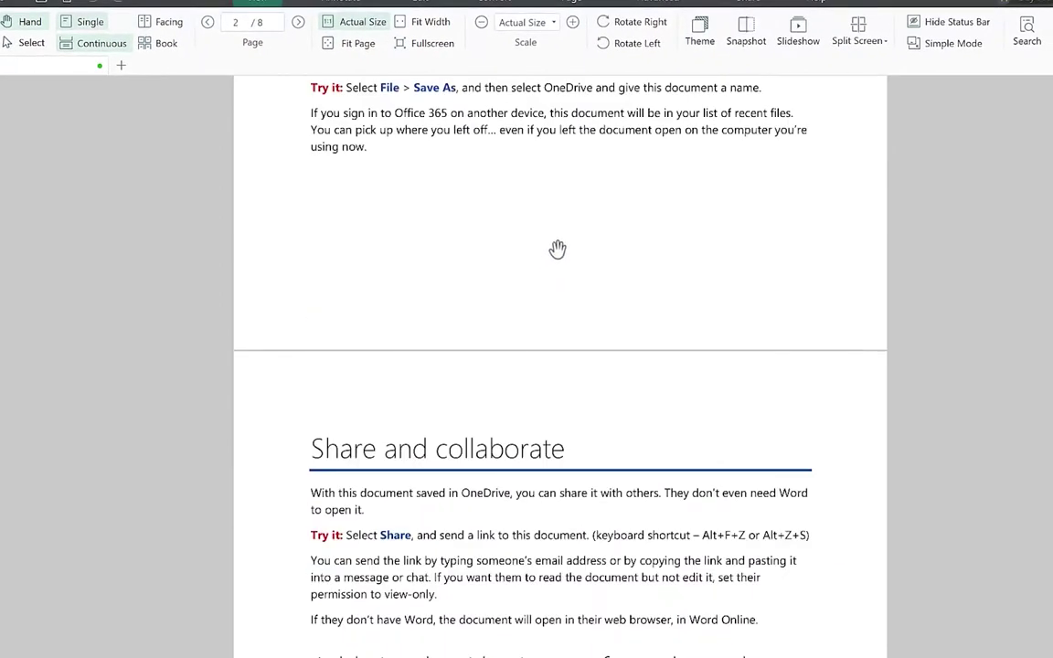
scroll(557, 249, up, 10)
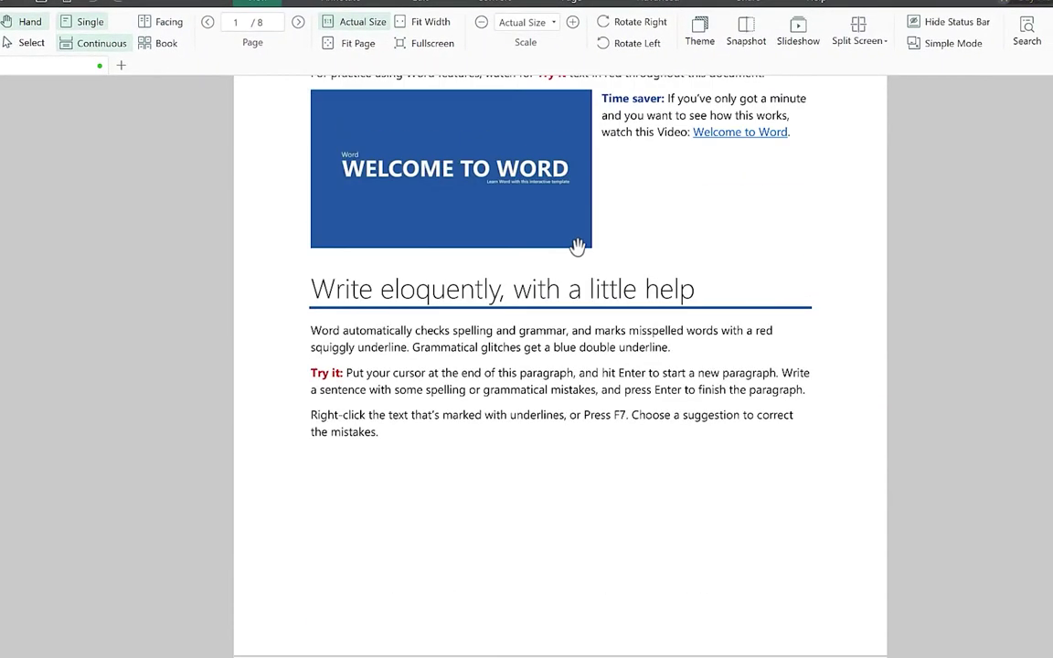
click(795, 32)
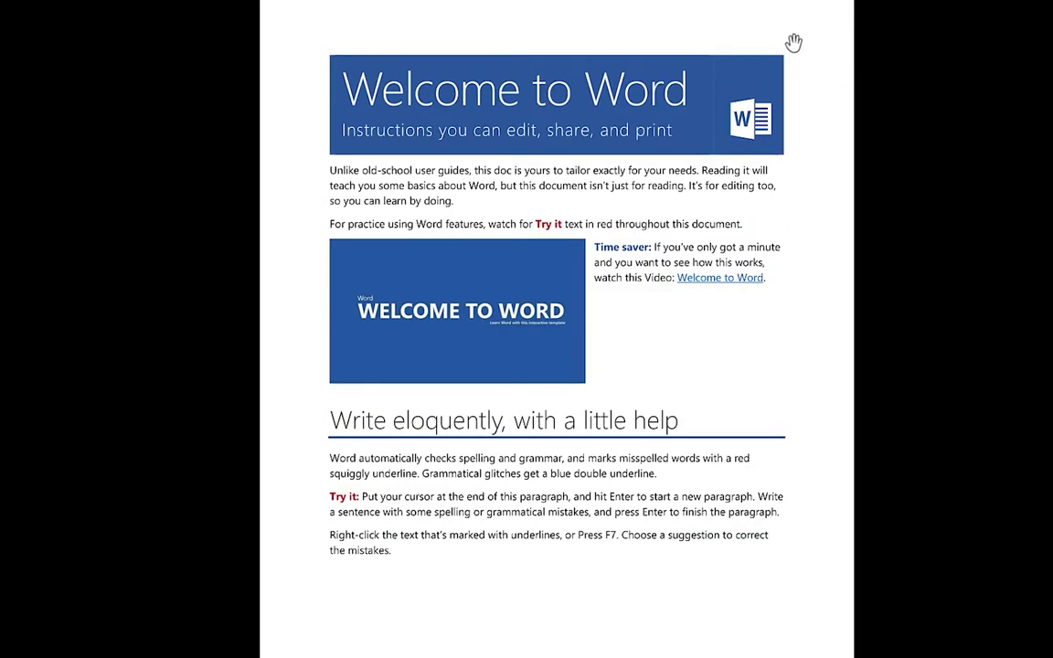
click(763, 93)
click(763, 128)
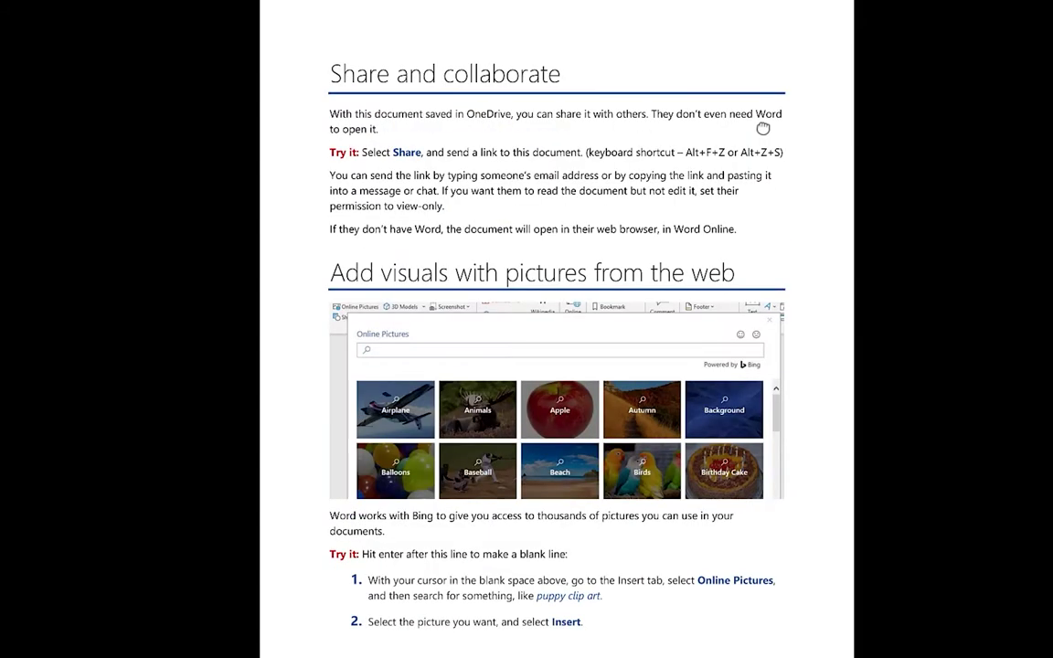
click(763, 128)
right_click(749, 135)
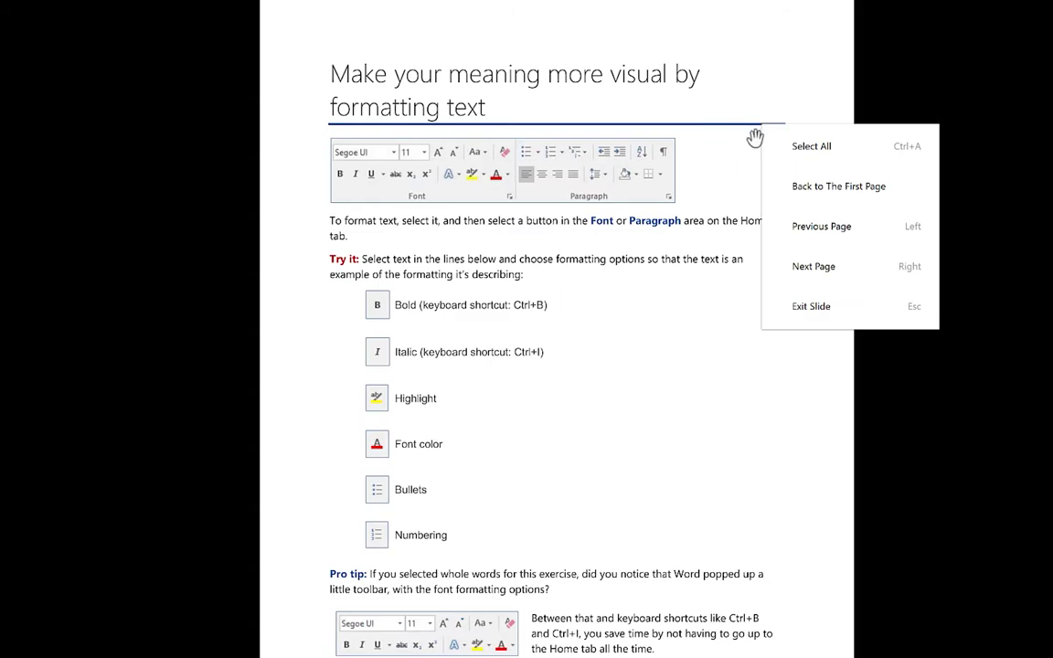
click(810, 270)
key(Escape)
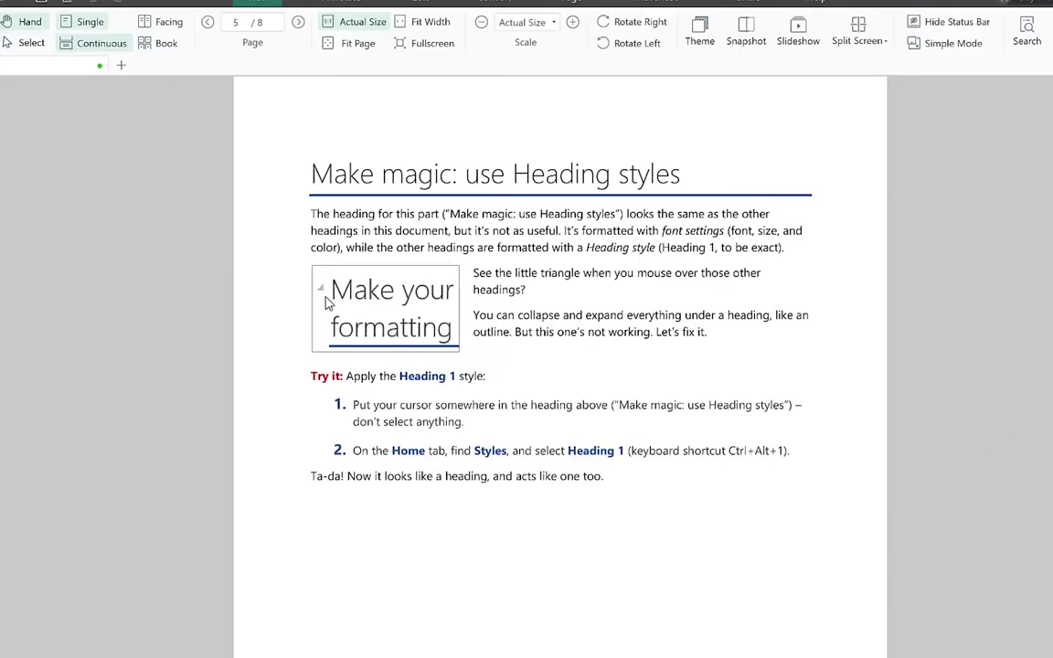
Return to page 1, split the view horizontally, and scroll the two panes independently to different pages
scroll(325, 303, up, 20)
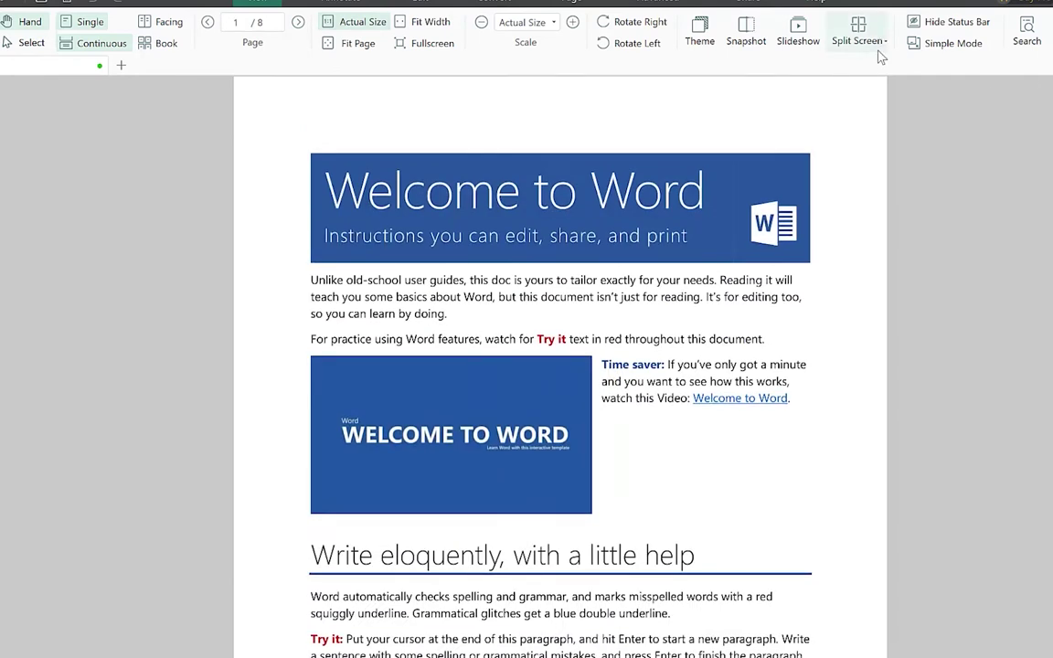
click(884, 42)
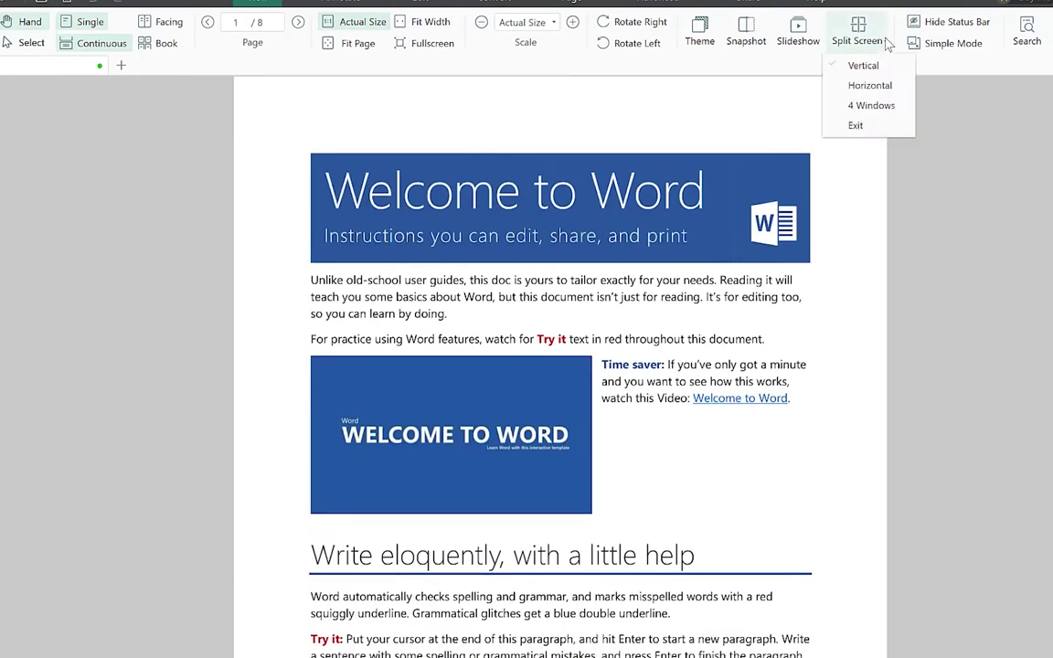
click(869, 86)
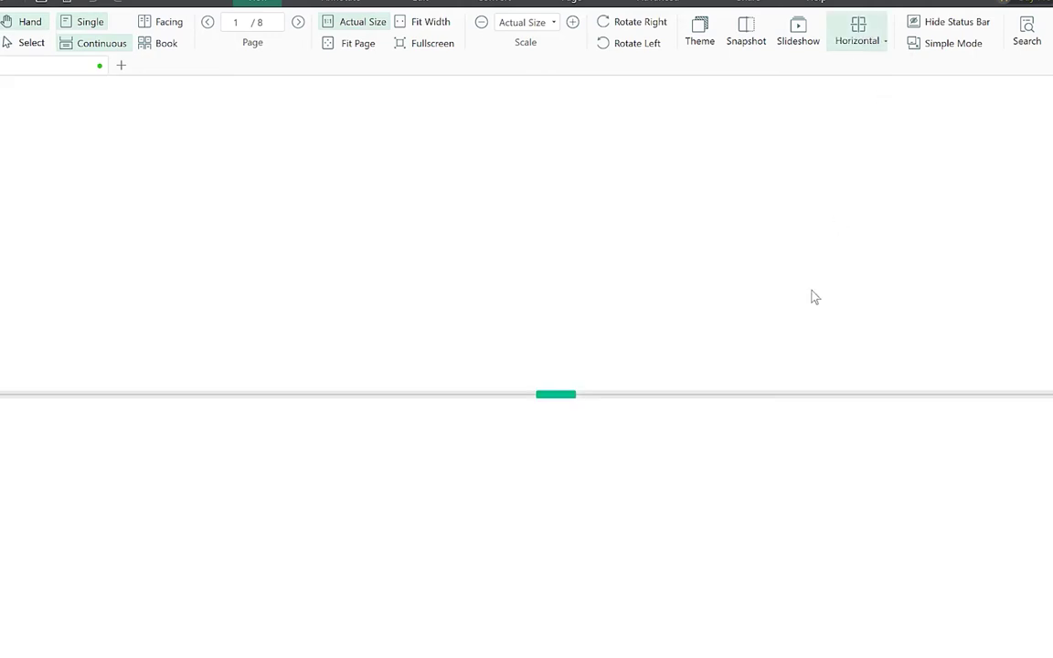
scroll(721, 382, down, 3)
scroll(722, 377, down, 5)
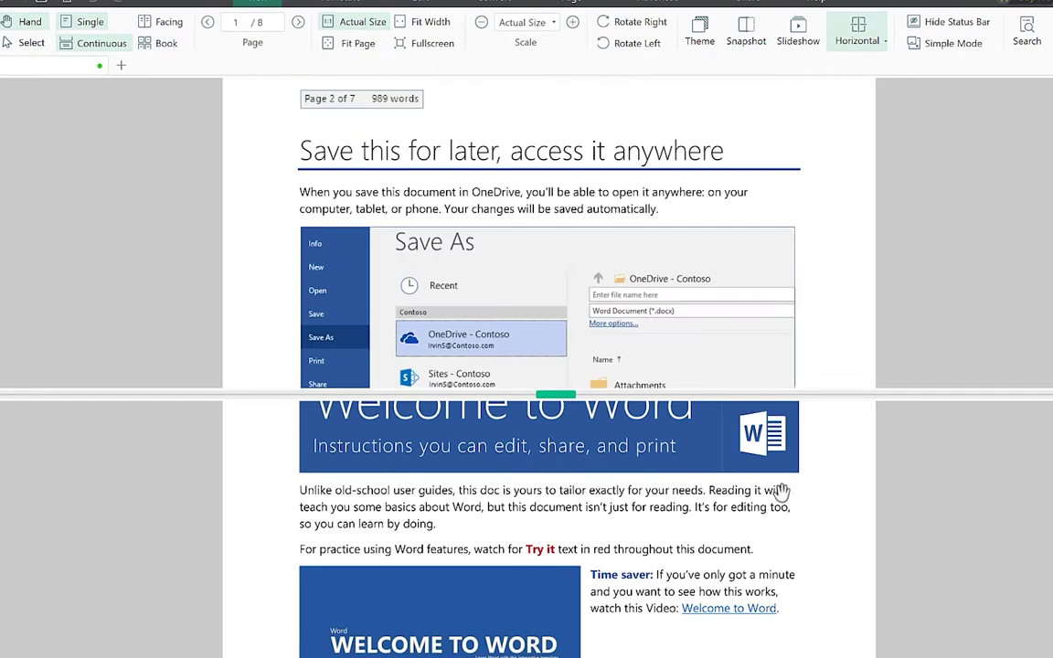
scroll(774, 493, down, 10)
scroll(703, 504, down, 5)
scroll(748, 414, up, 6)
Split the view into 4 Windows and scroll the panes independently to different parts of the document
click(883, 44)
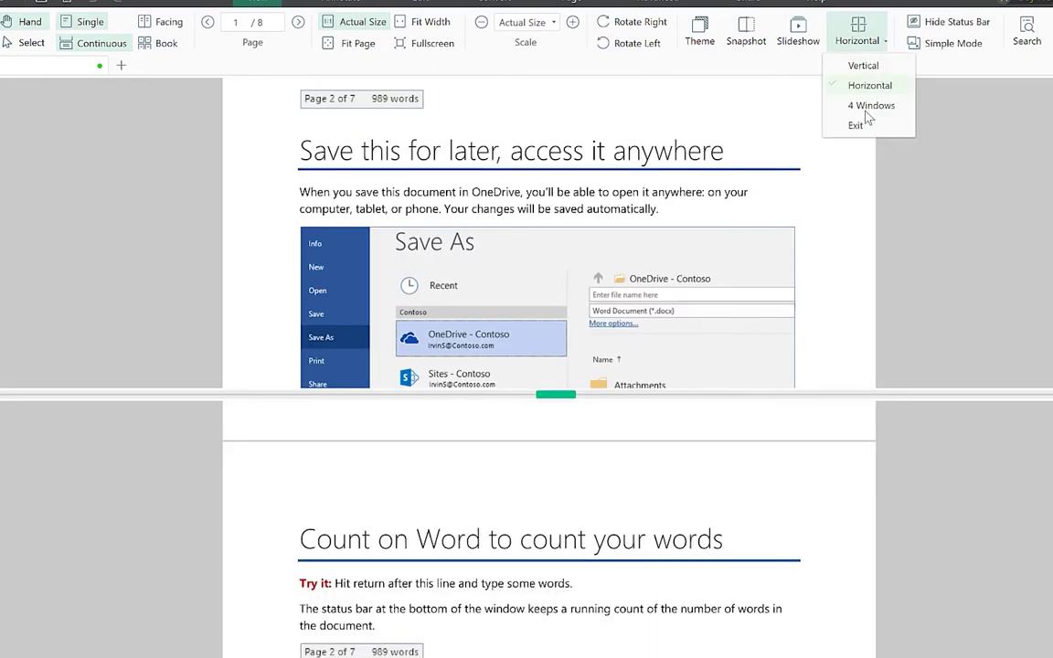
click(870, 106)
scroll(411, 296, down, 6)
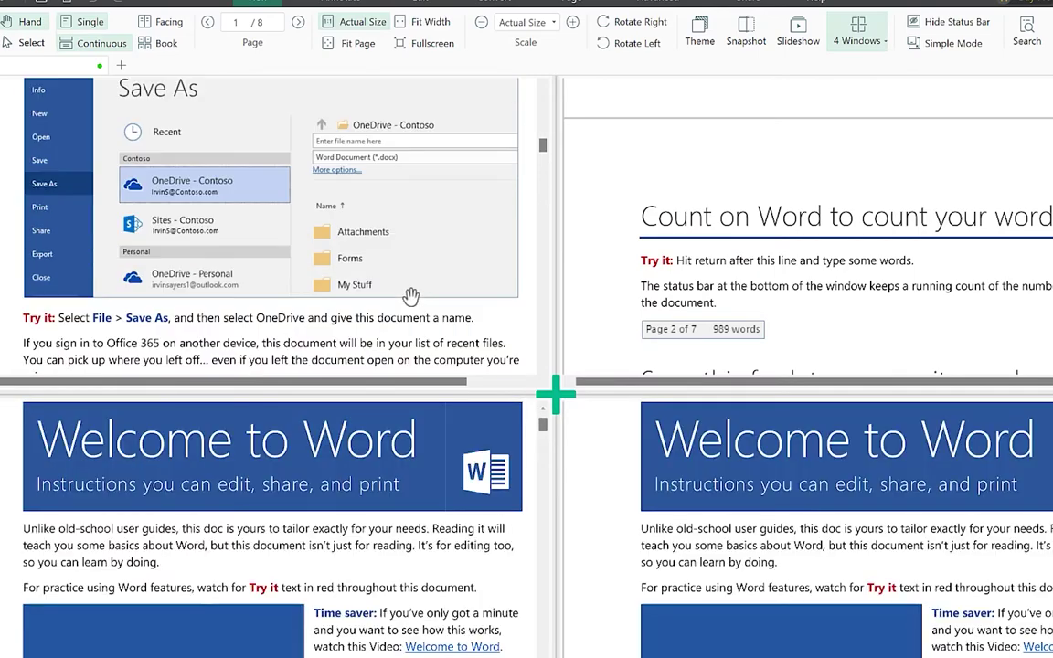
scroll(646, 276, down, 8)
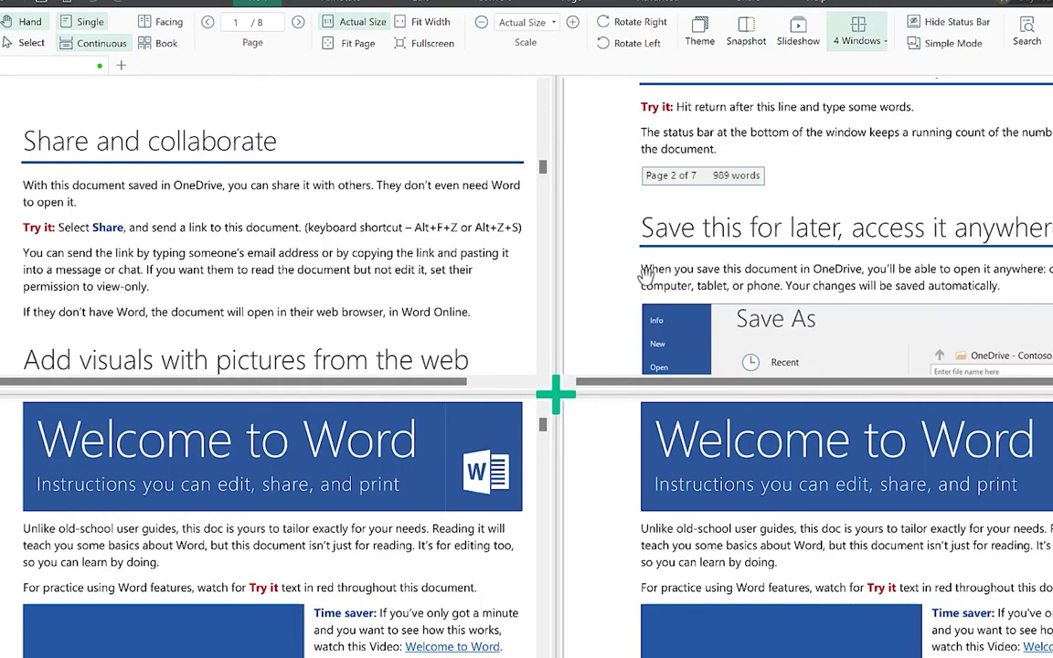
scroll(383, 471, down, 3)
scroll(384, 471, down, 4)
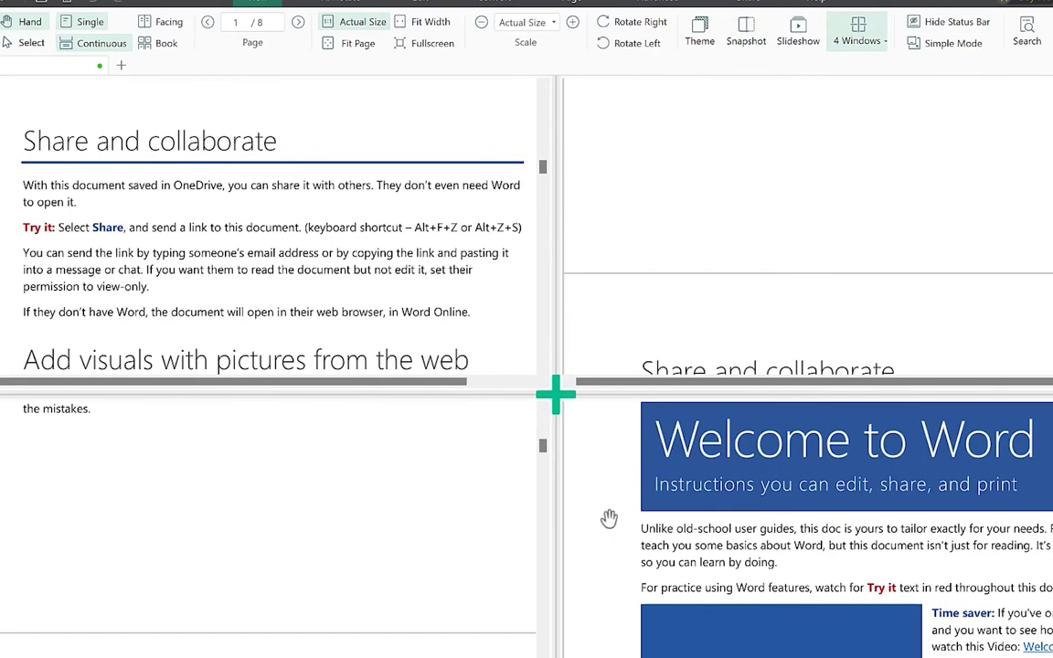
scroll(735, 486, down, 10)
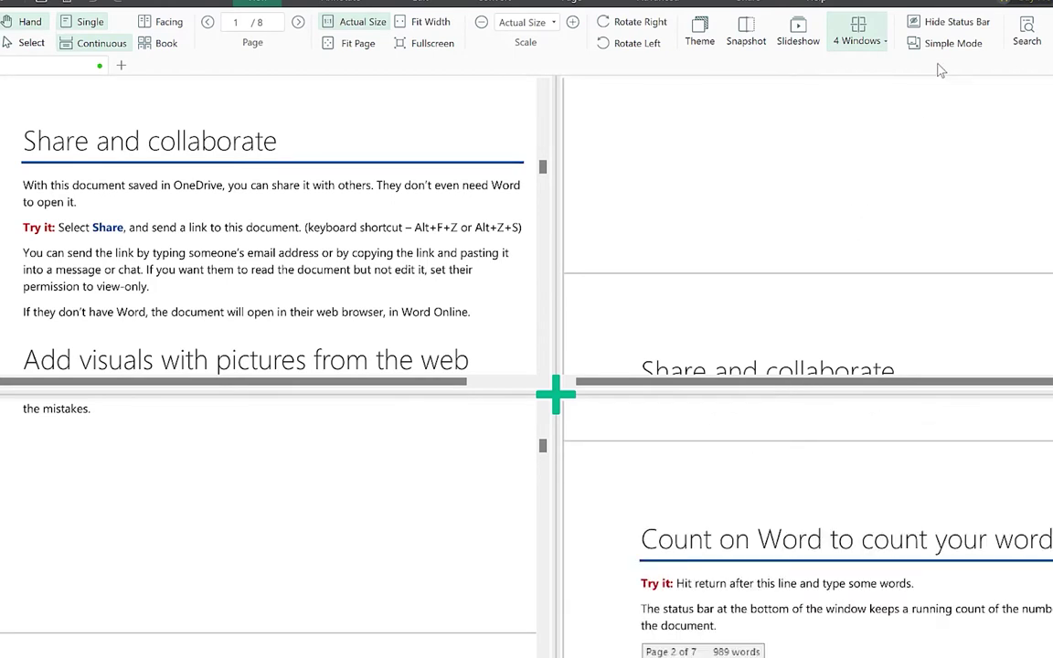
Hide the status bar and switch the split screen layout to Vertical
click(955, 21)
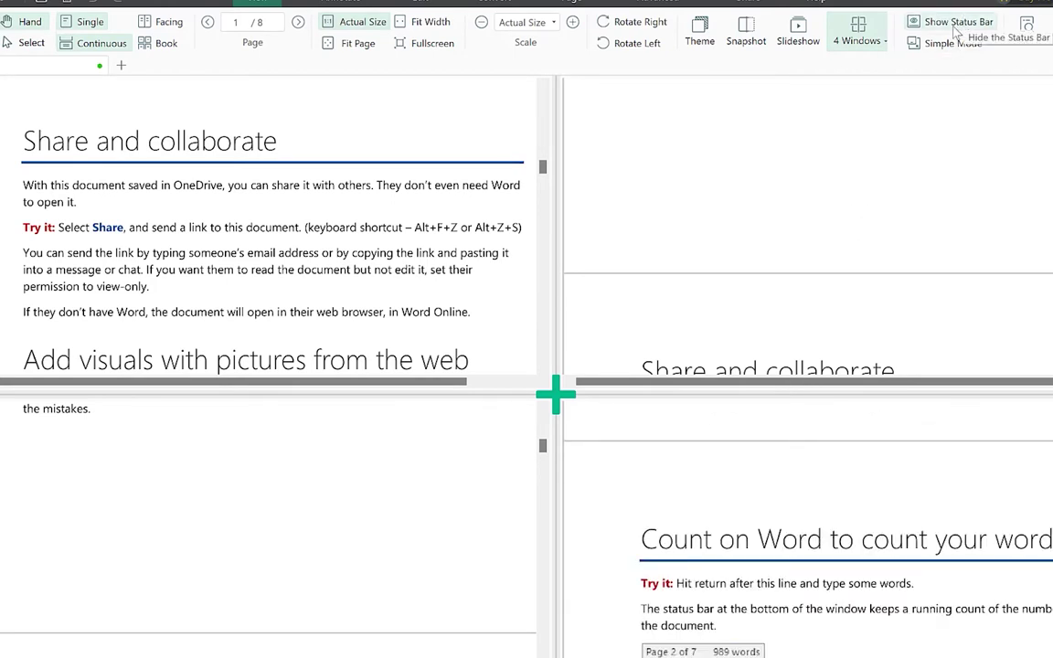
click(883, 42)
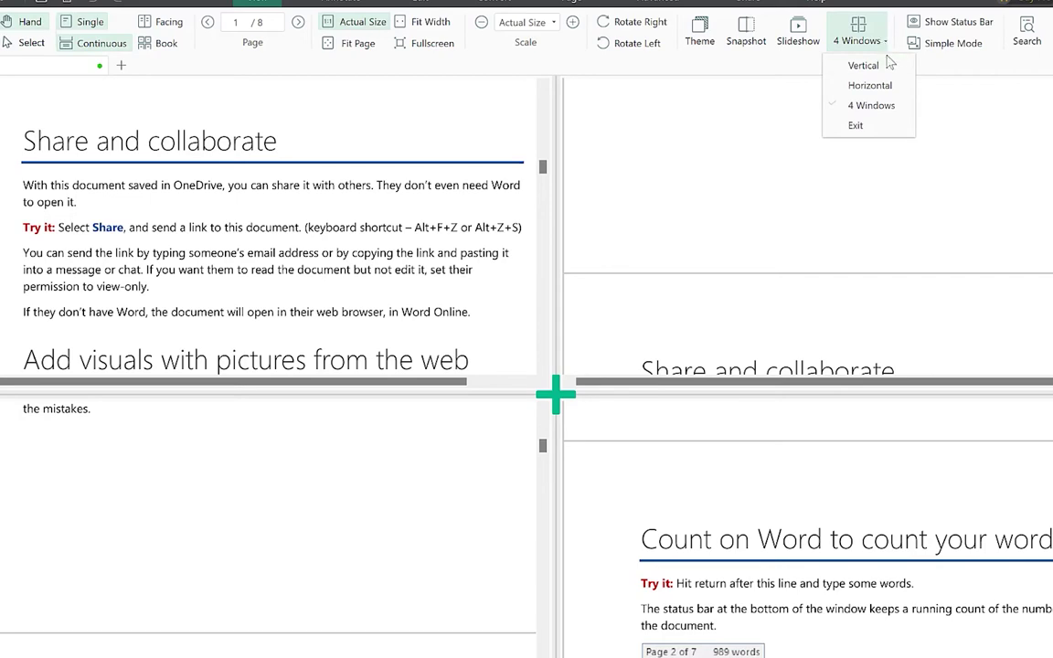
click(863, 66)
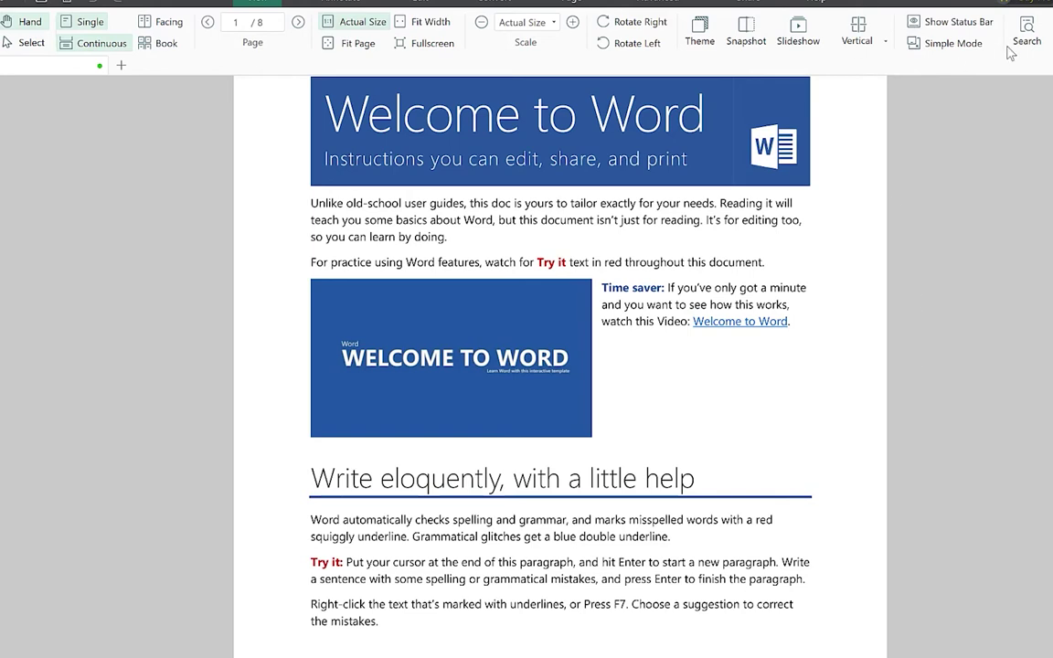
Toggle the status bar on and off several times, ending with it shown
click(950, 21)
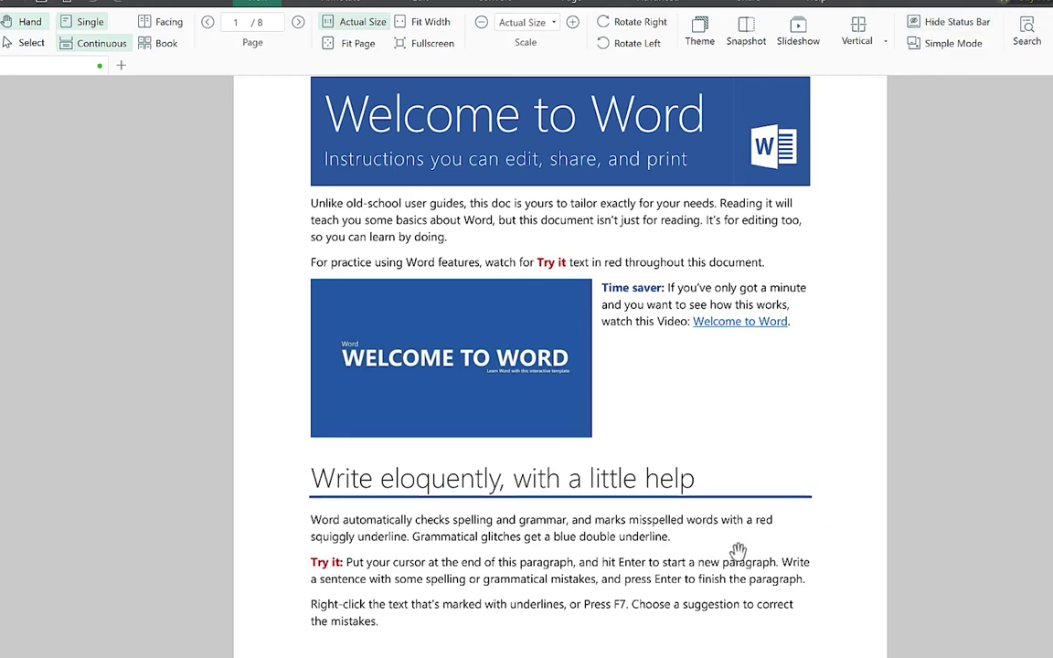
click(944, 23)
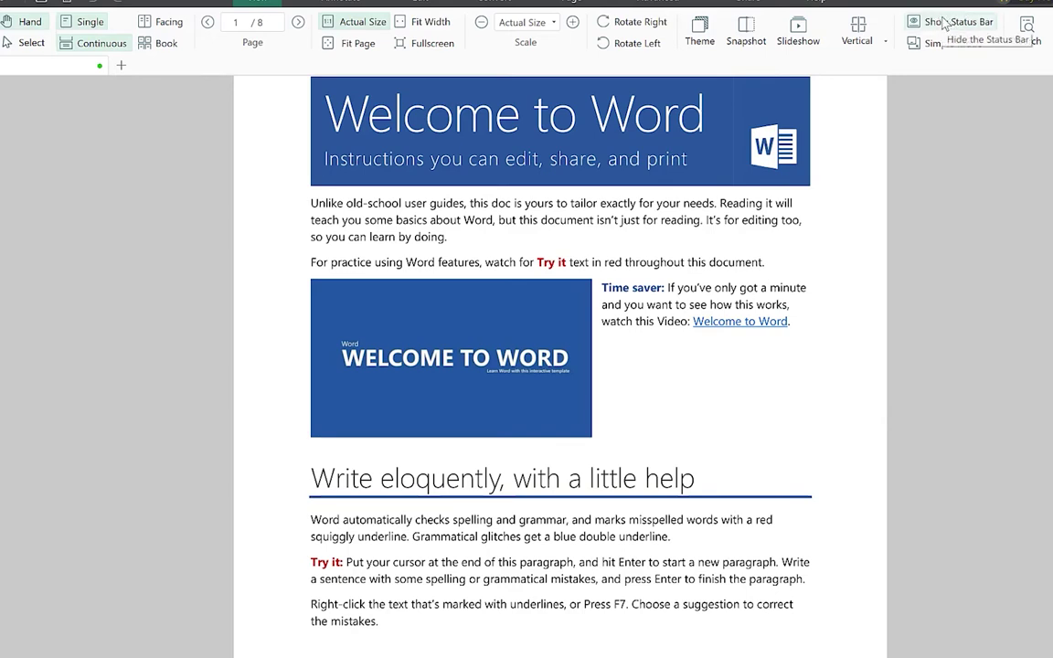
click(944, 23)
click(944, 23)
click(944, 22)
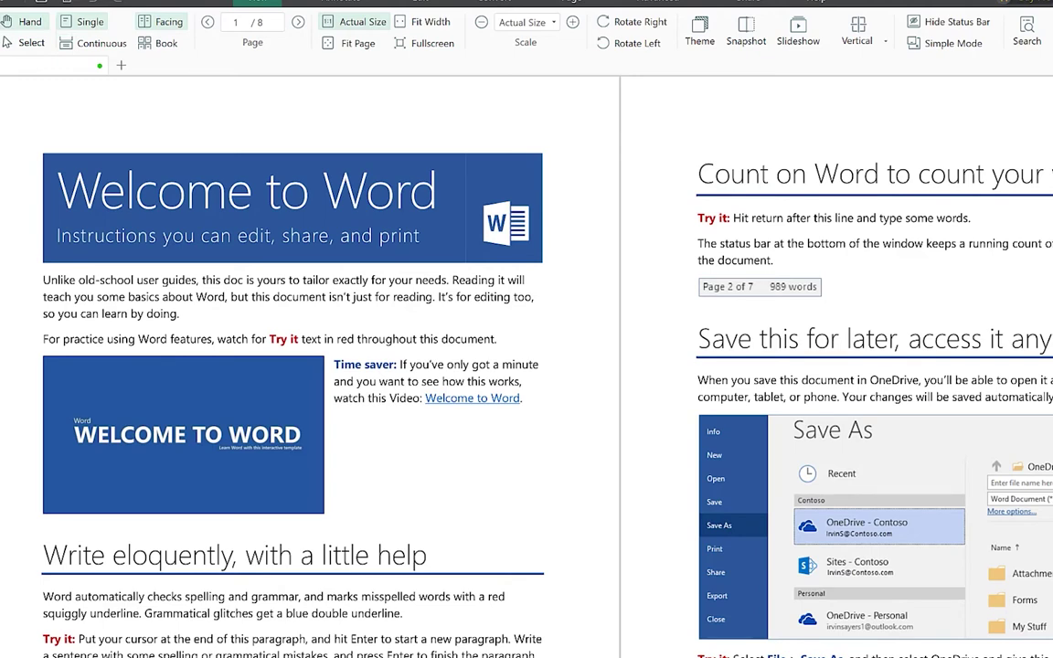
Display the document in Book view, try Simple Mode, then leave it and maximize the window again
click(158, 43)
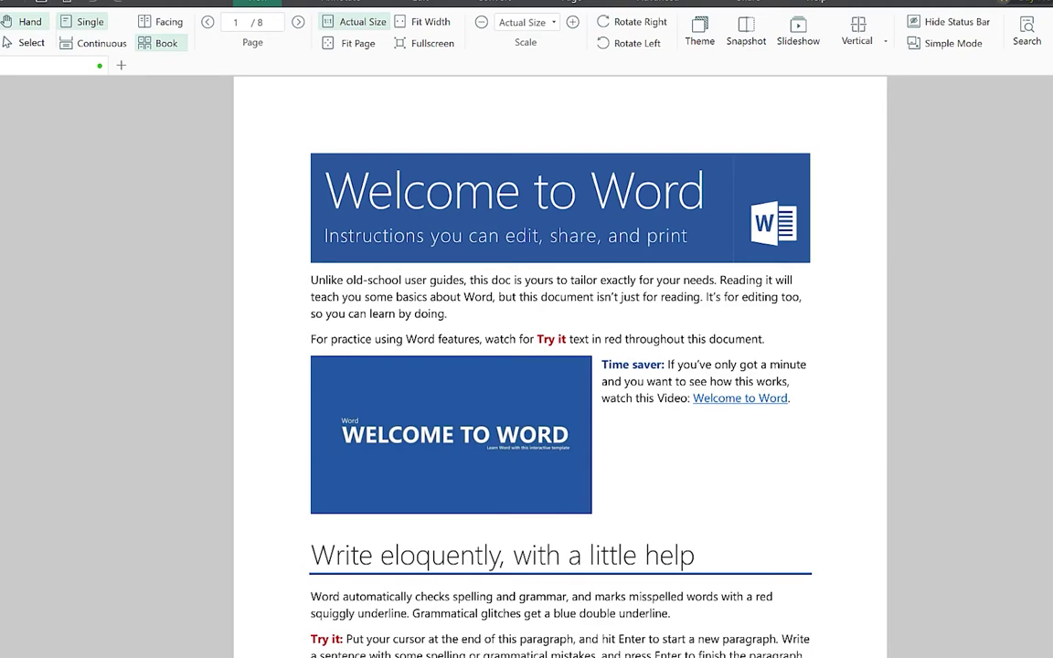
click(946, 46)
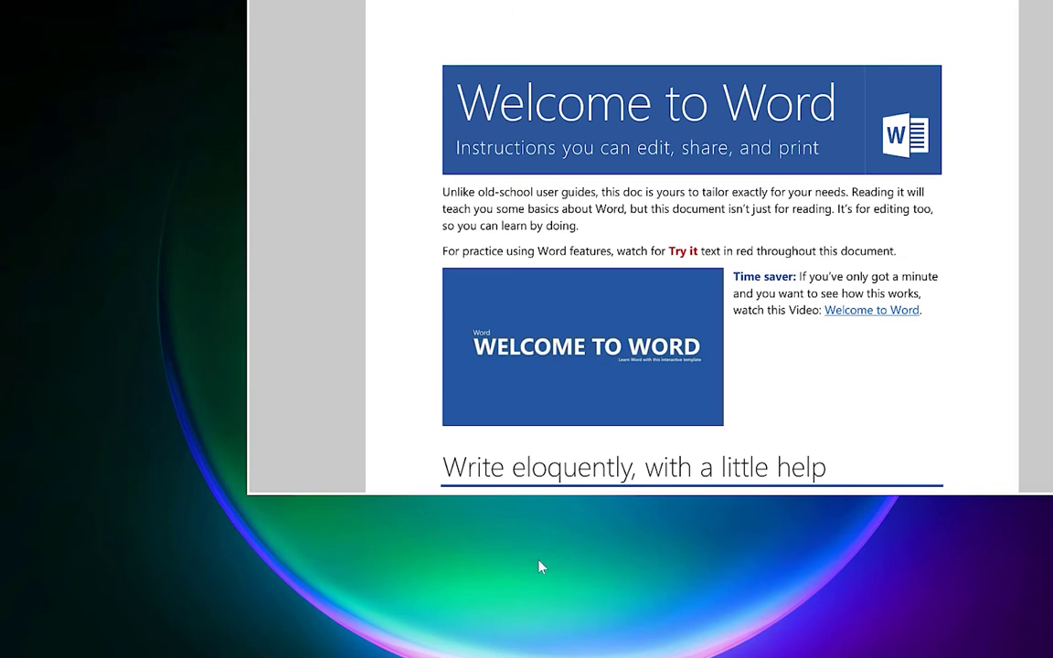
key(Escape)
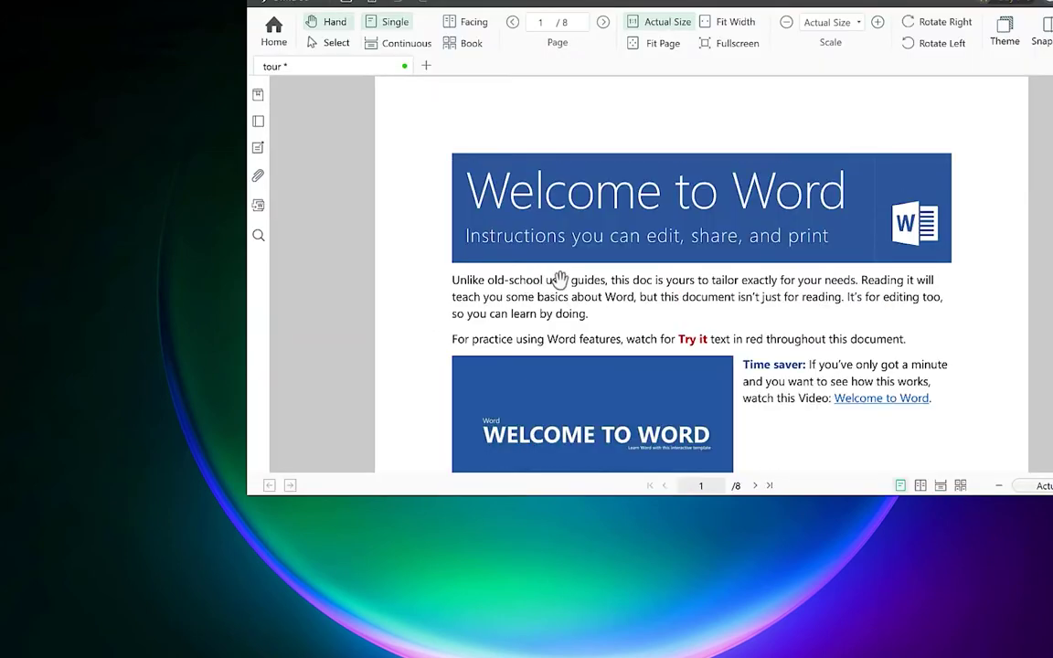
key(super+Up)
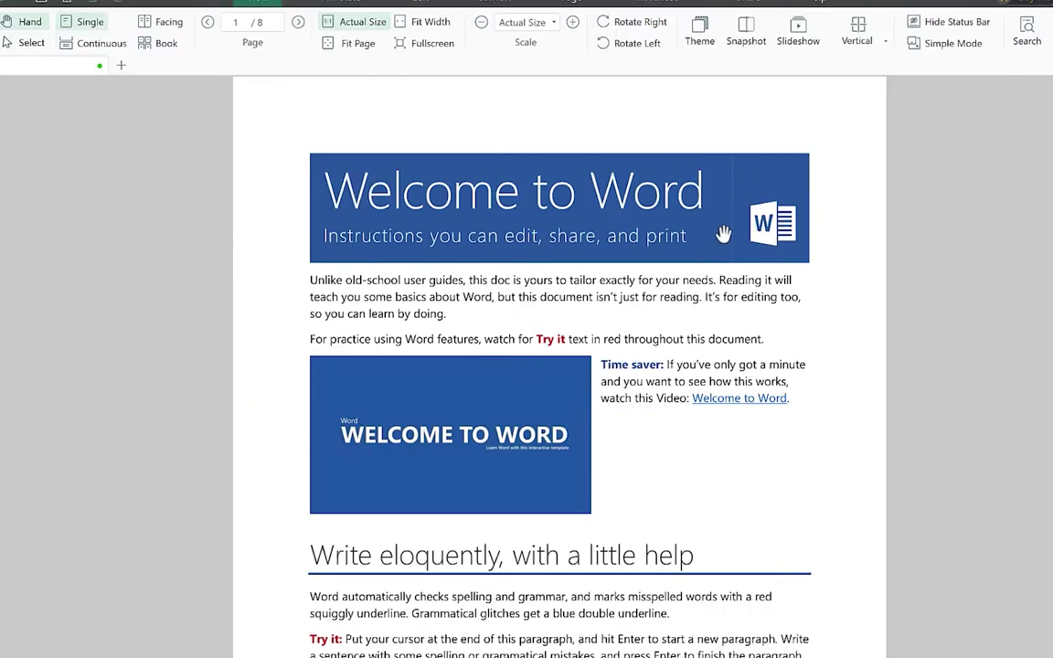
Open the document search, then bring up the annotation tools
click(1029, 35)
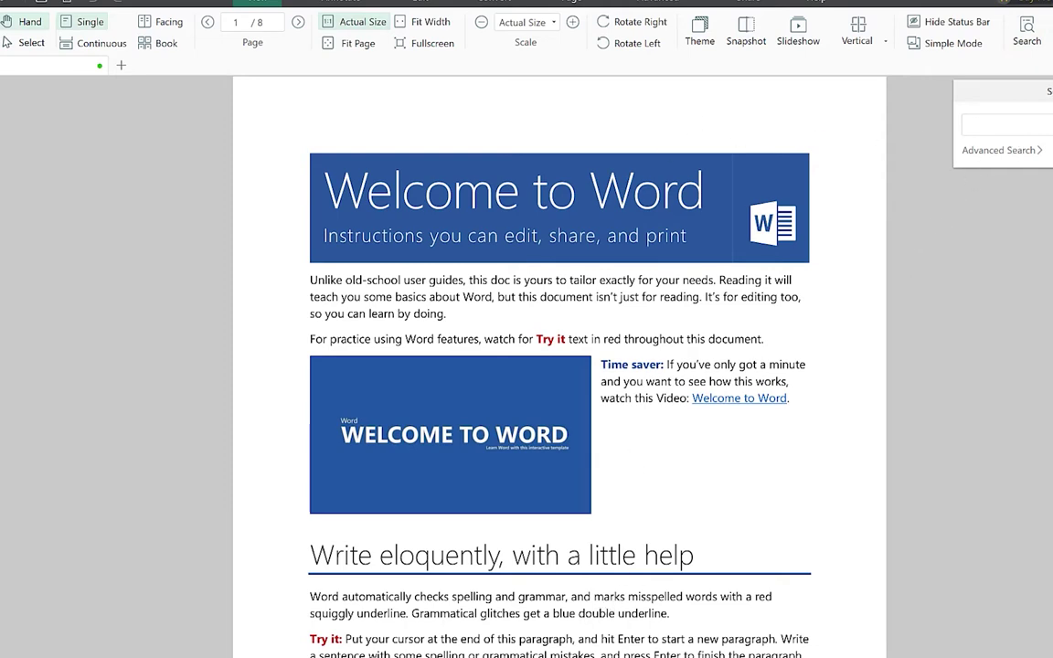
click(342, 2)
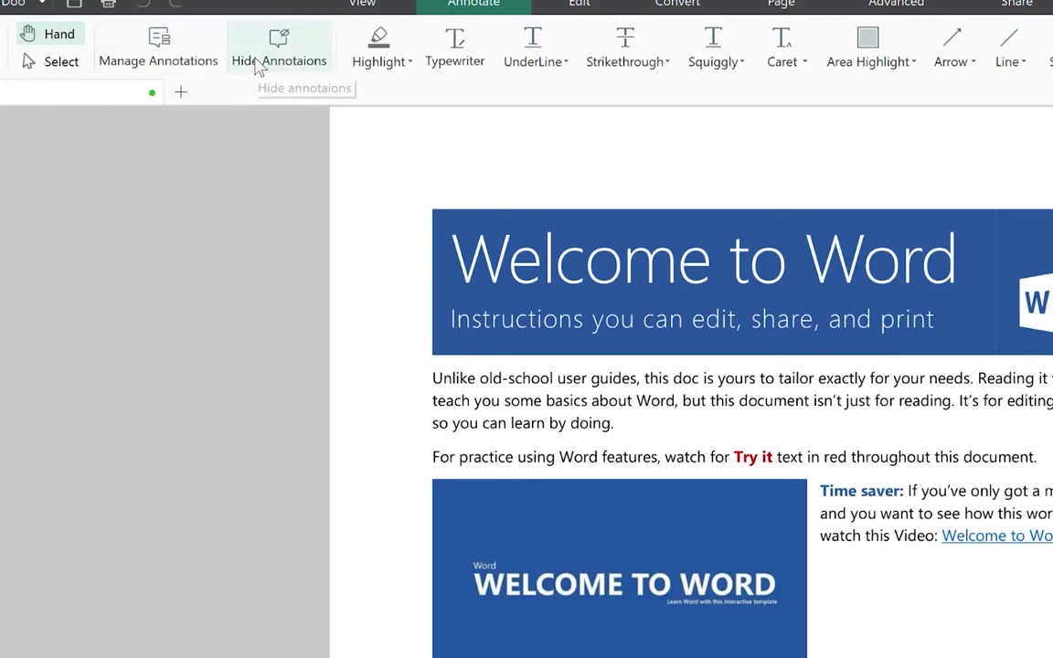
Highlight part of the opening paragraph and the grammatical glitches and Try it text below it in the automatic yellow
click(409, 62)
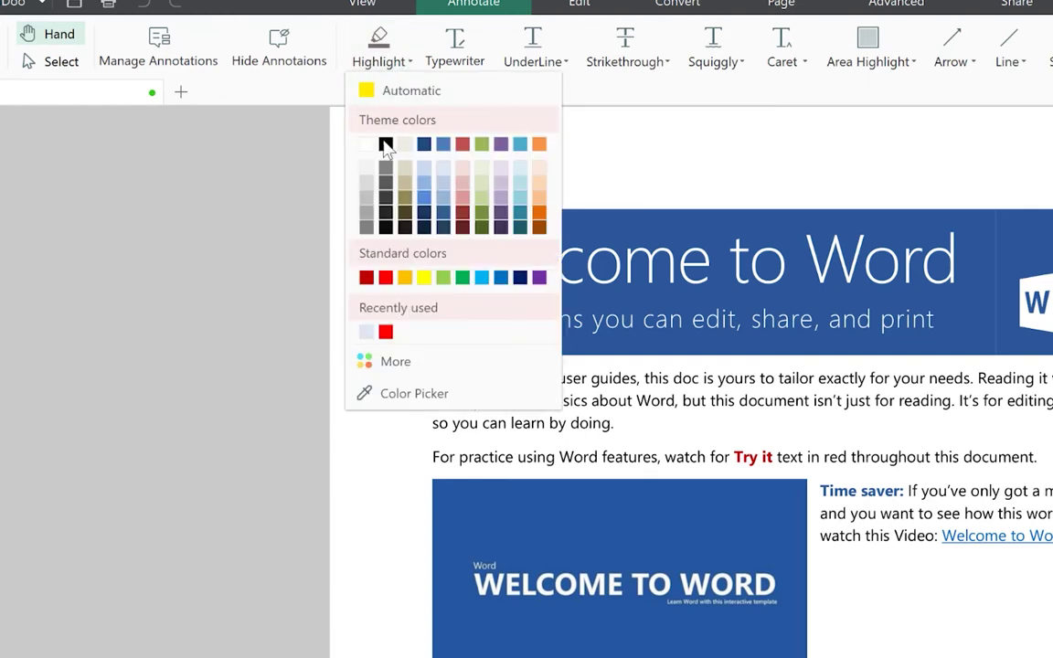
click(408, 93)
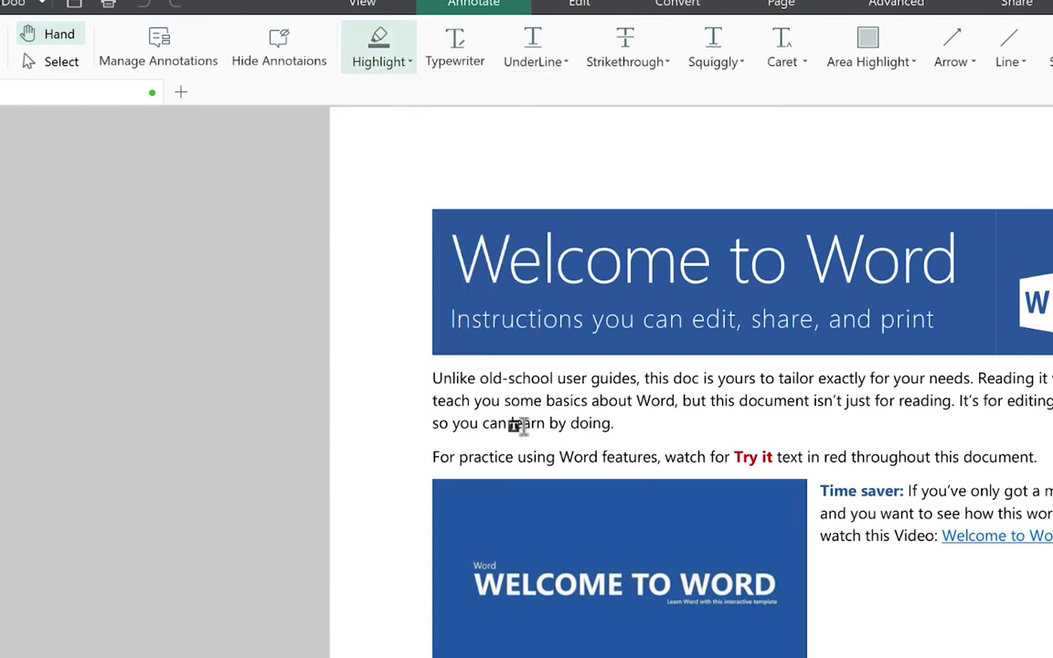
drag(475, 377, 860, 400)
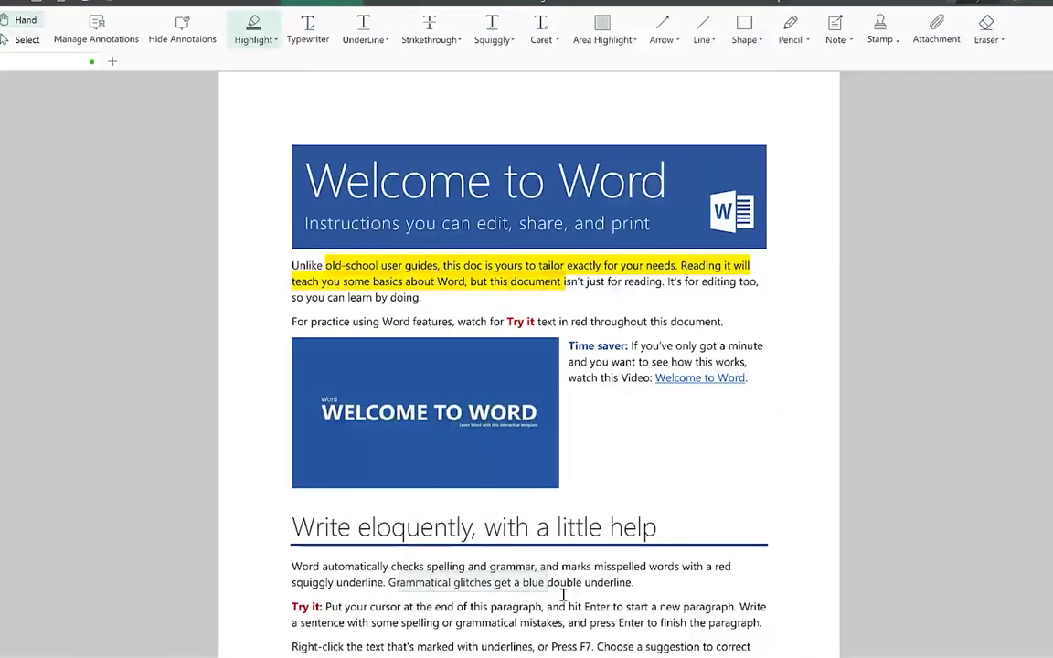
drag(396, 582, 568, 607)
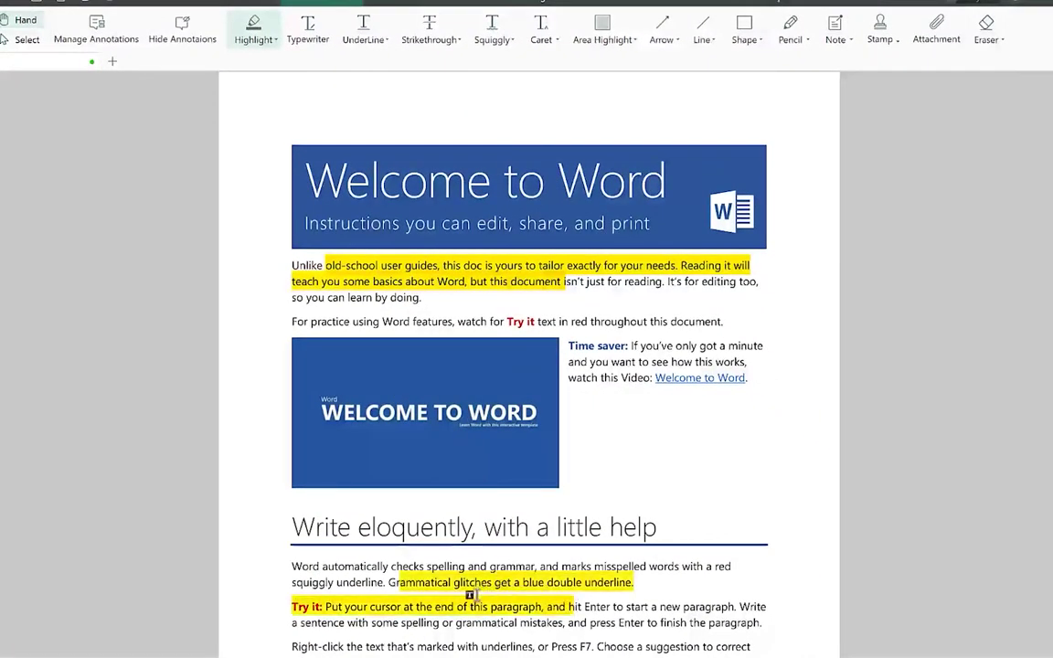
click(274, 41)
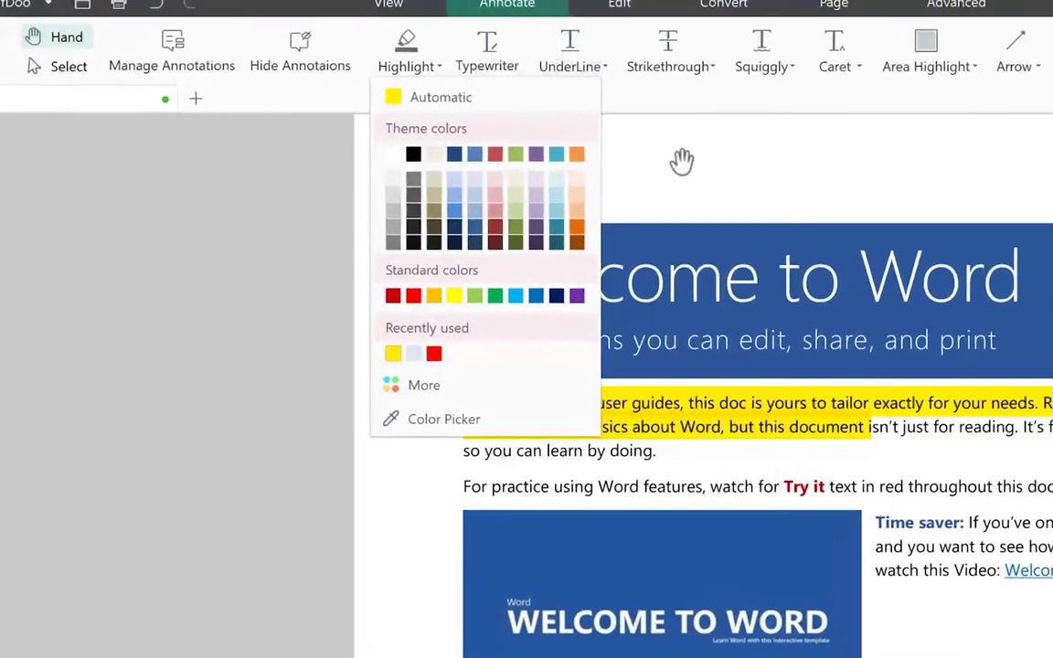
click(438, 103)
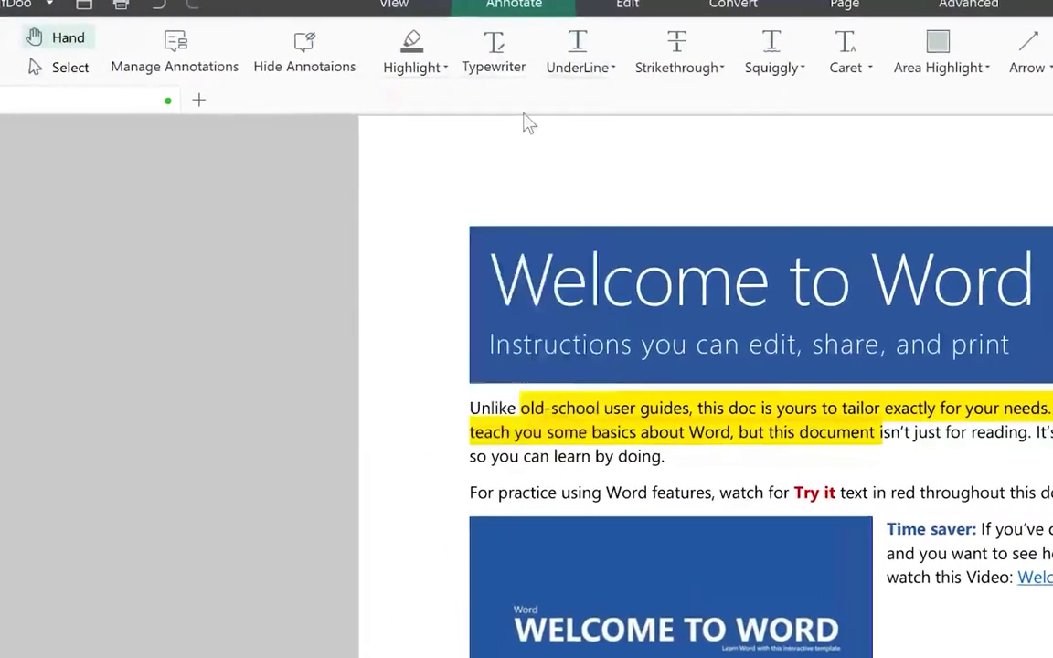
Add the typewriter text "Weclocme to epic mentorshp" in the blank area above the blue title banner
click(494, 51)
click(539, 190)
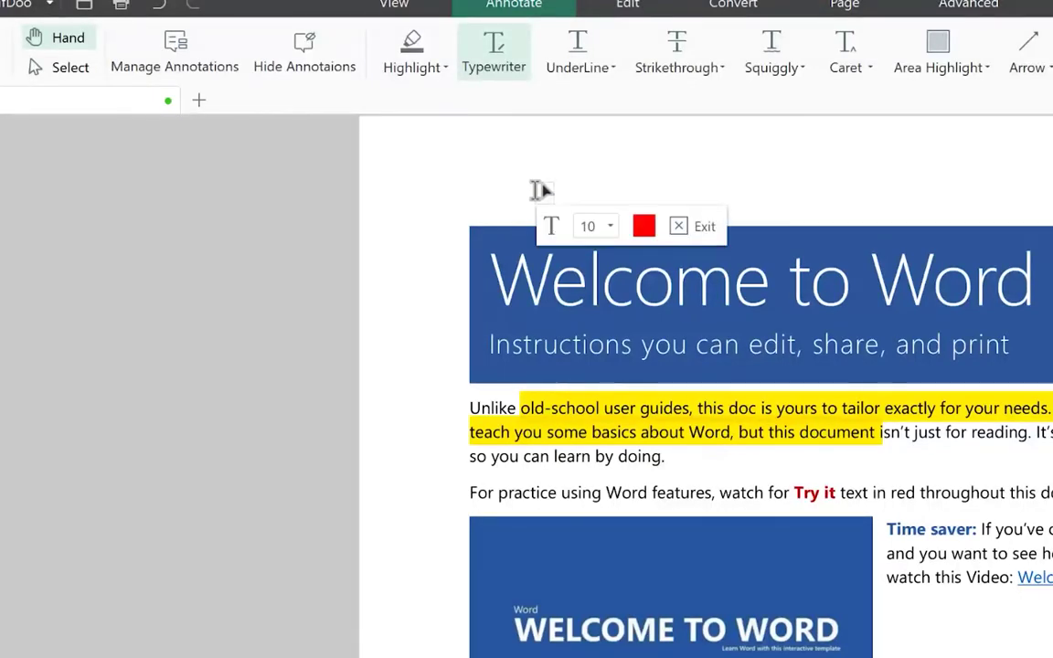
text(Chec)
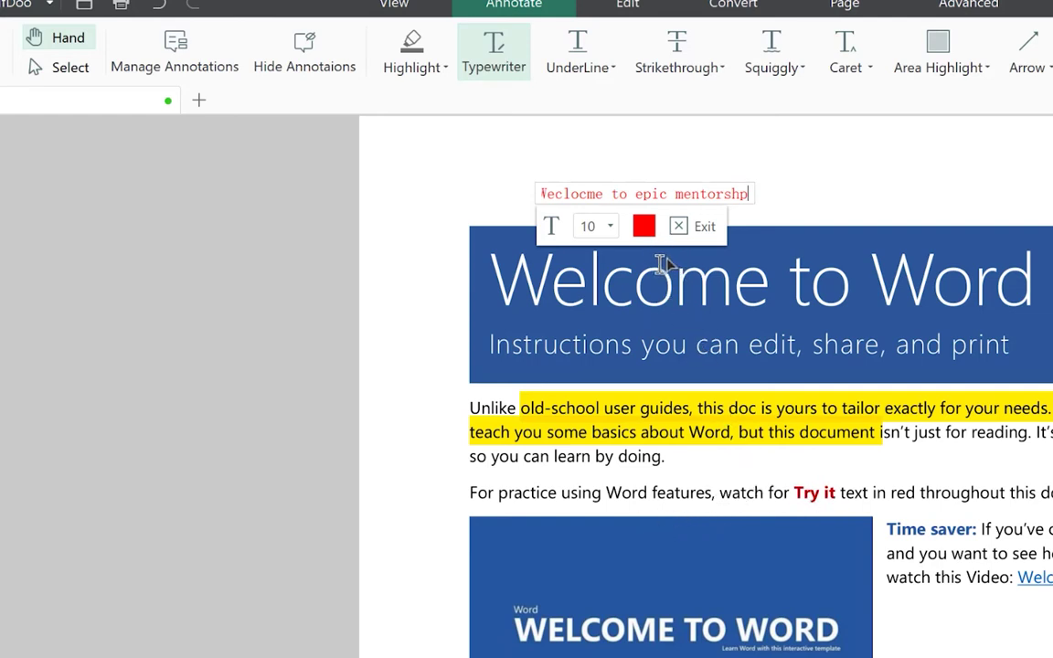
Underline "a new paragraph", "F7. Choose a suggestion", "red throughout this document." and most of the Time saver sentence in the automatic red
click(576, 67)
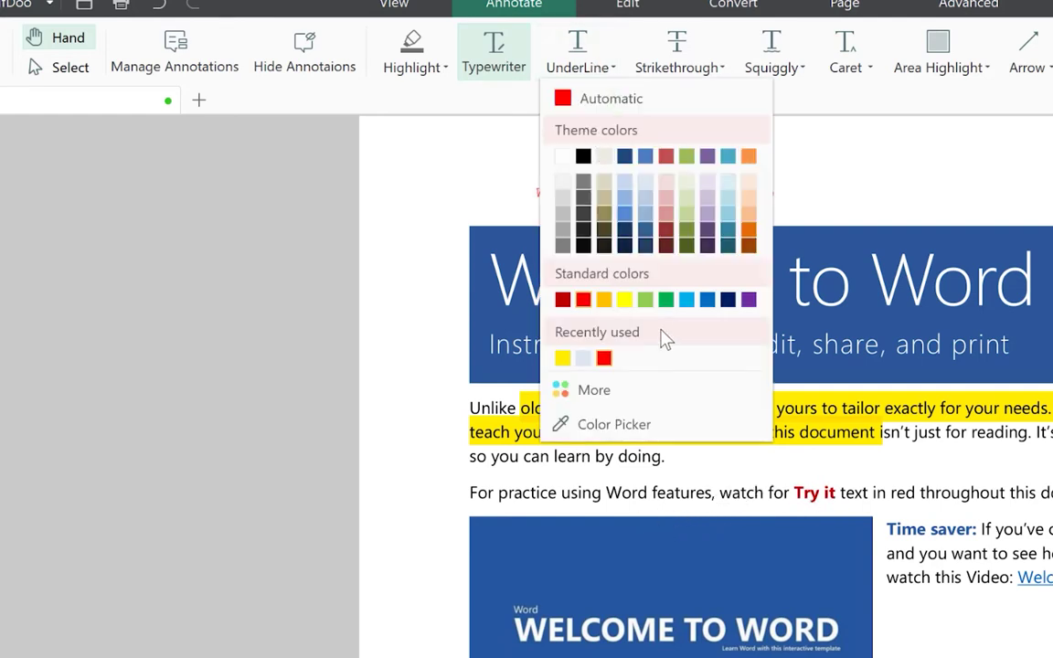
click(603, 100)
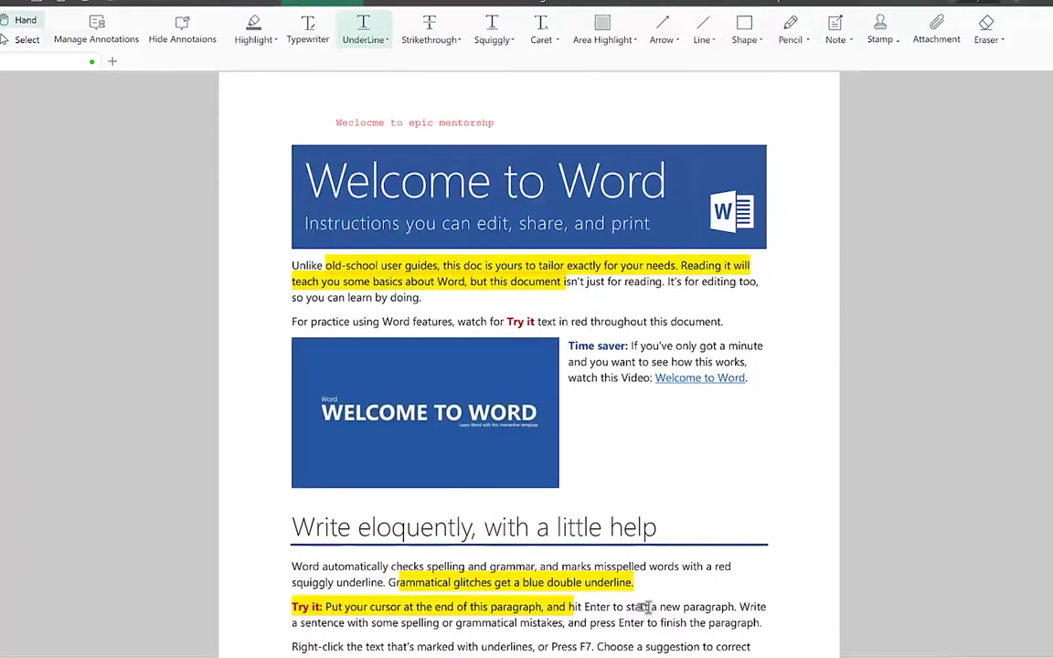
drag(649, 607, 733, 607)
drag(598, 644, 700, 644)
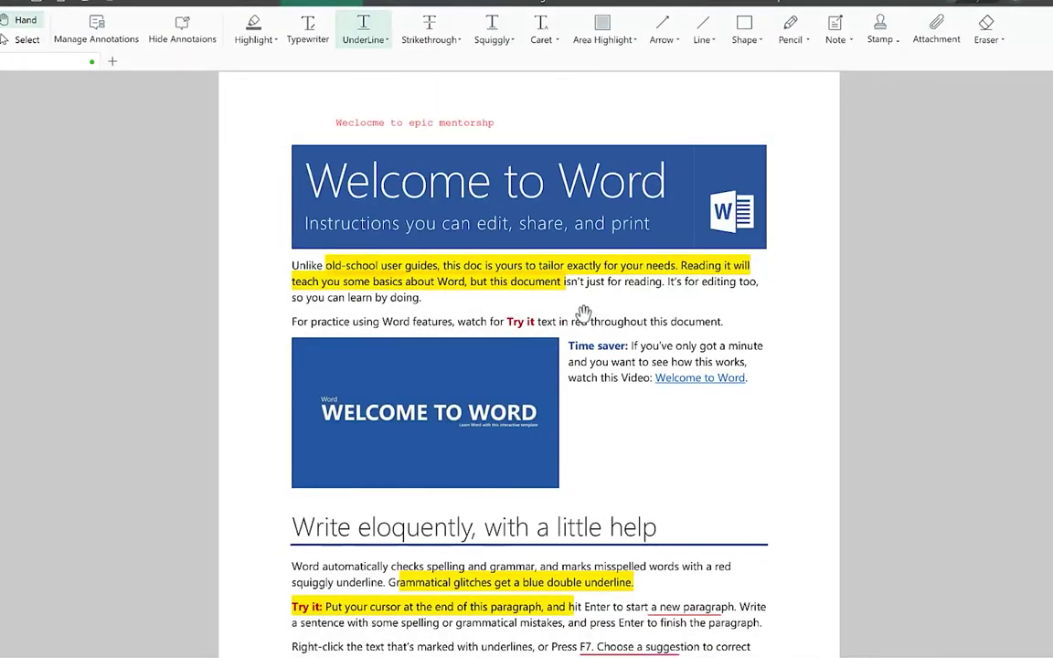
mouse_move(570, 317)
mouse_down()
mouse_move(683, 299)
mouse_move(672, 321)
mouse_move(735, 308)
mouse_move(731, 315)
mouse_up()
drag(589, 356, 747, 363)
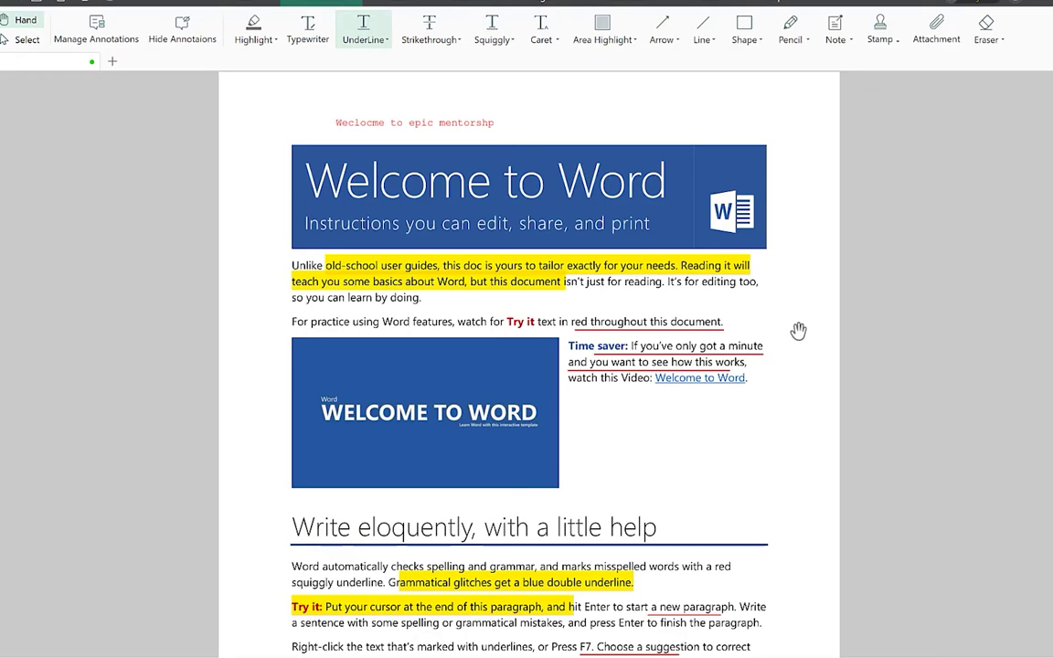
Strike through the text above and below the Save As picture in the "Save this for later, access it anywhere" section
scroll(634, 406, down, 15)
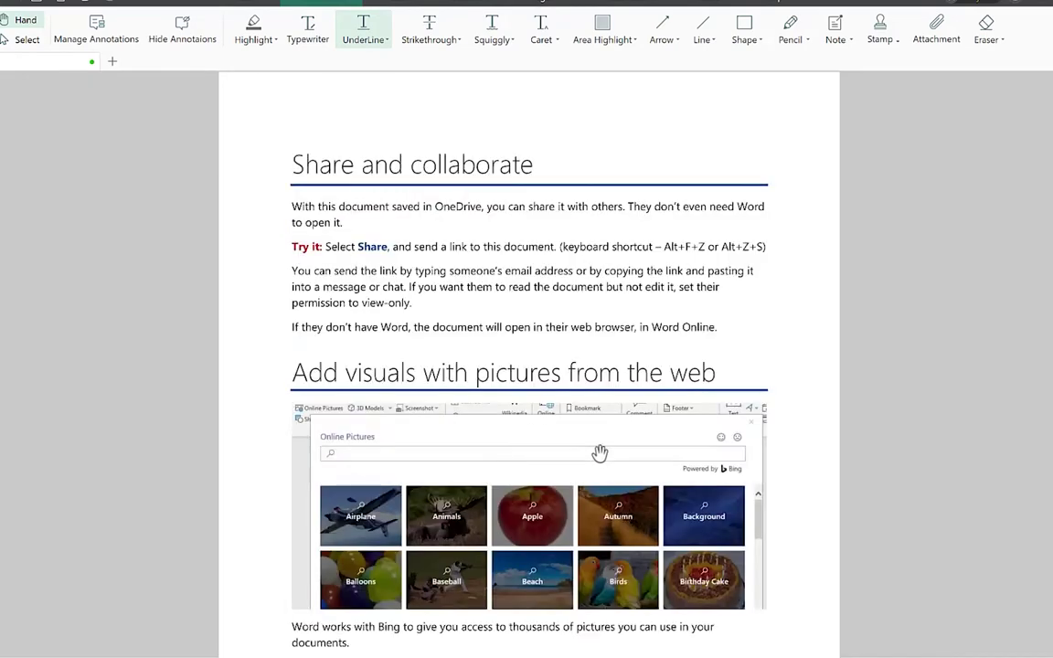
scroll(600, 452, up, 5)
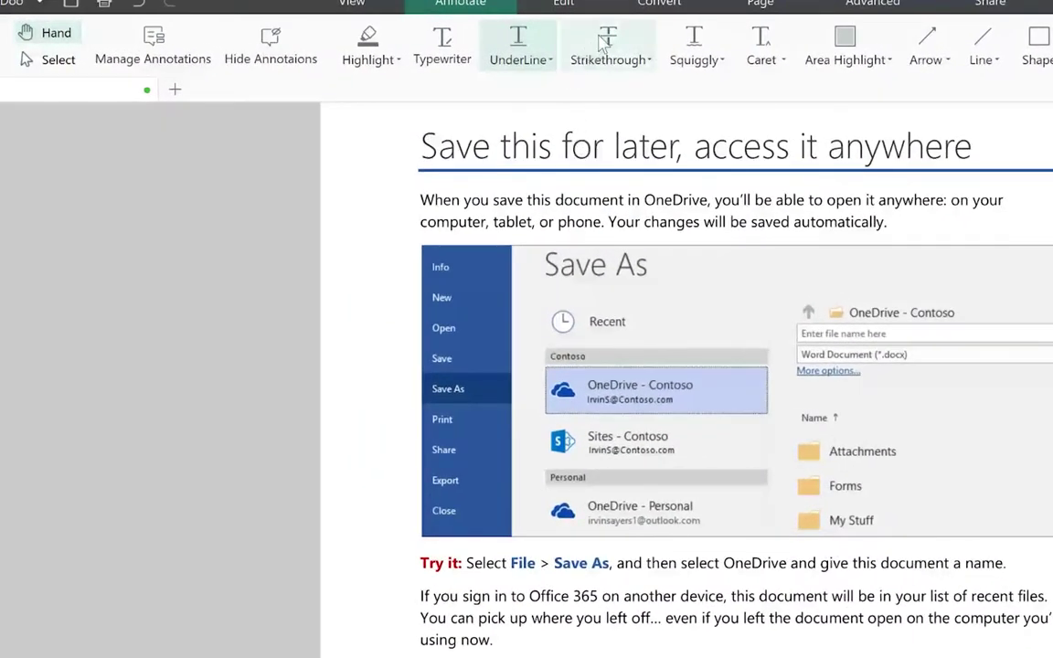
click(644, 57)
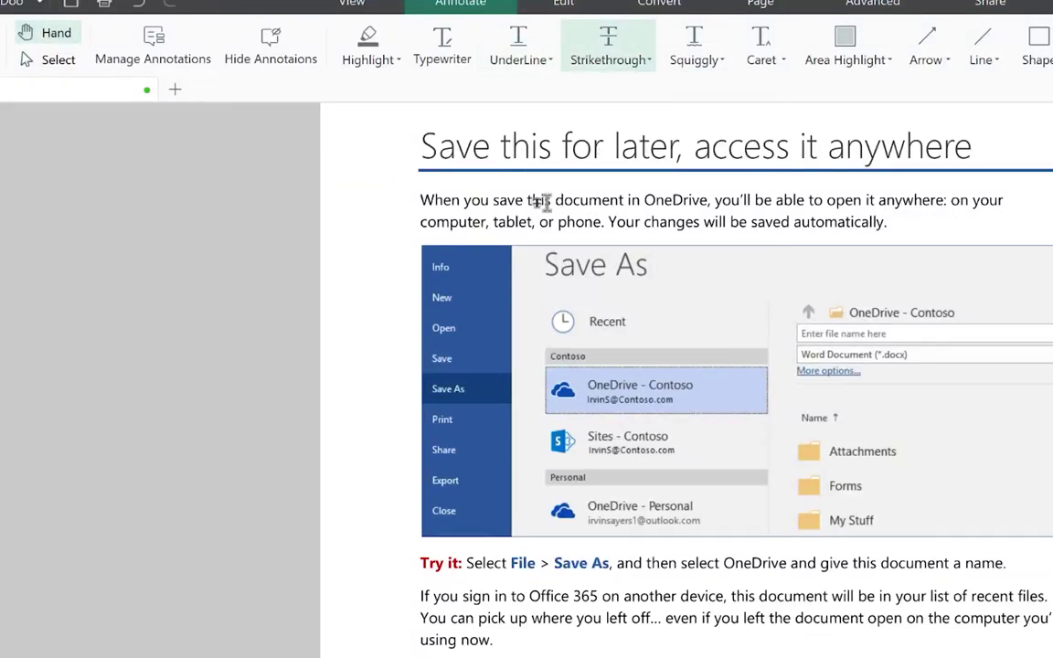
mouse_move(449, 199)
mouse_down()
mouse_move(806, 203)
mouse_move(813, 224)
mouse_up()
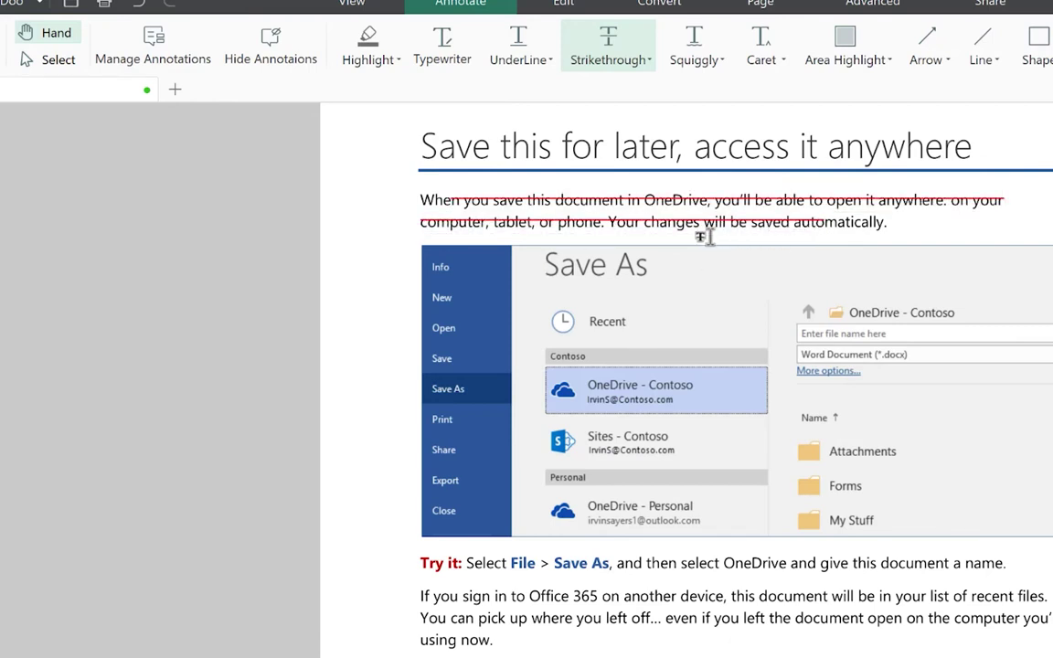
drag(419, 563, 951, 621)
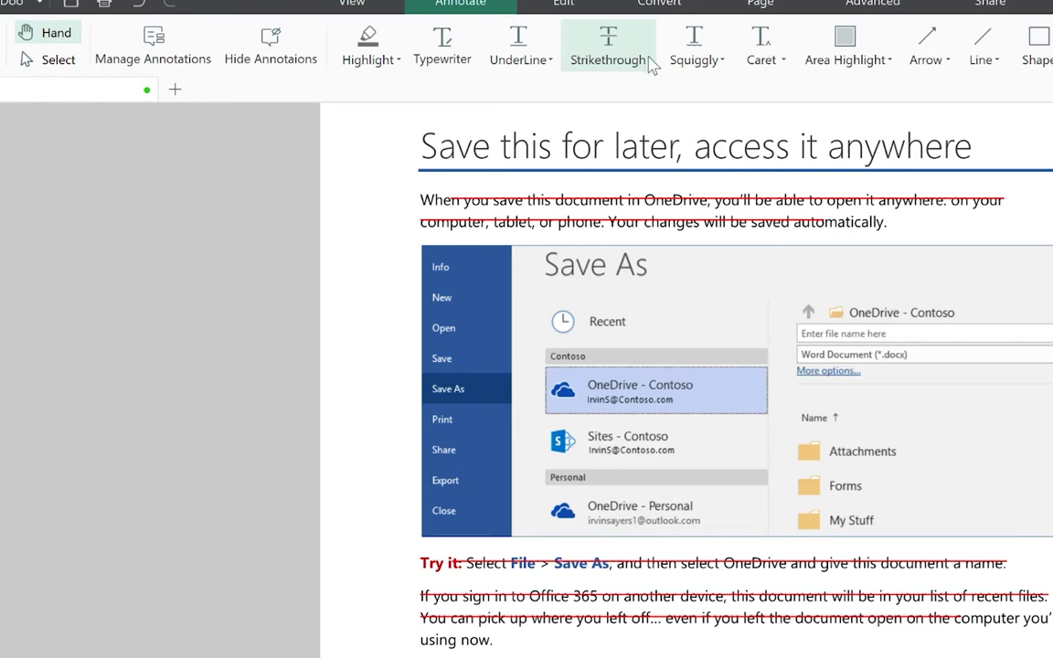
click(649, 65)
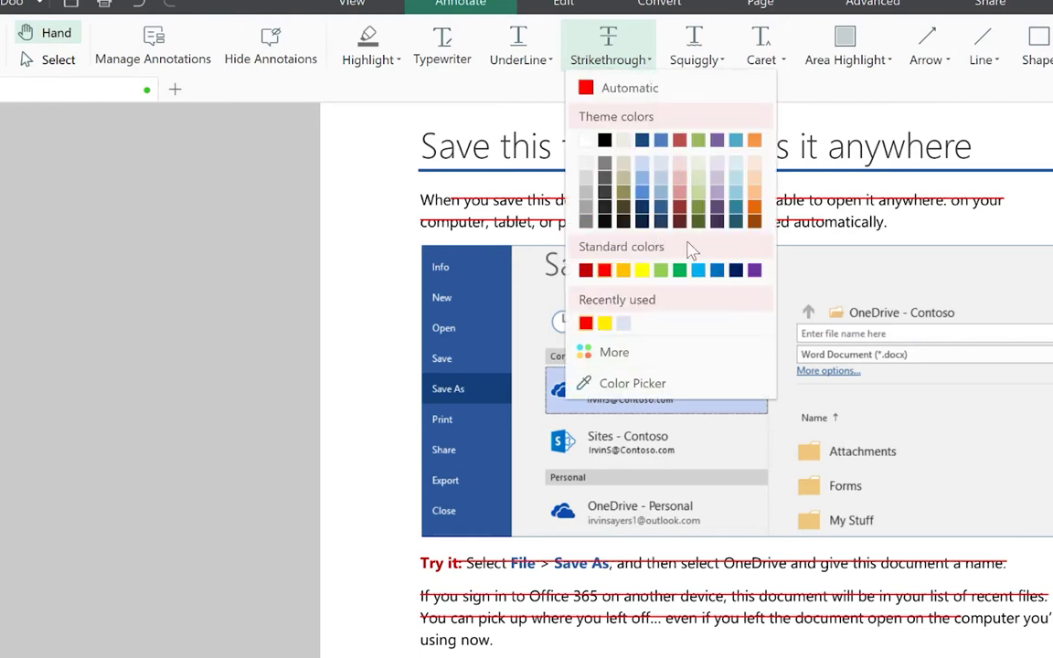
Mark part of the first numbered instruction under "Add visuals with pictures from the web" with a squiggly underline
click(717, 61)
click(692, 50)
scroll(722, 539, down, 10)
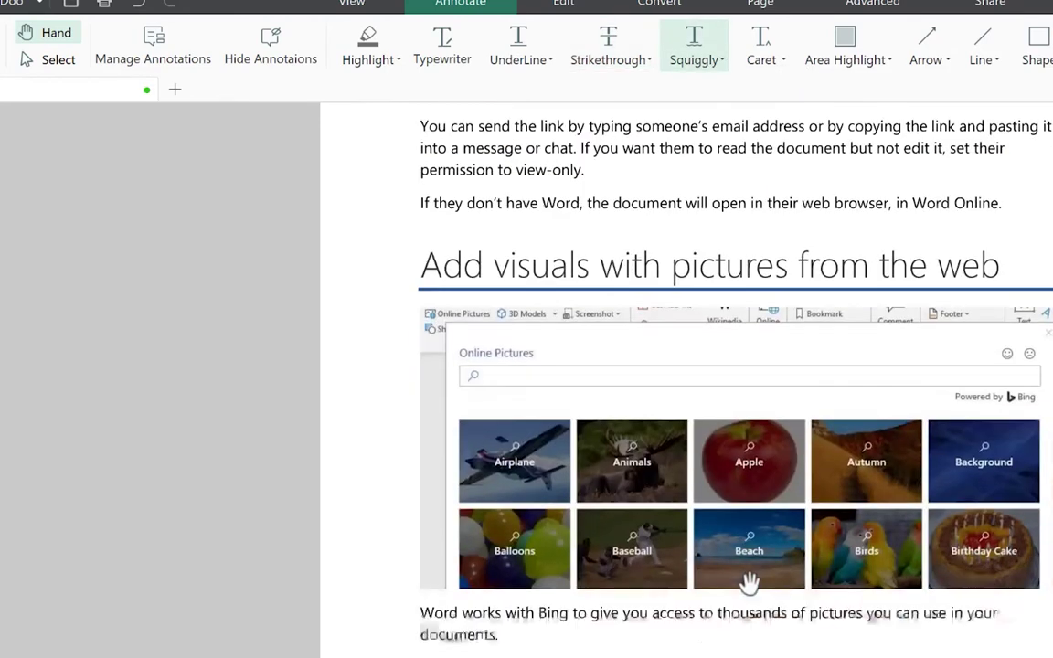
scroll(585, 457, up, 1)
scroll(676, 466, down, 10)
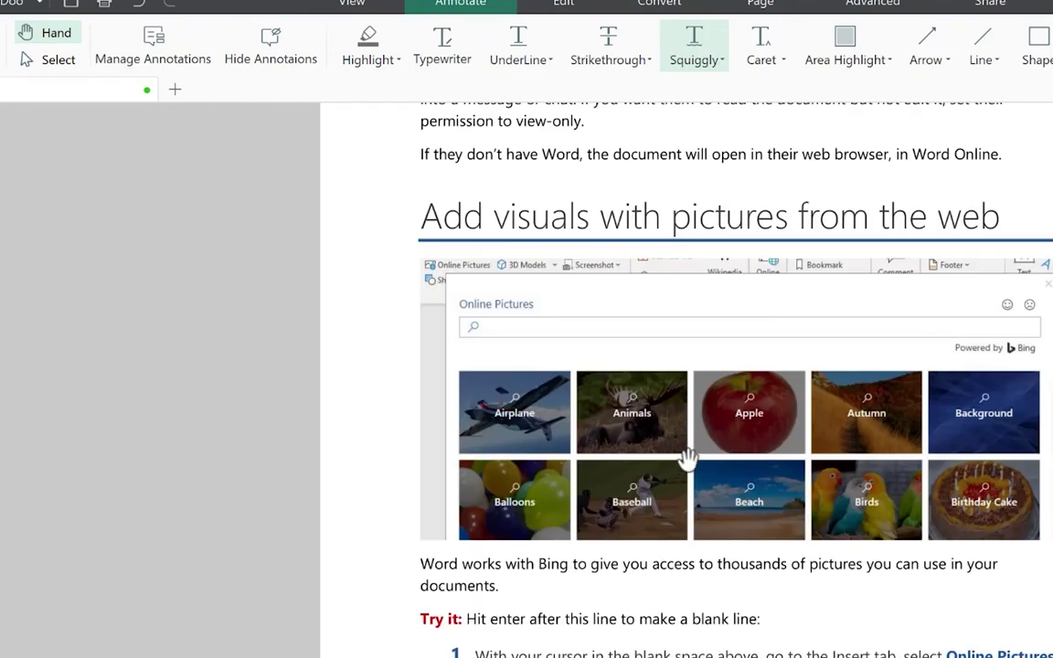
drag(544, 651, 868, 653)
Insert red caret marks before "give" and before "pictures" in the sentence about Word working with Bing
click(781, 59)
click(772, 66)
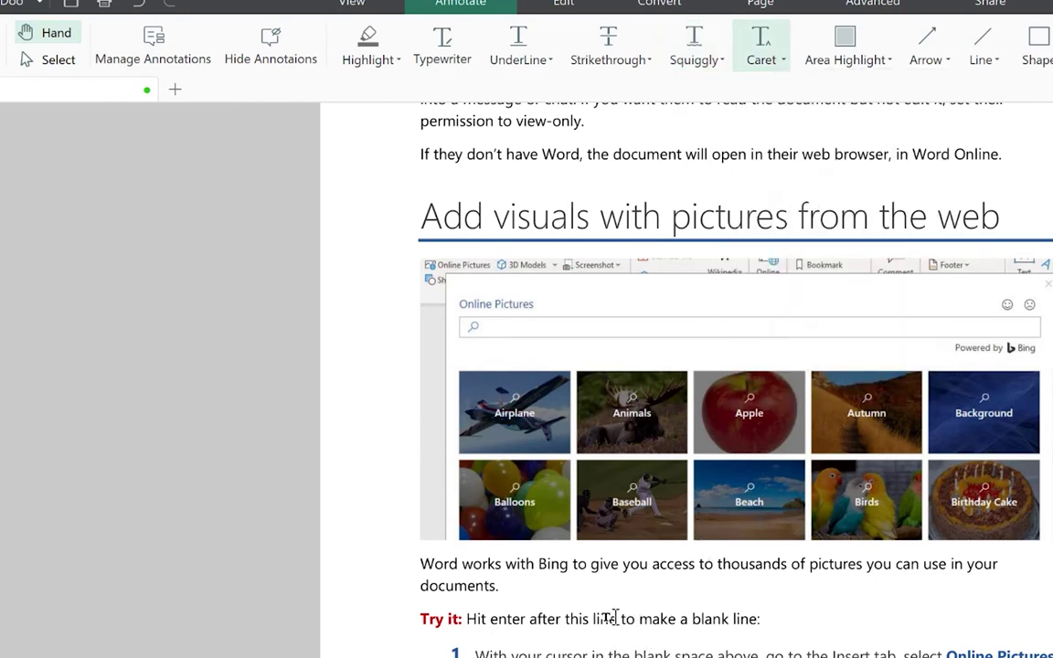
click(592, 567)
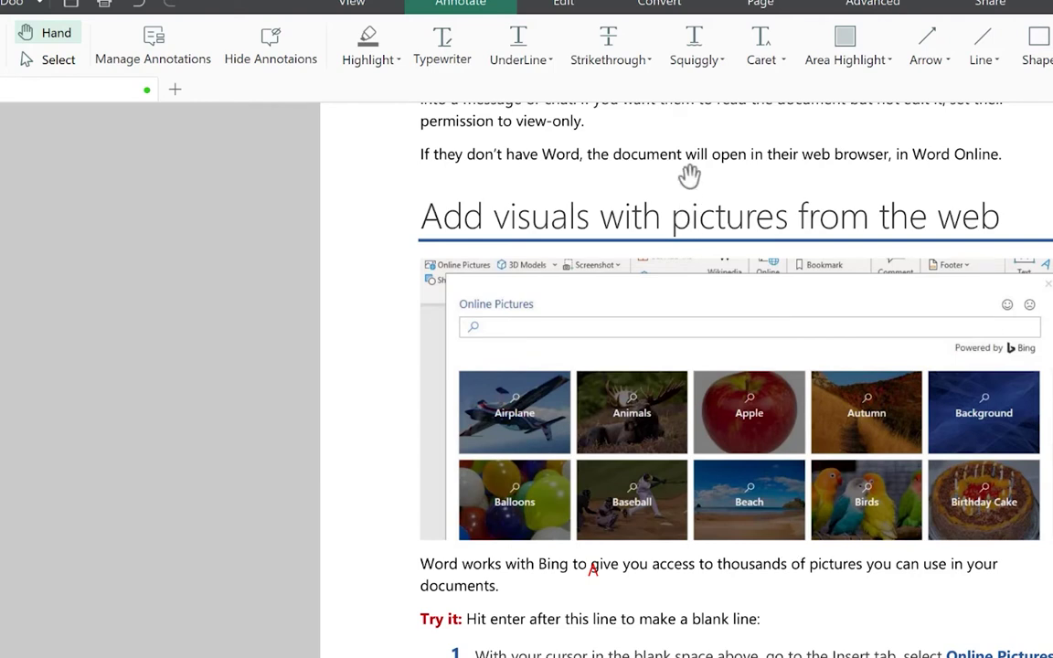
click(763, 51)
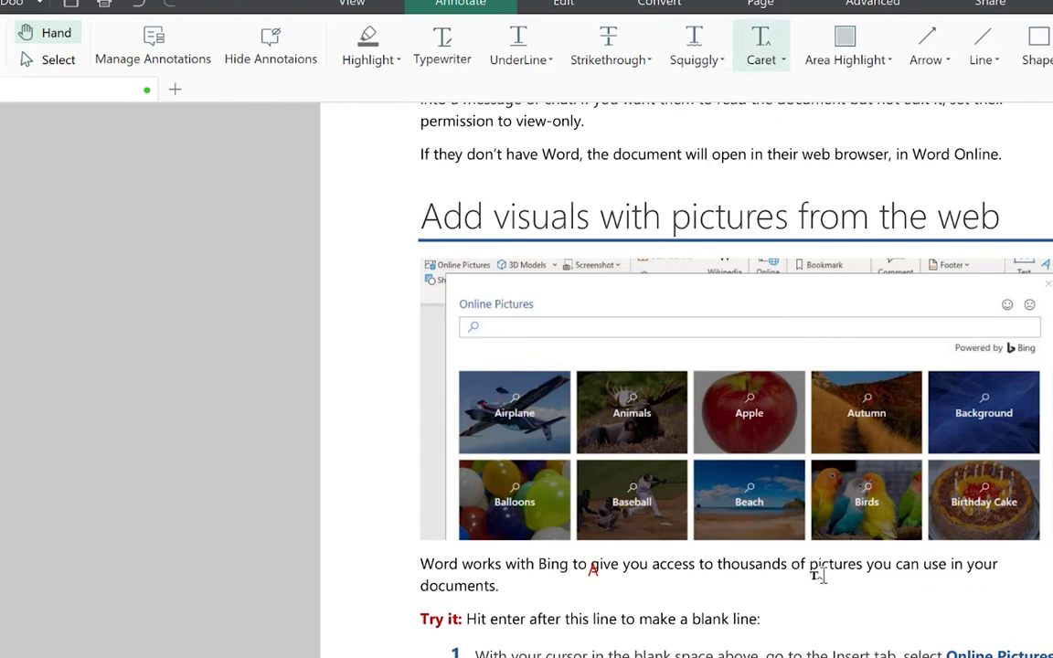
click(811, 566)
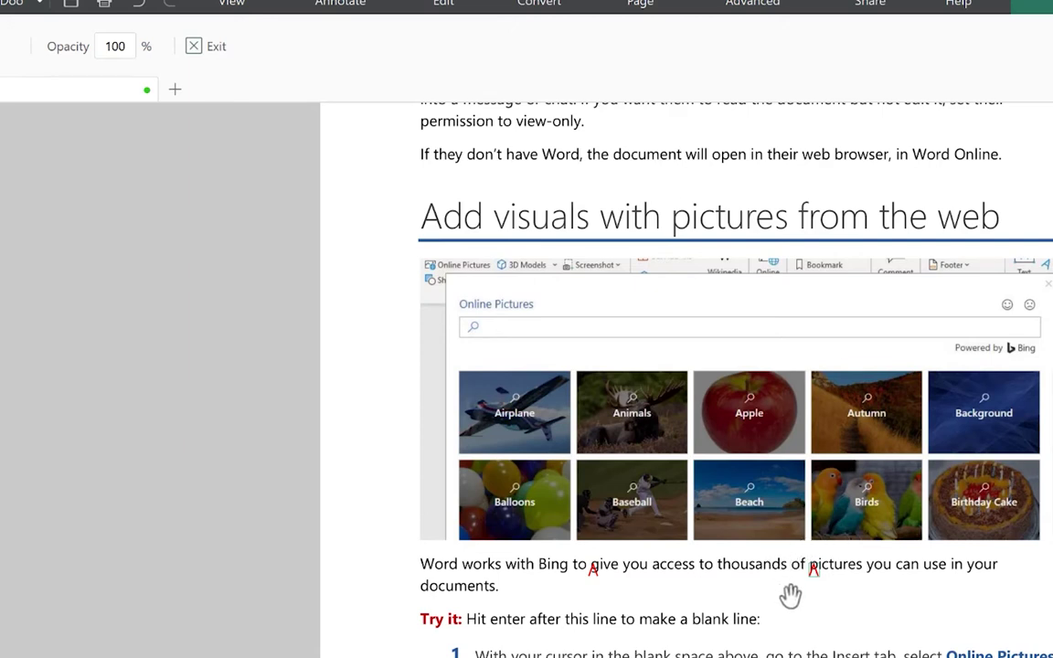
key(Escape)
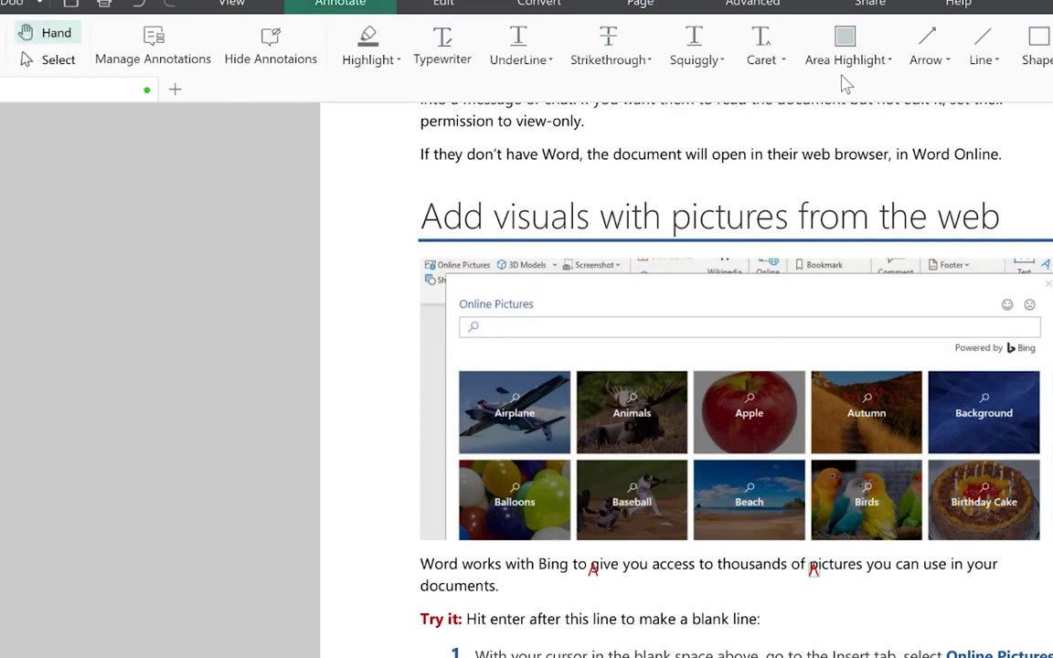
Draw yellow area highlights on the document, including one across the Bold and Italic keyboard shortcut lines
click(889, 62)
click(847, 87)
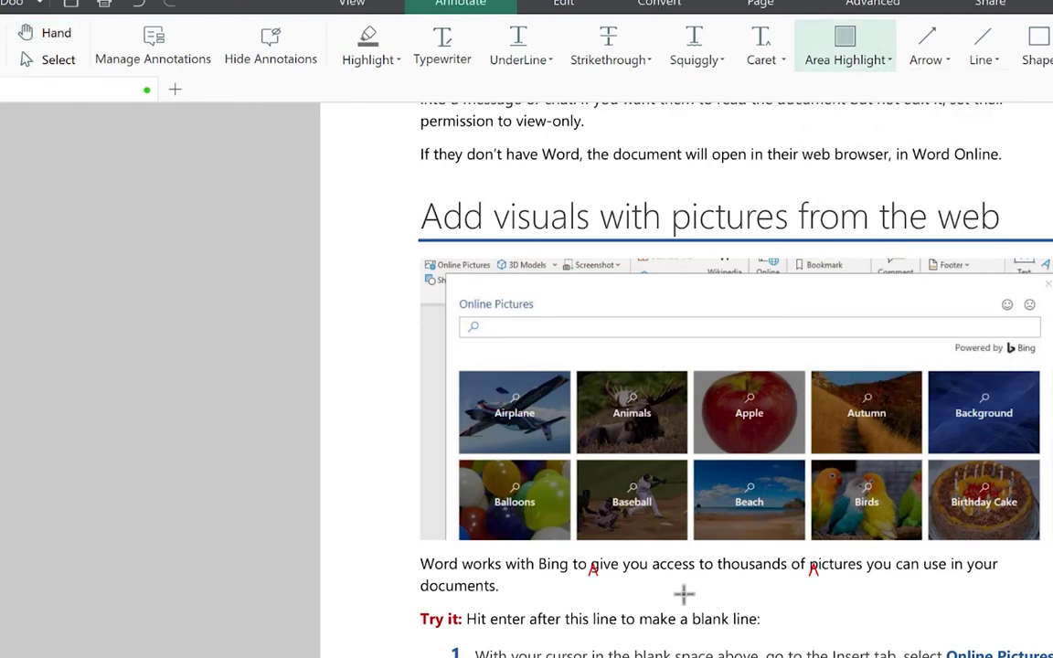
drag(449, 198, 999, 574)
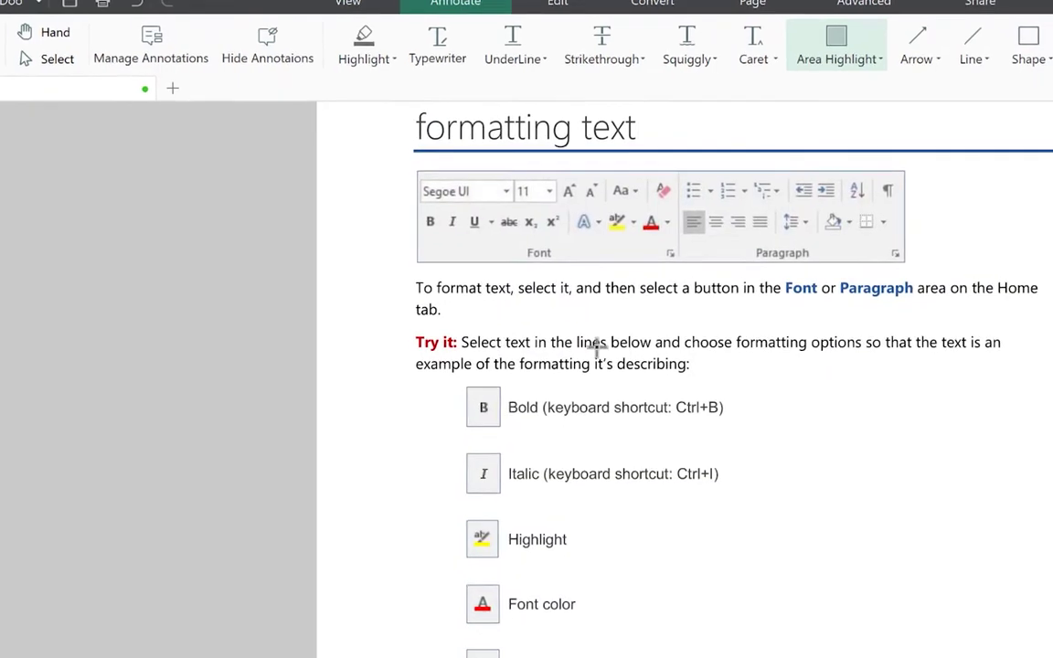
drag(593, 352, 733, 539)
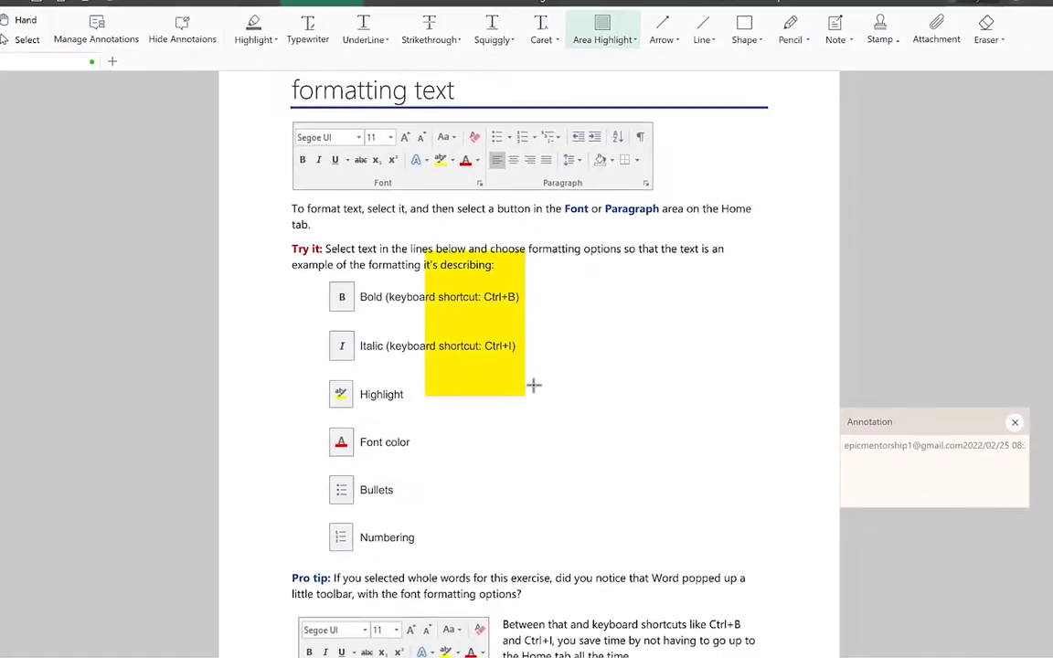
drag(449, 563, 593, 639)
Draw two crossing red arrows over the Save As picture in the "Save this for later" section
scroll(551, 223, up, 10)
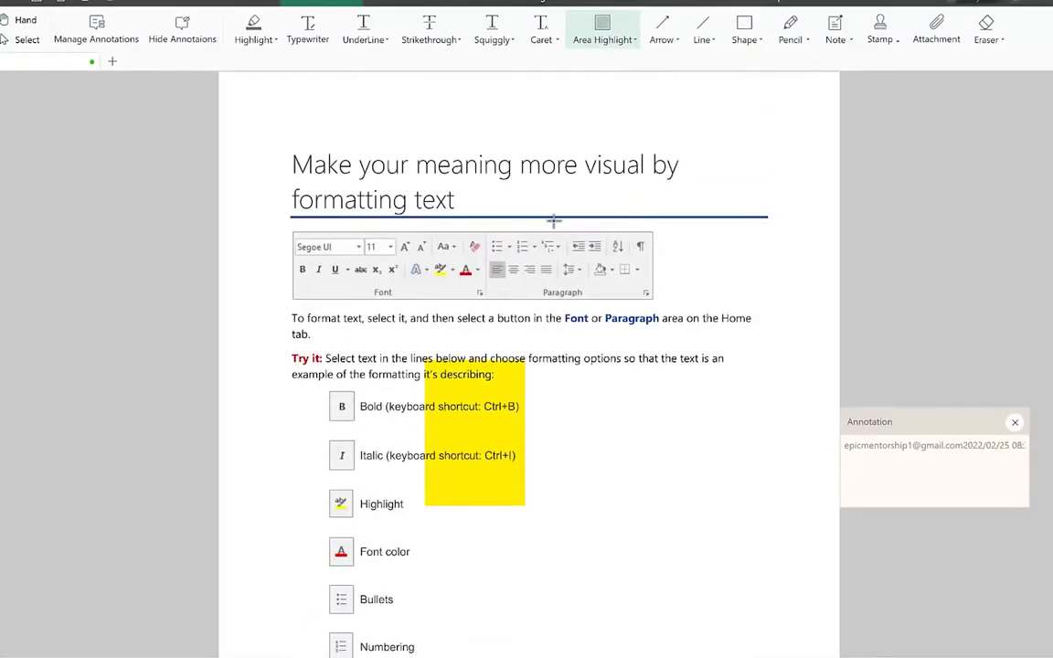
scroll(561, 208, up, 5)
click(665, 38)
drag(349, 196, 641, 292)
drag(747, 201, 377, 303)
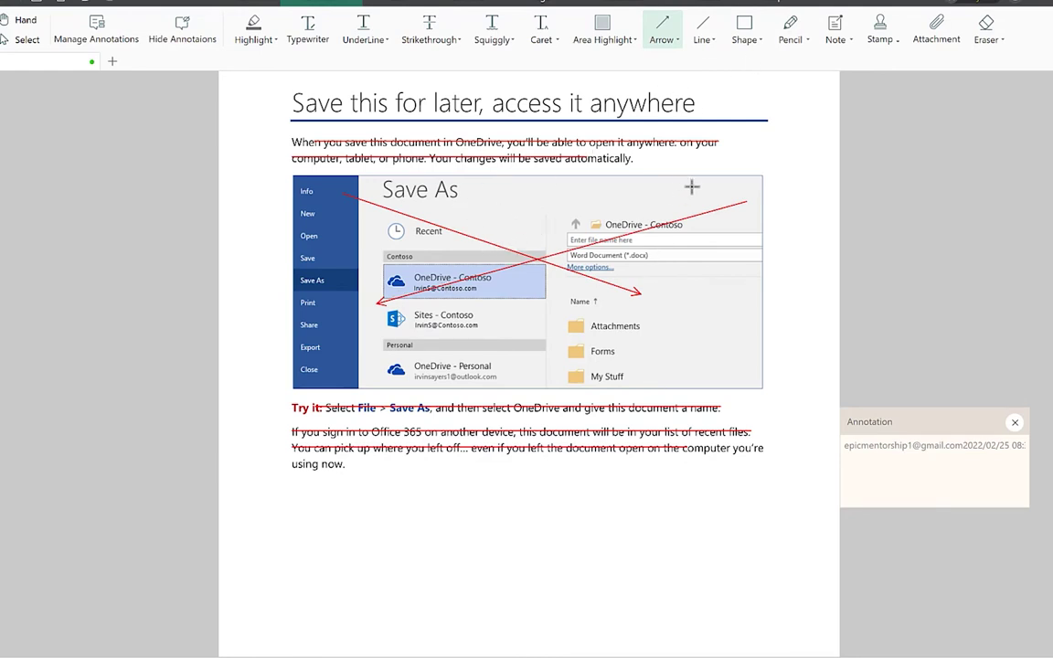
Activate the Line tool, look through its color and style options, and choose a thicker line weight
click(705, 39)
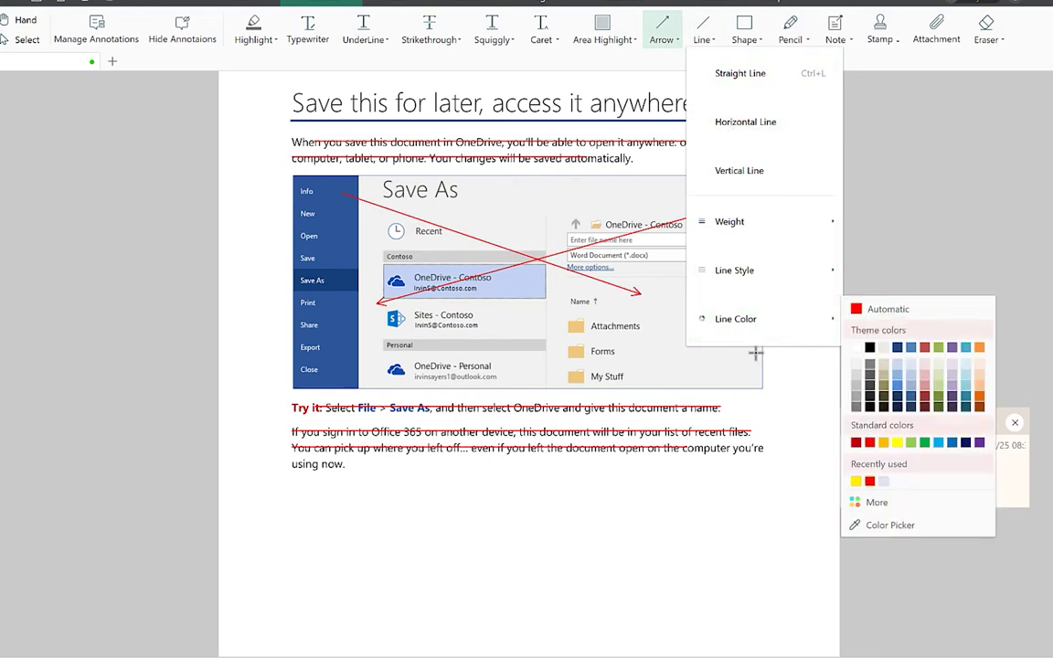
mouse_move(749, 286)
mouse_move(749, 224)
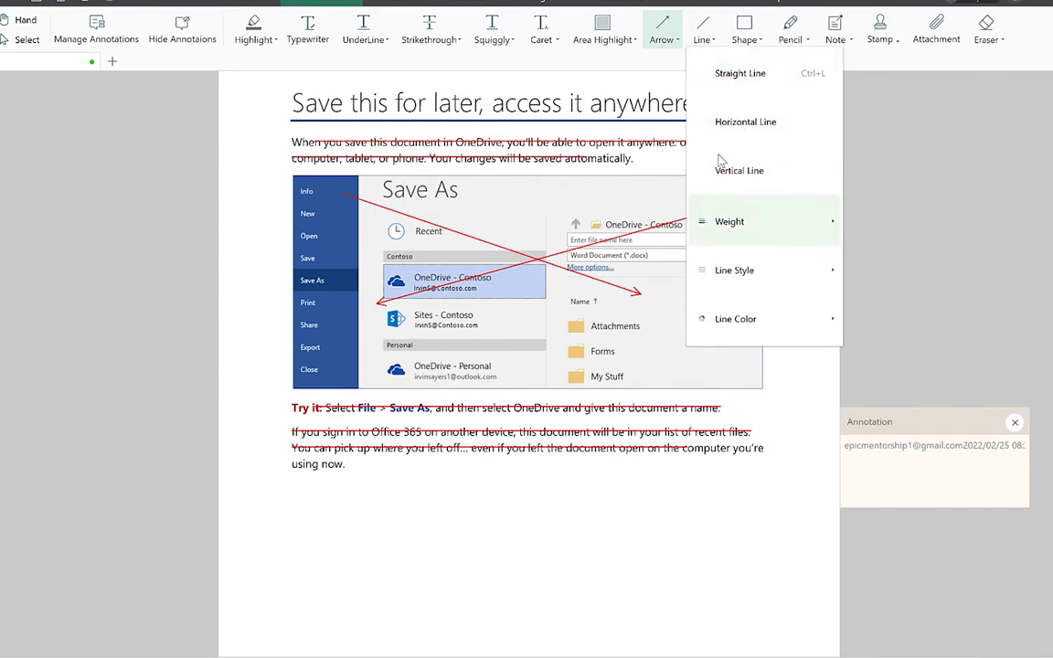
click(702, 30)
click(703, 27)
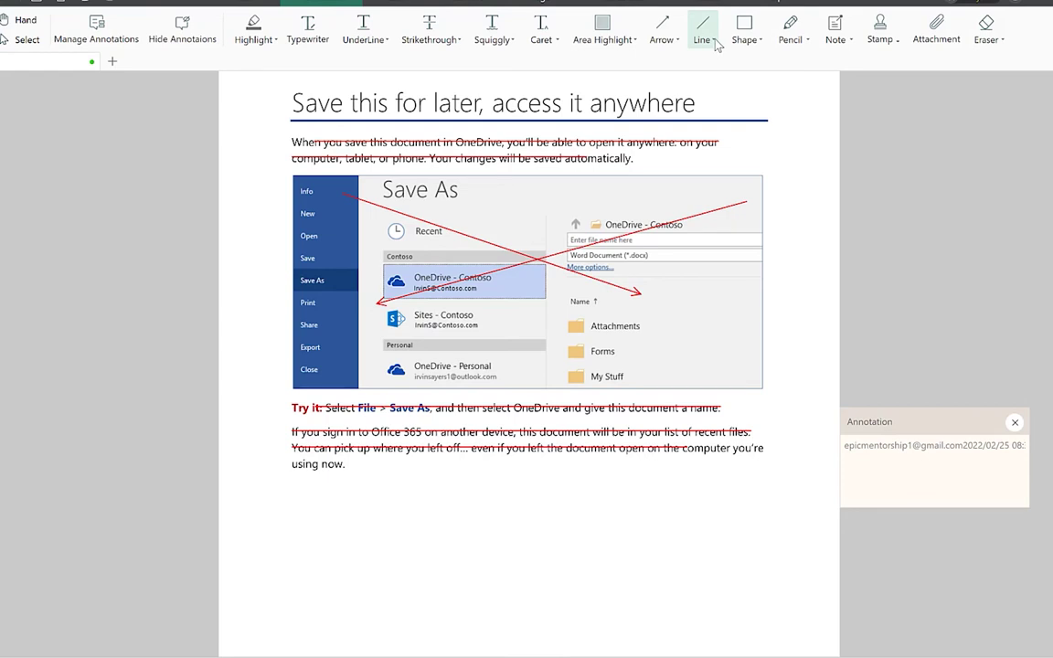
click(712, 41)
mouse_move(765, 251)
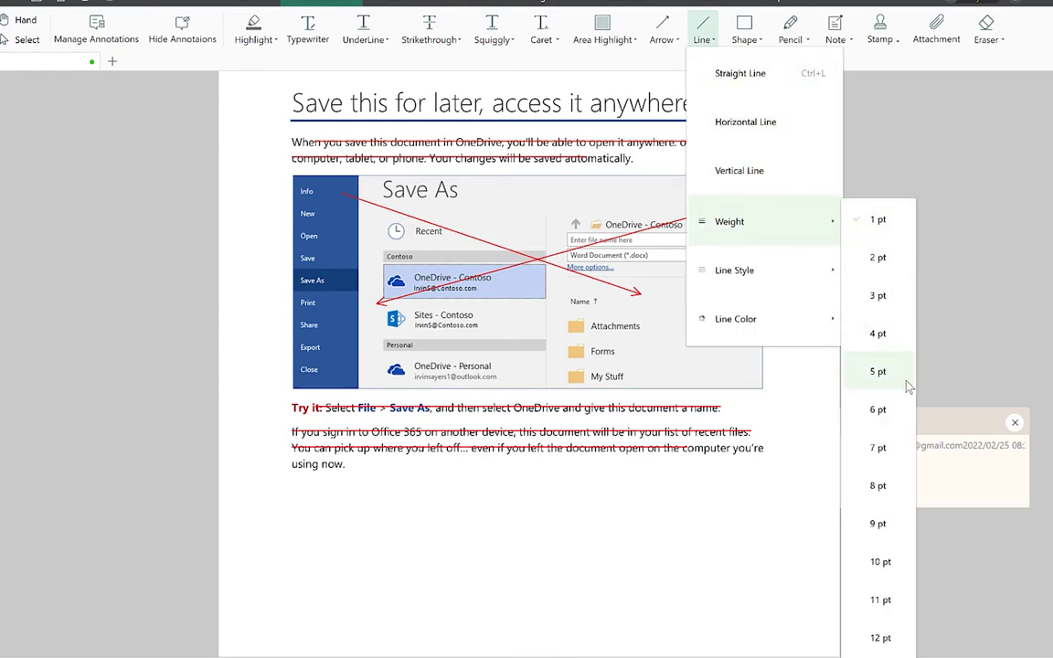
click(888, 465)
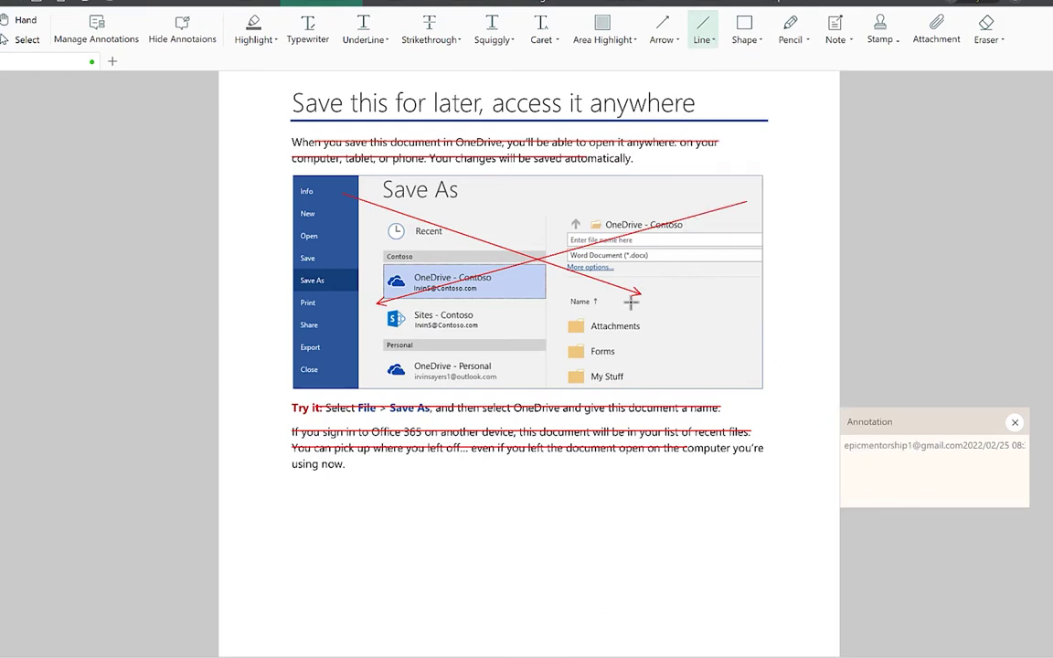
Draw short thick red lines across the words "Highlight" and "Font color" in the formatting list
scroll(508, 446, down, 10)
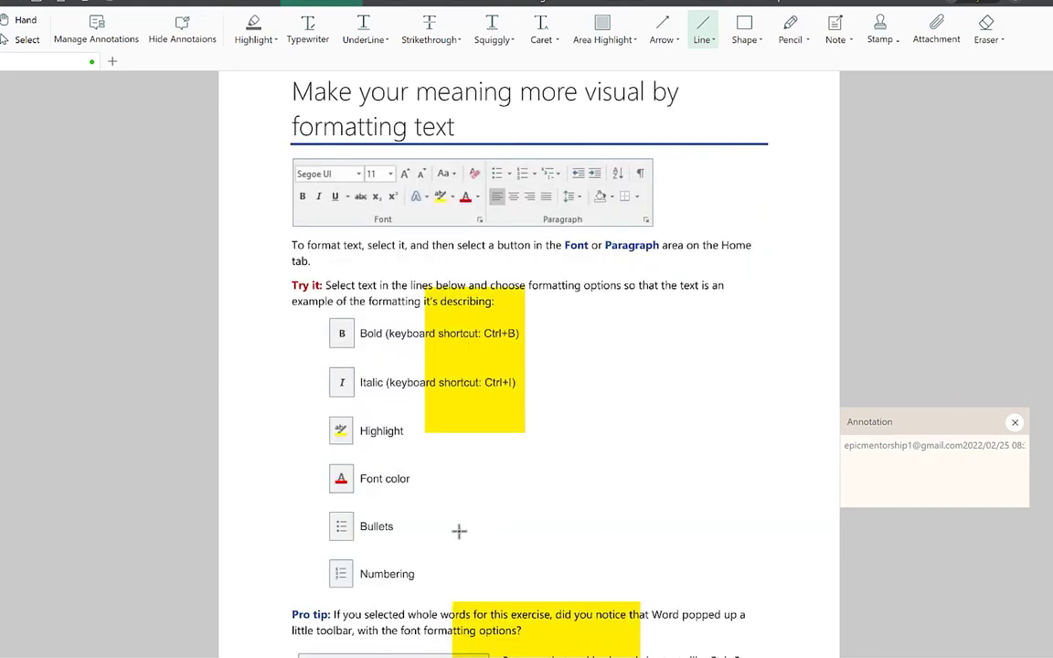
drag(386, 428, 356, 428)
drag(409, 477, 374, 478)
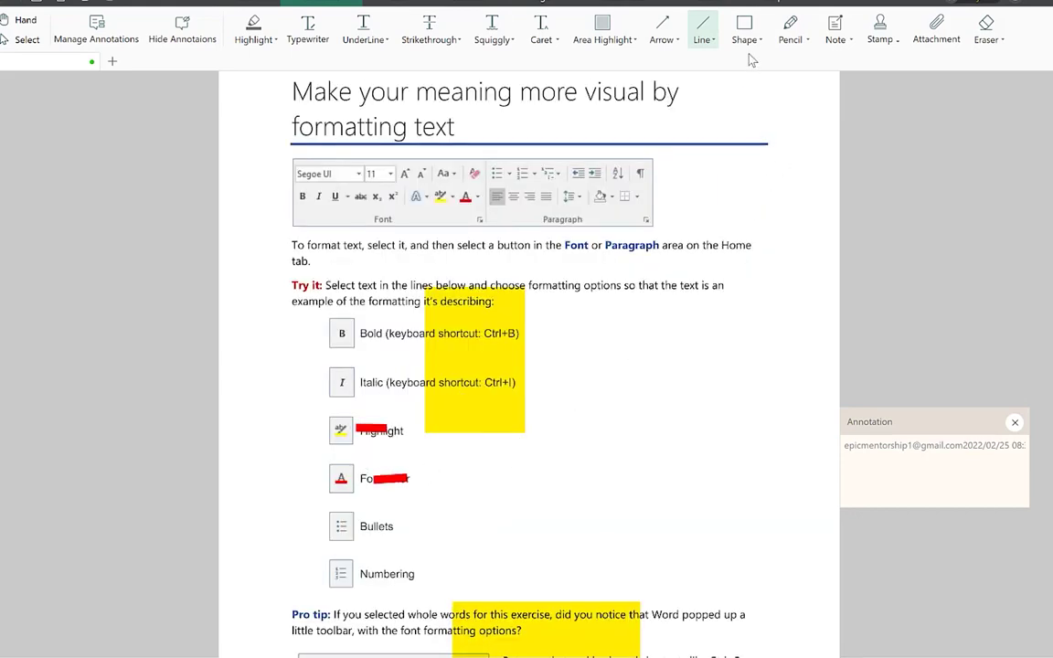
Set the line weight to 3 pt and draw a nearly horizontal red line in the blank space beside "Font color"
click(713, 41)
mouse_move(808, 221)
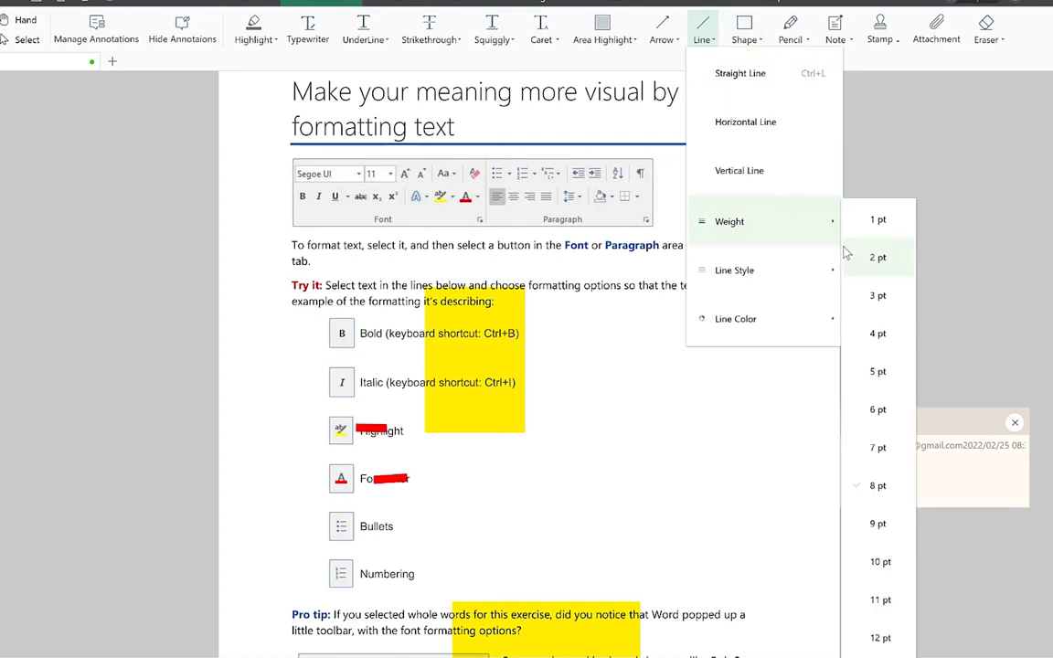
click(878, 296)
drag(501, 473, 633, 470)
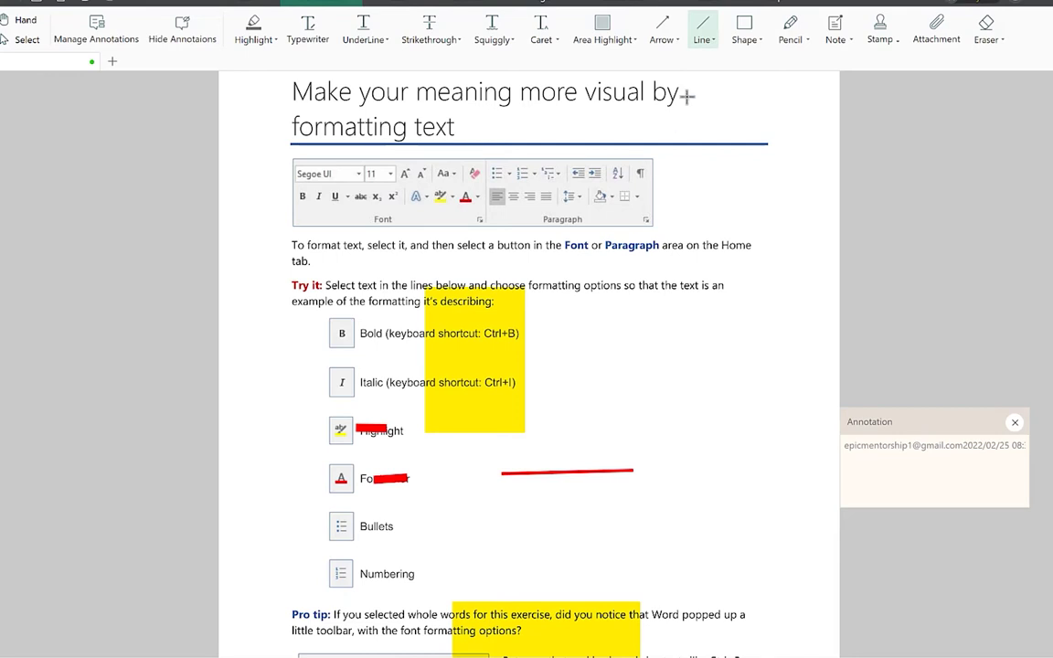
click(745, 36)
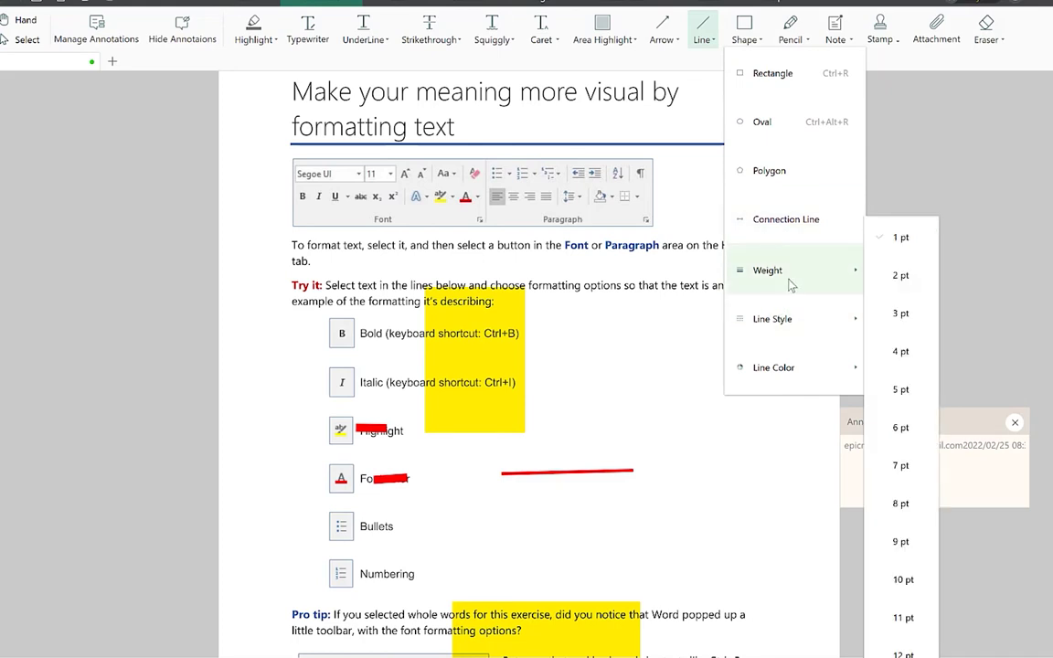
click(768, 171)
click(616, 333)
click(753, 315)
click(777, 390)
click(674, 427)
click(598, 385)
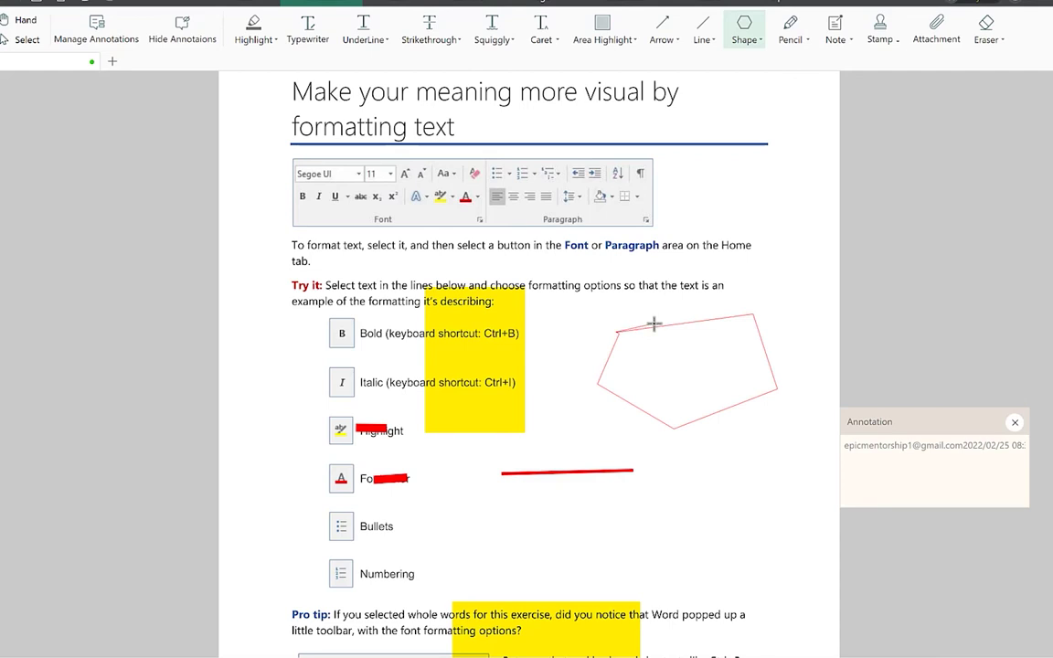
key(Escape)
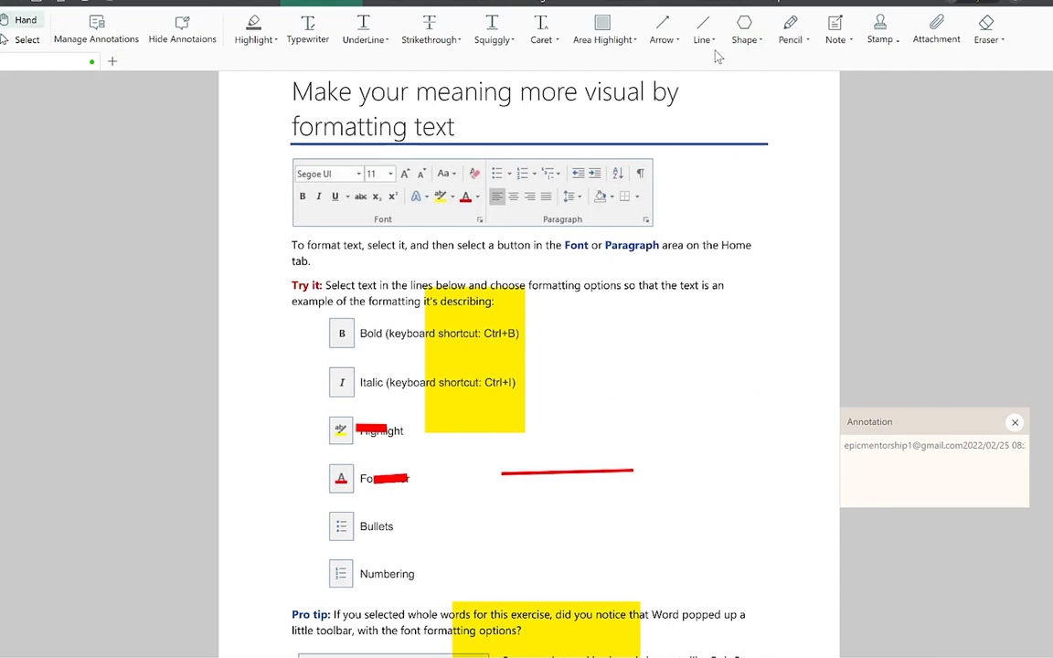
Draw a closed four-sided red polygon in the blank space beside the Bold and Italic shortcut lines
click(759, 39)
click(748, 73)
click(628, 334)
click(746, 373)
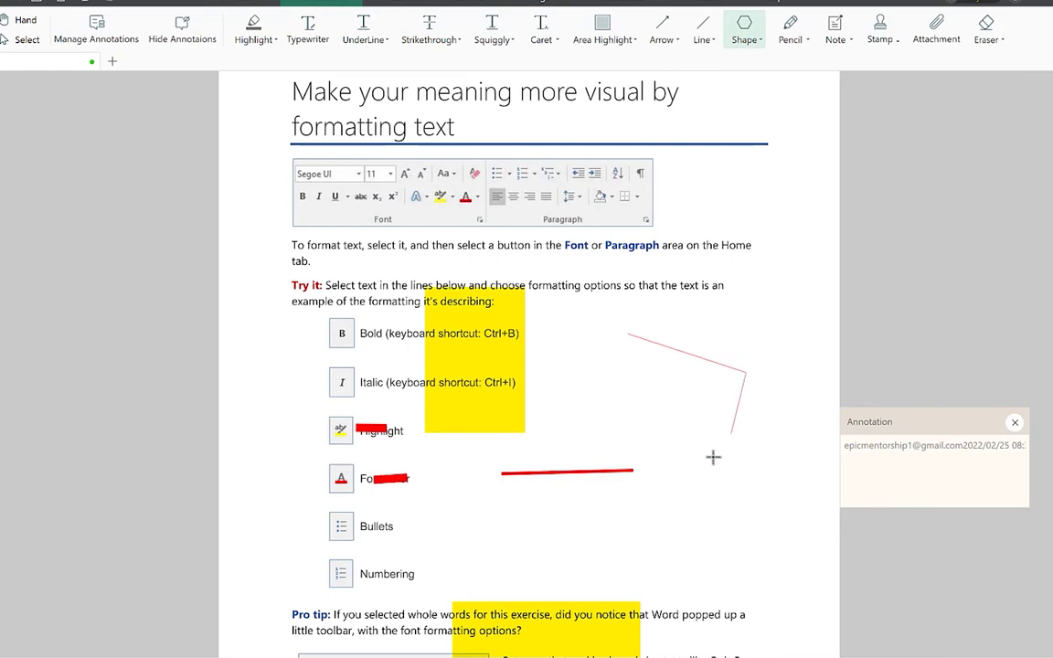
click(663, 448)
click(591, 400)
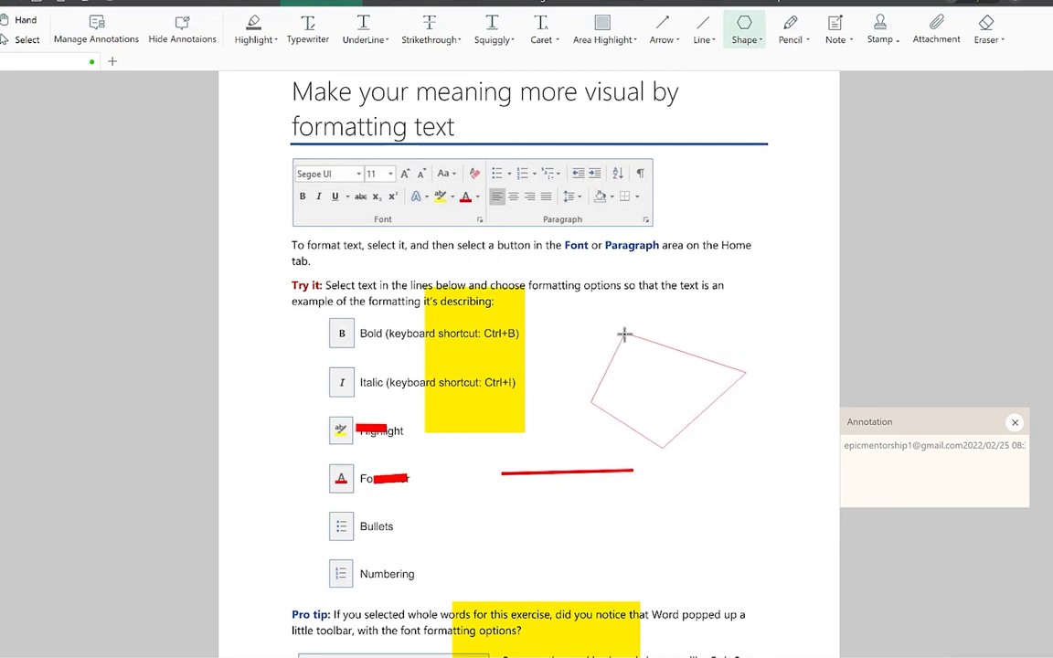
click(627, 333)
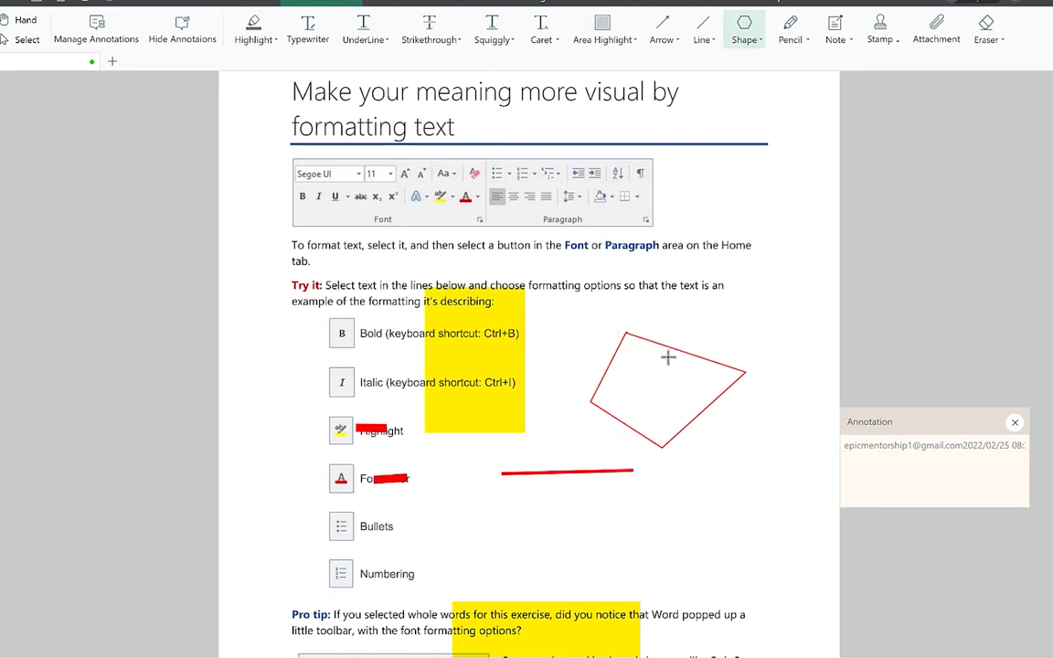
Draw crossing freehand red pencil strokes over the ends of the "To format text" and "Try it" paragraphs
click(806, 44)
mouse_move(819, 77)
mouse_move(849, 135)
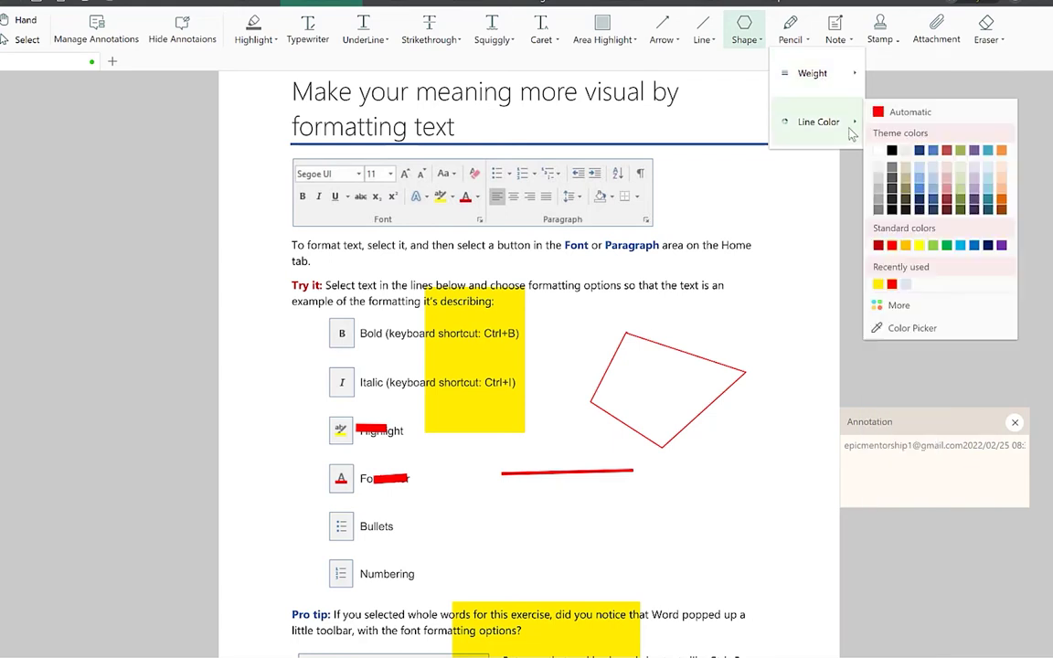
click(751, 262)
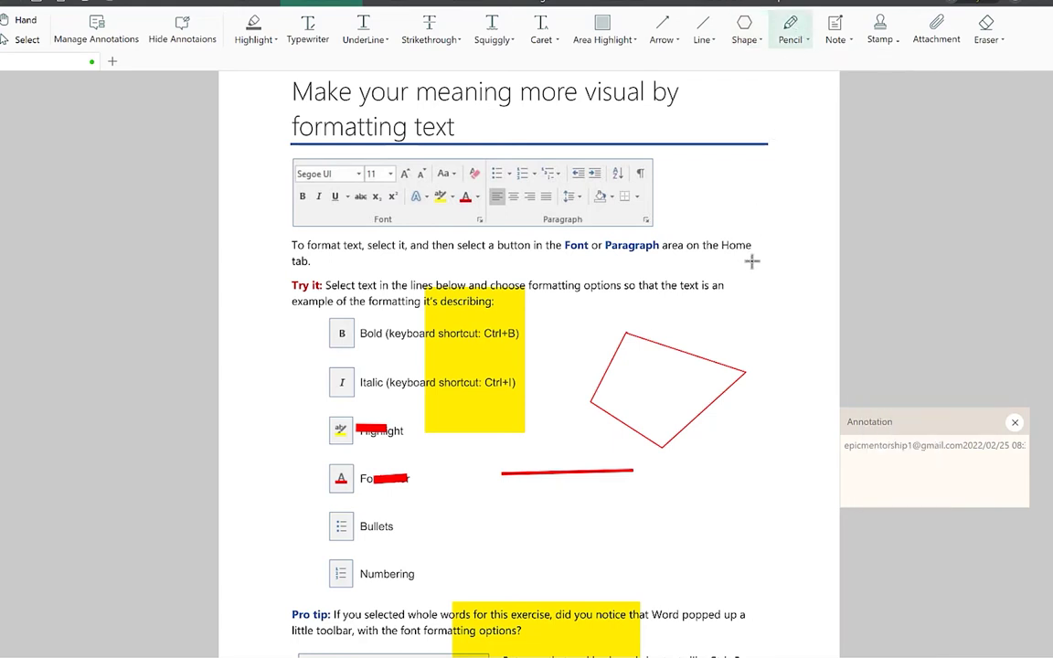
mouse_move(765, 312)
mouse_down()
mouse_move(786, 296)
mouse_move(773, 303)
mouse_move(761, 265)
mouse_up()
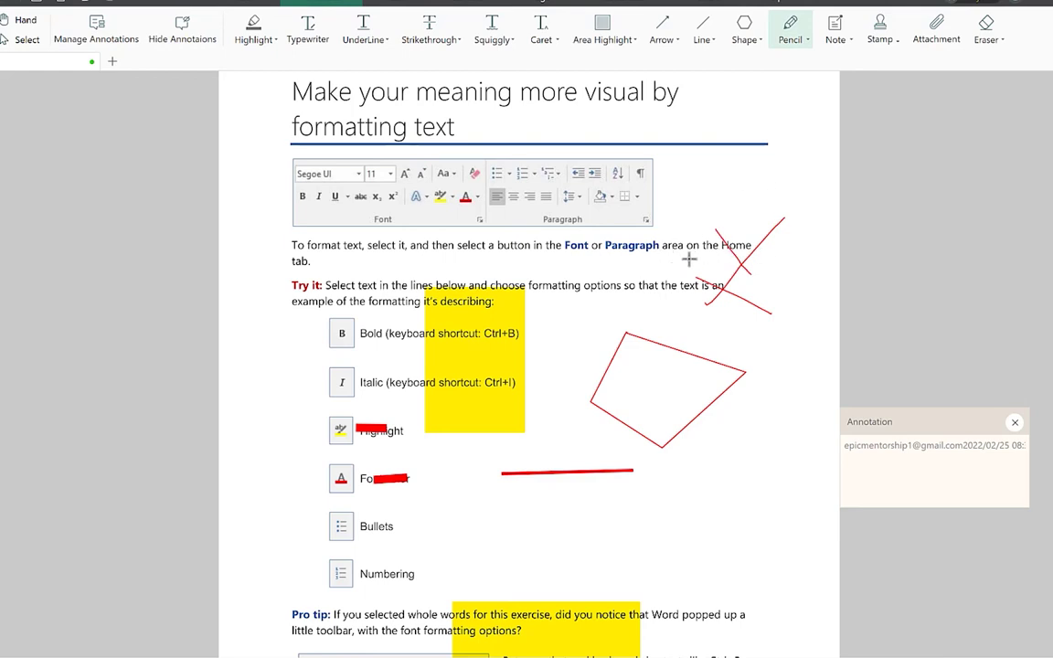
Add a note reading "Add image here" at the word "formatting" in the "Try it" paragraph
click(848, 39)
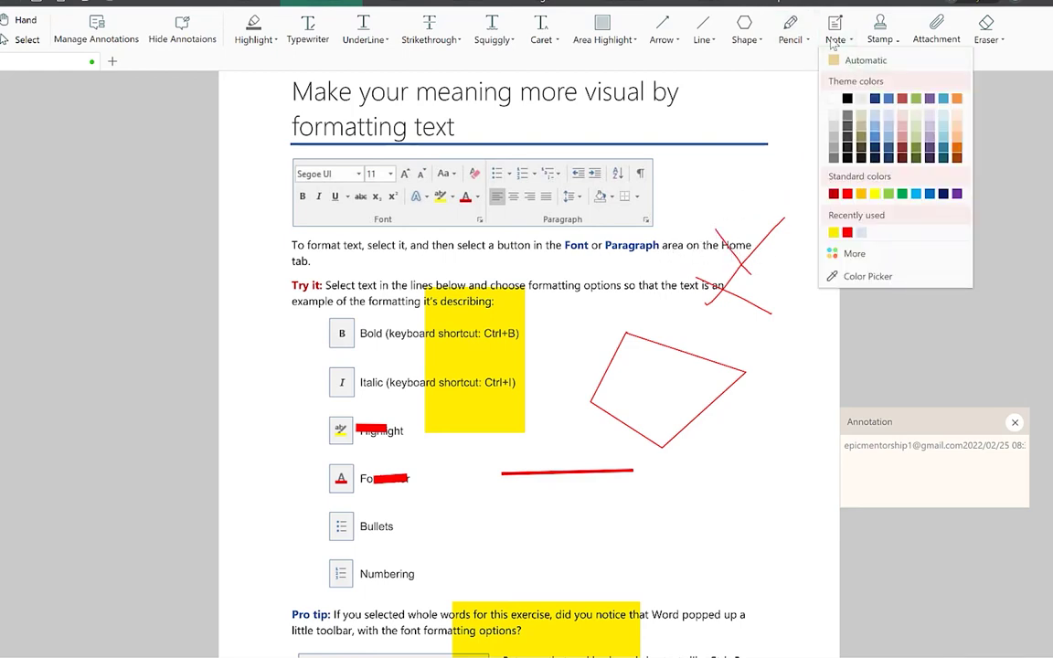
click(838, 40)
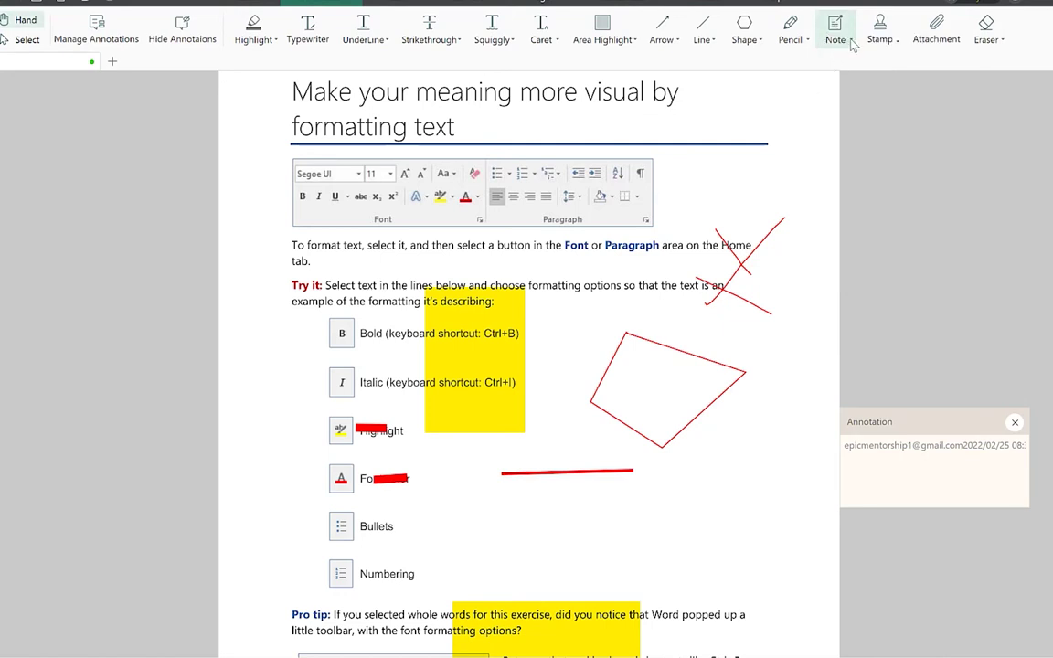
scroll(731, 183, down, 1)
click(544, 258)
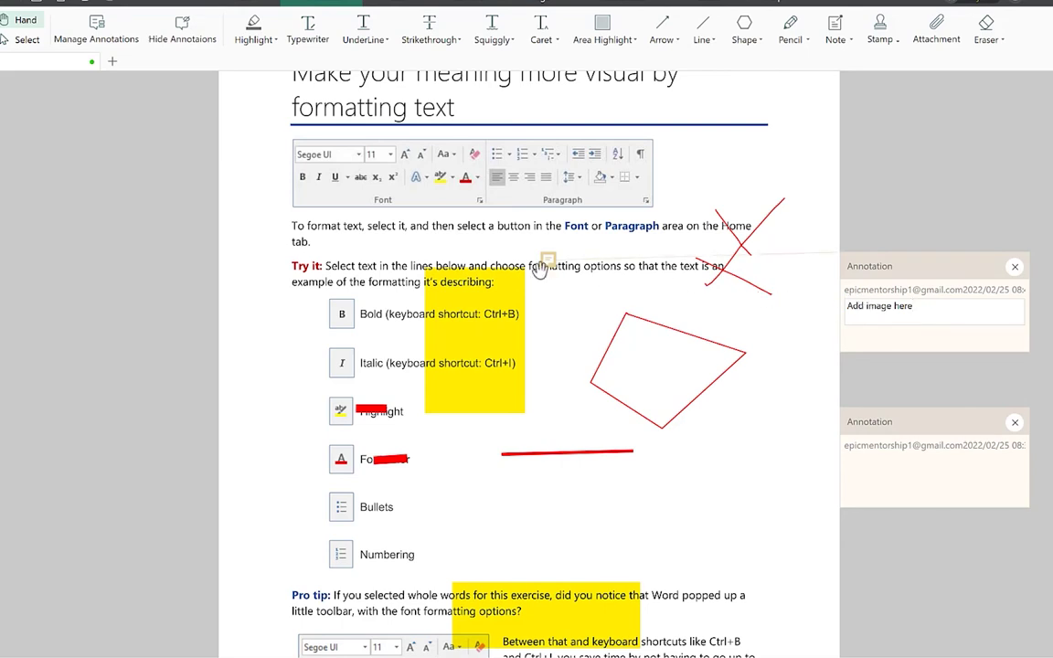
click(771, 276)
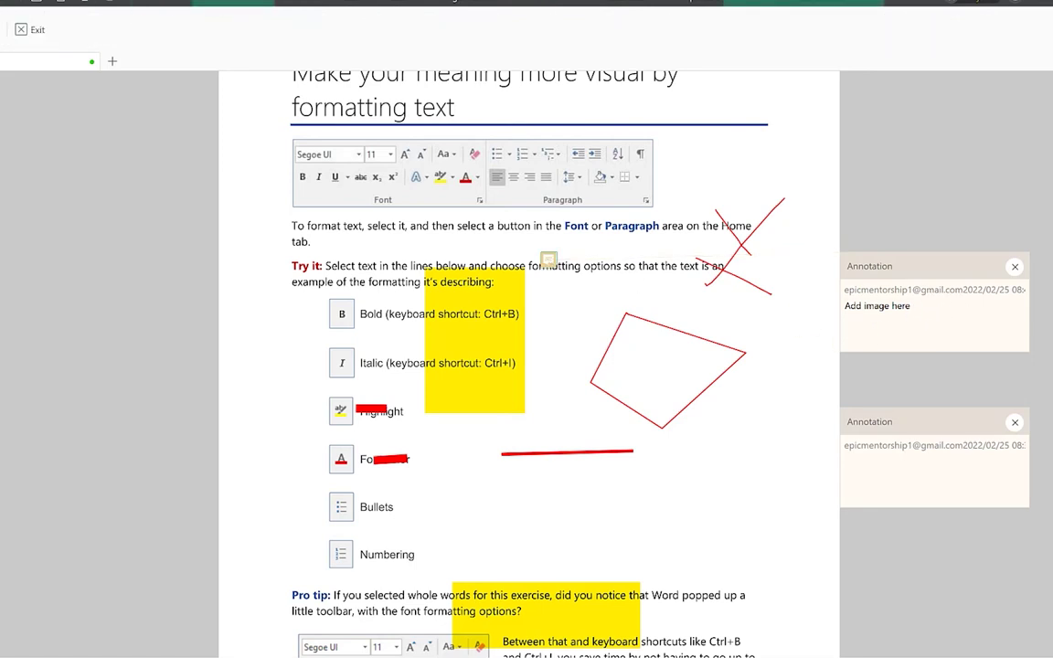
Look through the standard stamps and place the solid green check mark image stamp beside the Bullets and Numbering items
mouse_move(200, 2)
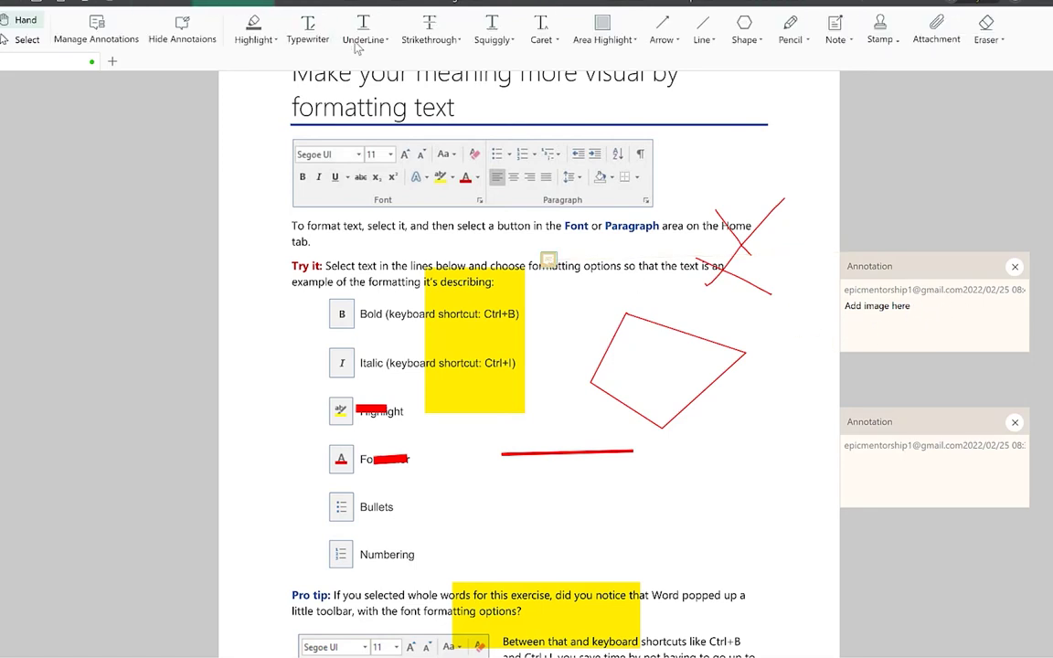
click(884, 32)
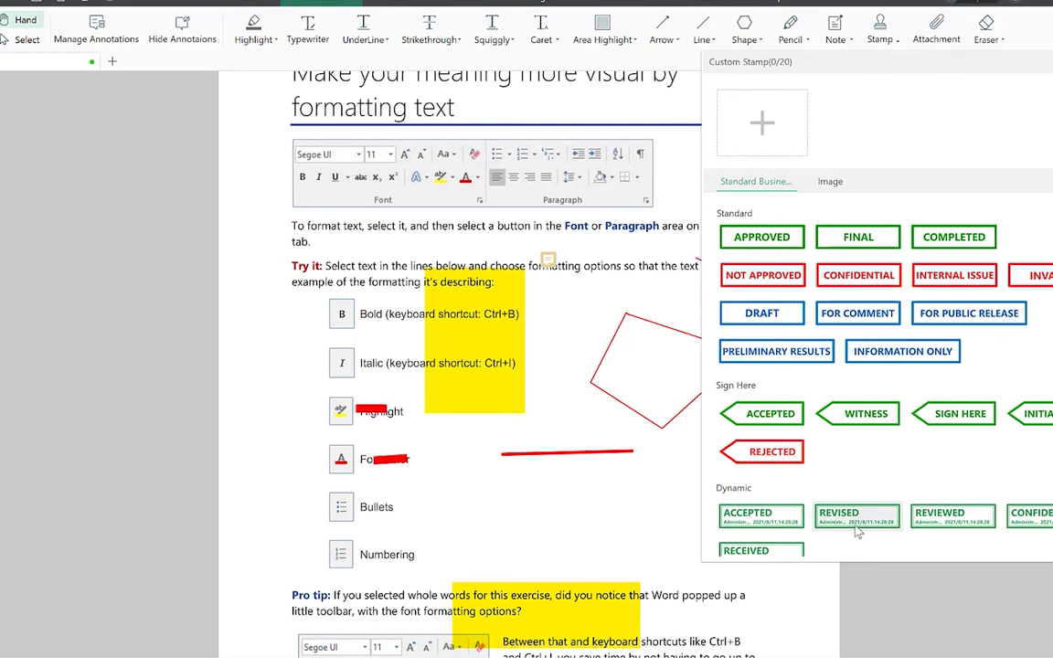
scroll(755, 429, down, 1)
scroll(777, 274, up, 1)
click(827, 182)
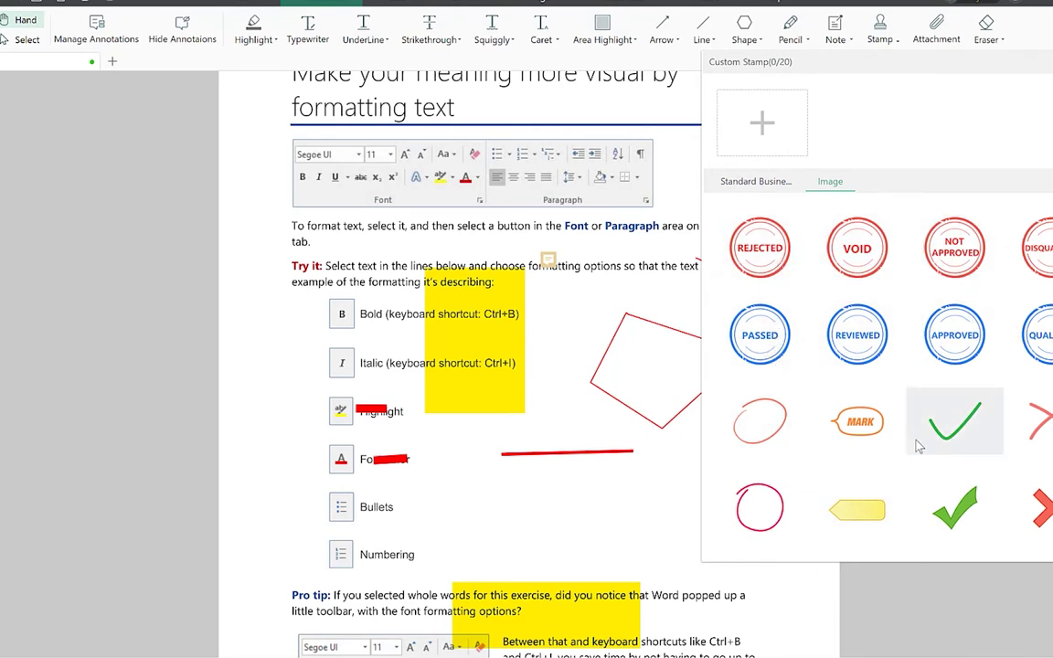
click(955, 507)
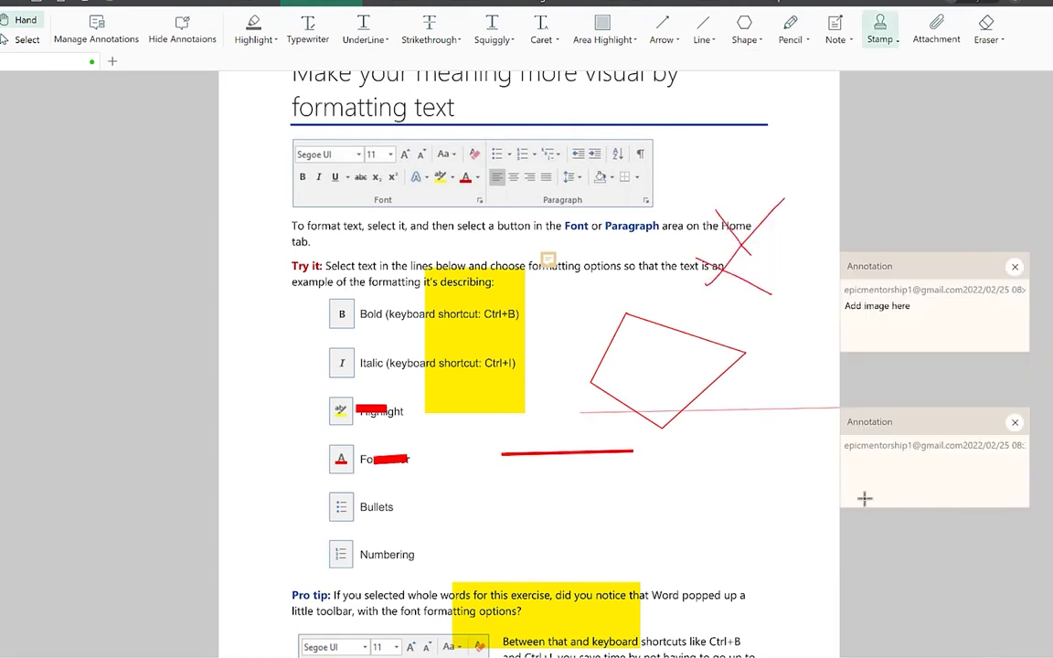
click(457, 463)
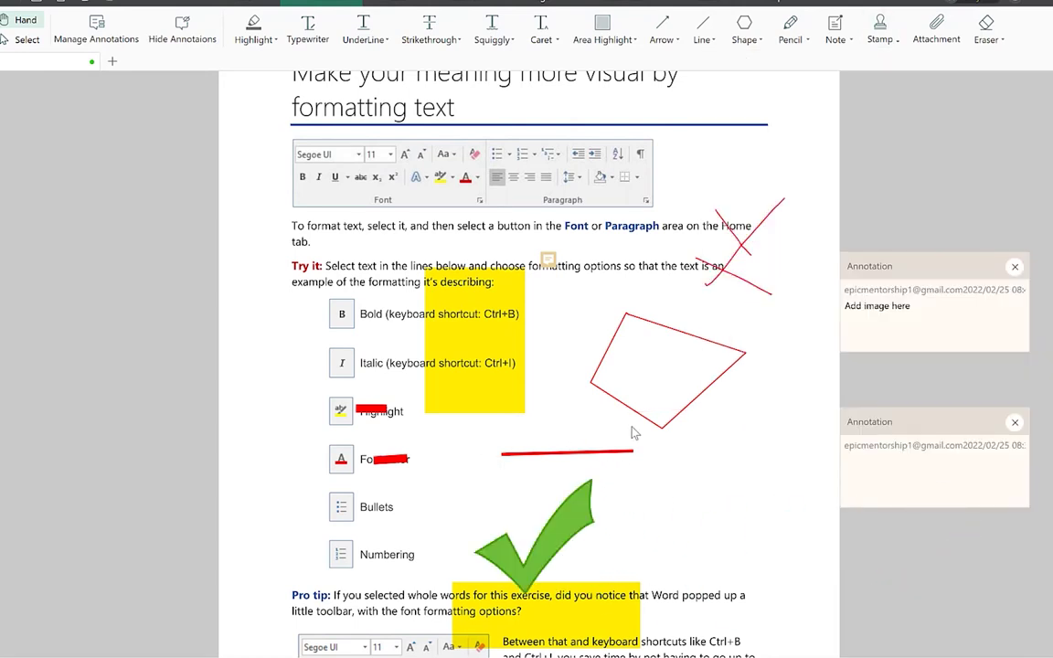
Place the green standard APPROVED stamp over the lower edge of the Font and Paragraph toolbar picture
click(882, 37)
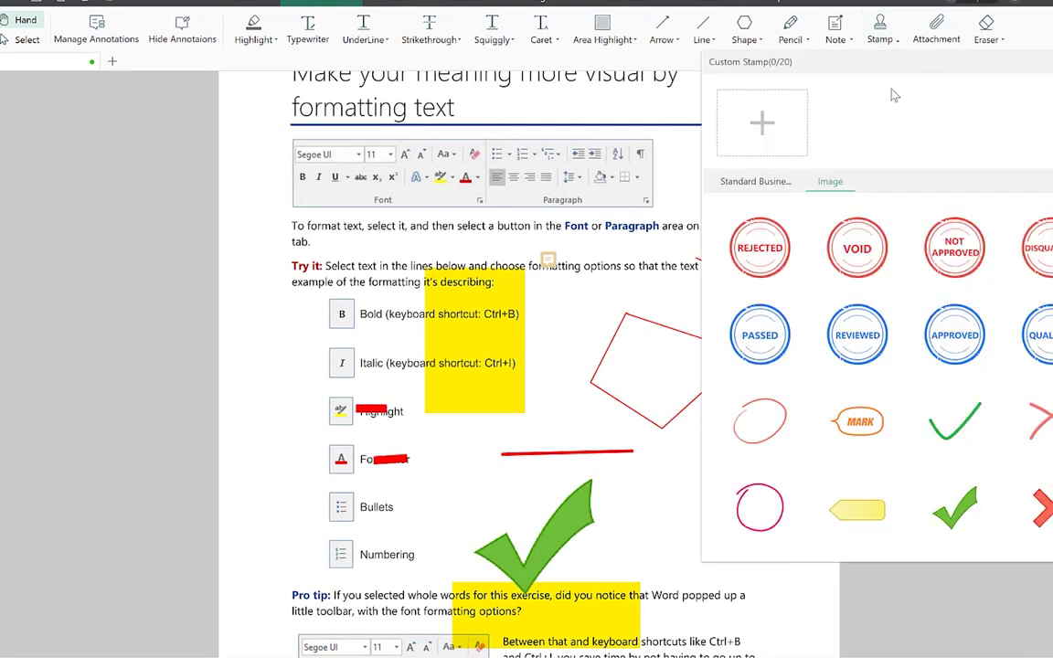
click(763, 180)
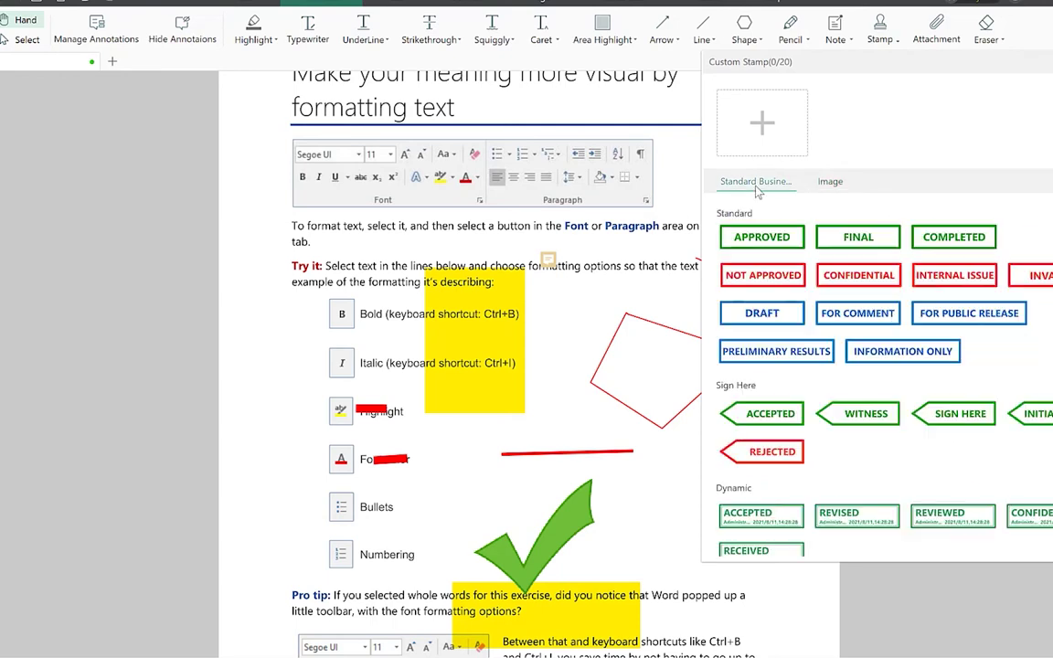
click(761, 236)
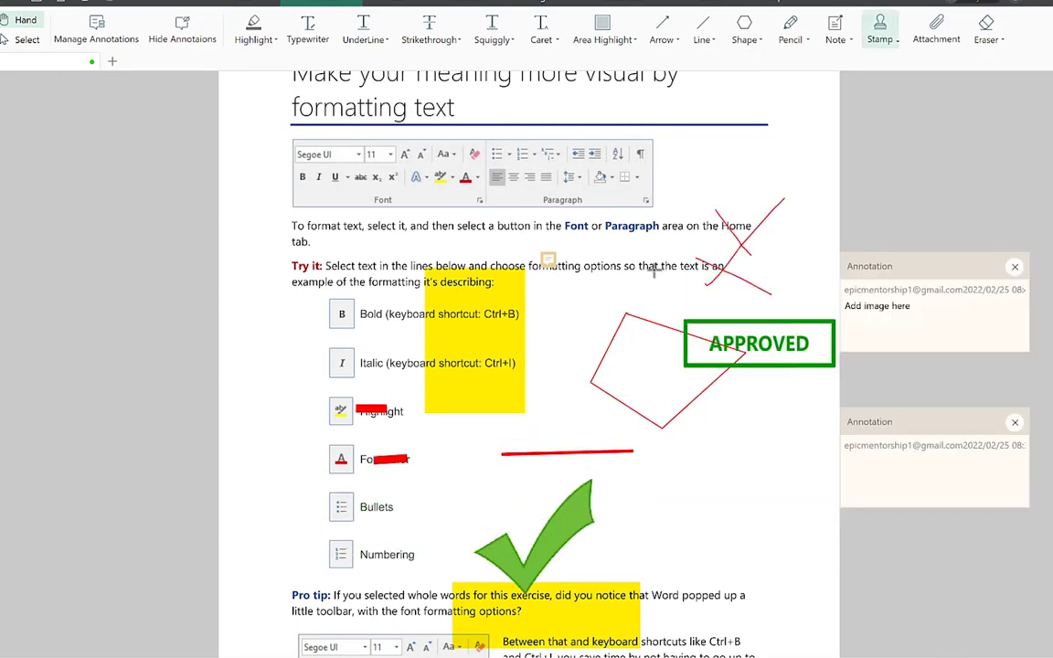
click(480, 228)
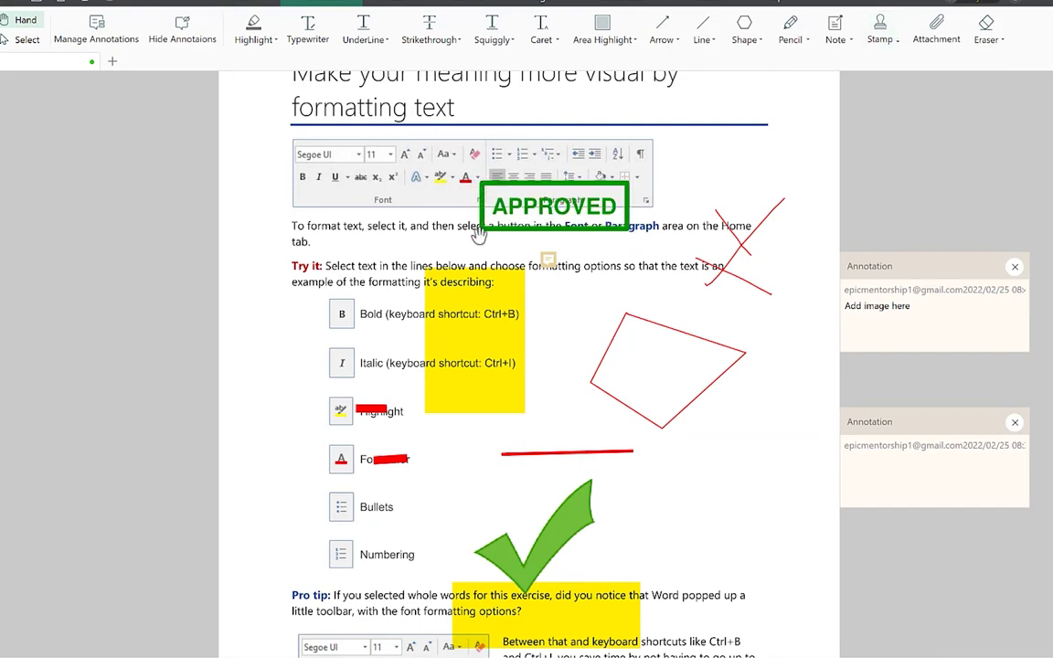
Examine the options for creating a custom stamp, and leave them without creating one
click(879, 28)
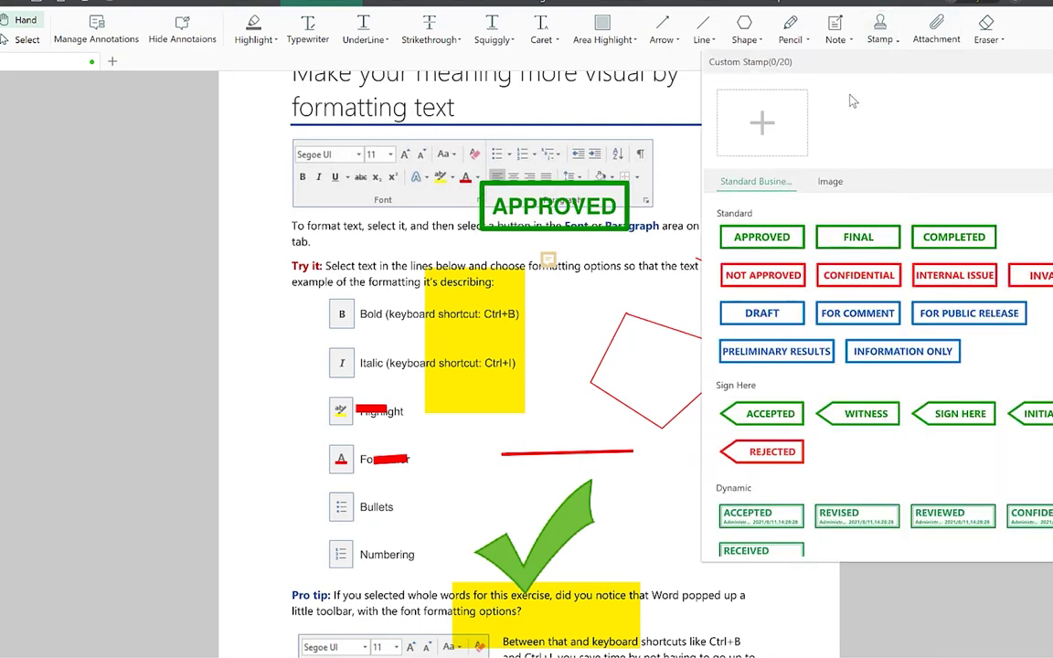
click(763, 123)
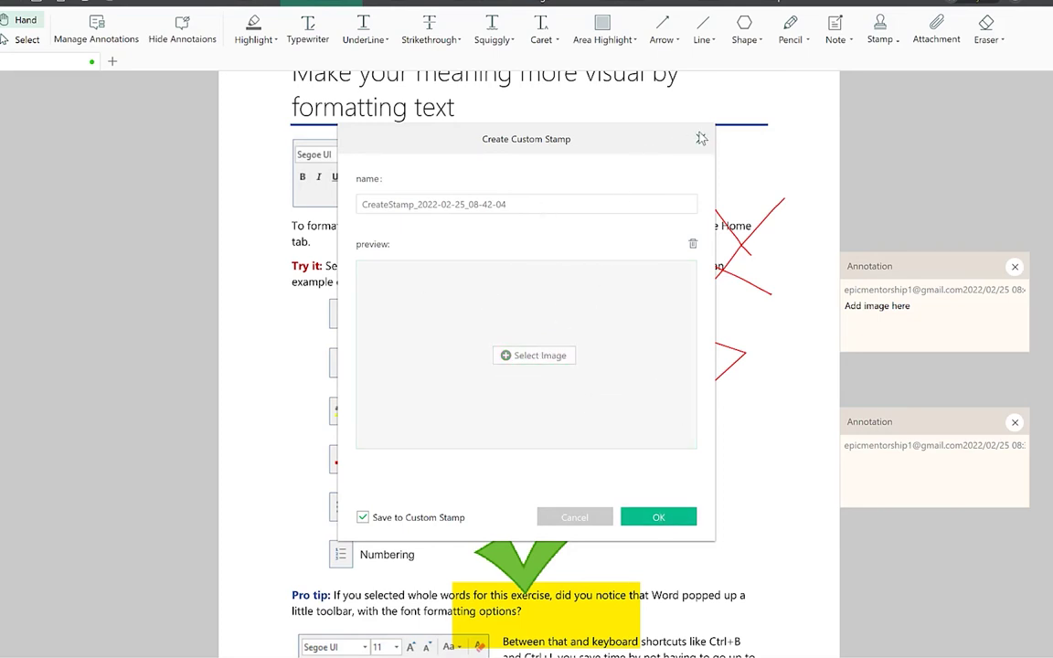
click(573, 517)
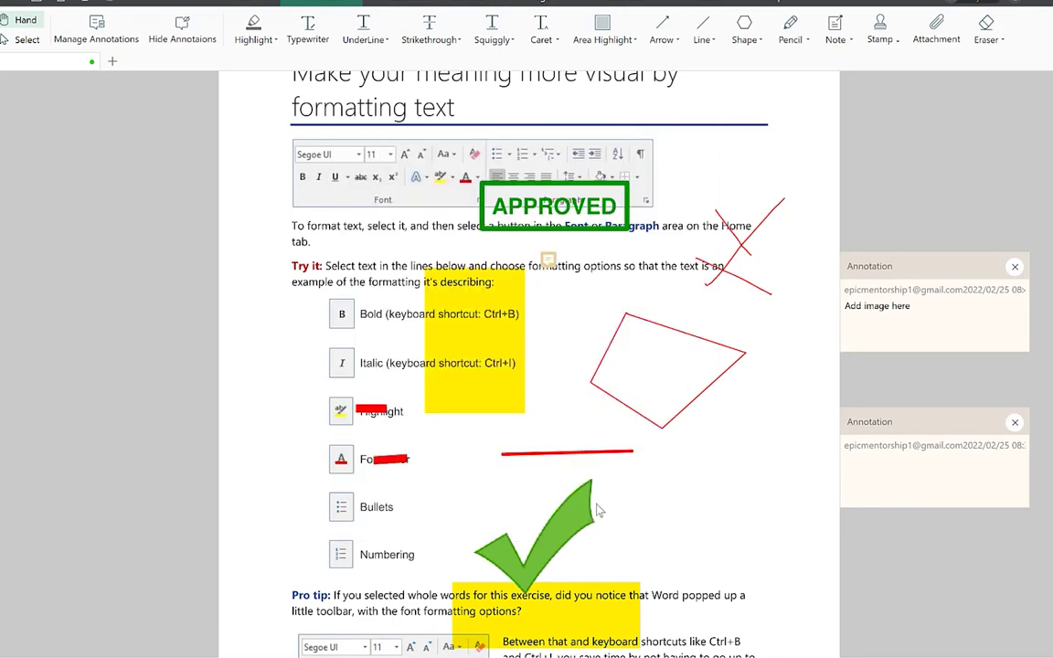
Look through the Eraser's weight and line color options and erase across the APPROVED stamp and the "To format text" paragraph
click(932, 41)
click(1003, 41)
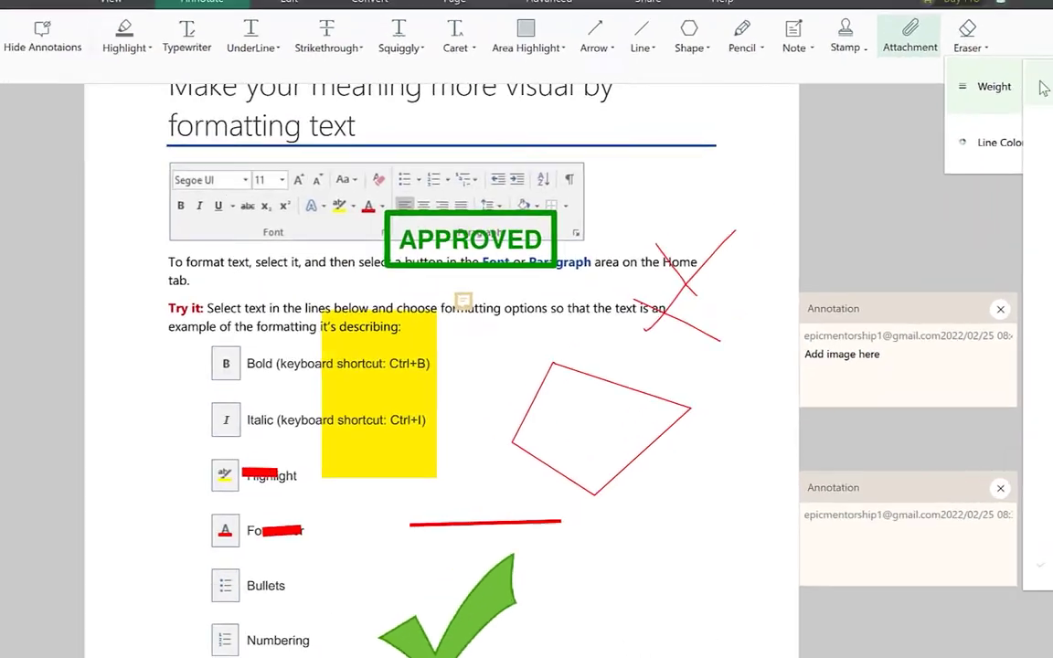
mouse_move(918, 79)
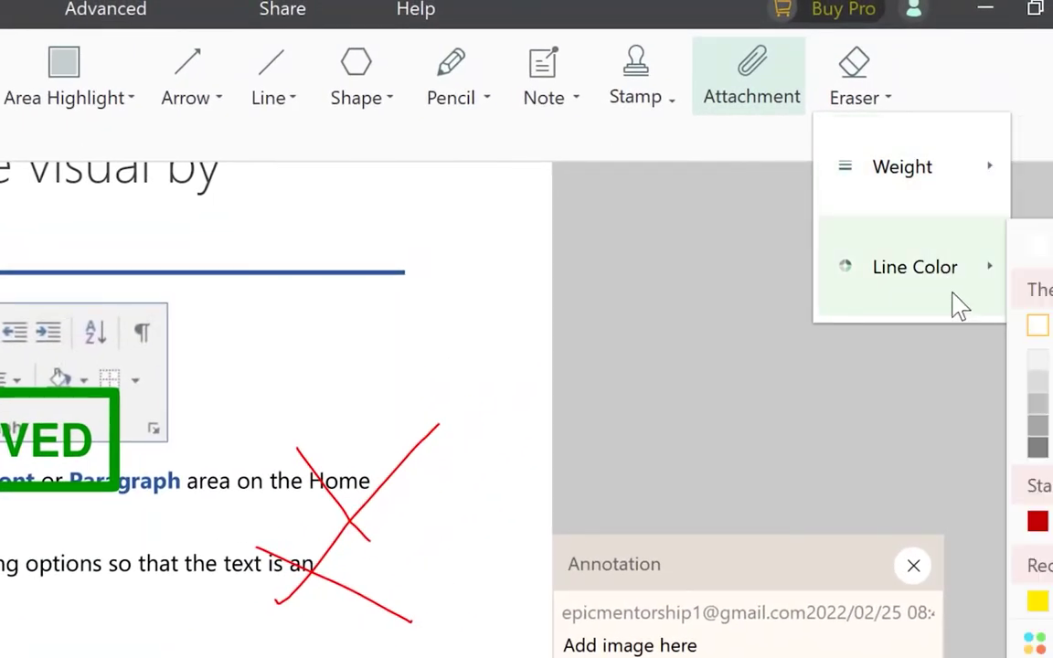
click(856, 84)
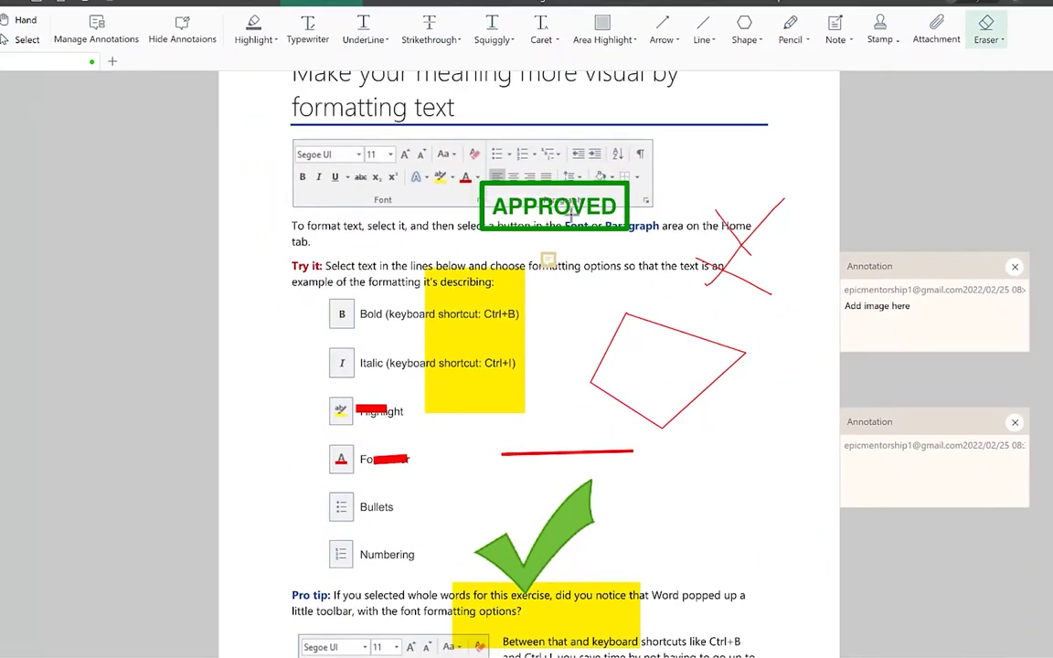
mouse_move(393, 227)
mouse_down()
mouse_move(597, 235)
mouse_move(565, 218)
mouse_up()
mouse_move(638, 187)
mouse_down()
mouse_move(548, 169)
mouse_move(676, 205)
mouse_move(391, 217)
mouse_move(359, 196)
mouse_move(264, 209)
mouse_move(329, 239)
mouse_move(427, 201)
mouse_move(588, 210)
mouse_up()
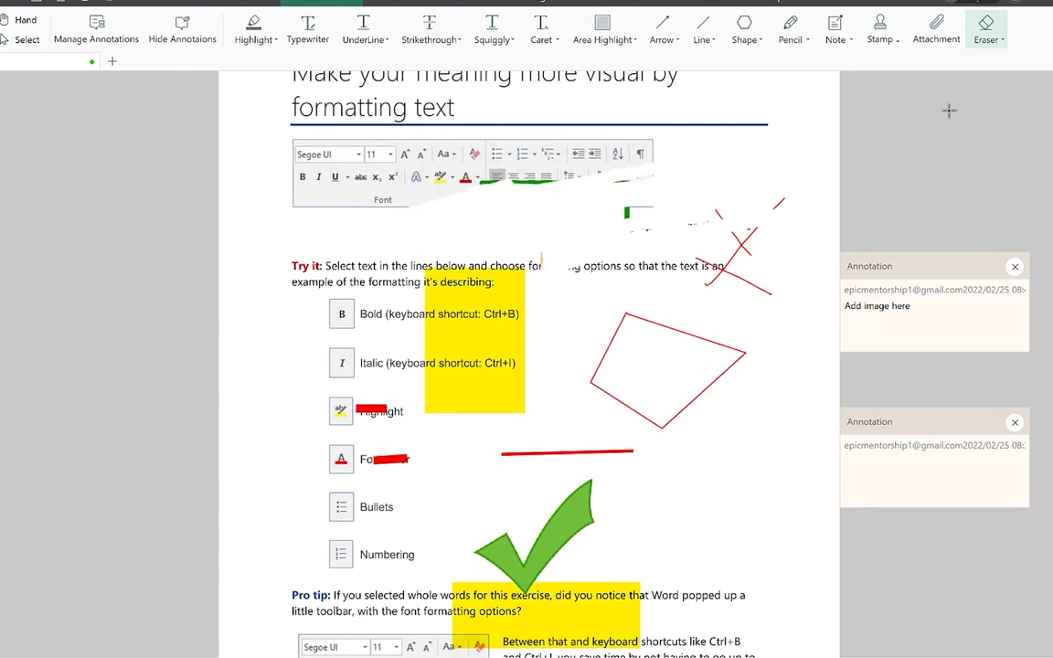
click(1001, 46)
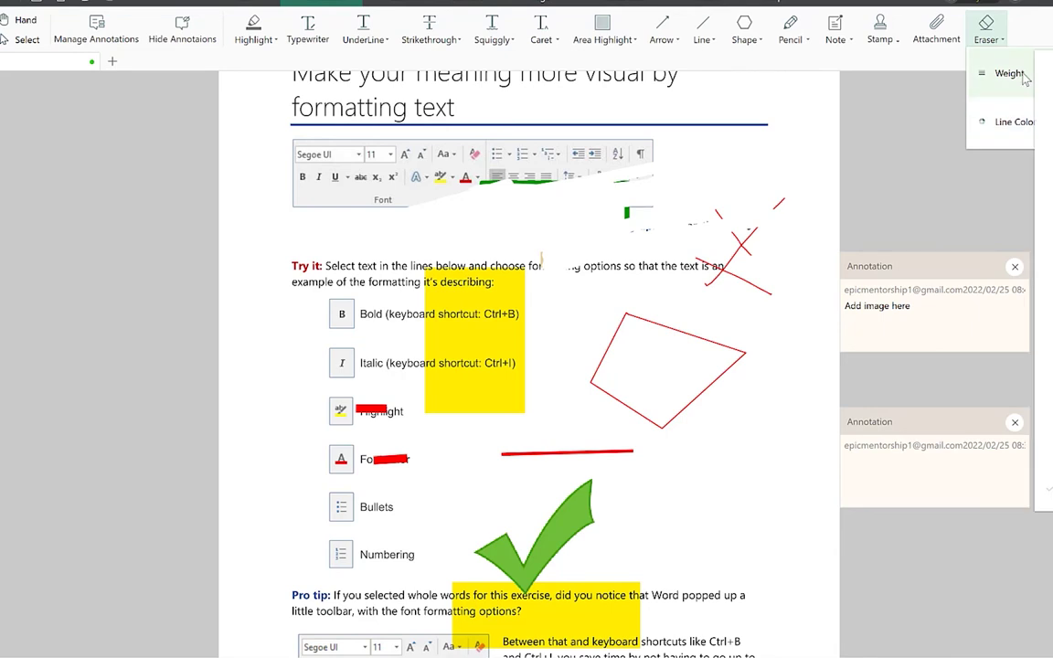
click(617, 240)
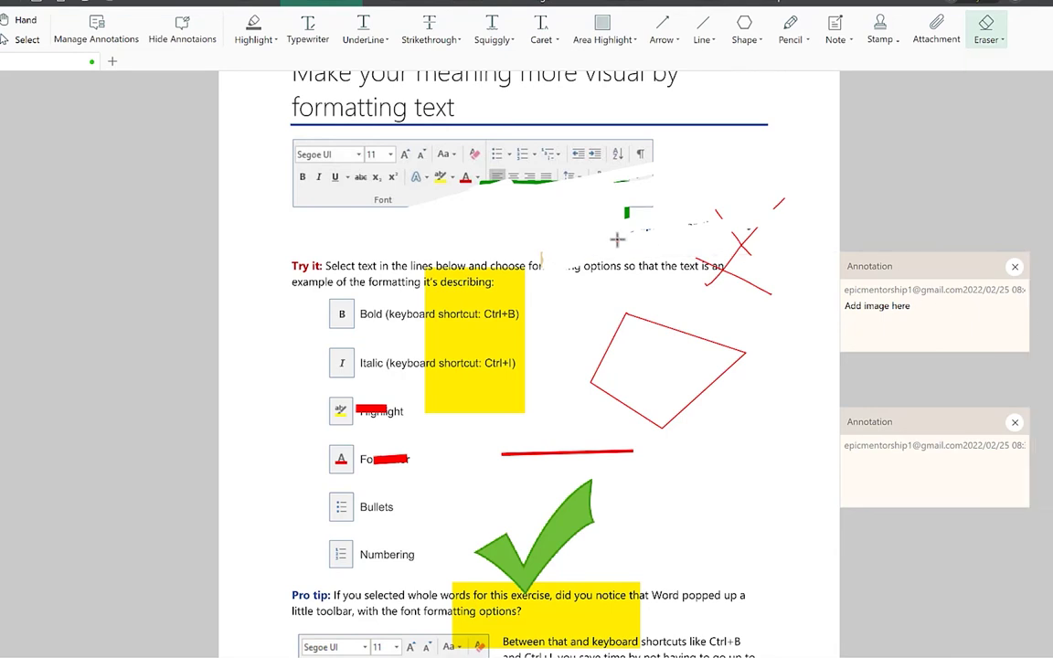
Erase across the start of the "Try it" paragraph below the Font toolbar picture
mouse_move(477, 282)
mouse_down()
mouse_move(411, 269)
mouse_move(316, 273)
mouse_move(512, 279)
mouse_up()
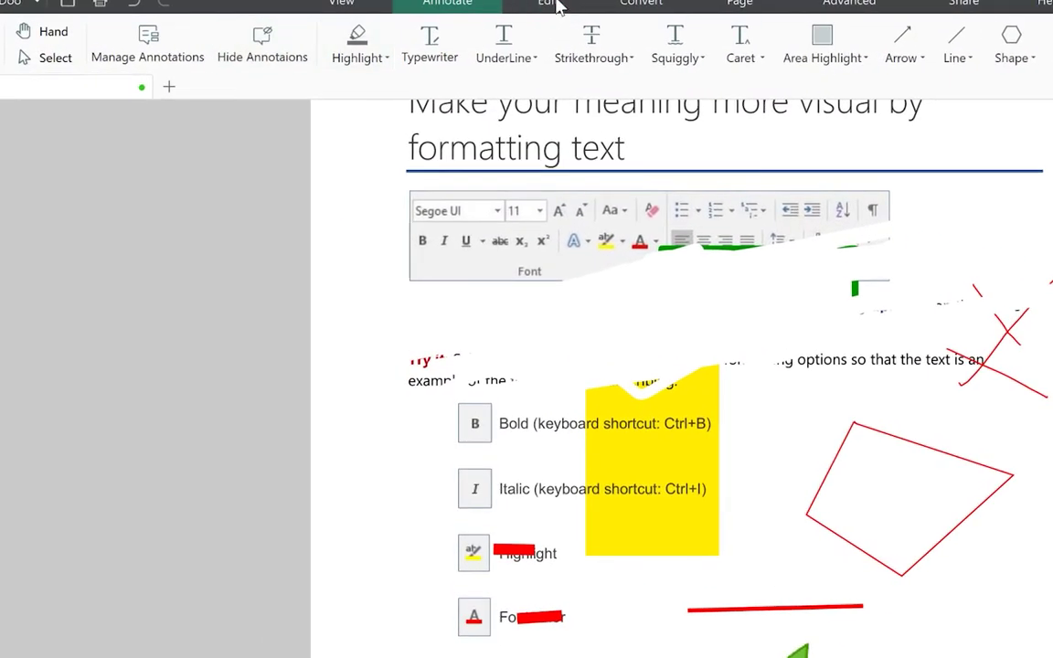
Edit the page text to add "Welcome to epic mentorshp" at the end of item 1 under the Heading 1 "Try it" line
click(547, 4)
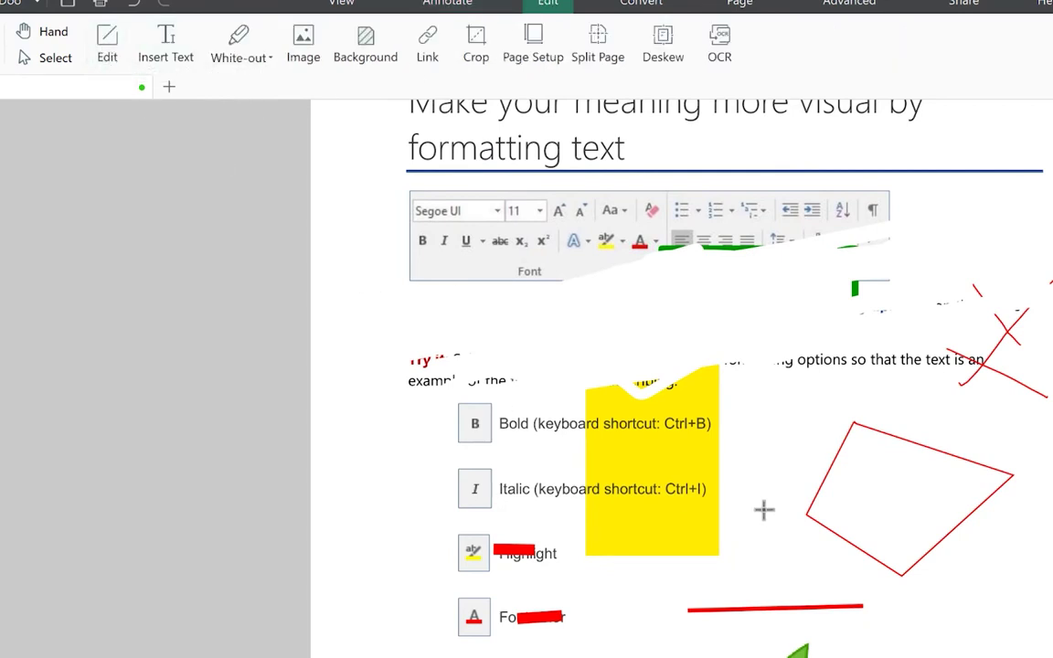
scroll(763, 509, down, 10)
scroll(669, 404, up, 1)
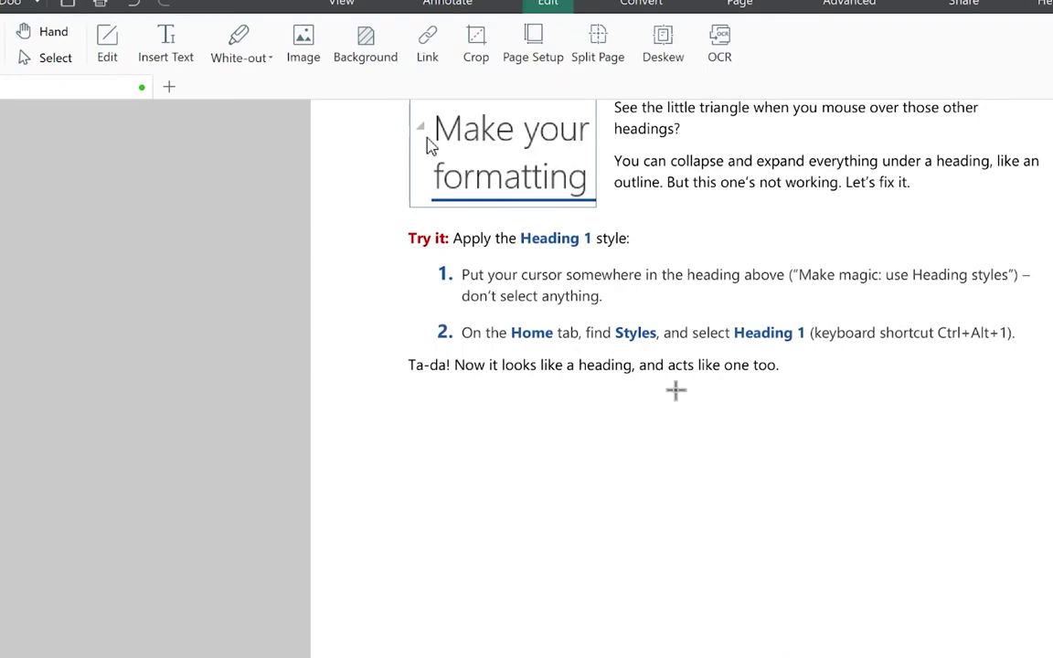
scroll(675, 390, up, 2)
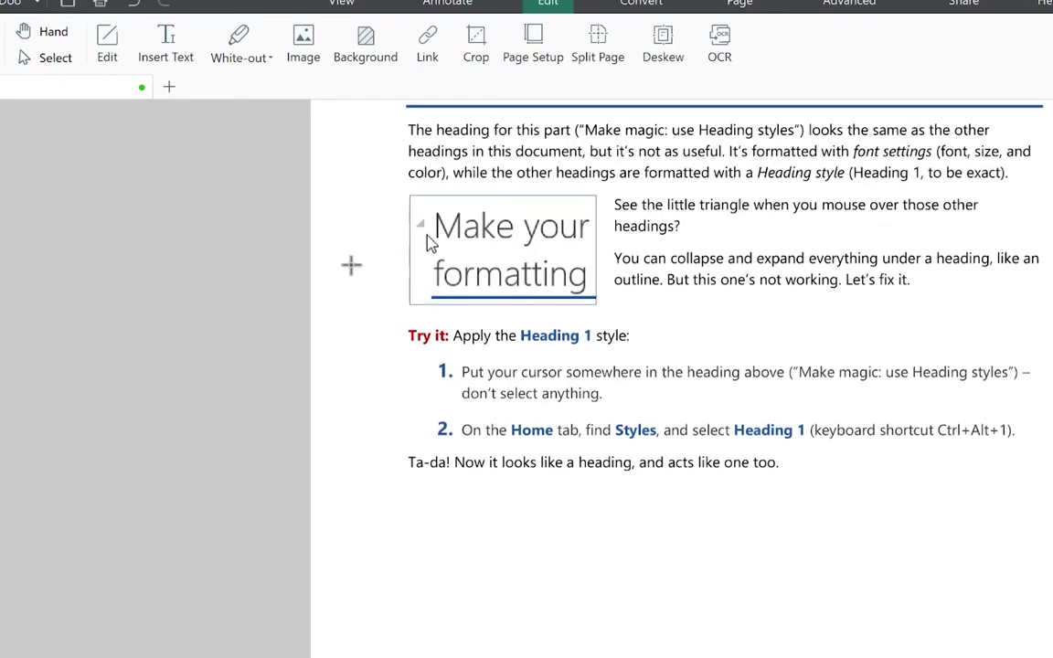
click(101, 48)
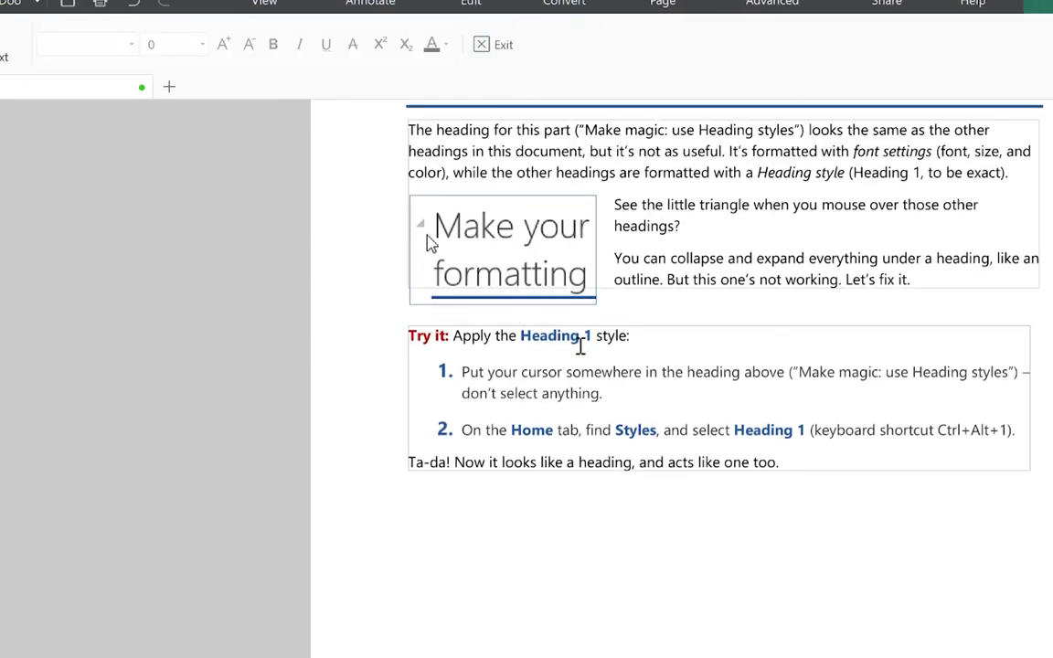
click(599, 392)
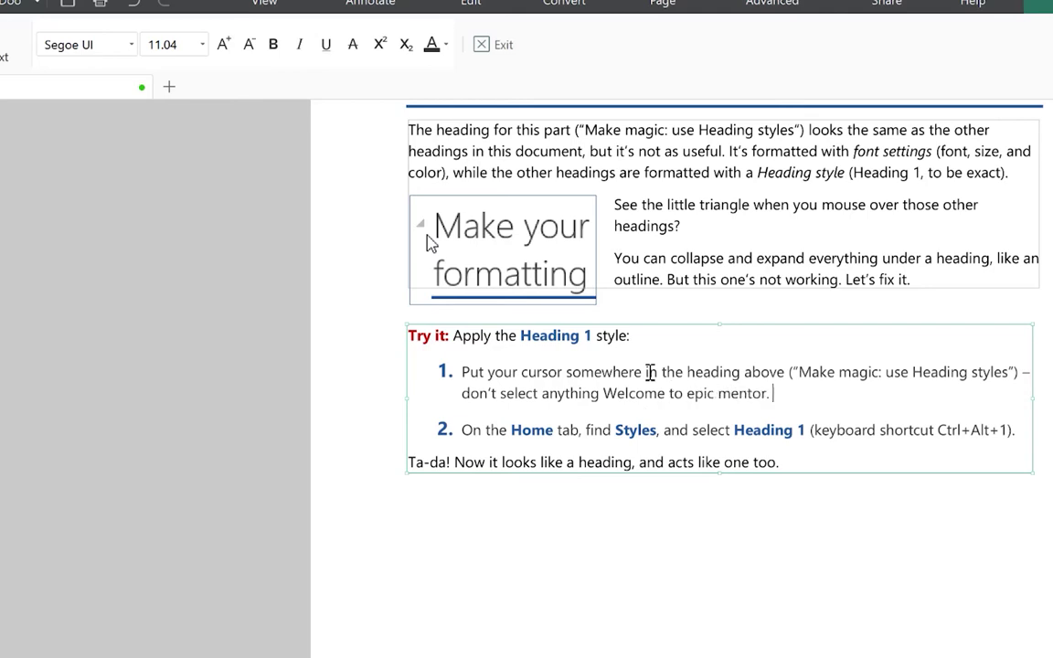
Change the font of the italic words "Heading style" in the opening paragraph to Agency FB
click(756, 170)
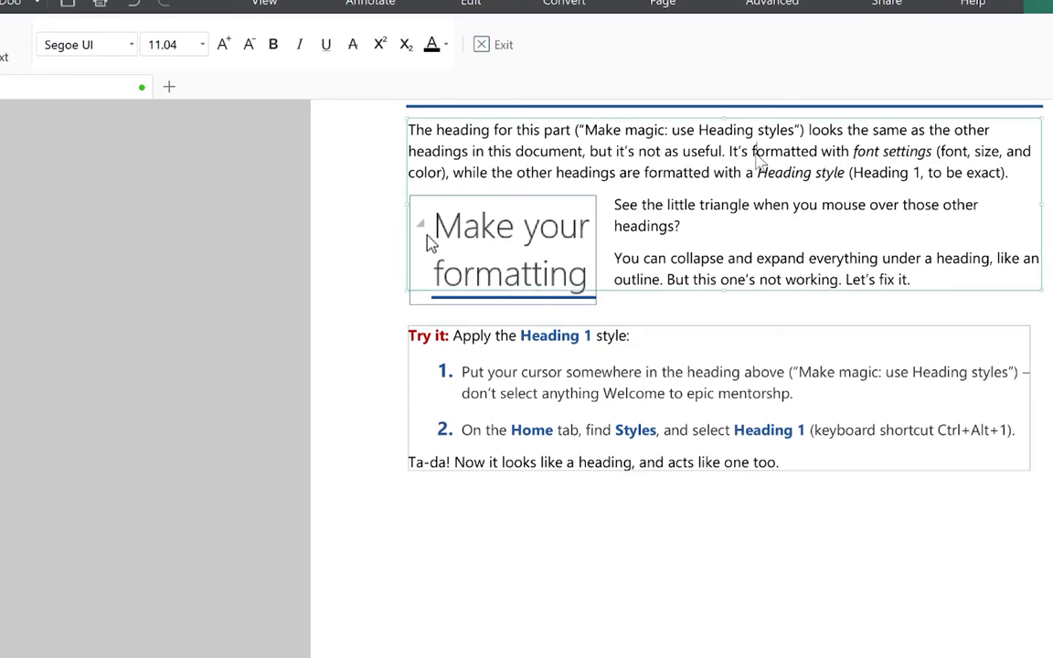
drag(754, 172, 841, 172)
click(802, 205)
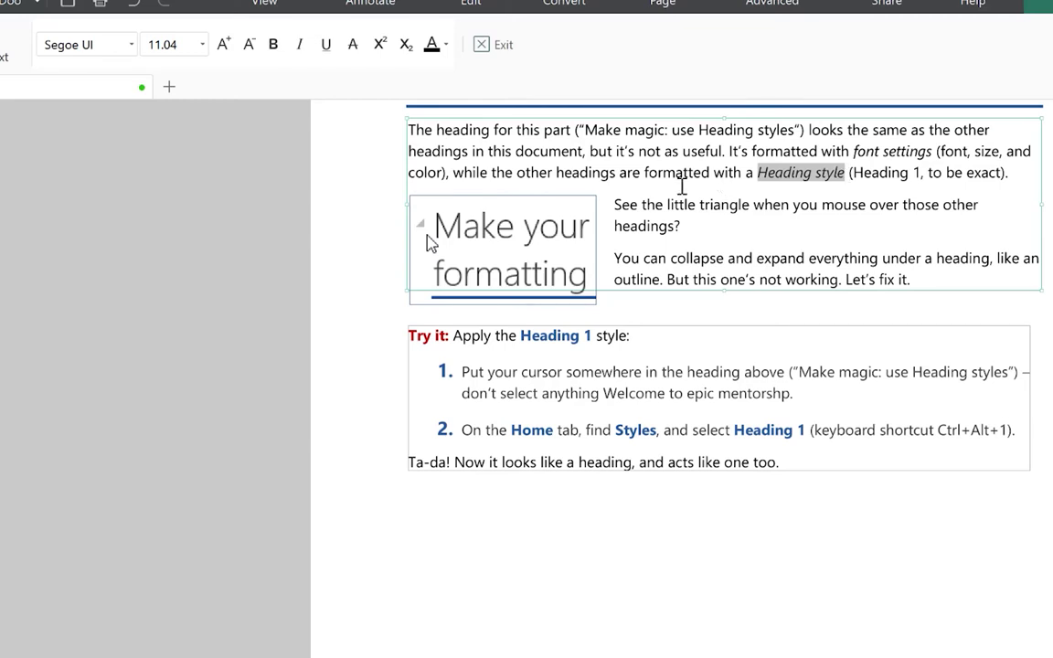
click(297, 49)
click(297, 50)
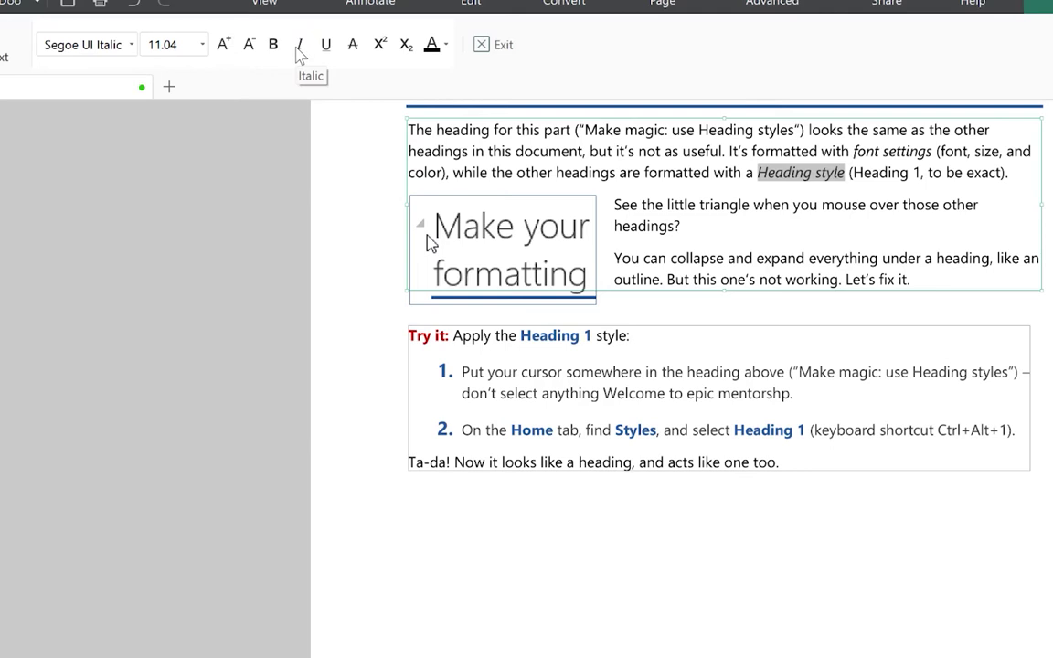
click(105, 45)
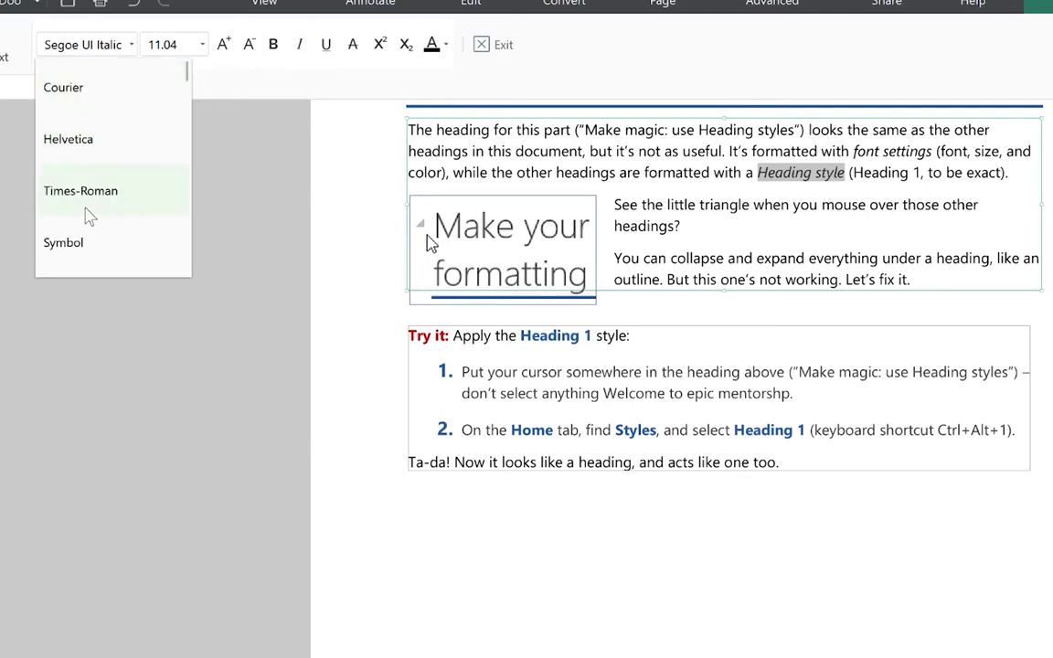
scroll(91, 203, down, 1)
scroll(87, 196, down, 5)
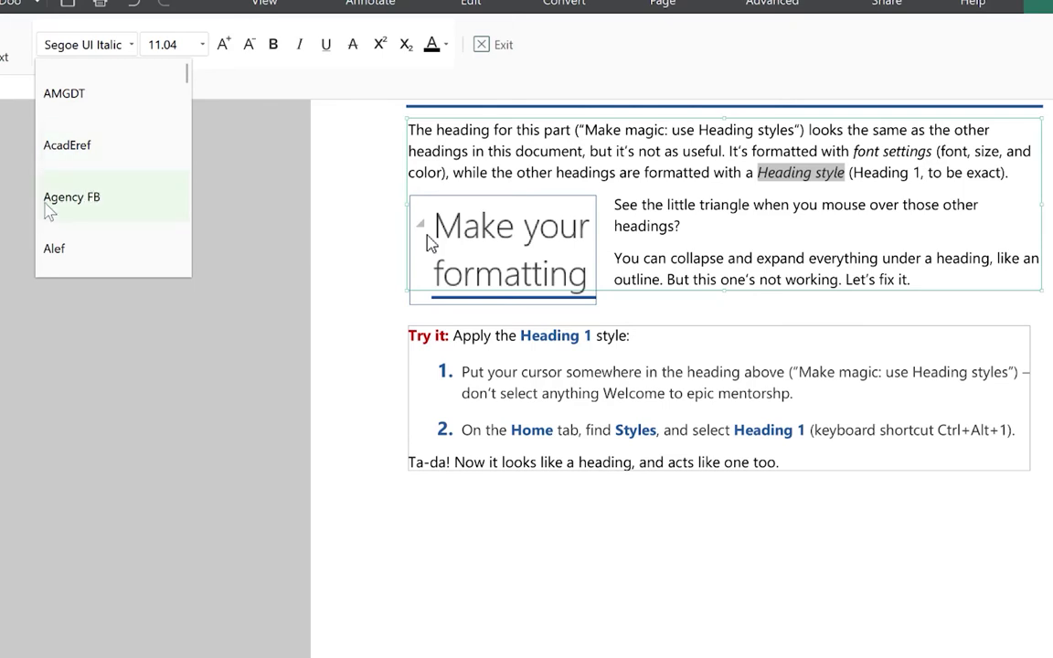
click(48, 214)
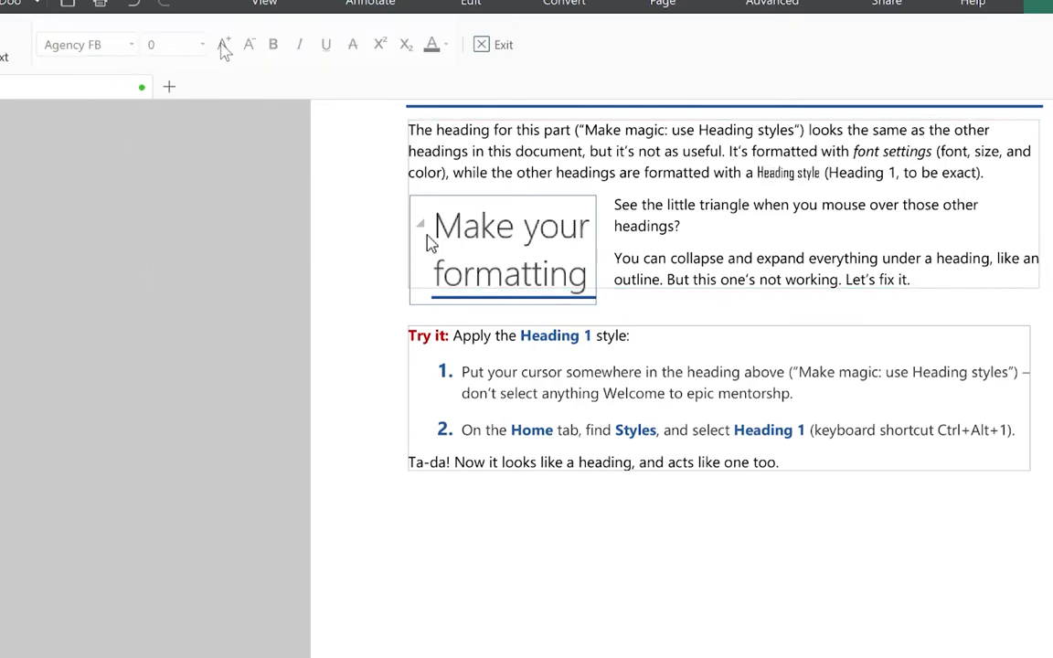
Try larger font sizes on the word "when" in the triangle sentence, settle on 12.04 and make it bold
double_click(783, 204)
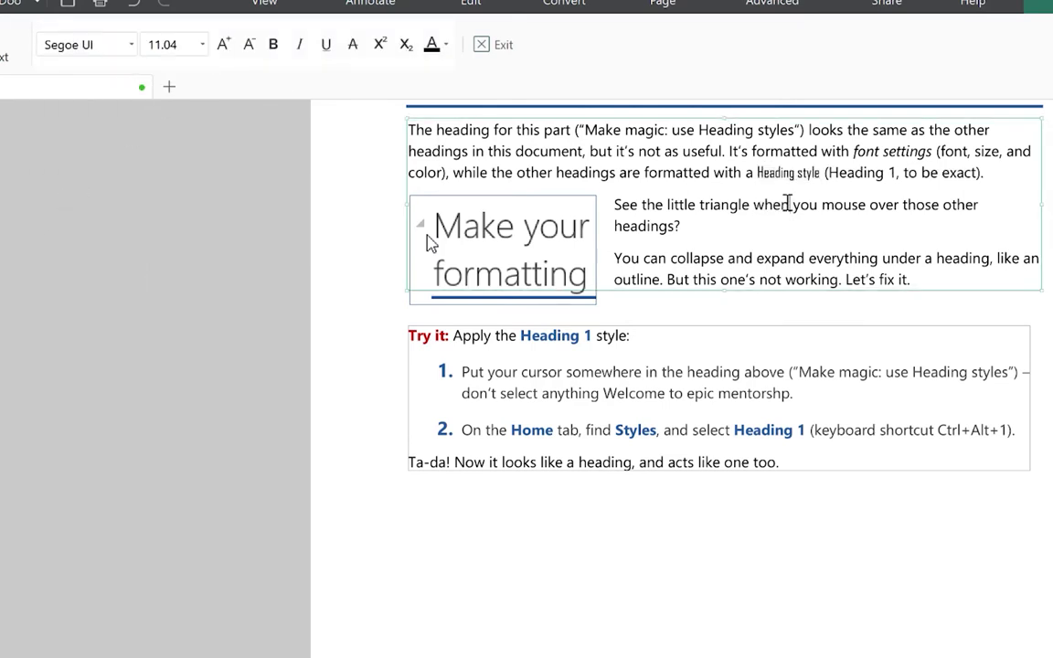
click(202, 46)
scroll(163, 165, down, 3)
scroll(161, 165, down, 1)
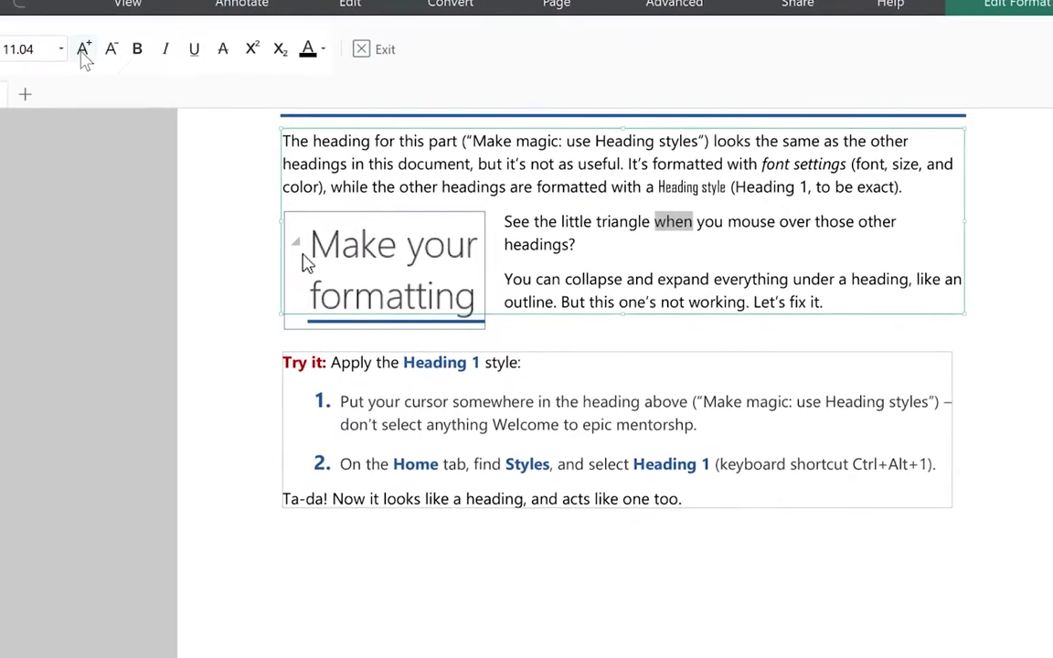
click(223, 44)
click(222, 44)
click(71, 50)
click(71, 49)
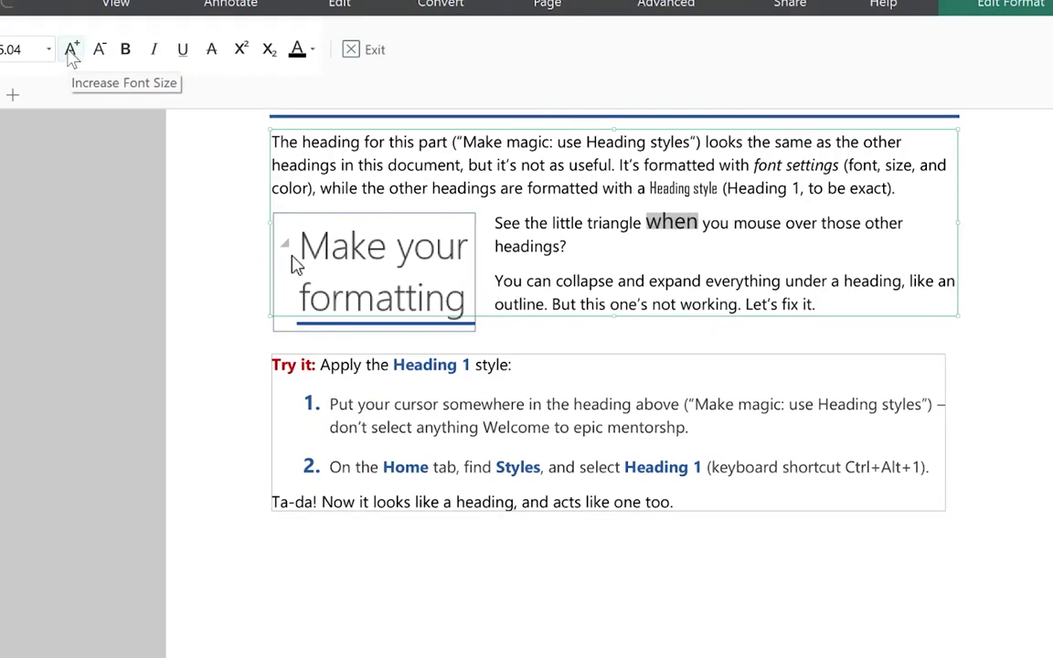
click(71, 50)
click(72, 49)
click(102, 51)
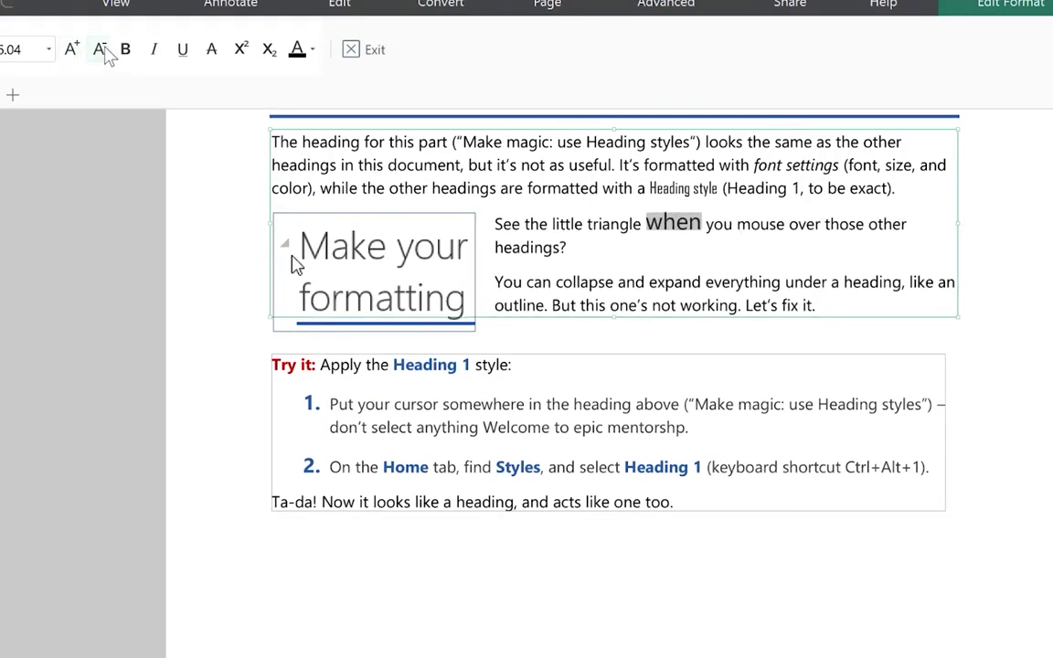
click(104, 52)
click(104, 52)
click(104, 52)
click(104, 52)
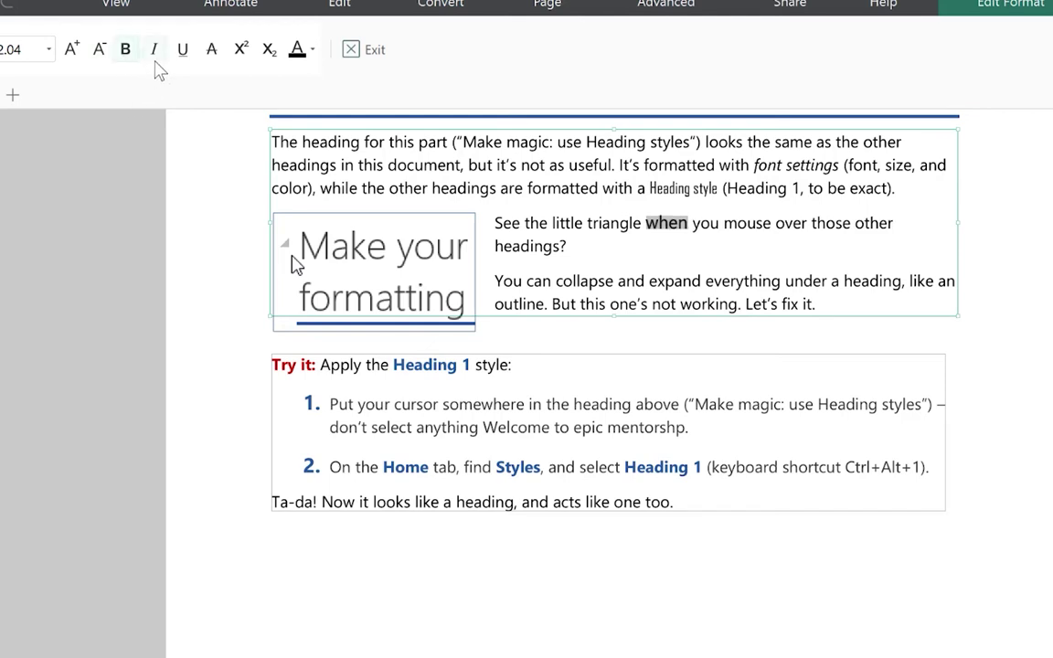
Toggle italic on and off for the word "when" and underline it
click(156, 61)
click(156, 62)
click(184, 60)
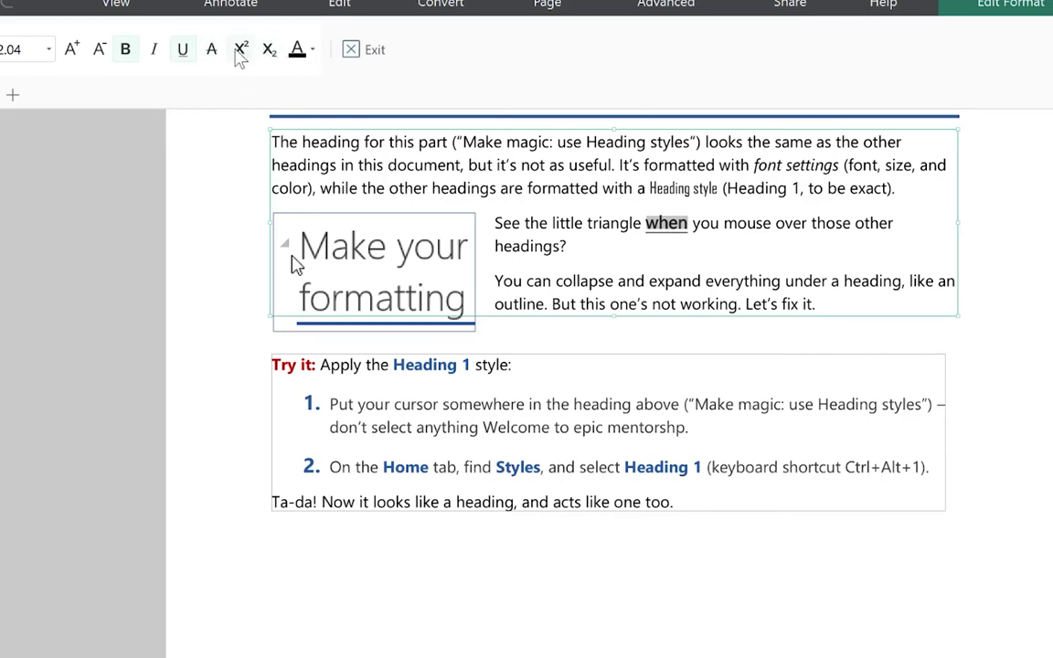
Add "X2" on a new line below the "Ta-da!" sentence, formatting its 2 first as superscript and finally as an orange subscript
click(535, 567)
click(708, 500)
key(Return)
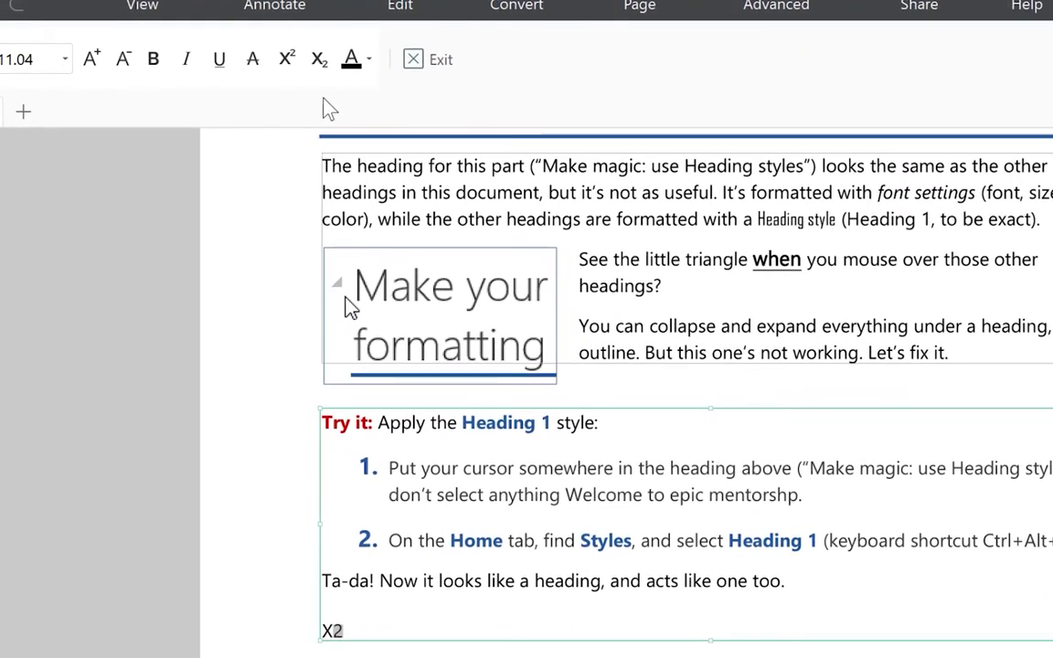
click(288, 60)
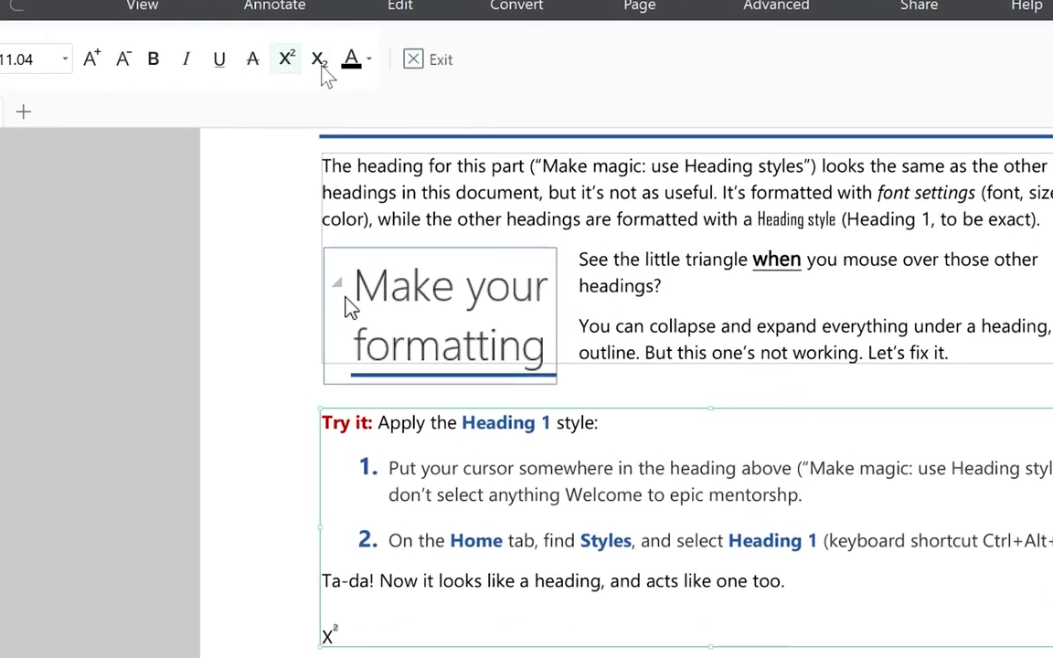
click(318, 60)
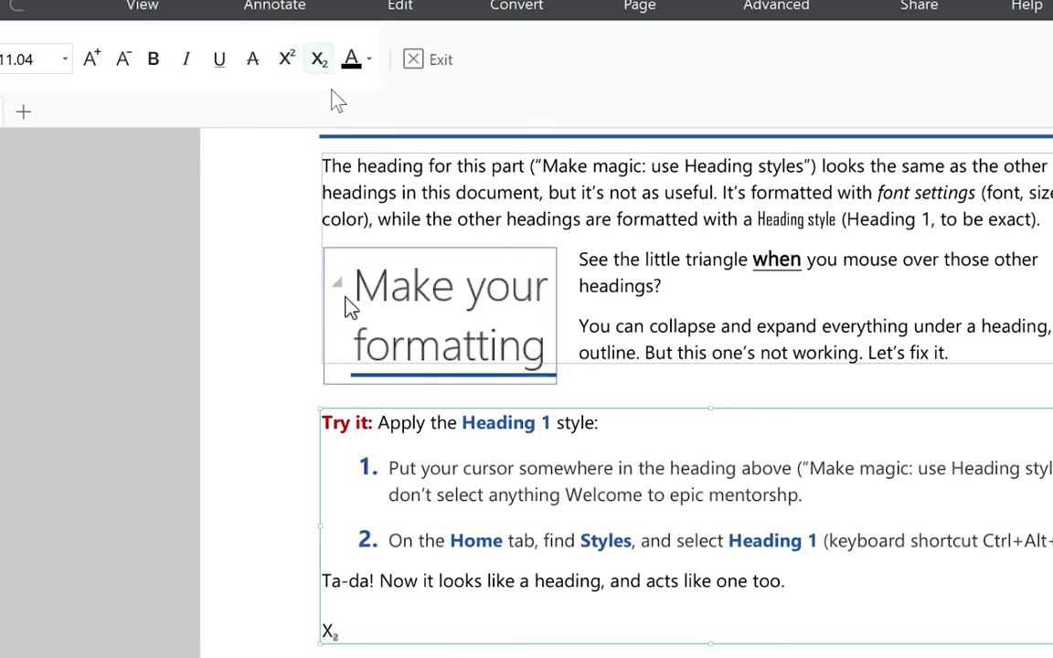
click(368, 59)
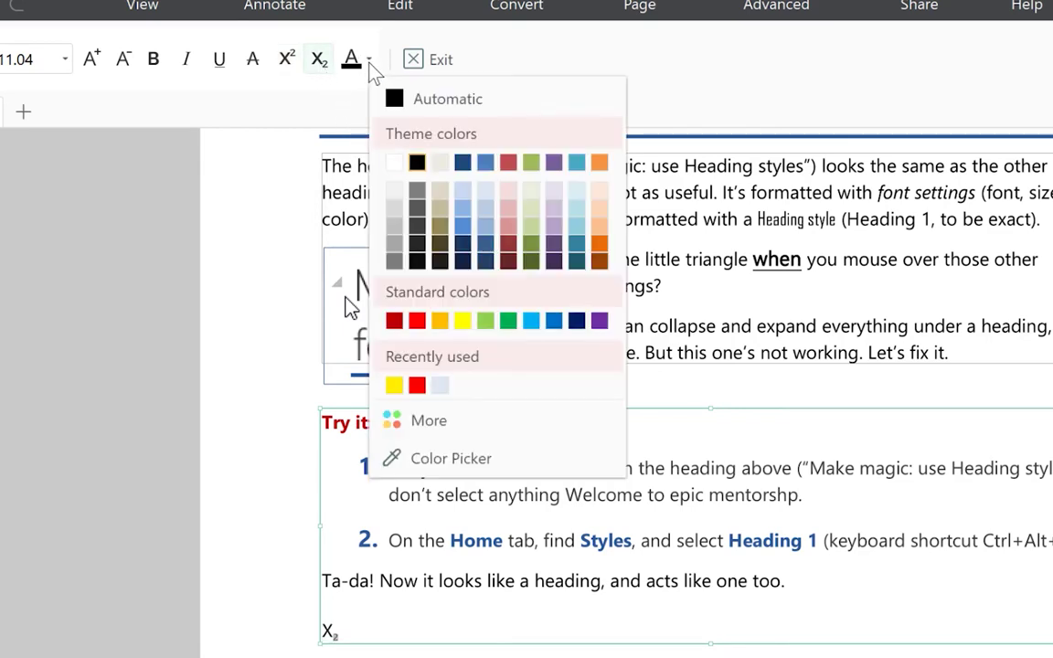
click(599, 242)
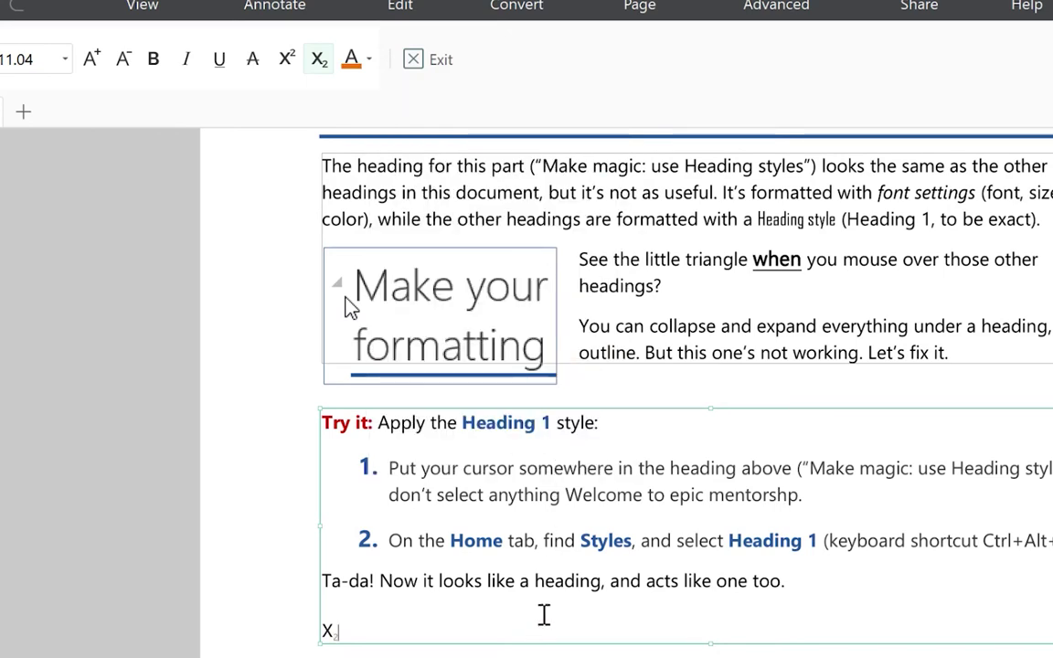
Color the text from "somewhere" in item 1 through the "Ta-da!" sentence dark red, and leave text editing
click(751, 581)
drag(798, 596, 522, 460)
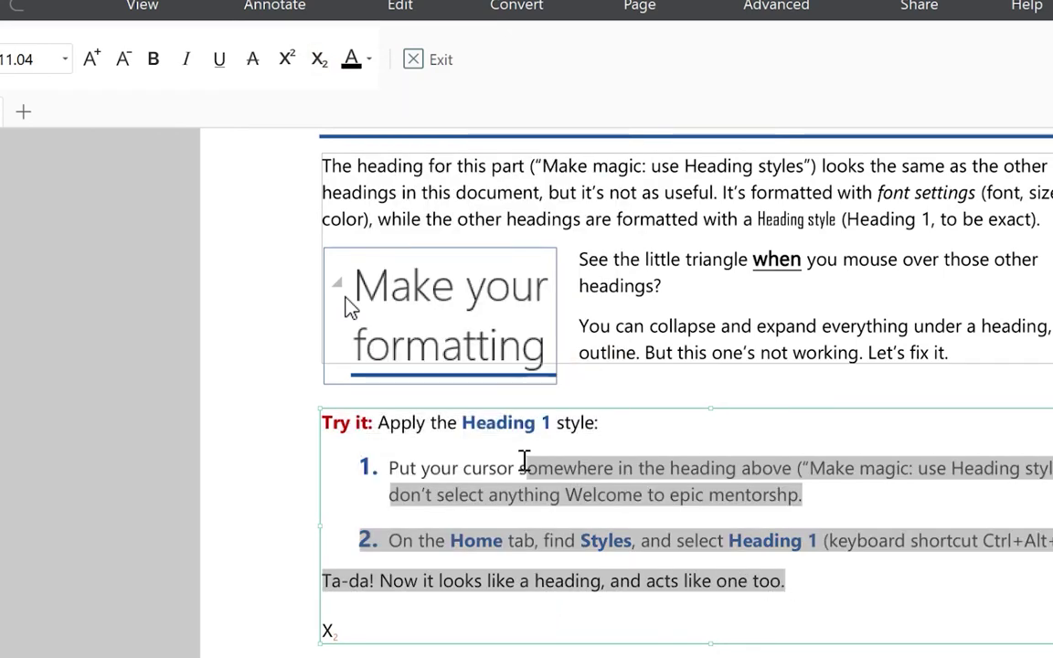
click(368, 59)
click(416, 319)
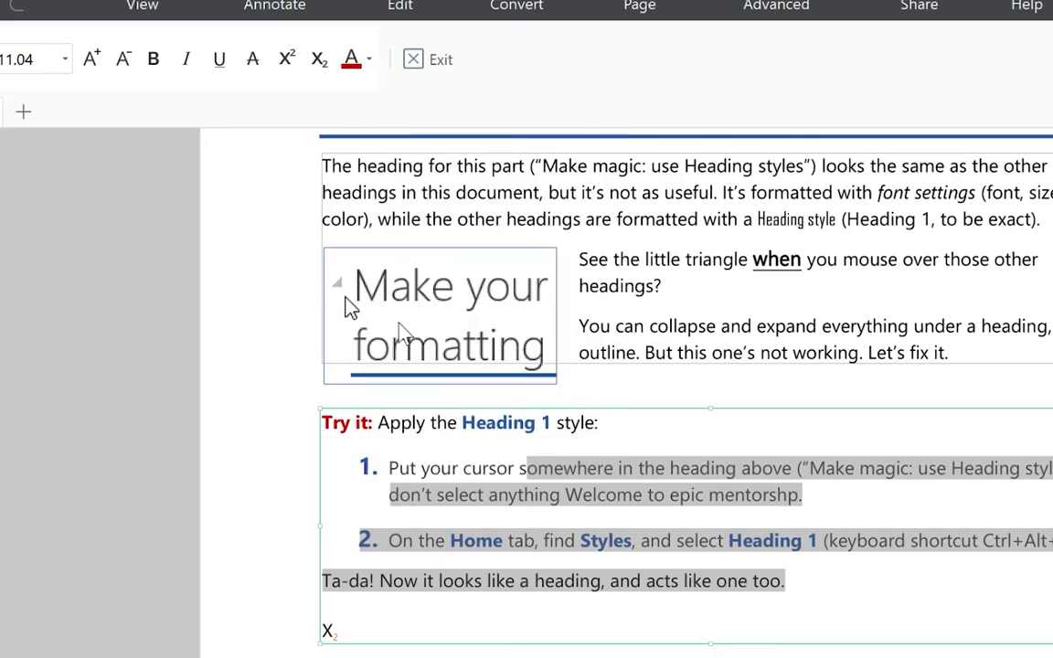
click(617, 530)
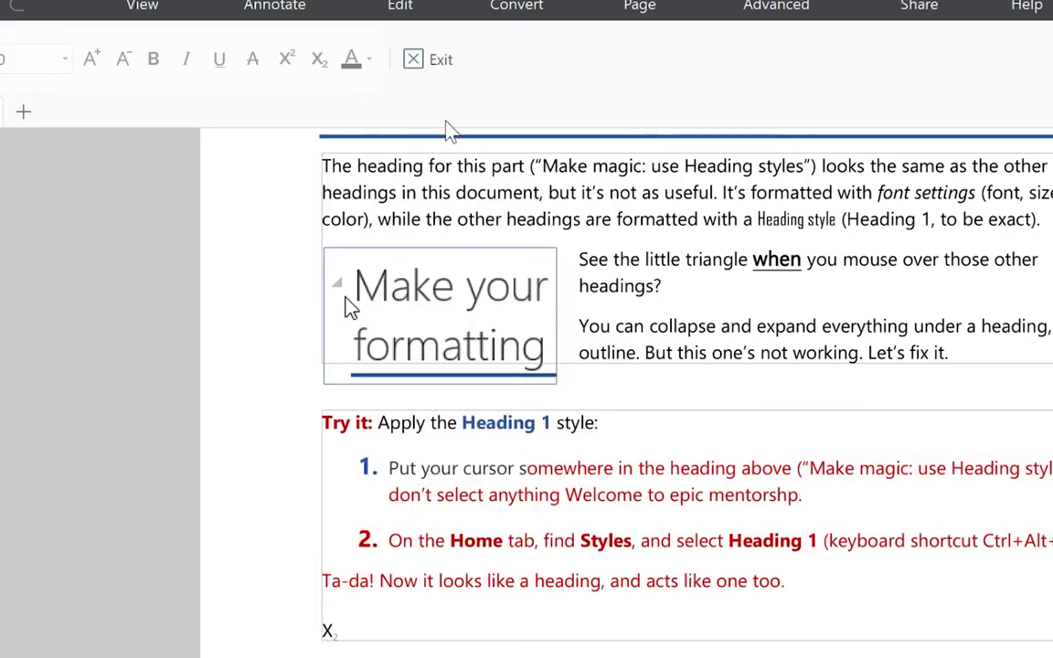
click(428, 66)
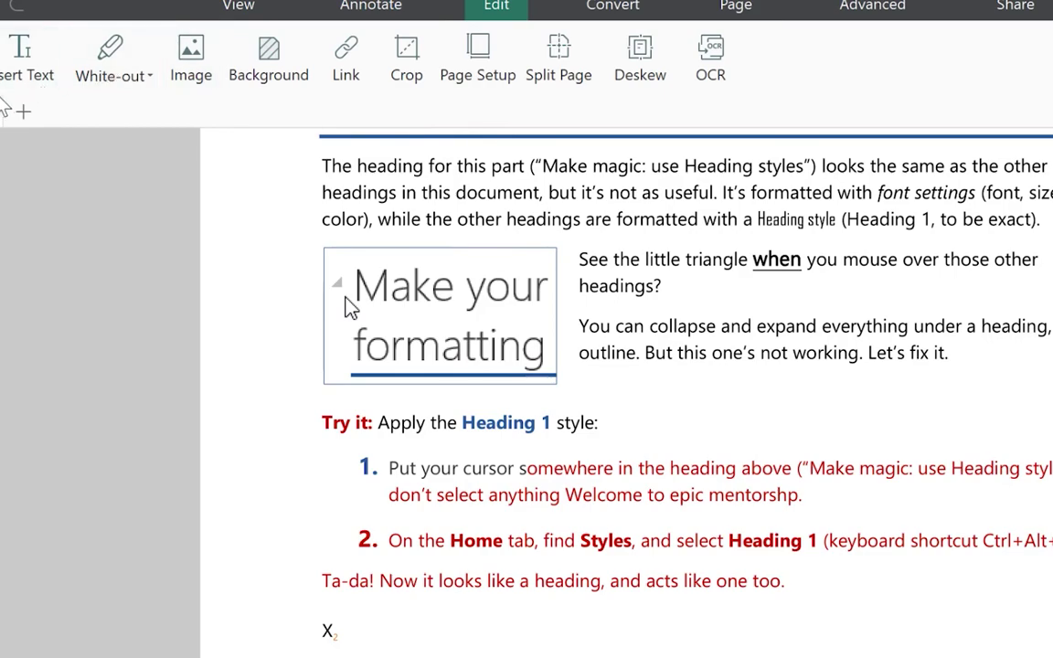
Insert the text "Please remember to subscrib" in the blank area below the X2 line
click(29, 56)
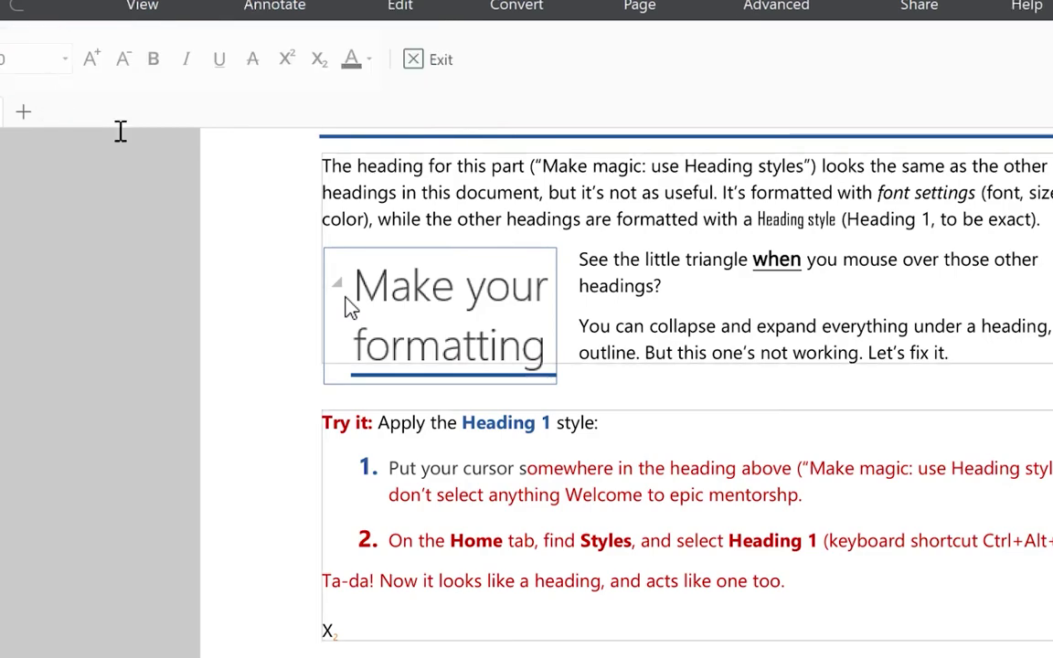
click(346, 306)
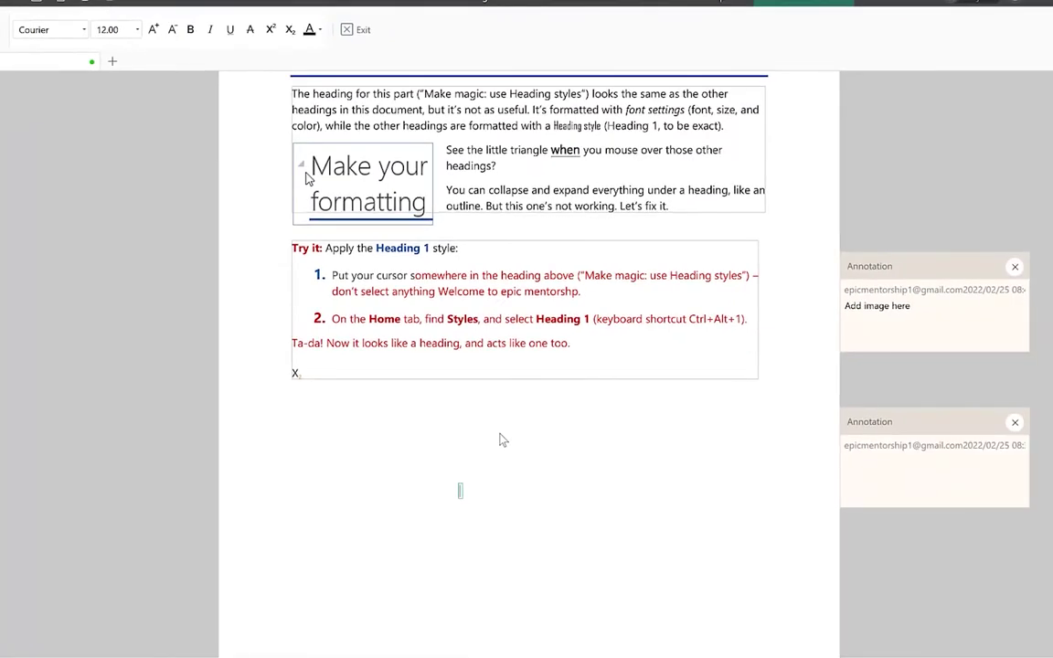
text(Please rem)
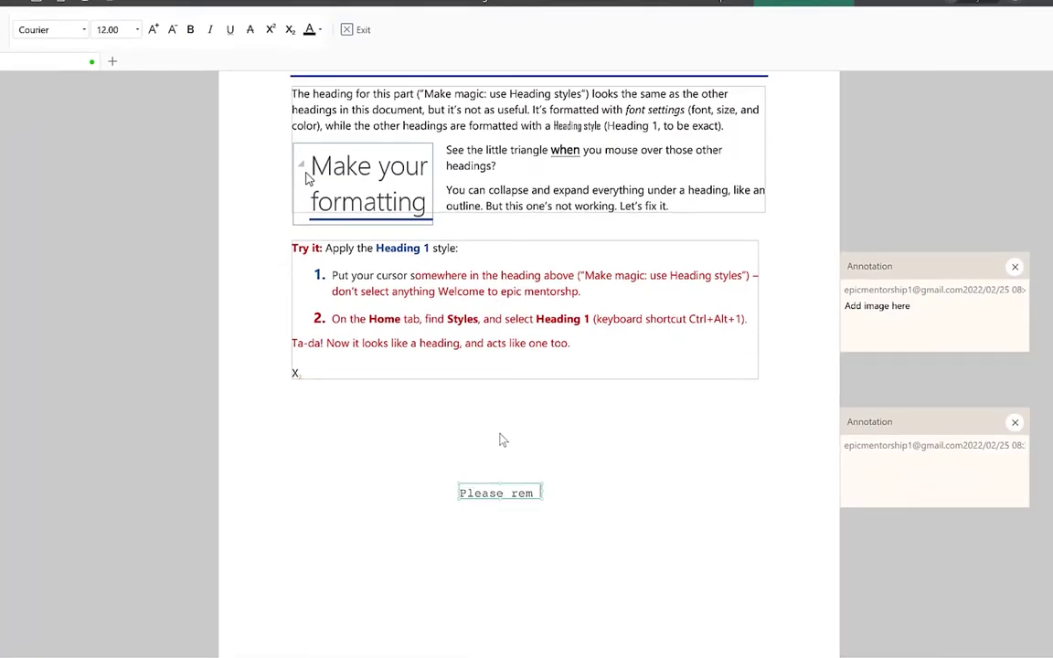
text(ember to subs crib be to)
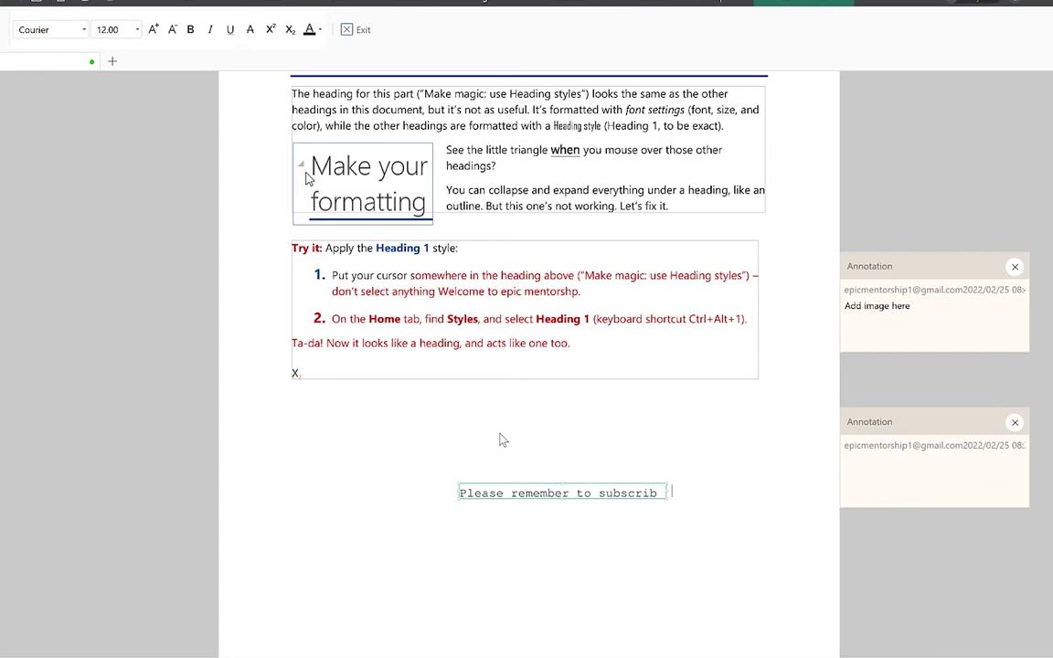
key(BackSpace)
key(BackSpace)
key(BackSpace)
Select the inserted text, look through its font and size choices, and leave text editing without changing them
double_click(525, 487)
triple_click(529, 484)
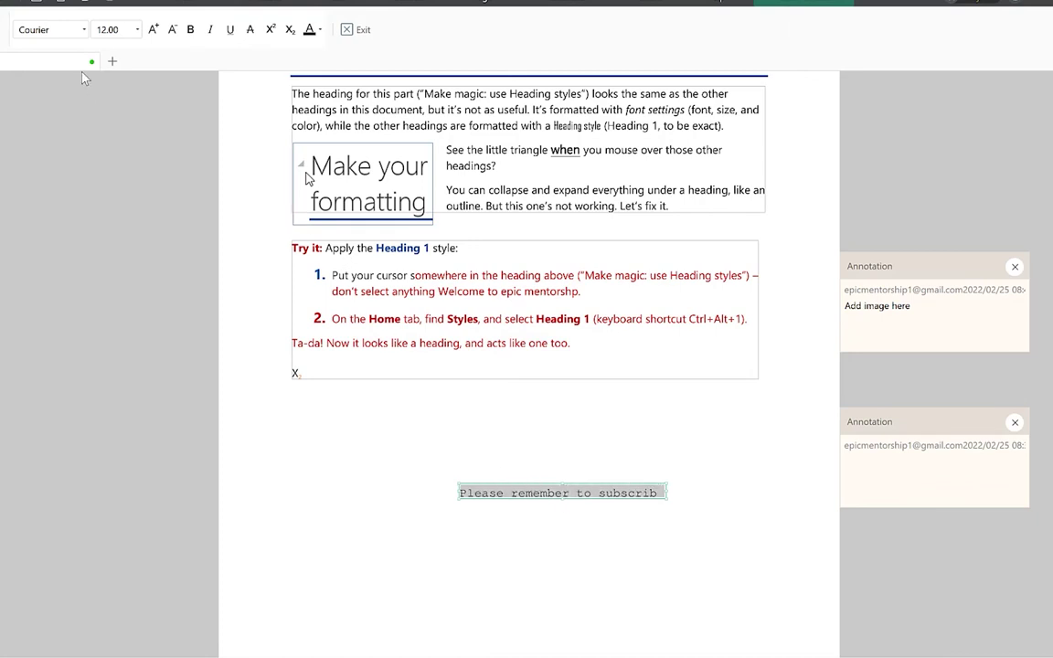
click(64, 34)
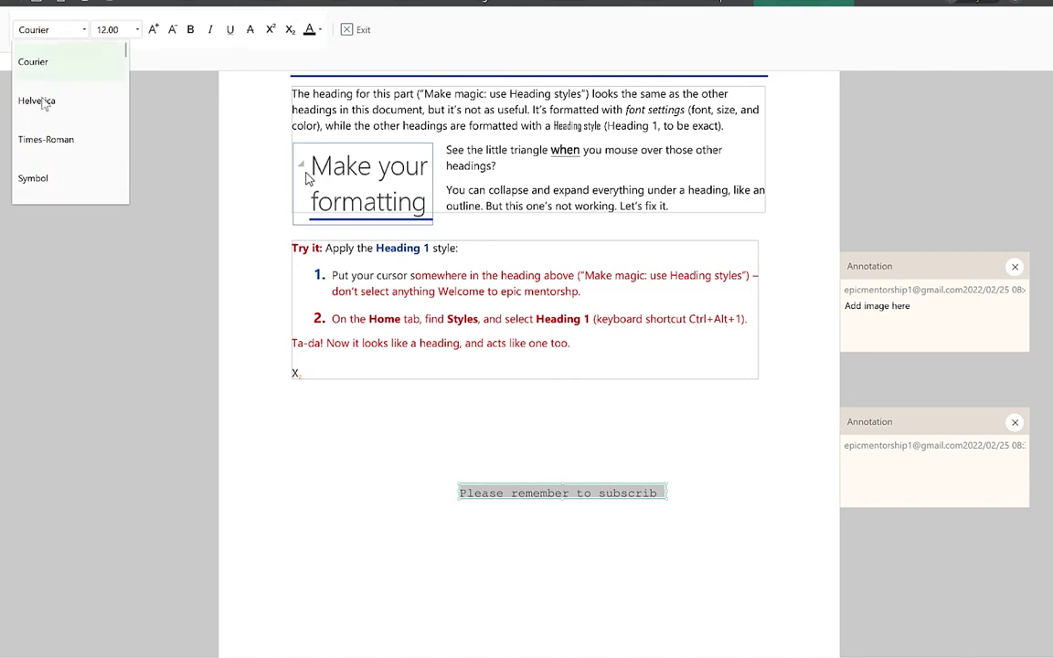
click(139, 31)
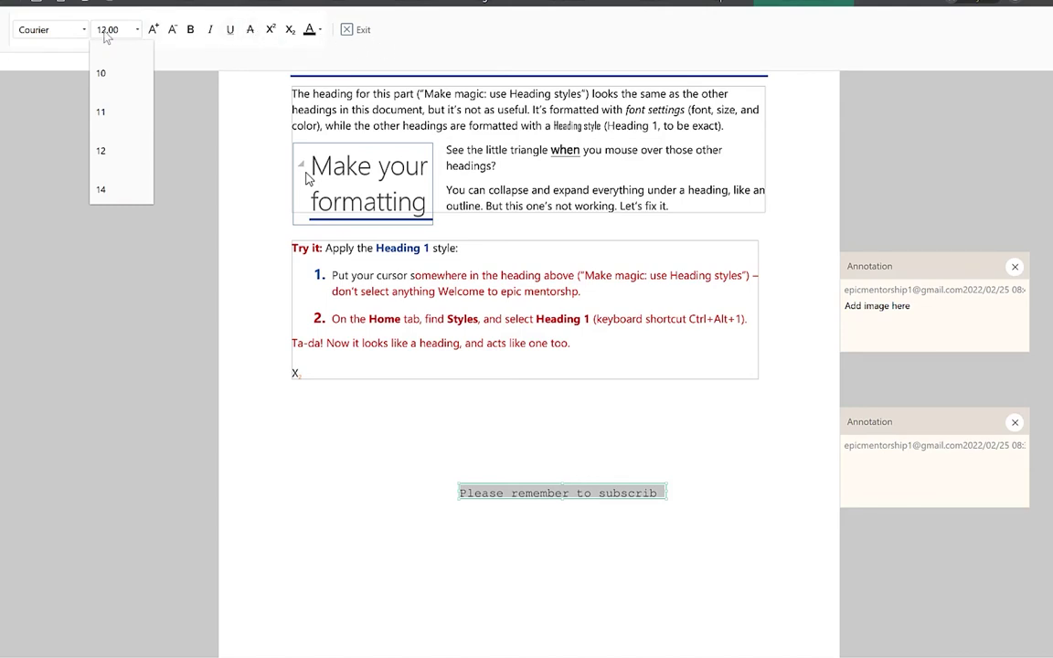
click(356, 35)
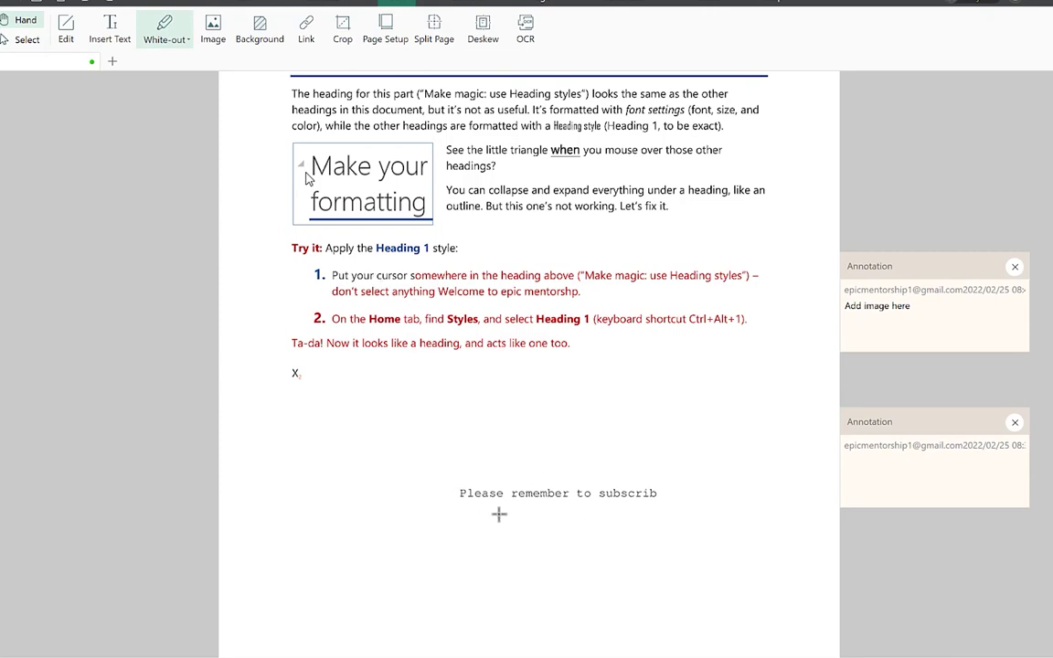
White out the "Please remember to subscrib" text and the Try it section from its heading through the "Ta-da!" sentence
drag(467, 485, 664, 523)
drag(454, 481, 498, 512)
drag(399, 275, 583, 328)
drag(581, 267, 764, 324)
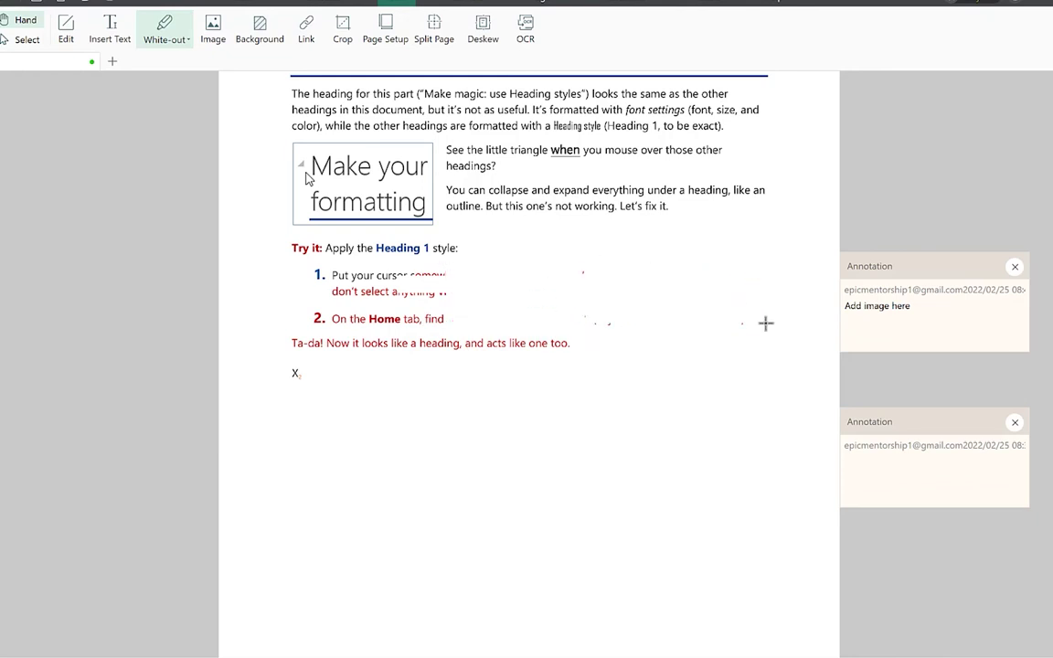
drag(290, 223, 628, 371)
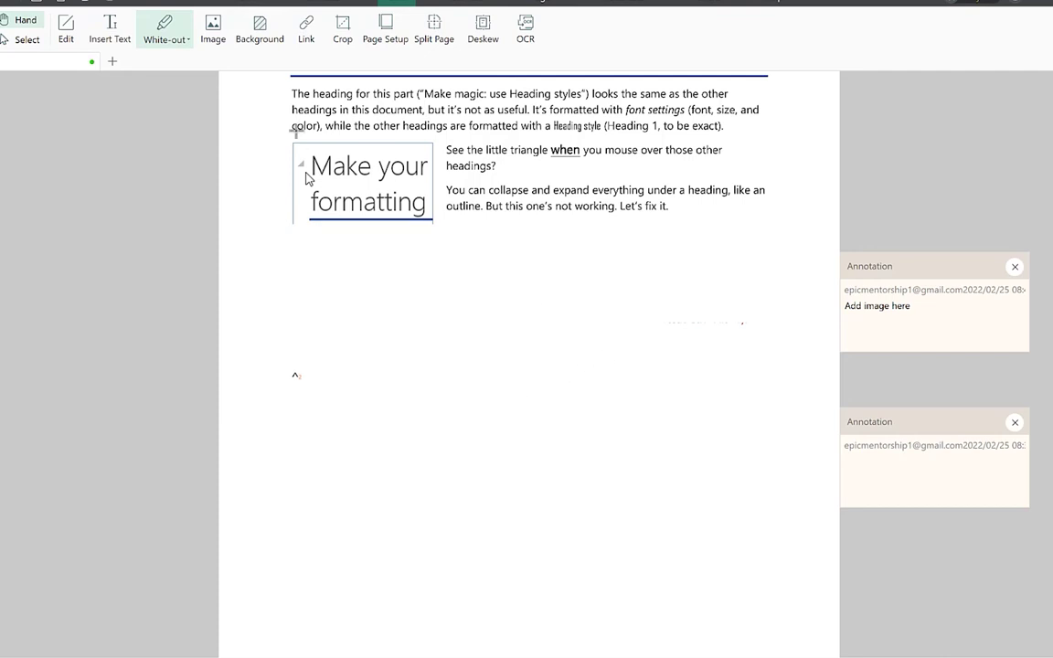
Insert the Desktop picture "WhatsApp Image 2022-02-10 at 22.00.24" into the whited-out area below the Make your formatting image
click(212, 39)
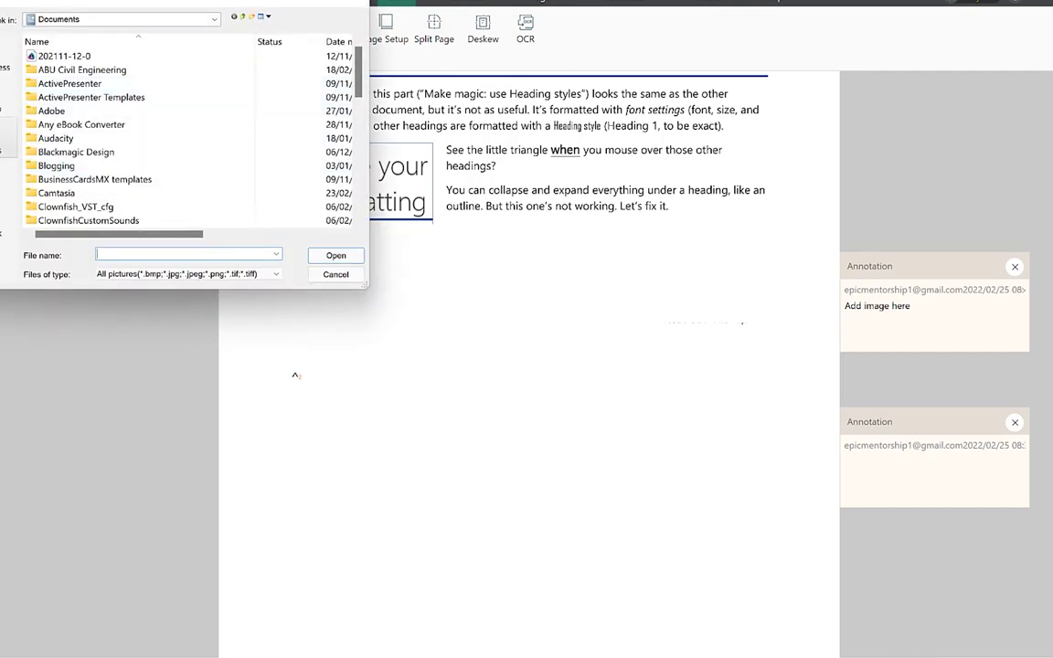
click(8, 91)
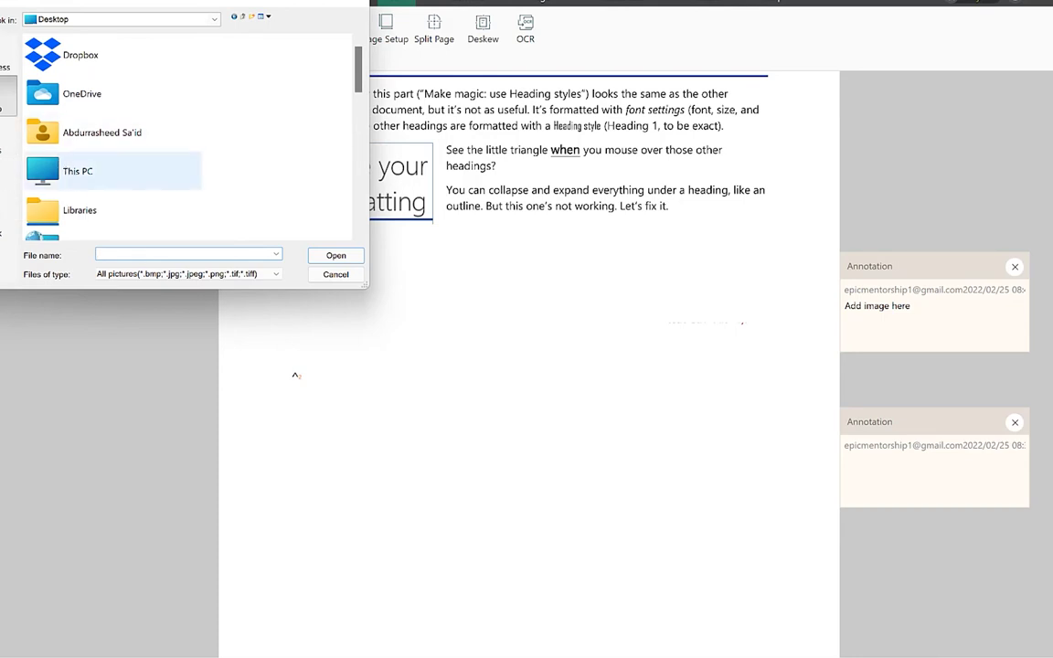
scroll(110, 146, down, 10)
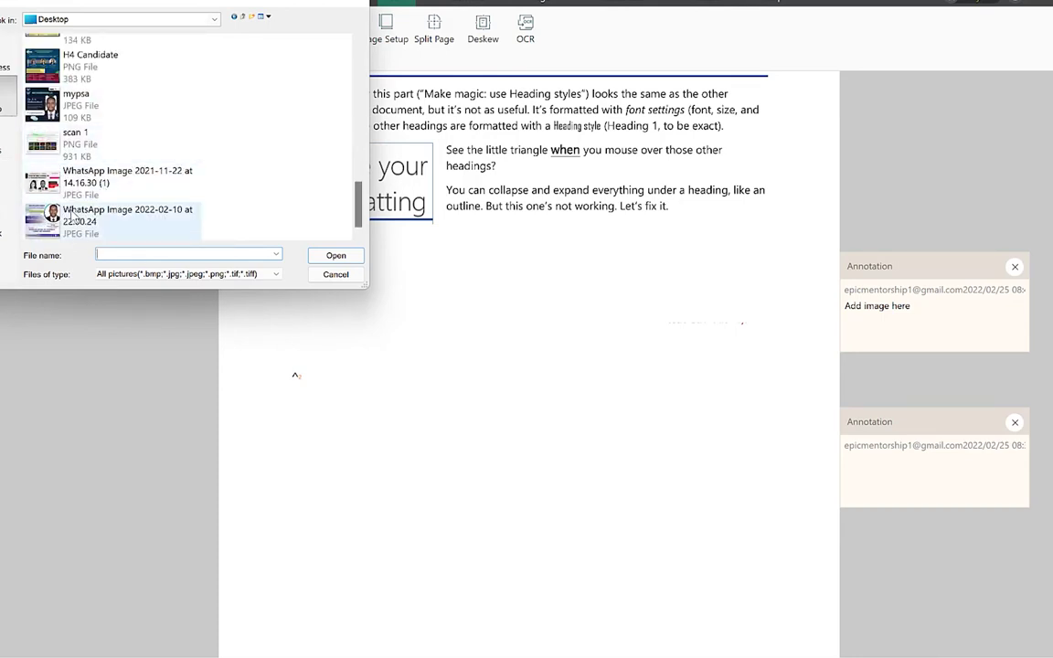
click(72, 212)
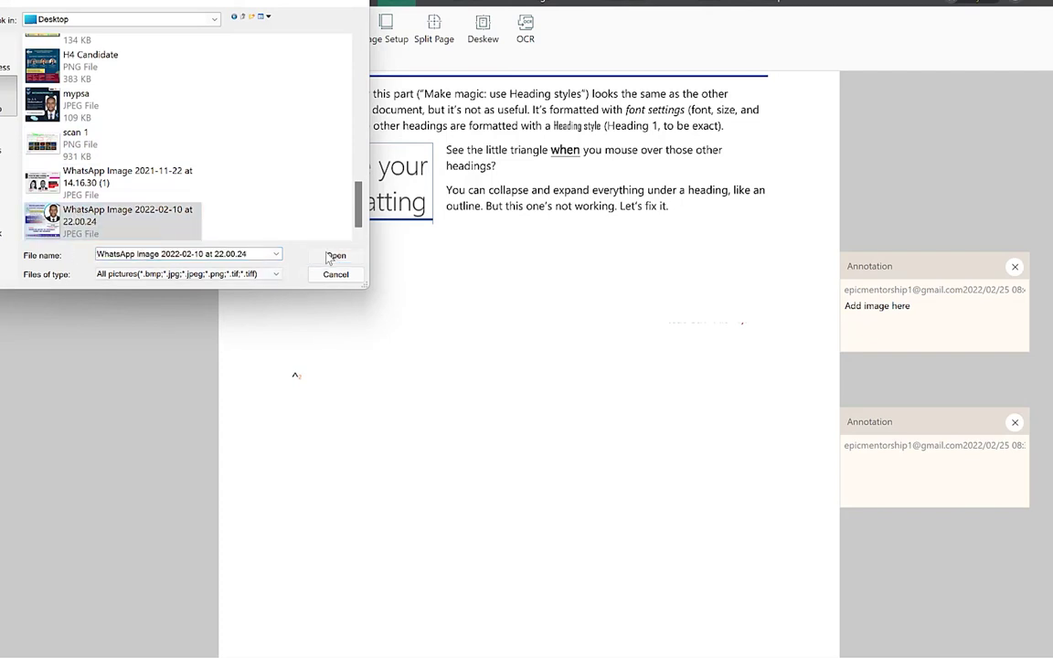
click(331, 256)
click(392, 268)
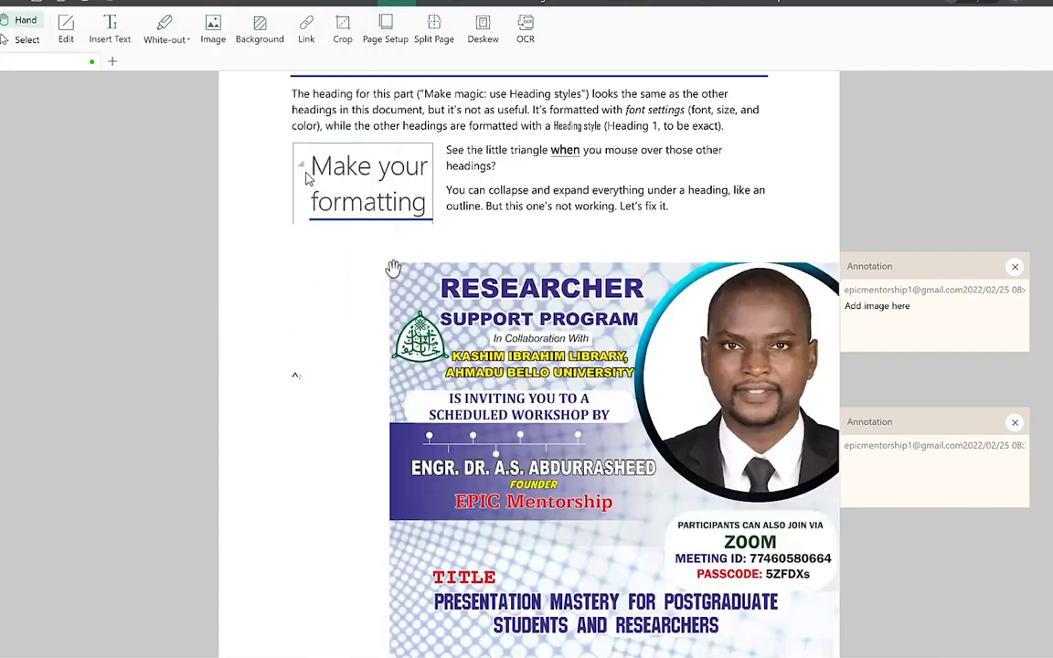
scroll(529, 366, down, 1)
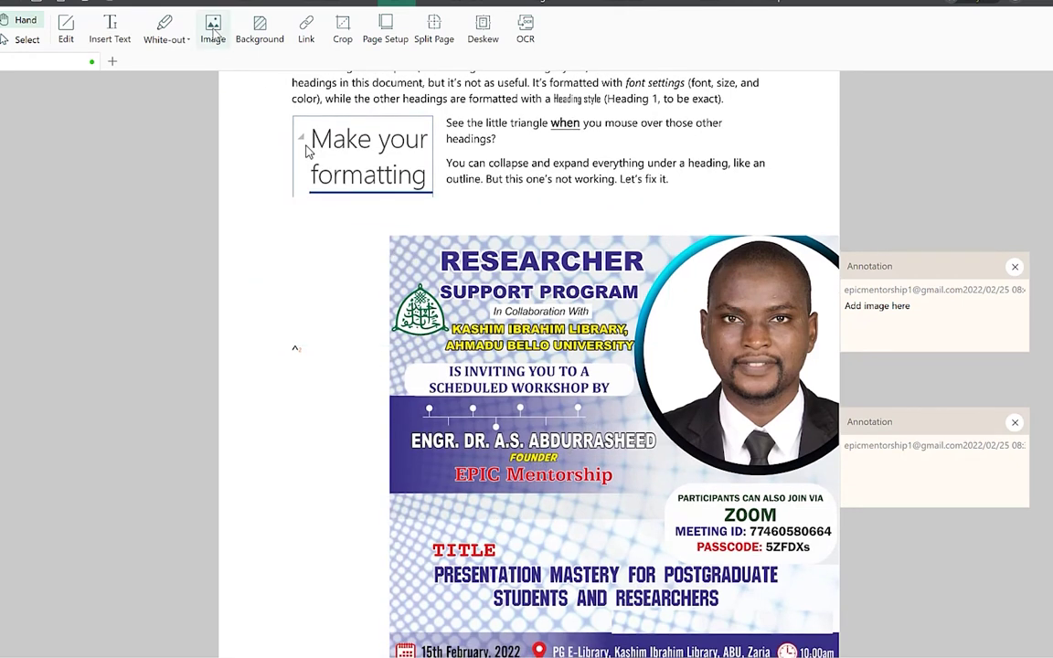
Add a background to all pages, previewing yellow and light blue before applying a light green color
click(260, 32)
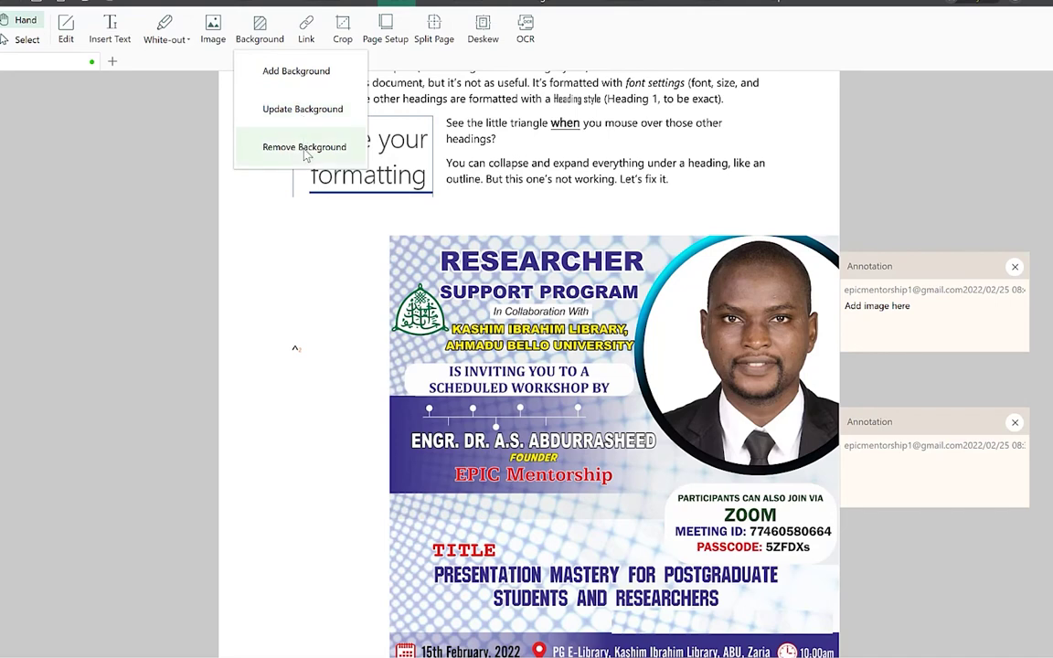
click(279, 71)
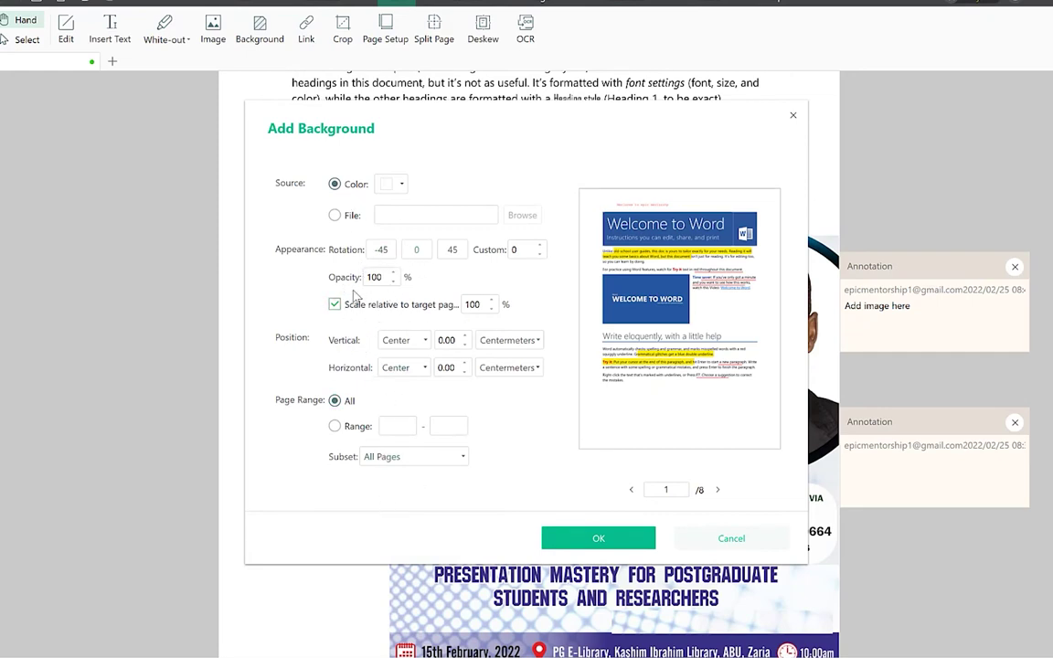
click(399, 184)
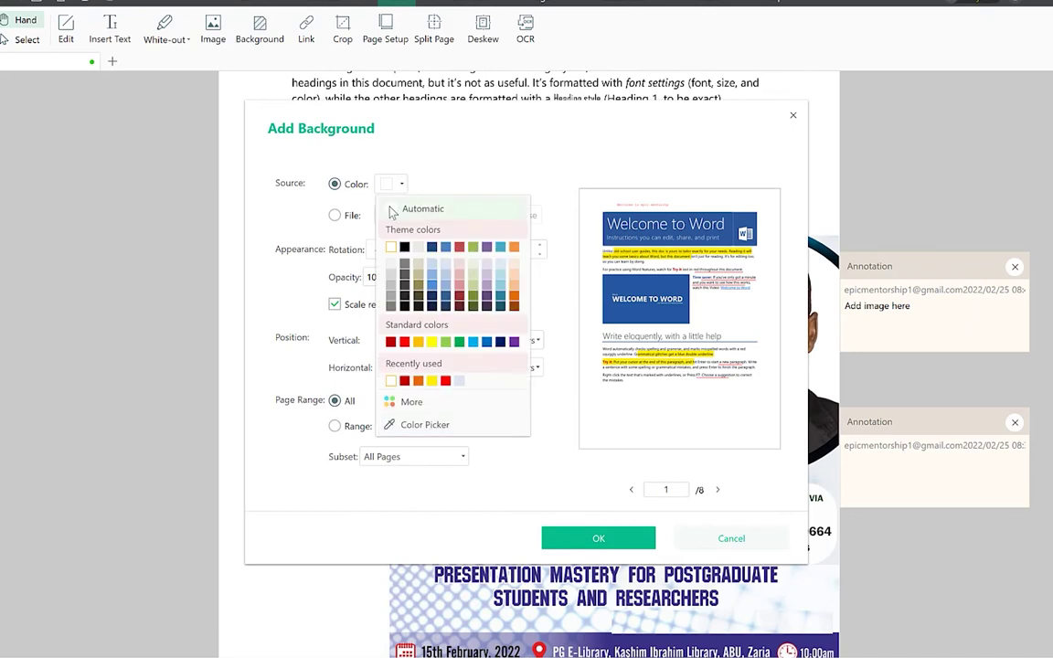
click(431, 342)
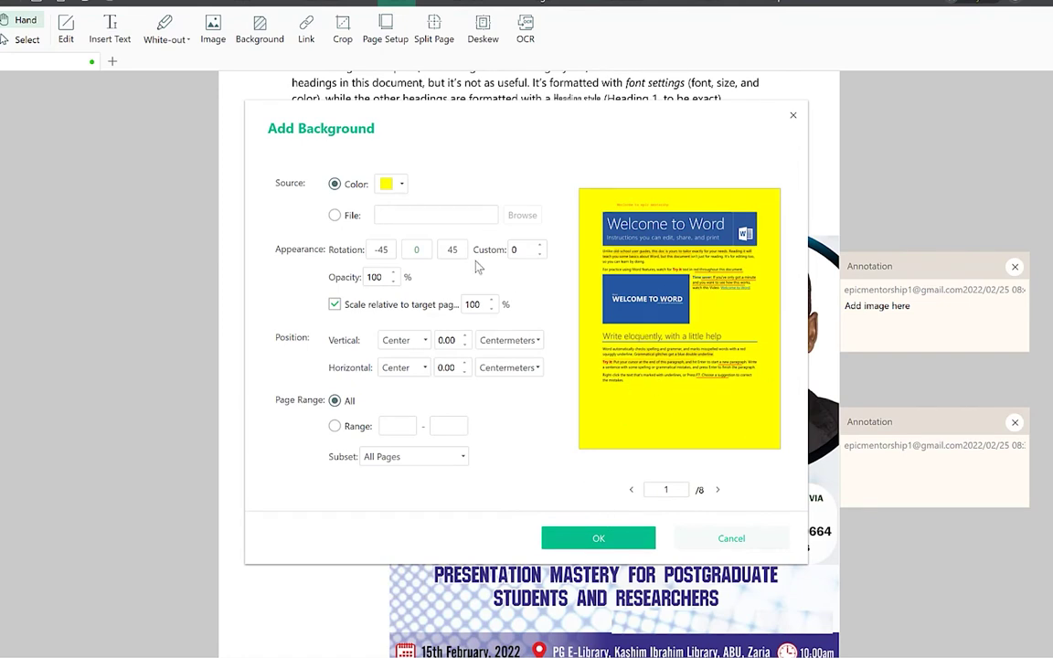
click(400, 185)
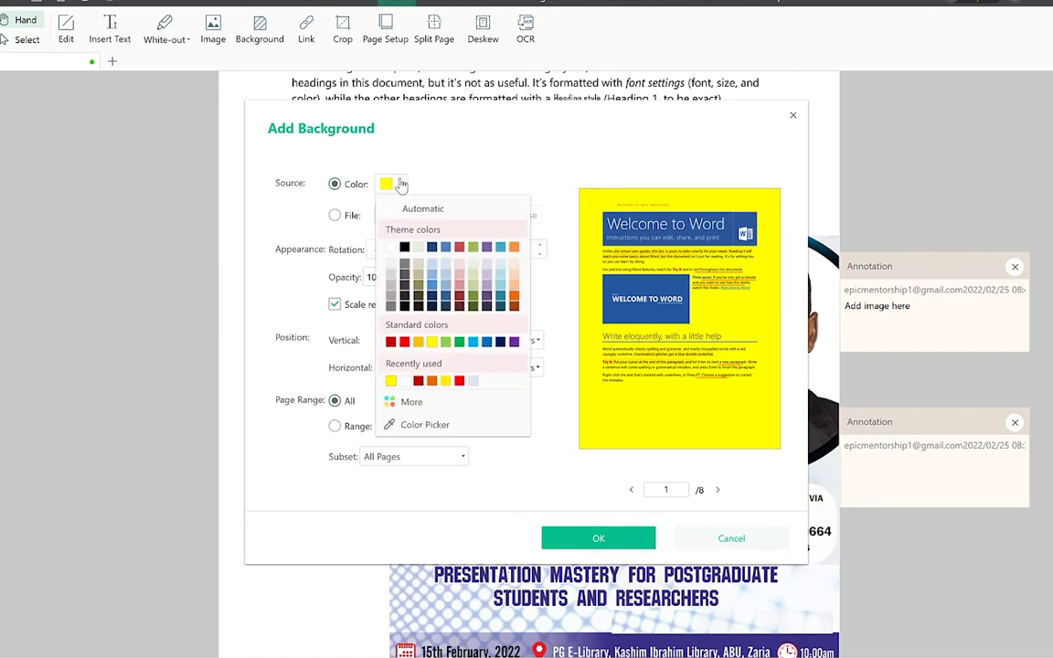
click(433, 264)
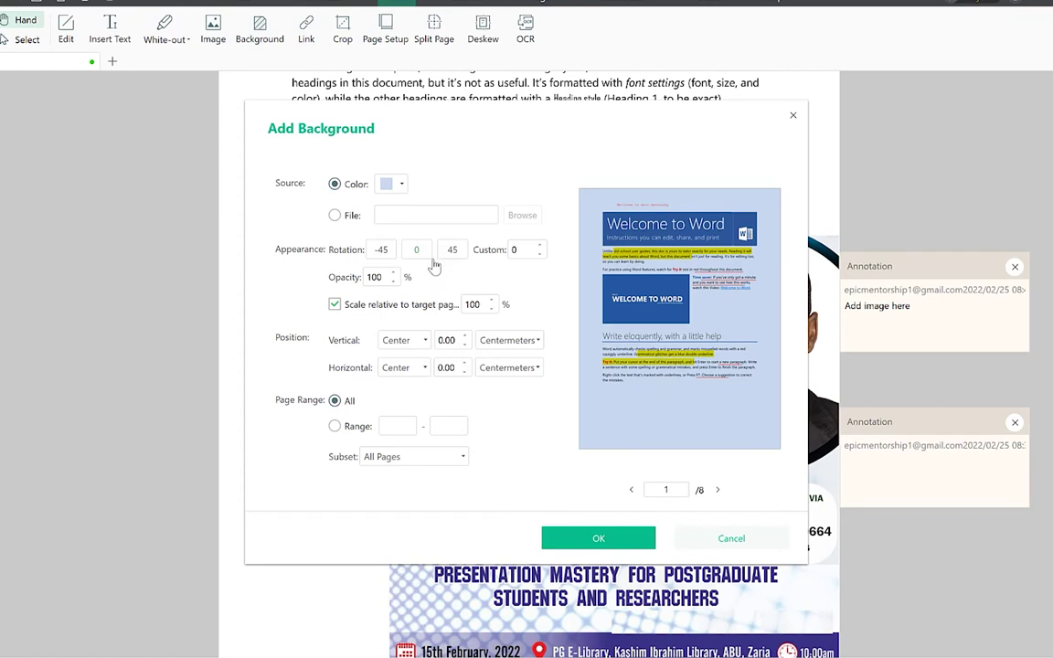
click(402, 184)
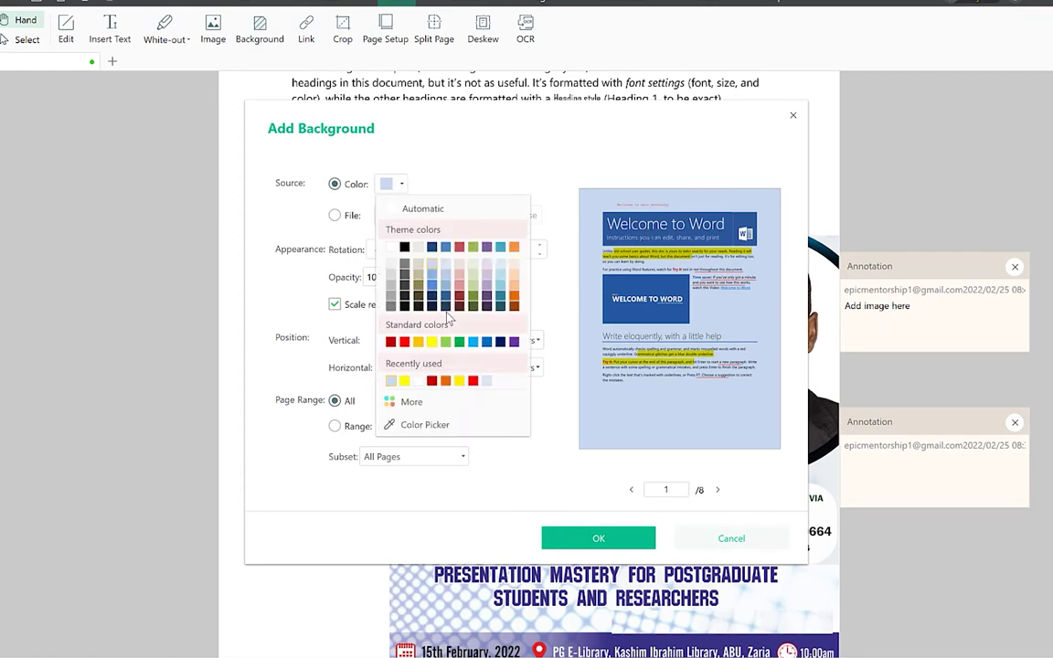
click(474, 283)
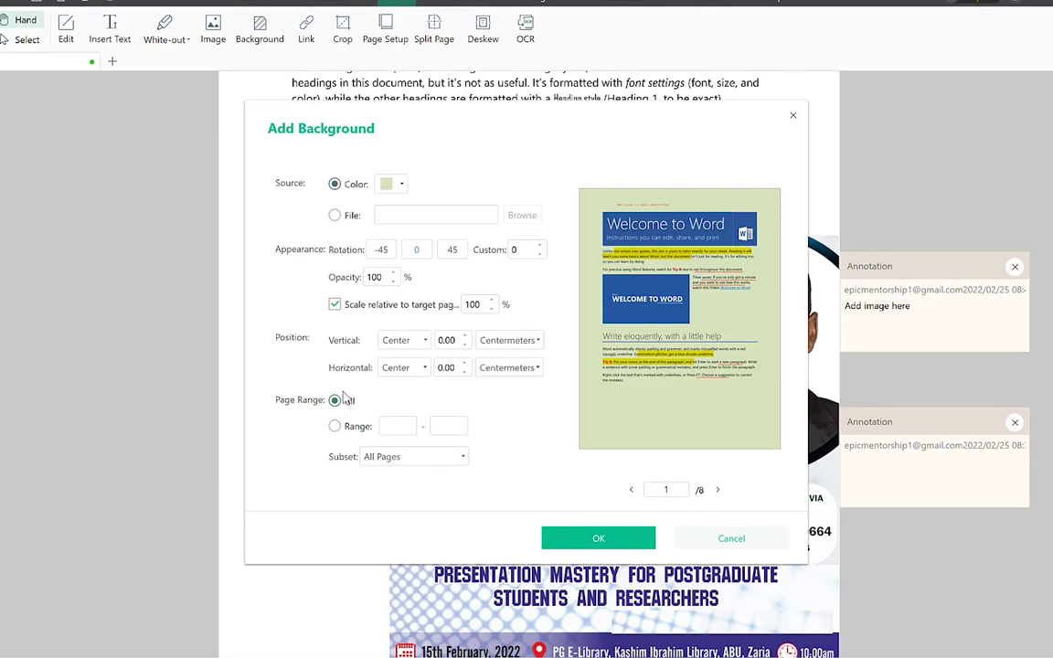
click(595, 536)
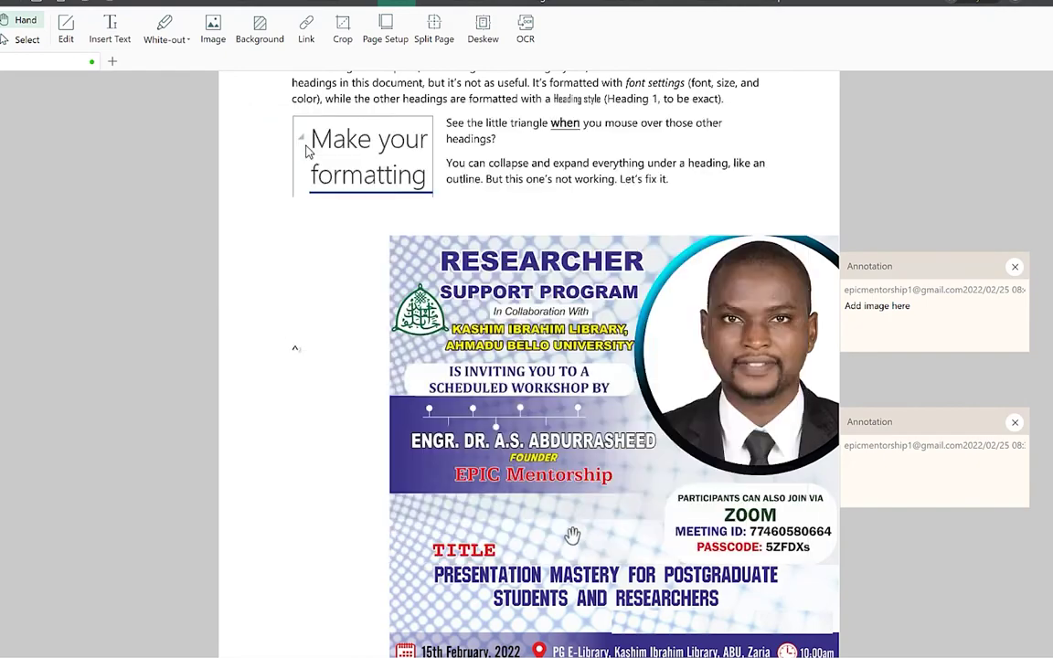
scroll(502, 288, down, 20)
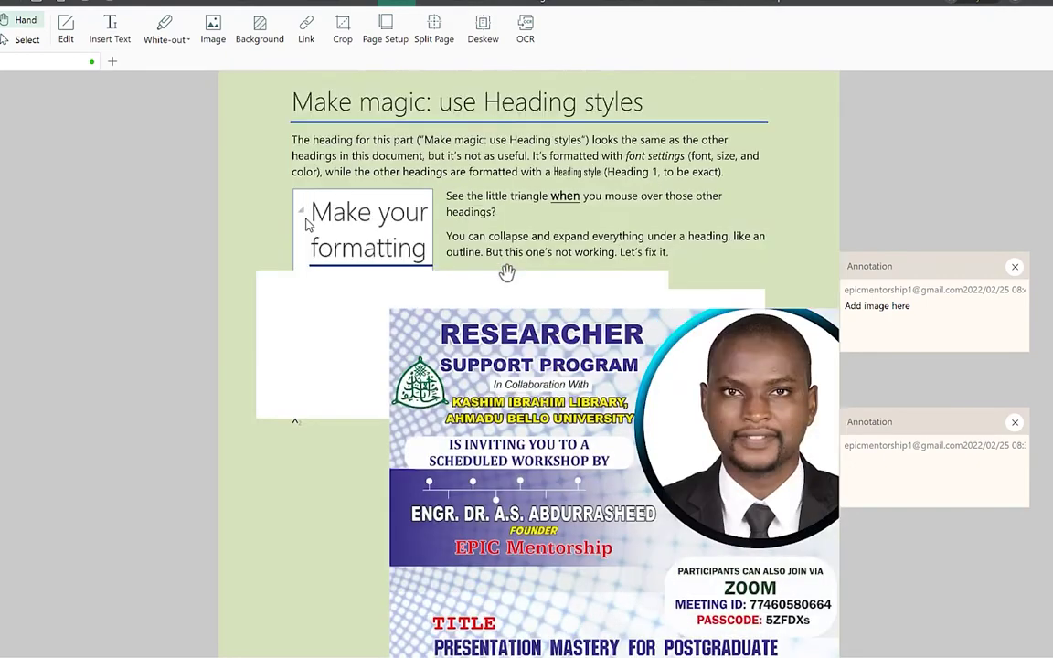
scroll(500, 253, up, 20)
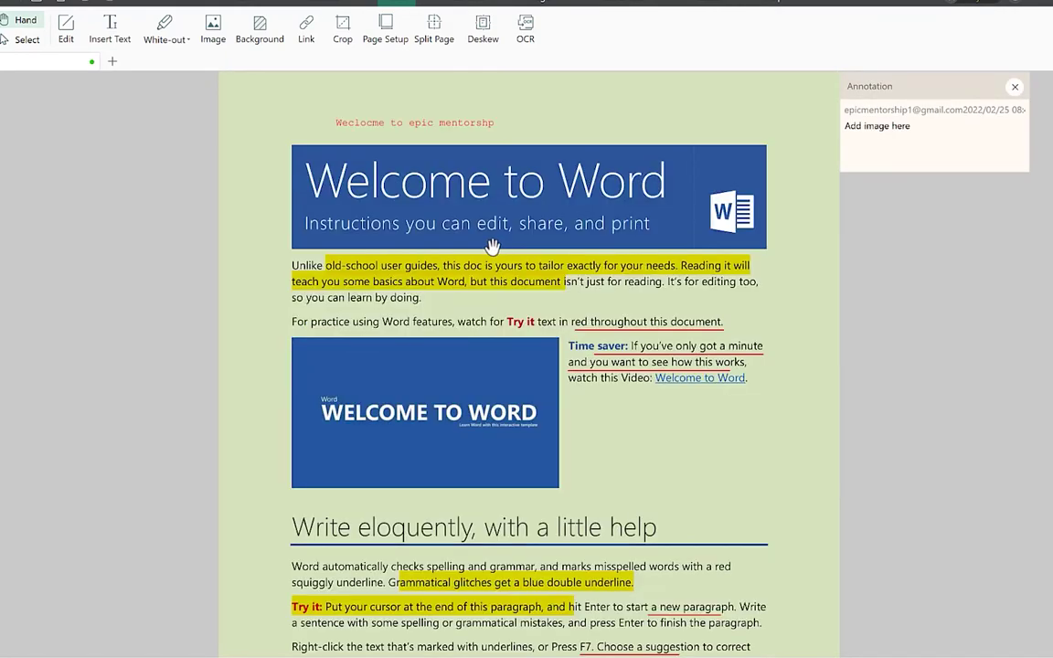
Crop page 1 from the WELCOME TO WORD image down, with margins of about 9.07 cm top, 1.81 cm bottom, 2.04 cm left and 2.51 cm right
click(343, 29)
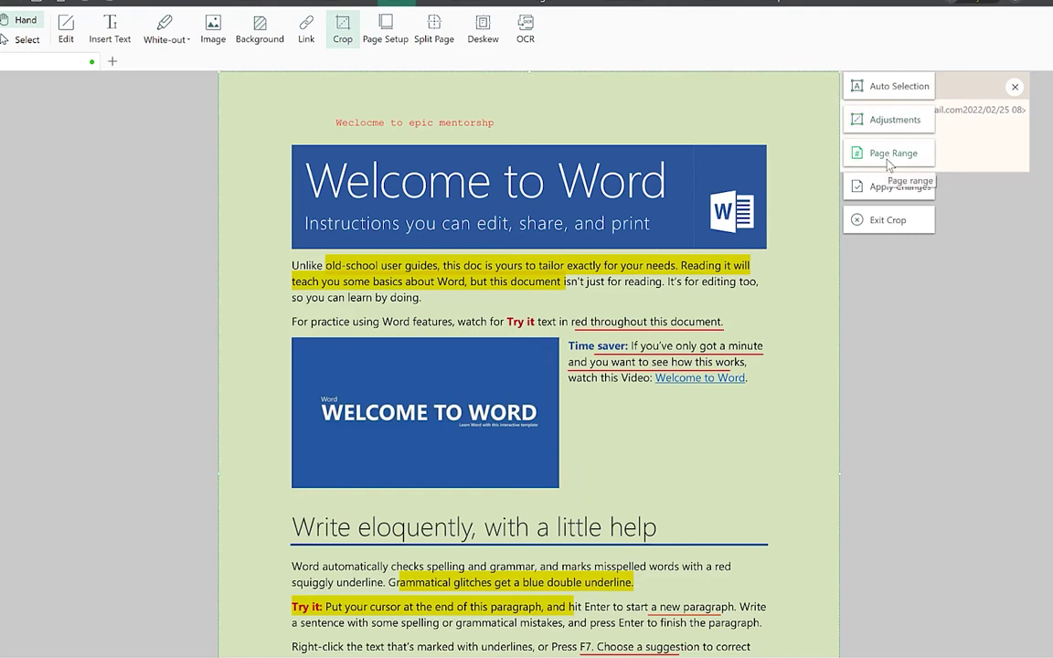
click(878, 105)
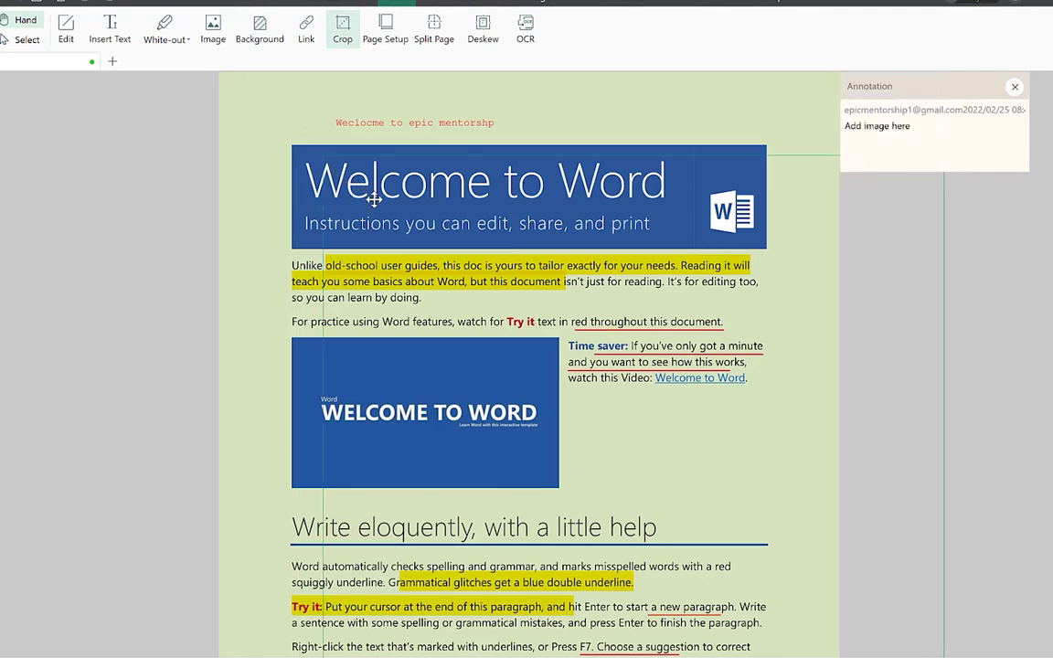
drag(522, 242, 329, 124)
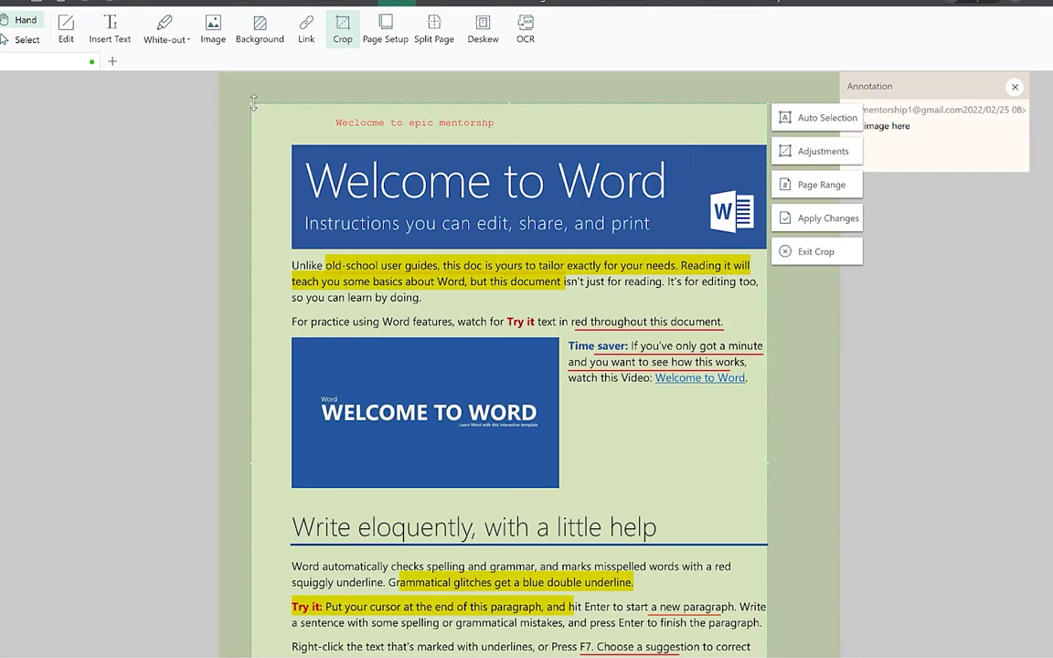
drag(255, 109, 477, 350)
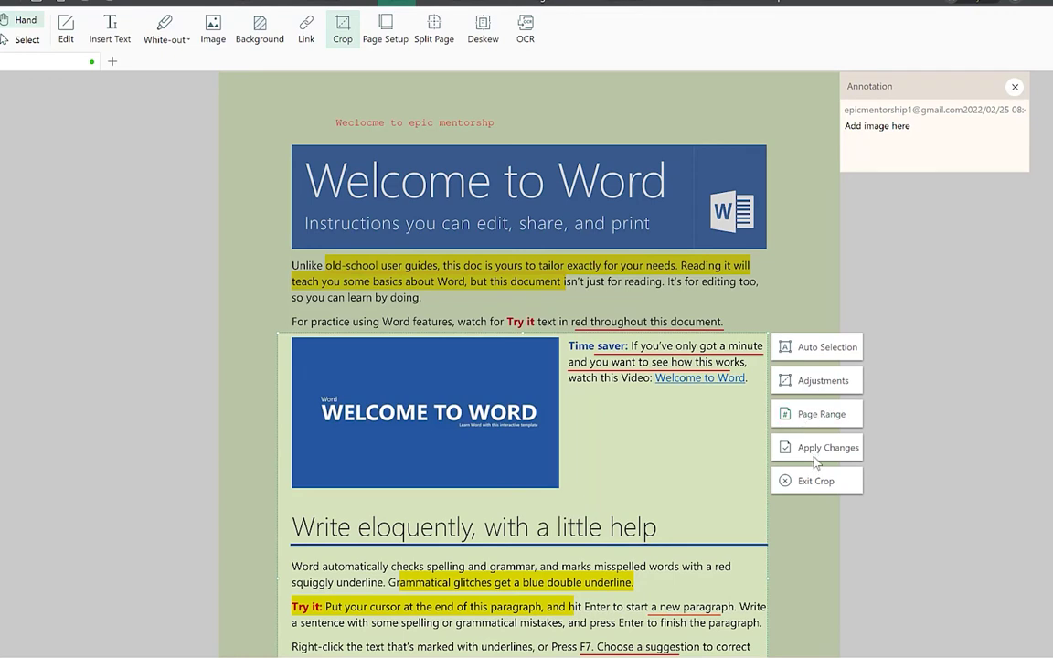
click(815, 390)
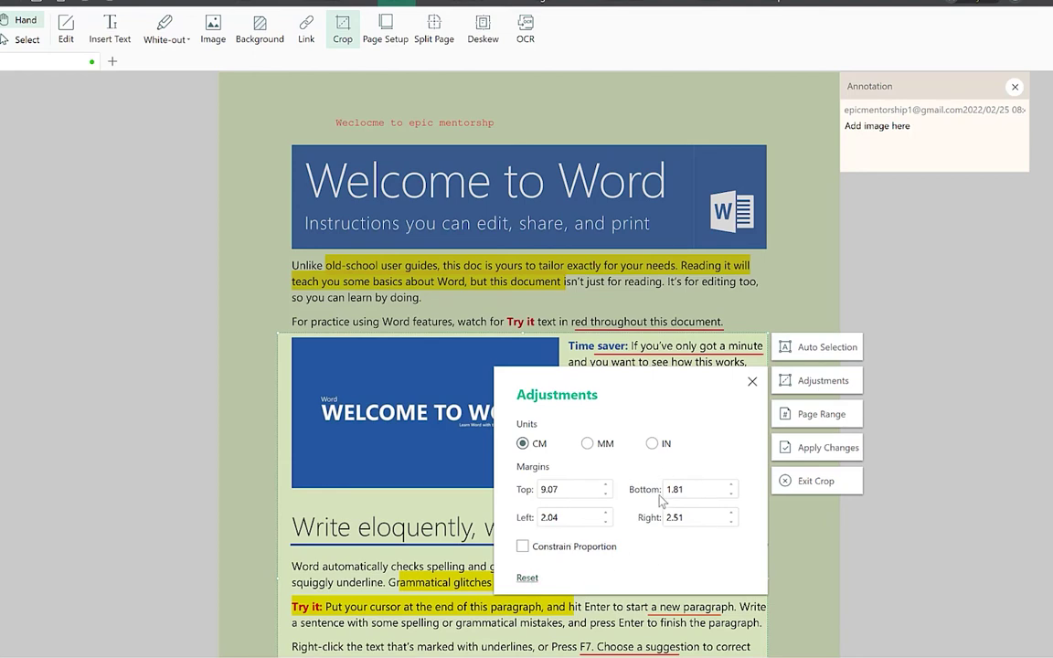
click(812, 448)
Save the changes and resize page 6, "Give your doc an instant makeover", to A4 with vertical orientation
scroll(642, 381, down, 10)
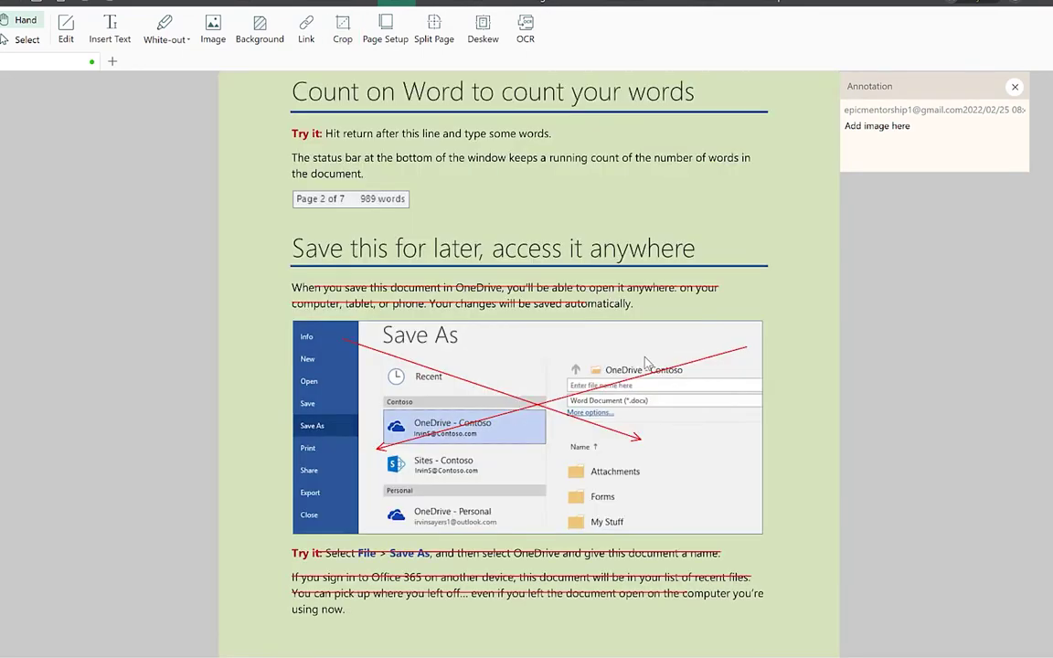
scroll(642, 380, down, 2)
scroll(645, 341, up, 10)
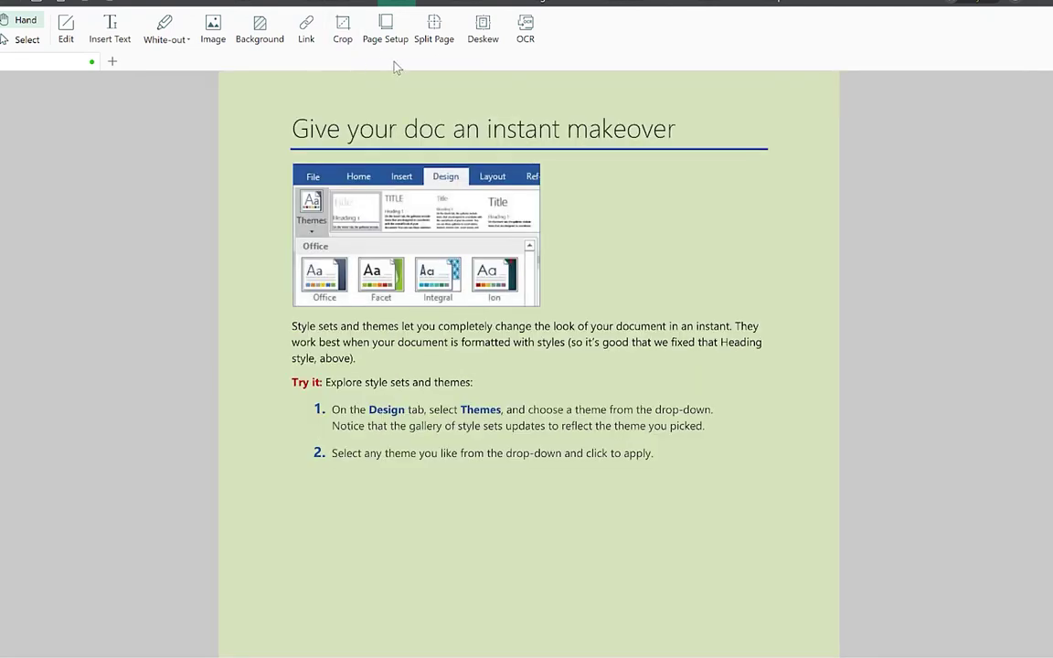
click(386, 30)
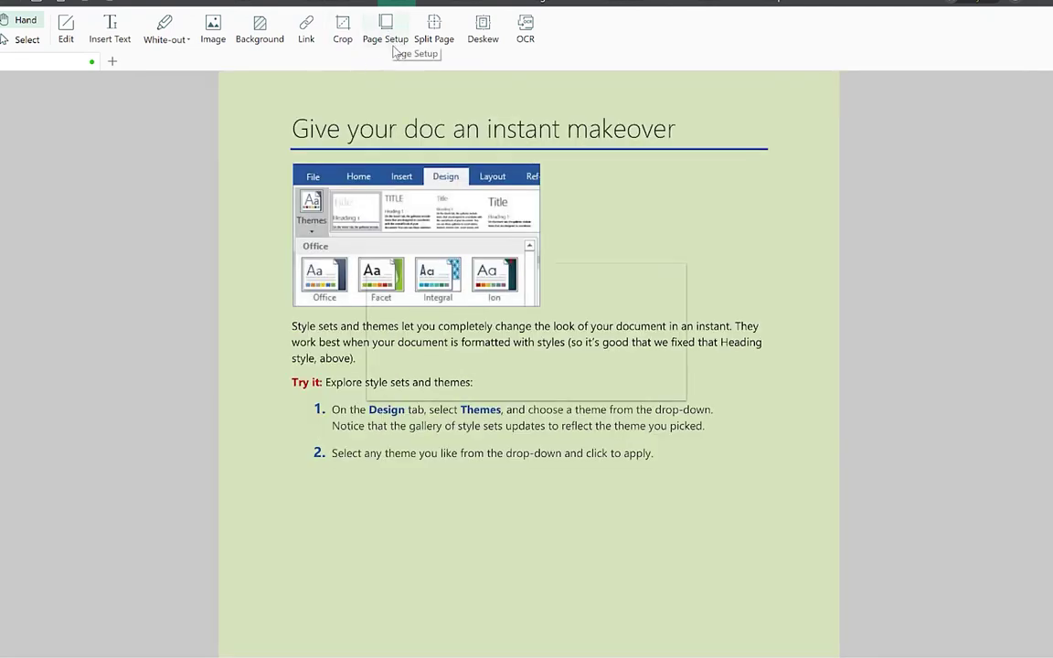
click(579, 376)
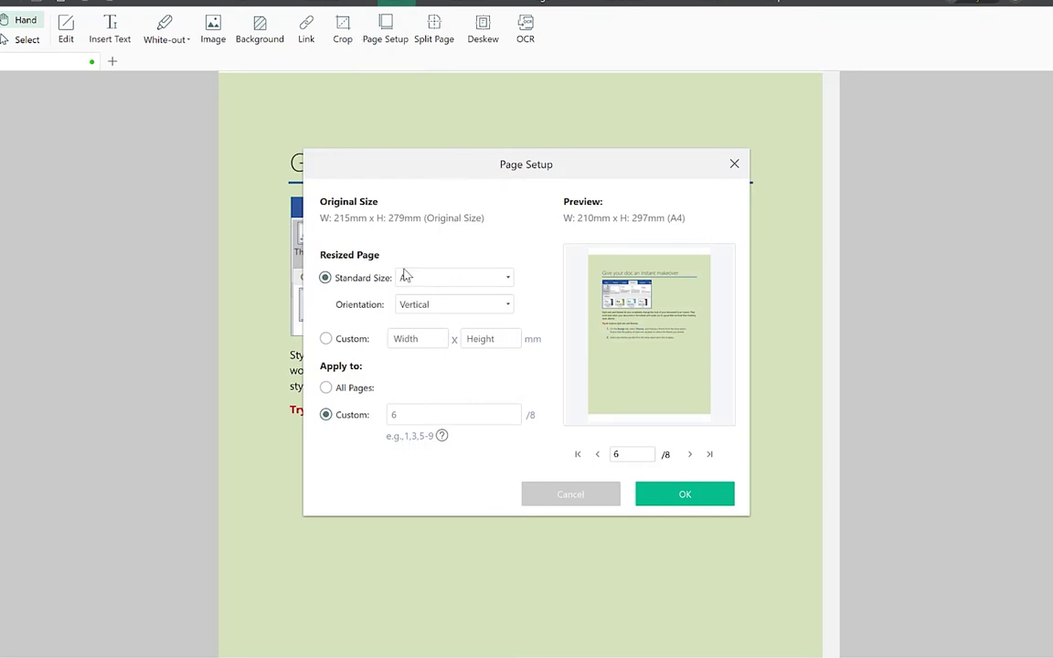
click(502, 280)
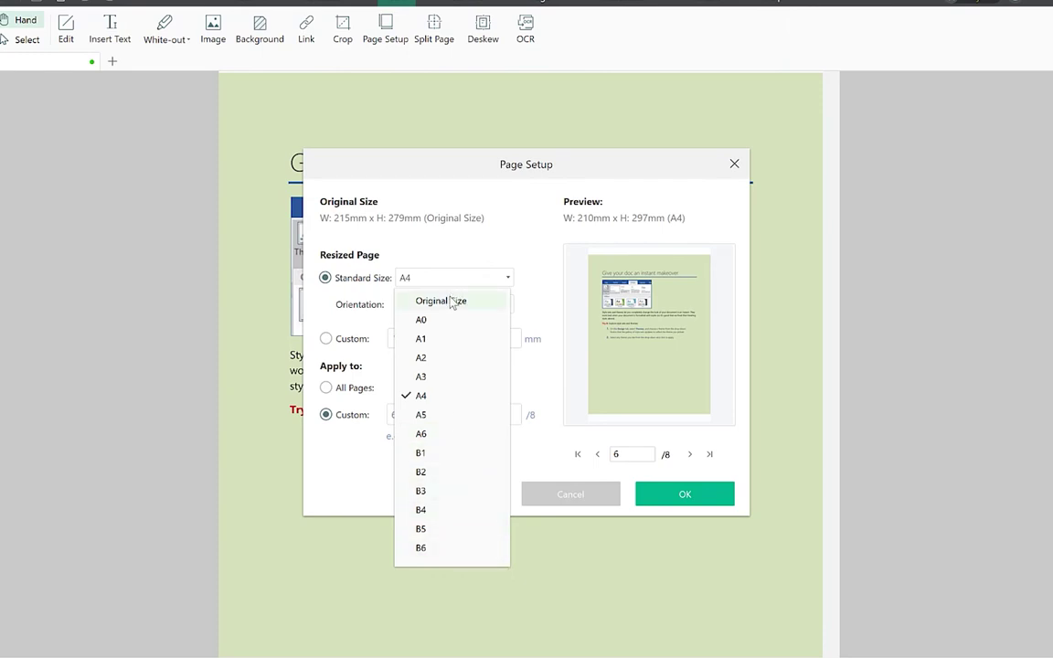
click(527, 240)
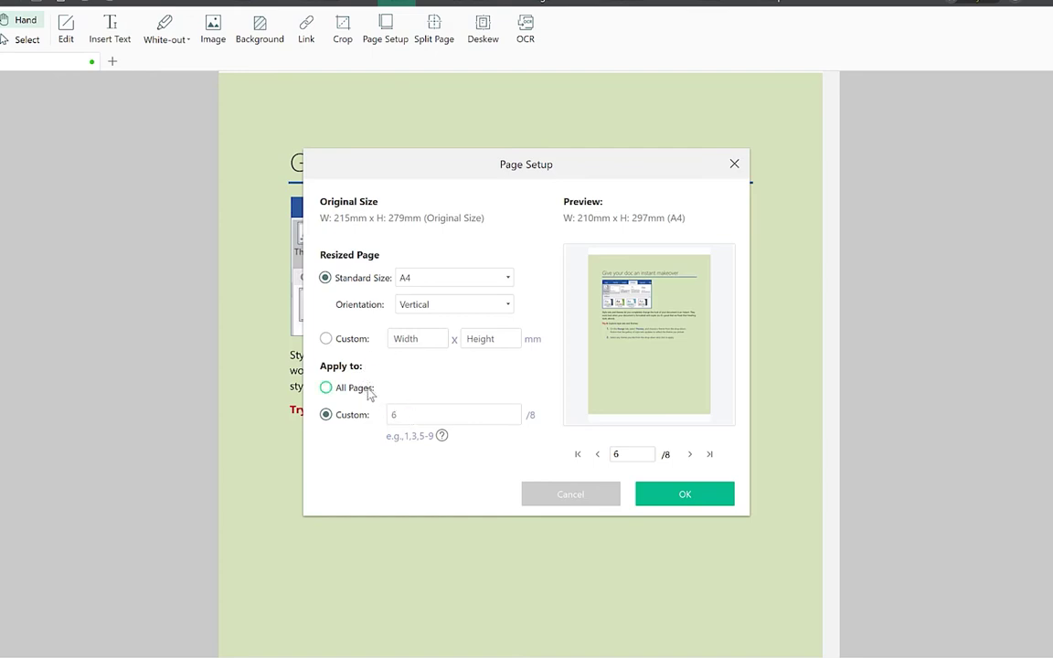
click(659, 503)
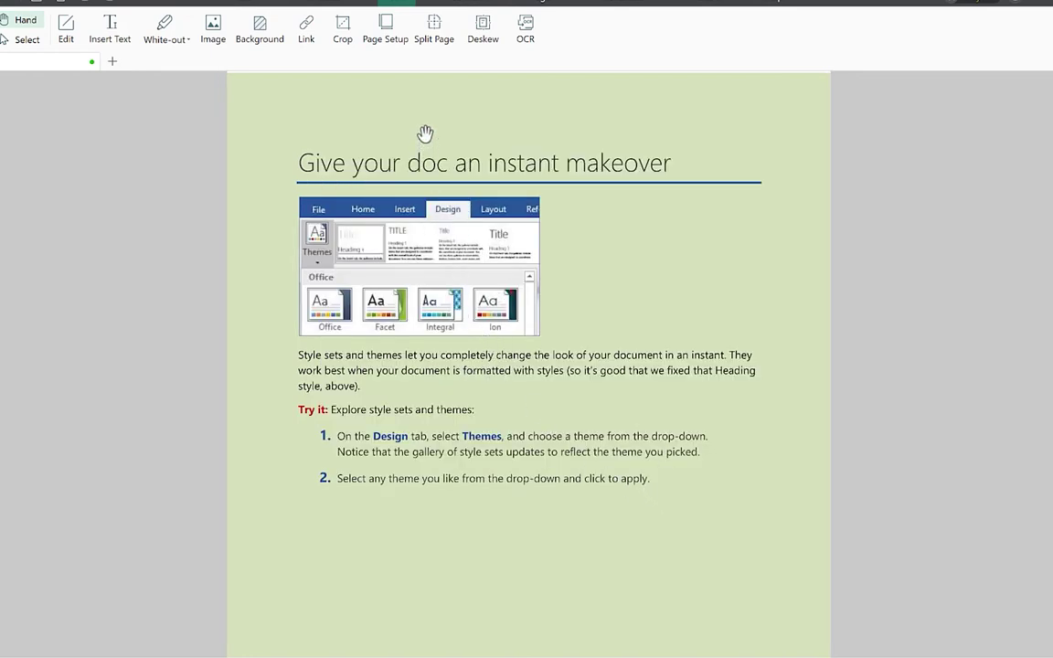
Save the changes, shift the vertical splitting line on page 1 to the right, and exit page splitting without applying it
click(435, 36)
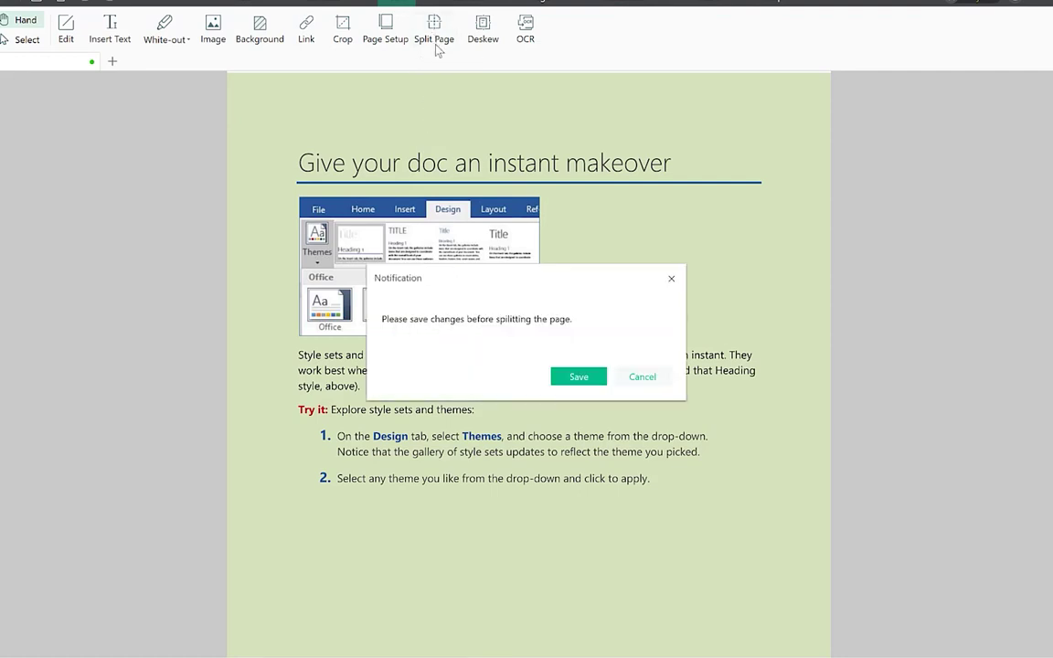
click(582, 377)
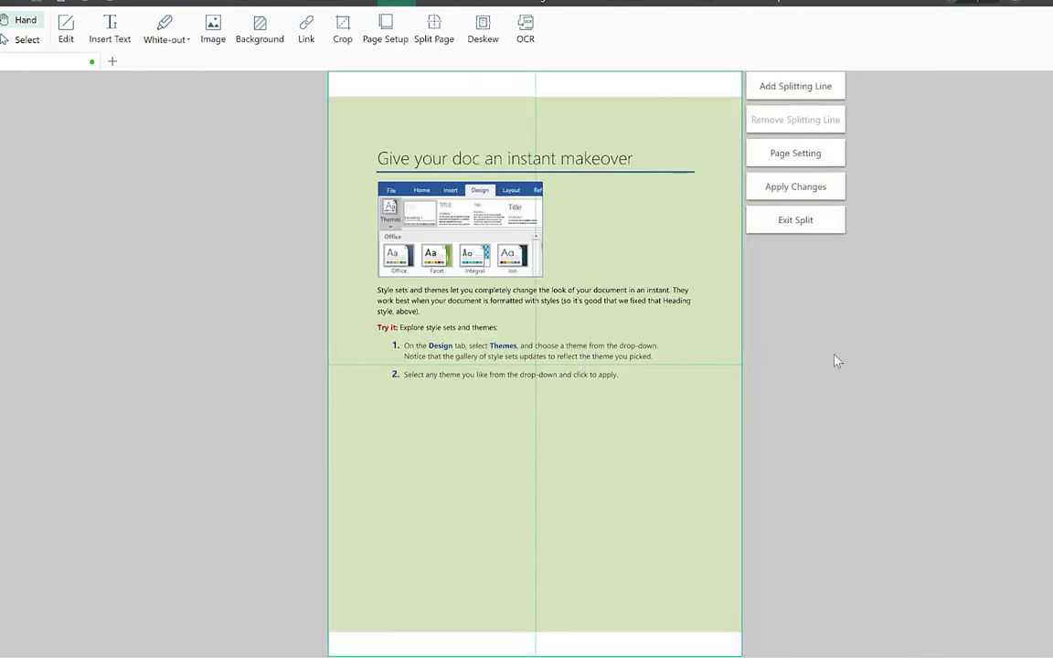
scroll(849, 352, down, 3)
scroll(629, 351, down, 3)
scroll(603, 345, up, 3)
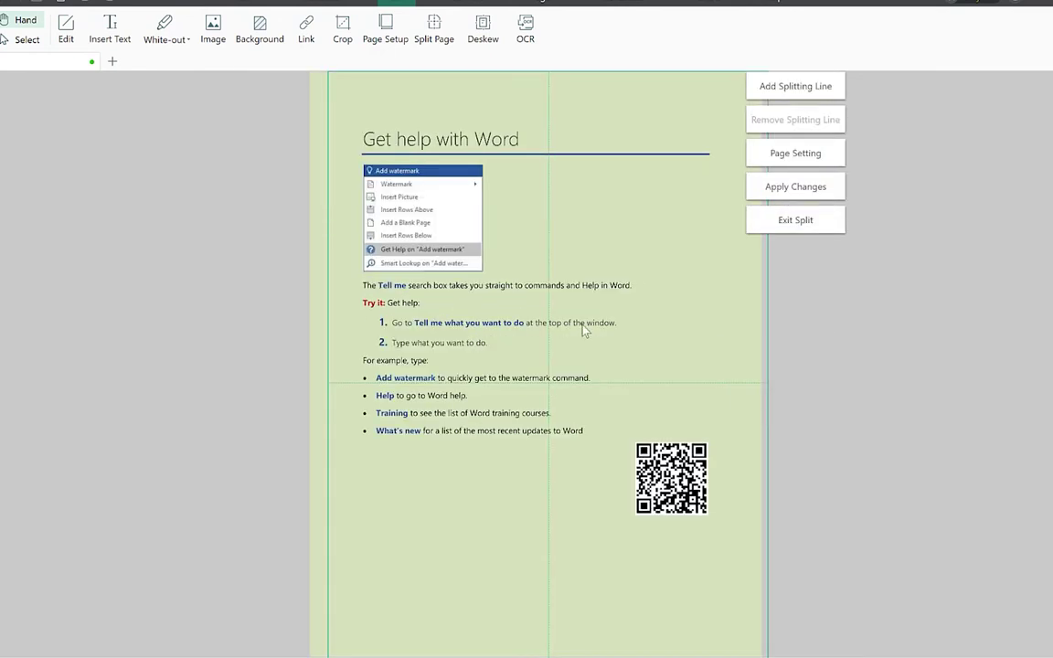
scroll(594, 317, up, 5)
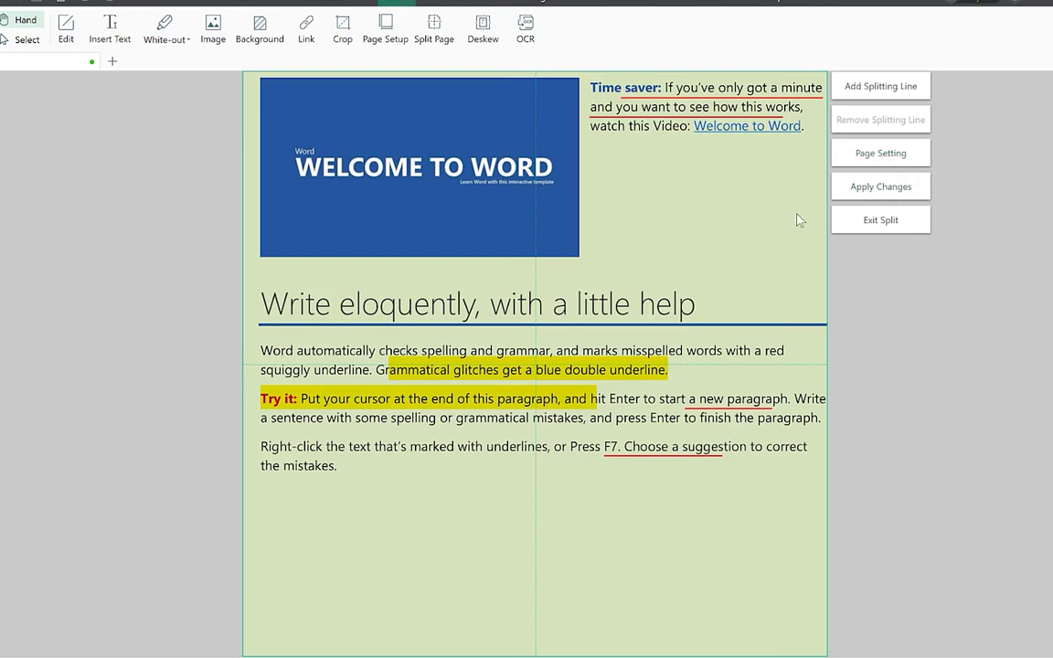
drag(536, 266, 649, 269)
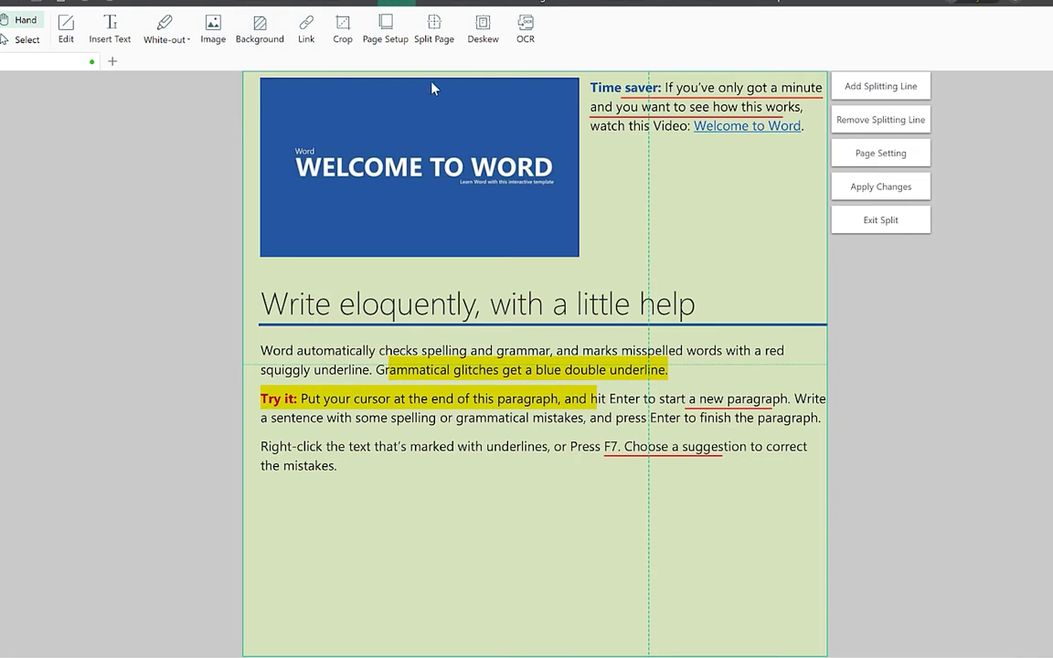
click(862, 219)
Convert pages 1 to 8 of tour.pdf to Word (.docx) in the document's current directory, check the converted file, and close the converter
click(465, 2)
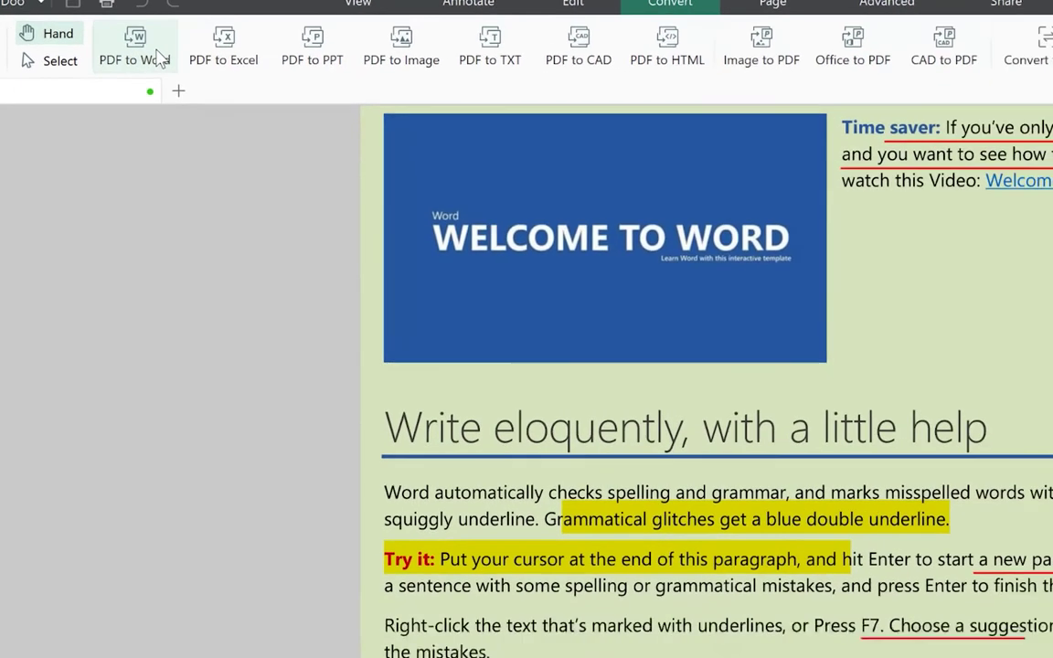
click(197, 77)
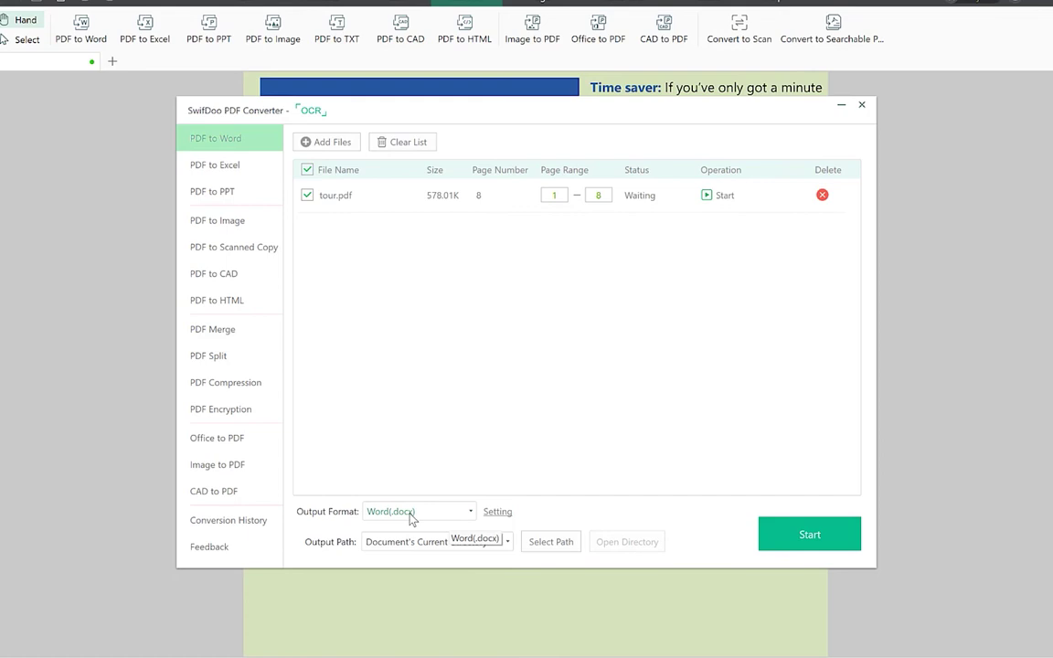
click(437, 519)
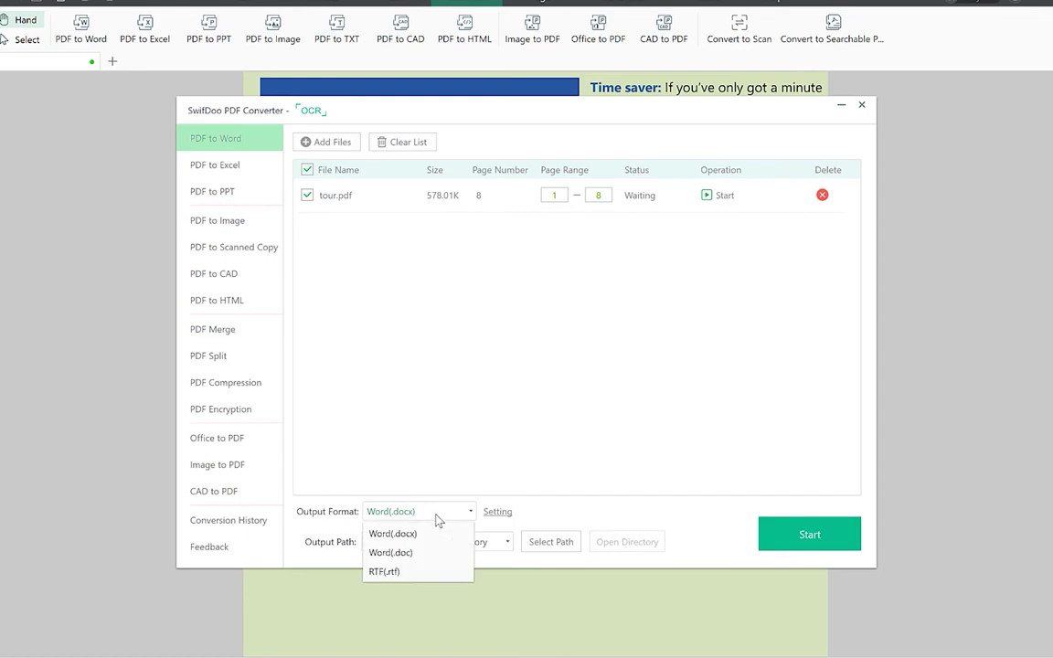
click(505, 477)
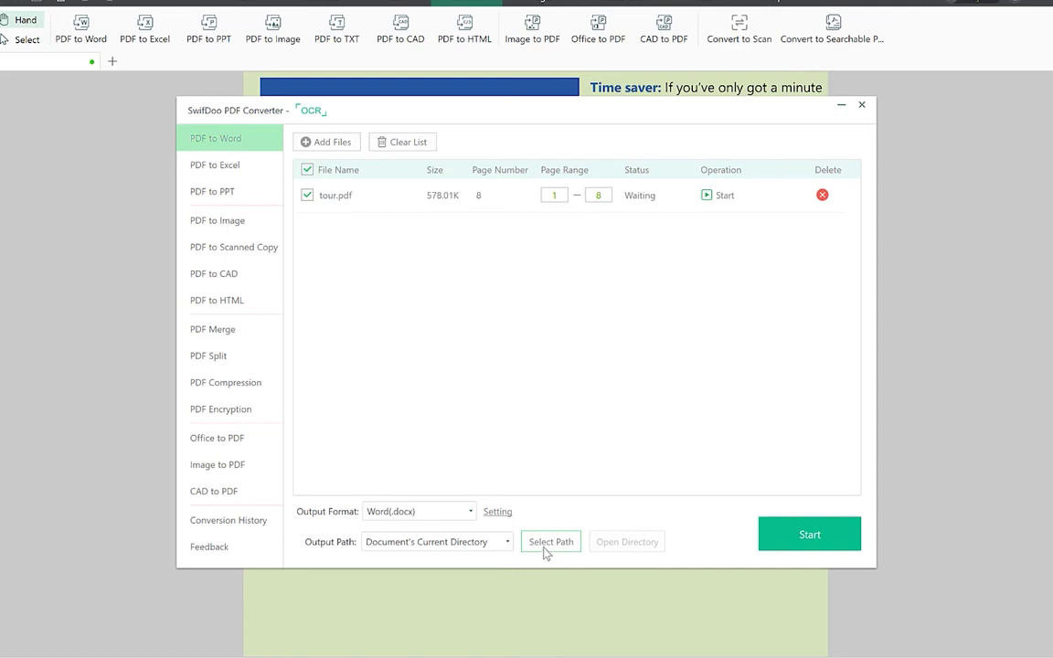
click(788, 533)
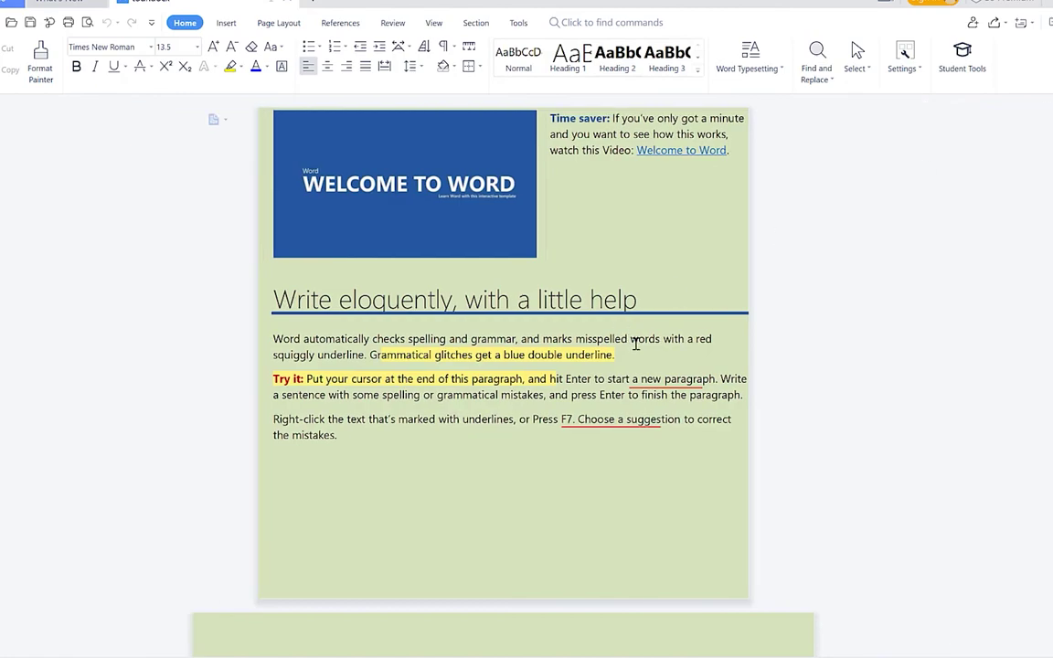
scroll(629, 341, down, 10)
scroll(504, 297, down, 15)
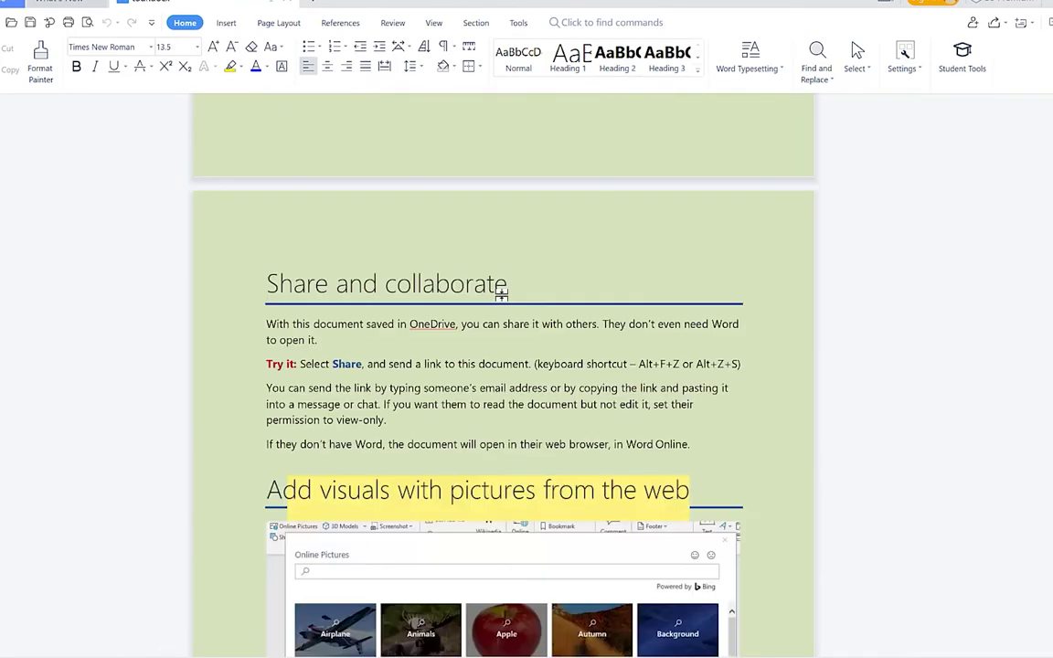
scroll(507, 309, down, 12)
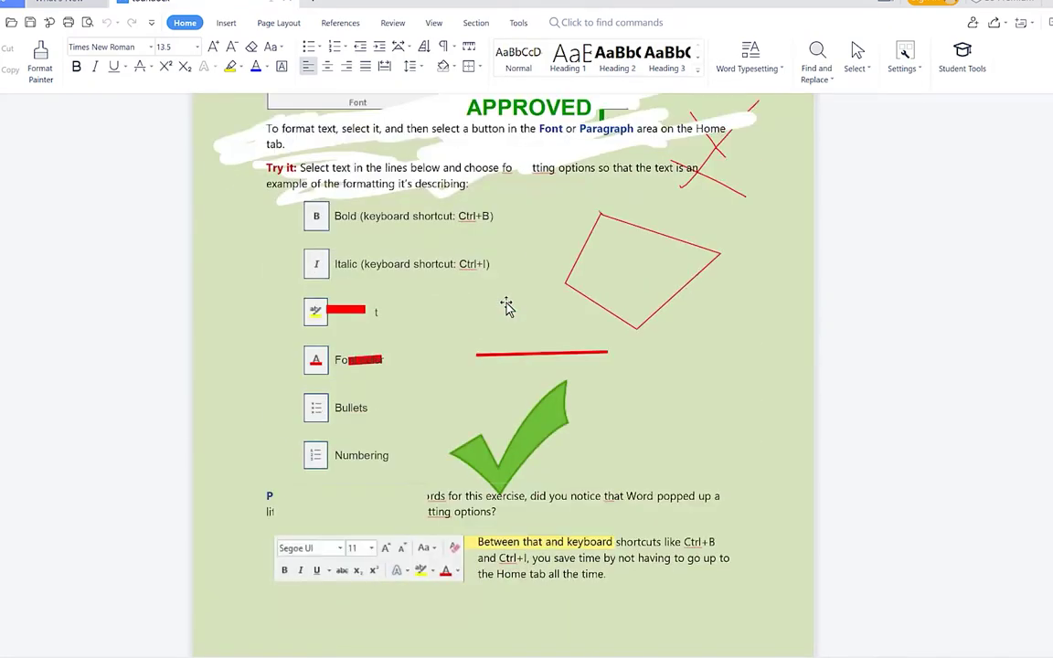
scroll(505, 305, down, 10)
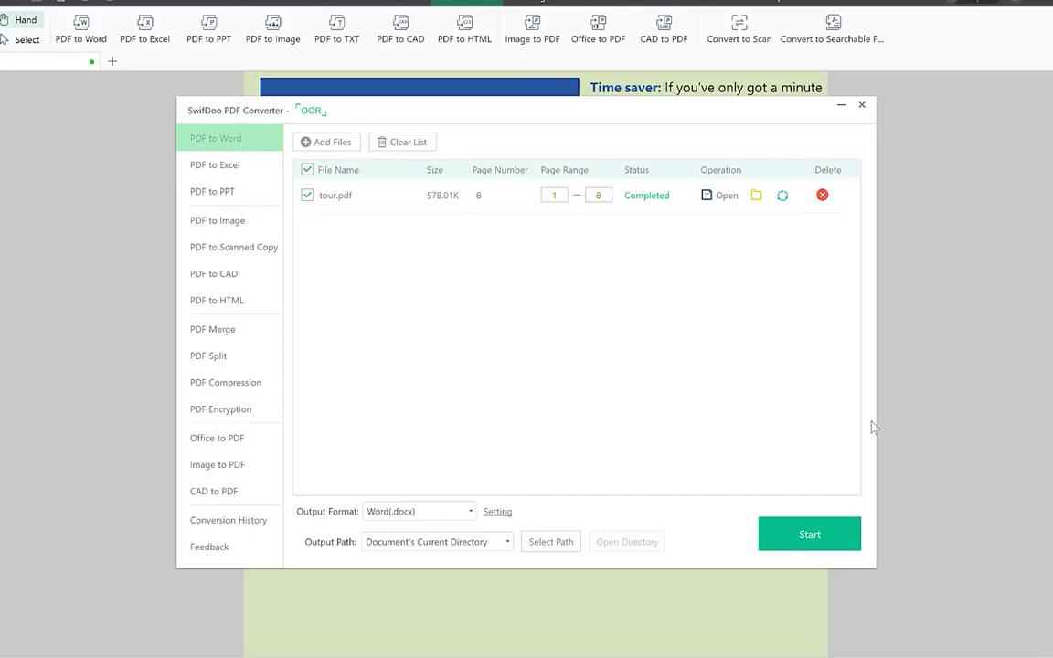
click(860, 104)
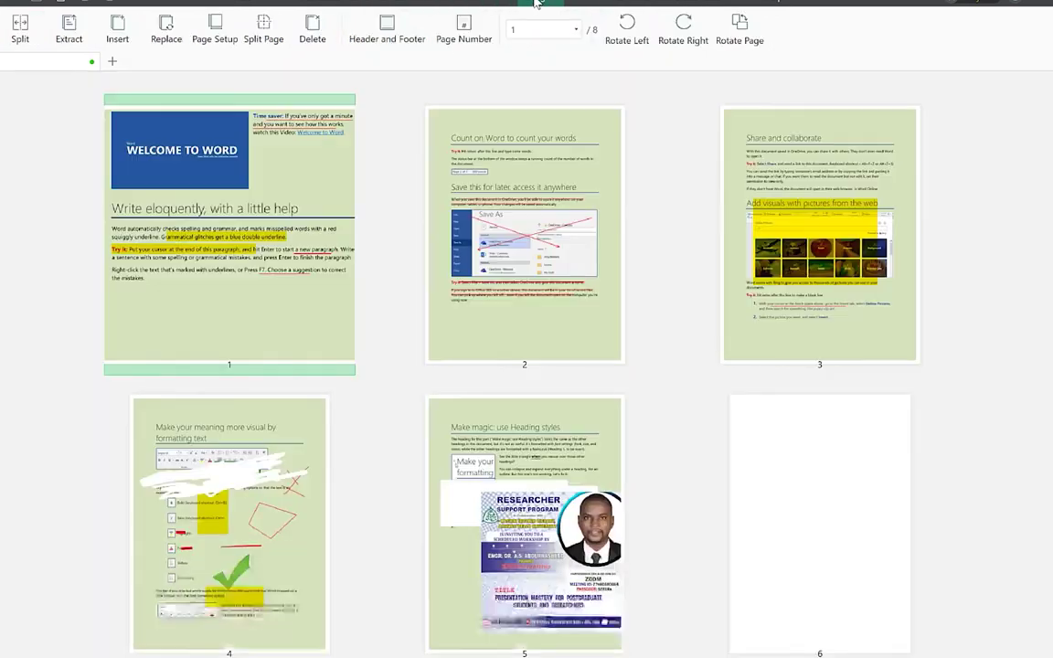
Look over the document's page thumbnails in the page management view
click(558, 3)
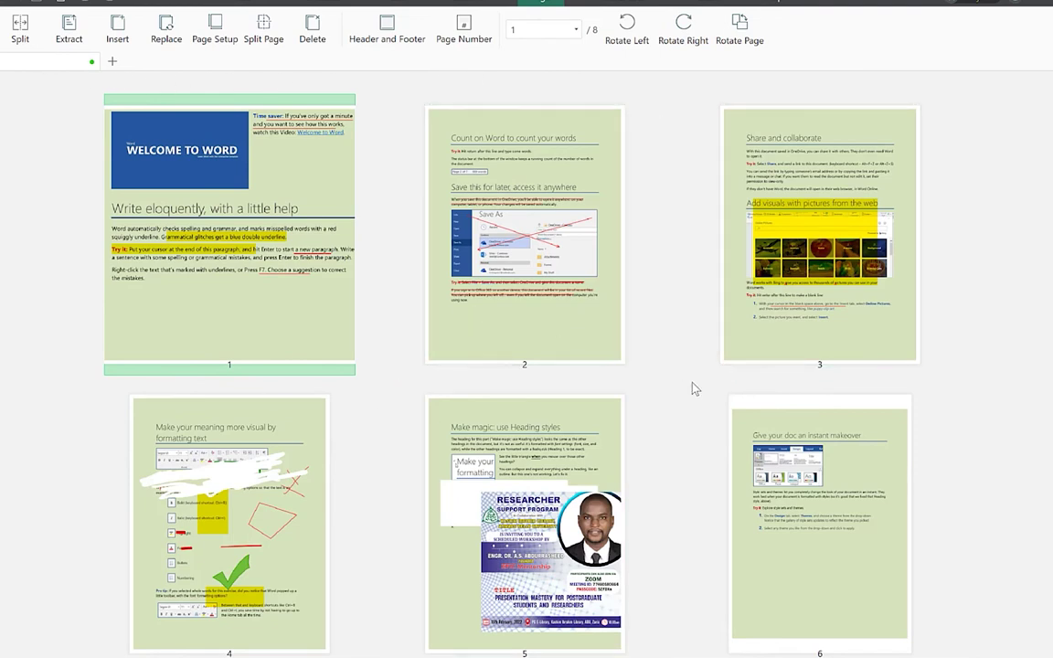
scroll(681, 388, down, 1)
scroll(680, 387, down, 4)
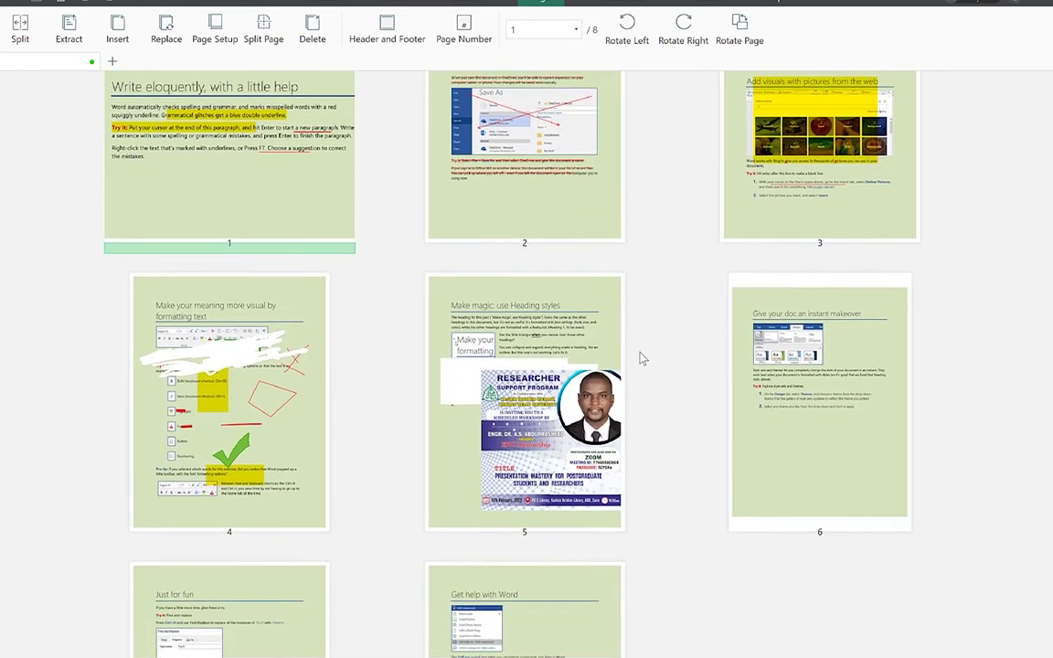
scroll(618, 327, up, 5)
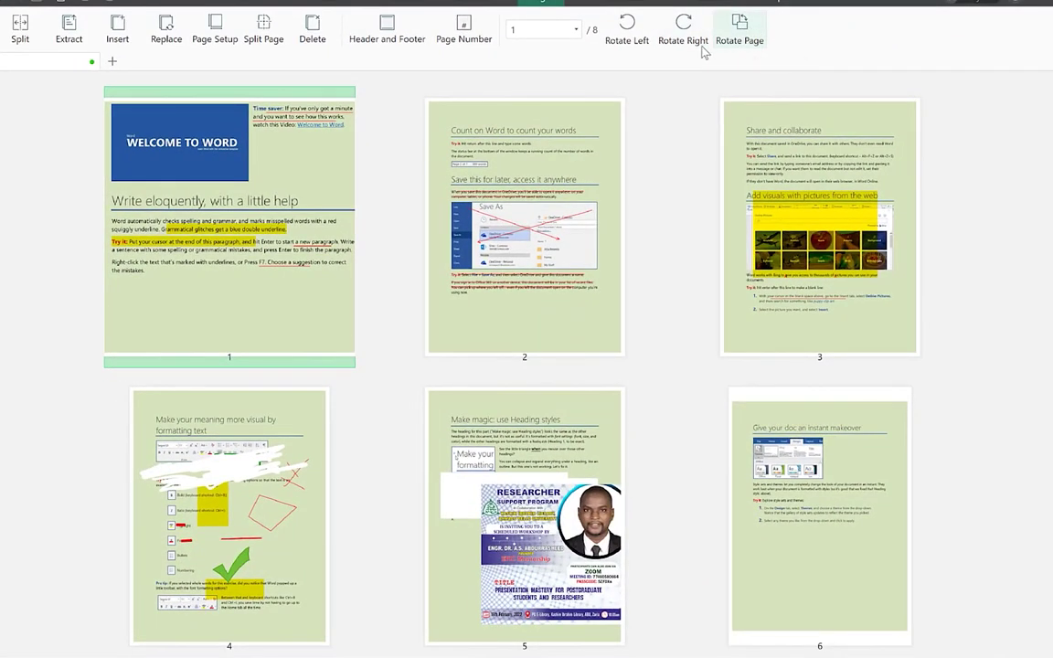
Add the single diagonal CONFIDENTIAL preset watermark to the document
click(616, 1)
click(616, 2)
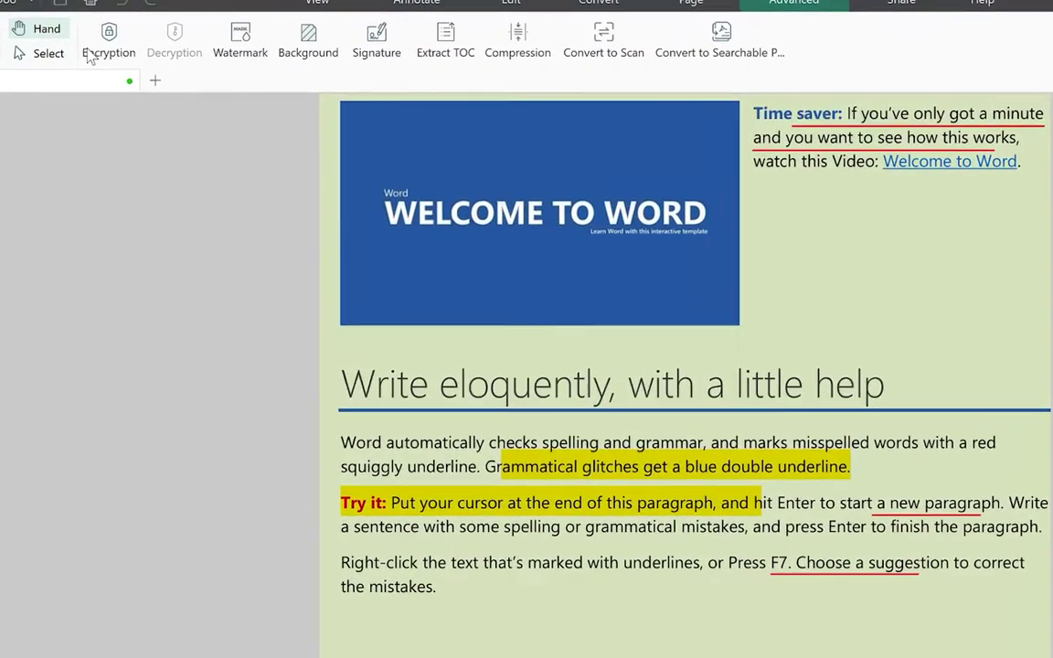
click(258, 58)
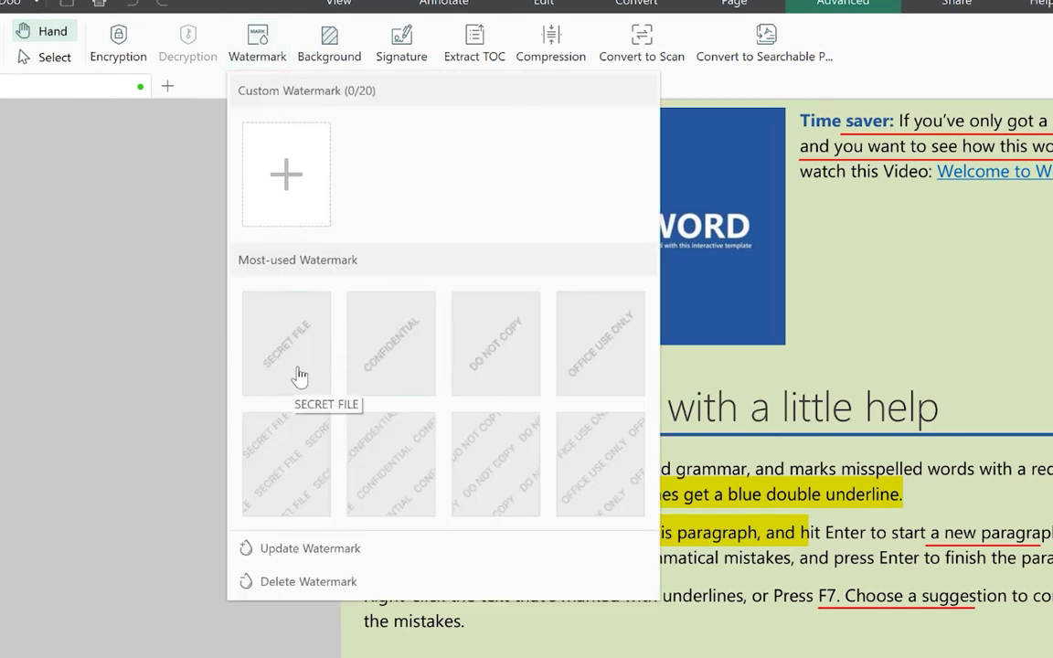
click(406, 373)
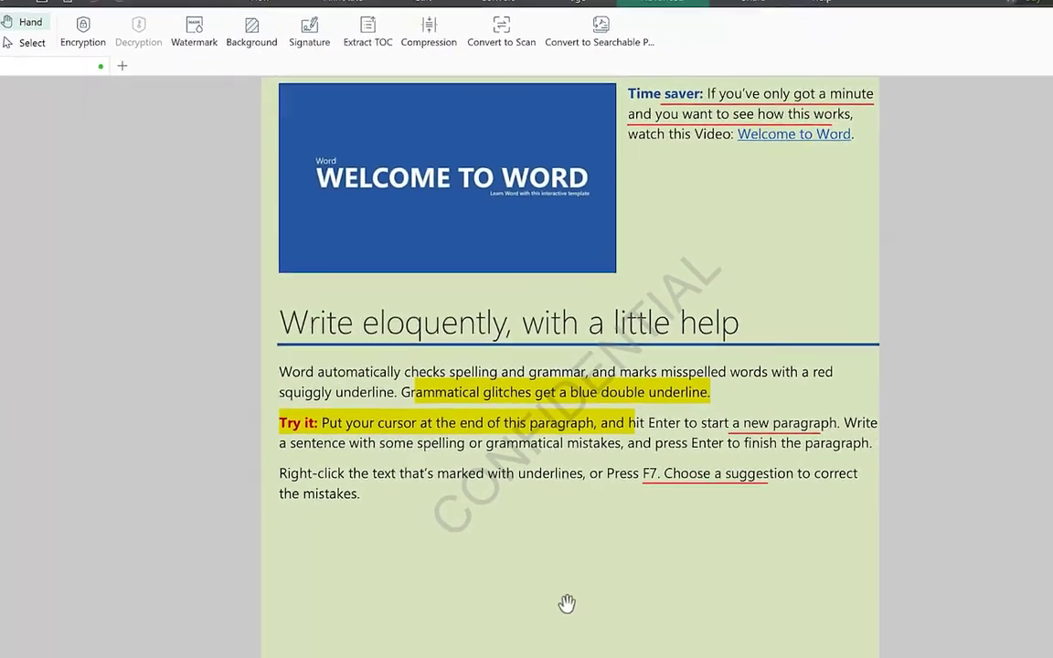
Create a text signature with the signer's name in Bahnschrift and place it below the last paragraph of page 1
click(289, 32)
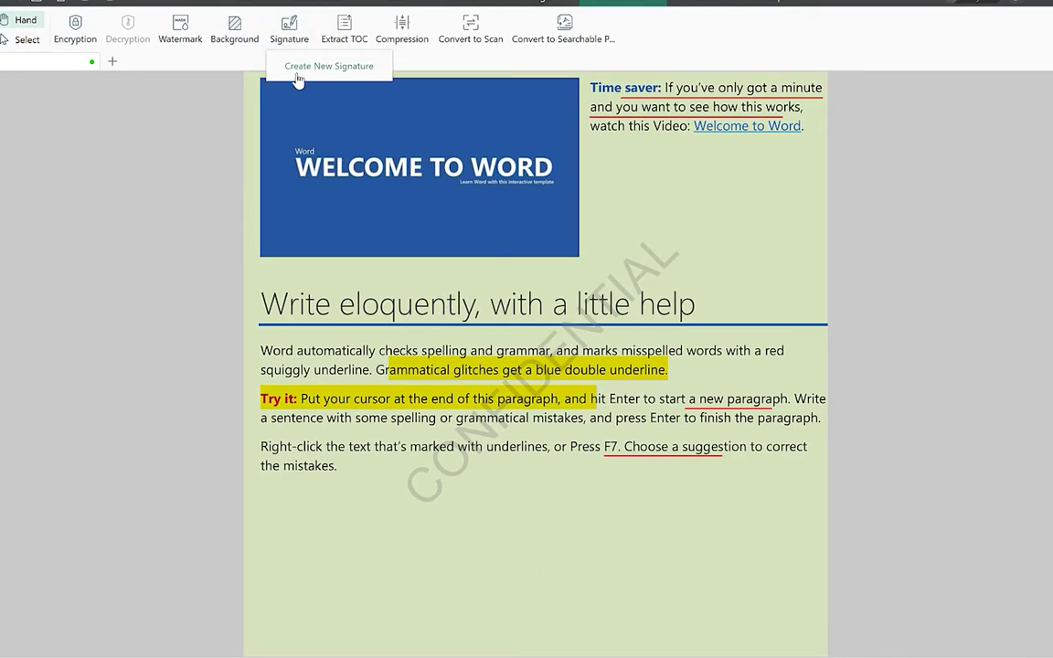
click(292, 69)
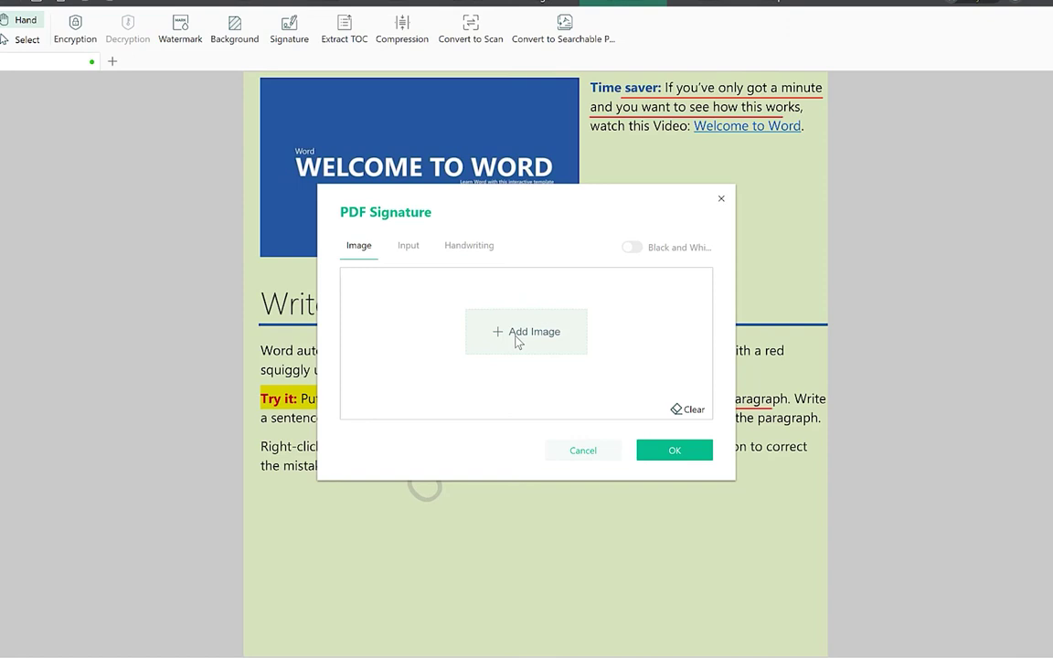
click(410, 252)
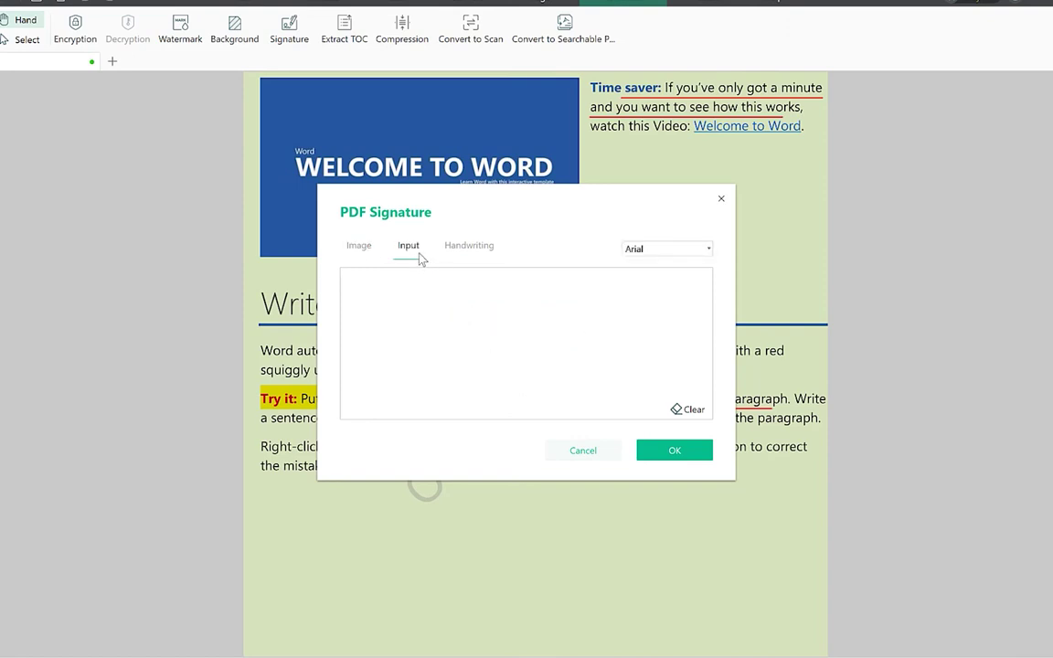
text(Dr. rAshed)
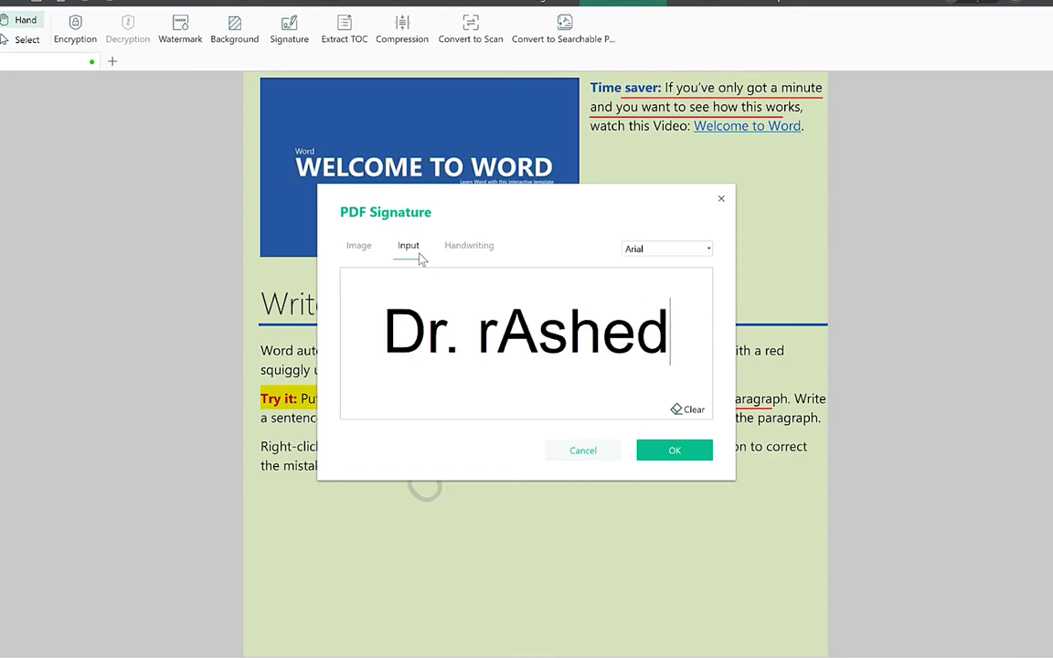
key(ctrl+a)
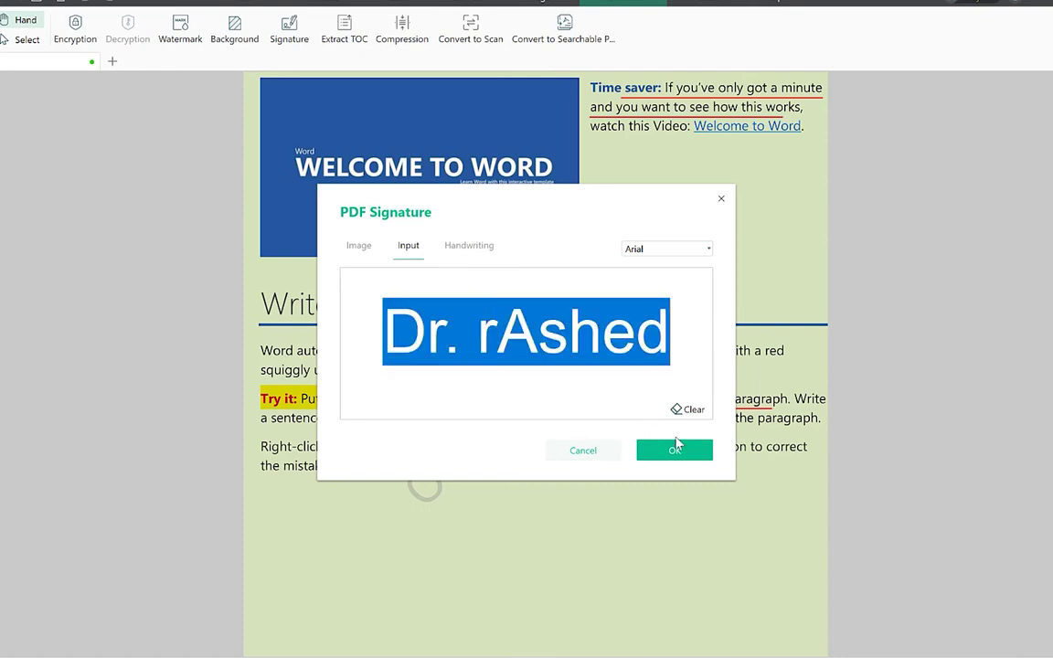
click(670, 251)
scroll(663, 353, down, 3)
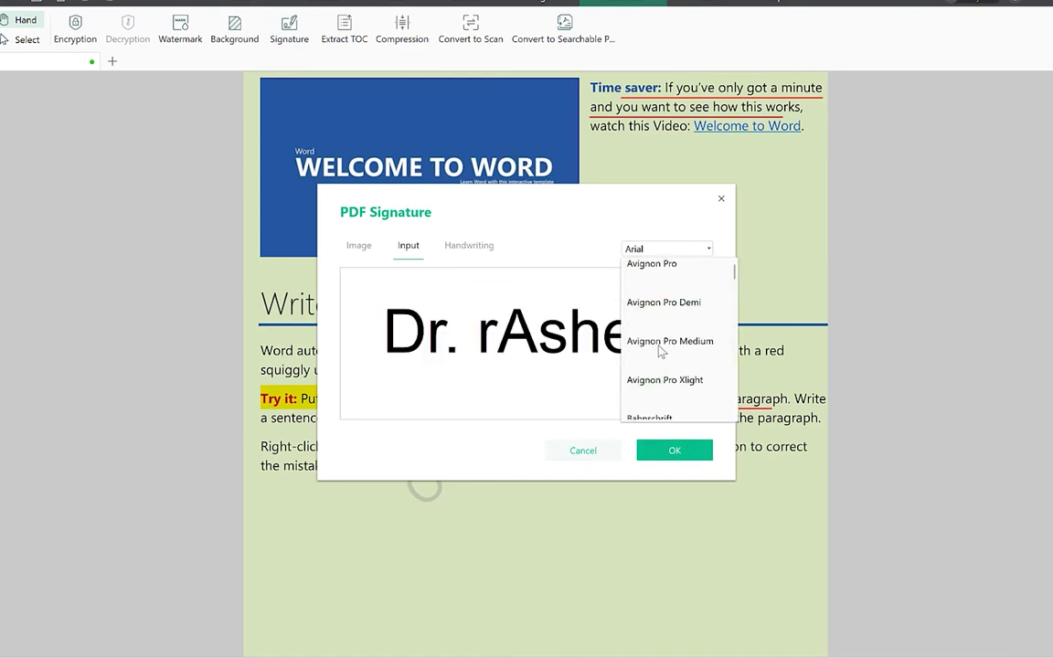
scroll(660, 347, down, 3)
click(656, 303)
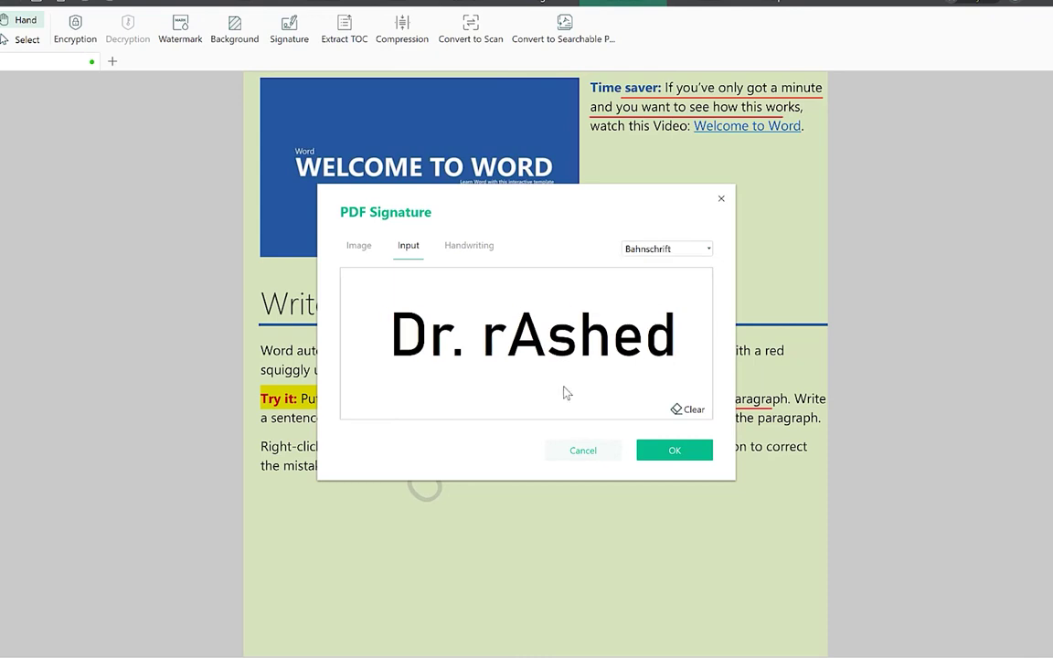
click(673, 449)
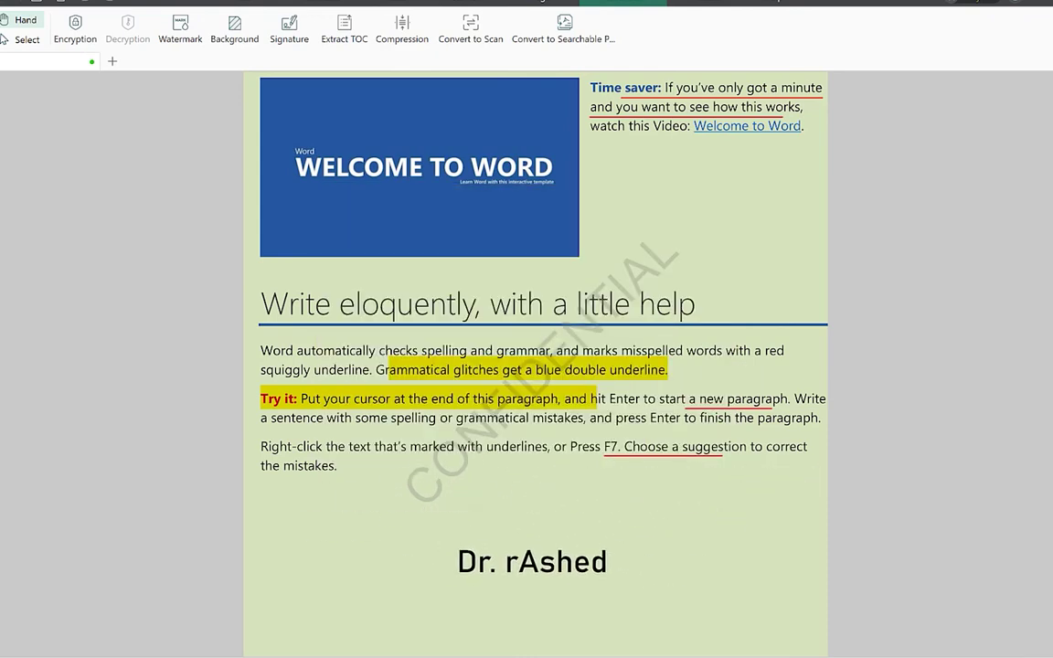
click(530, 560)
Create a 1pt handwritten signature of the signer's name, place it just below the text signature, and open the list of saved signatures
click(289, 28)
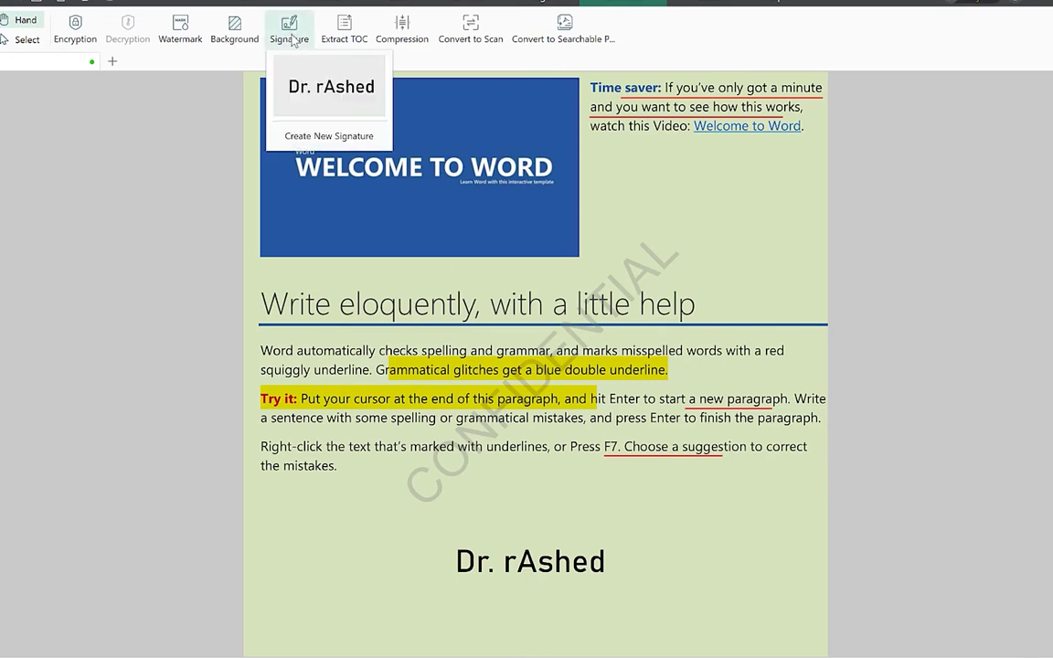
click(305, 133)
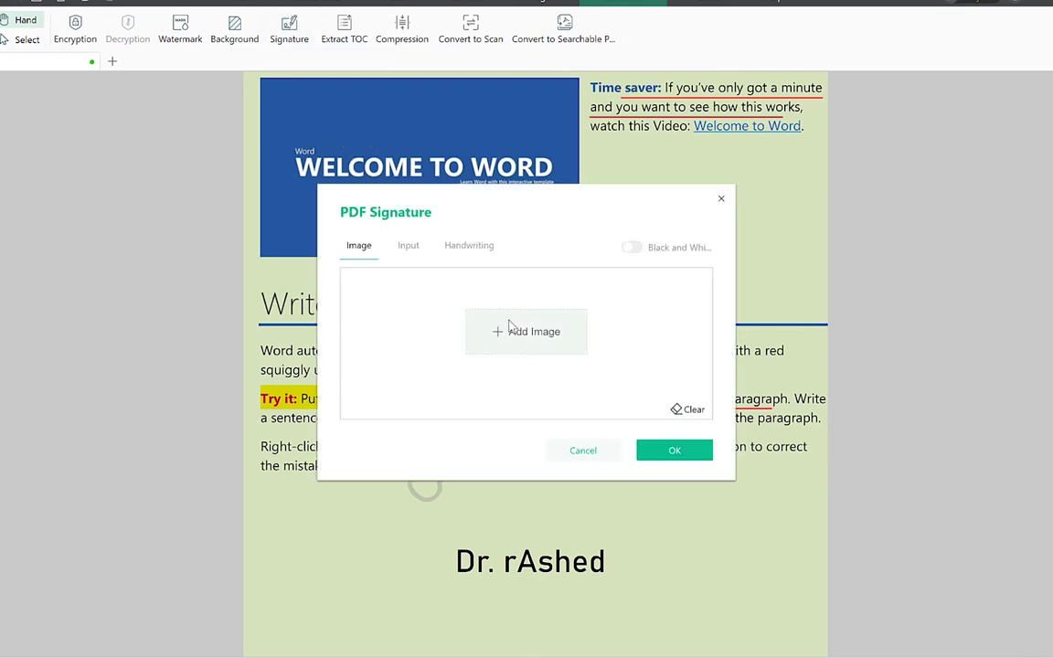
click(469, 247)
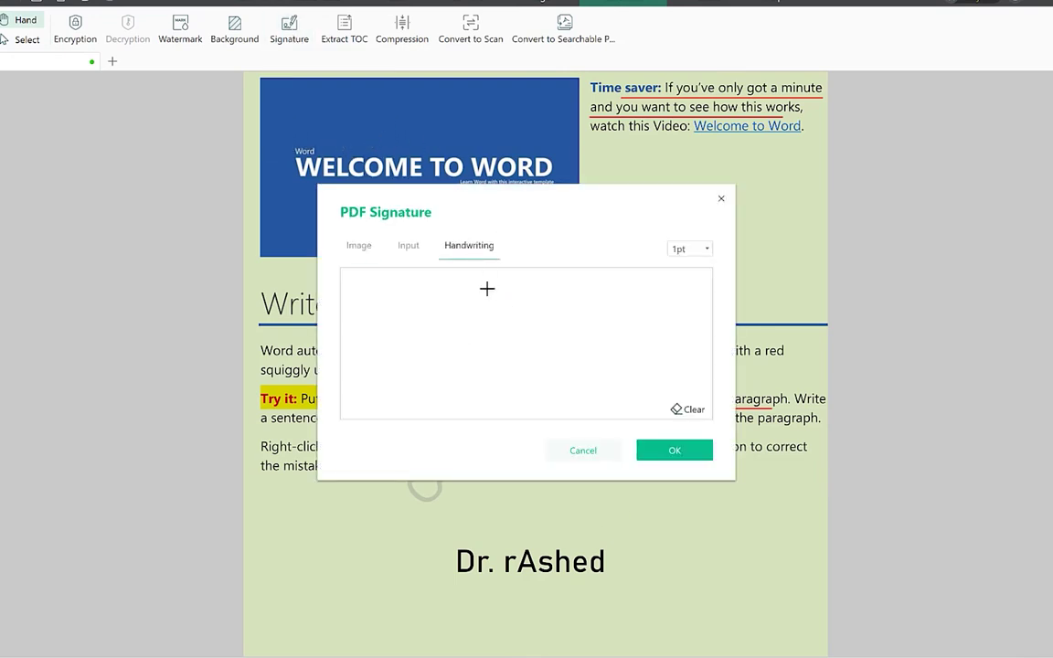
mouse_move(403, 310)
mouse_down()
mouse_move(396, 357)
mouse_move(478, 314)
mouse_move(538, 355)
mouse_move(578, 338)
mouse_move(695, 349)
mouse_up()
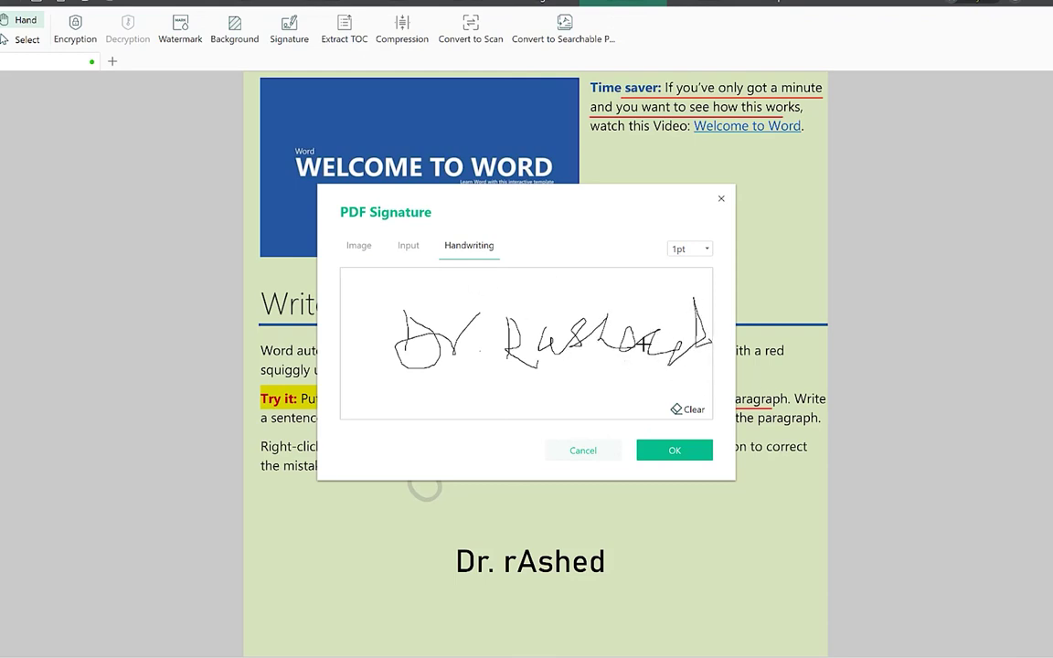
click(674, 449)
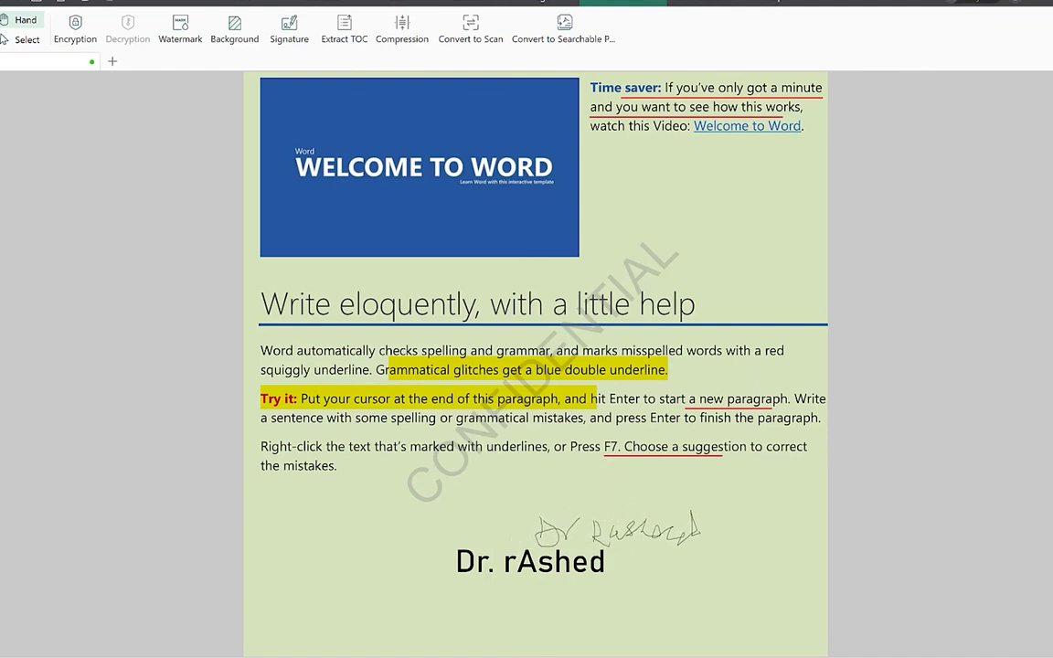
key(Escape)
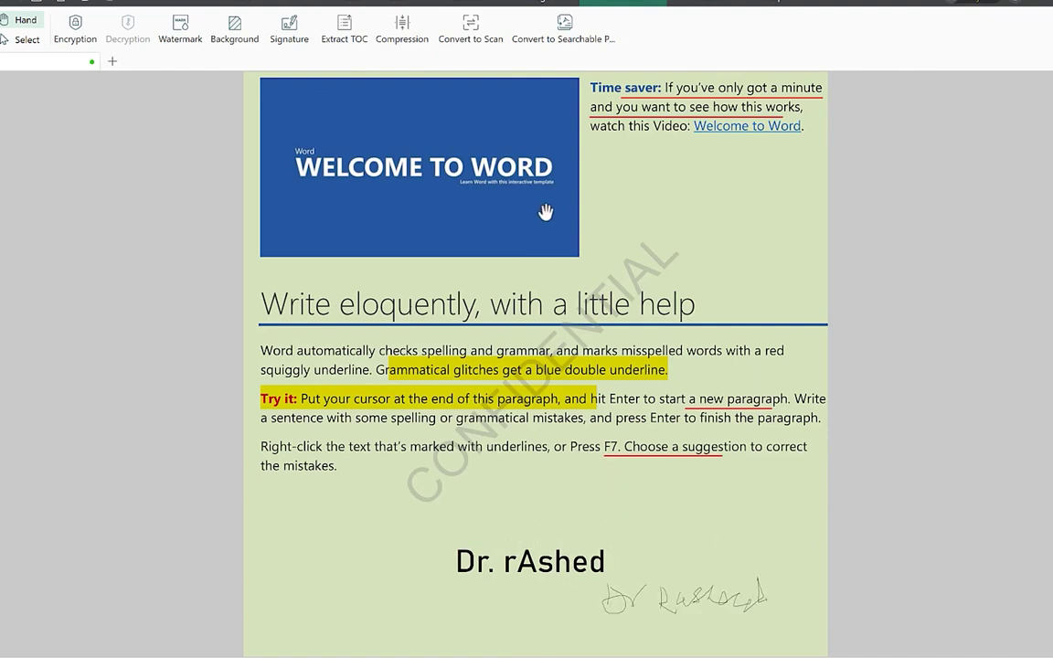
click(284, 37)
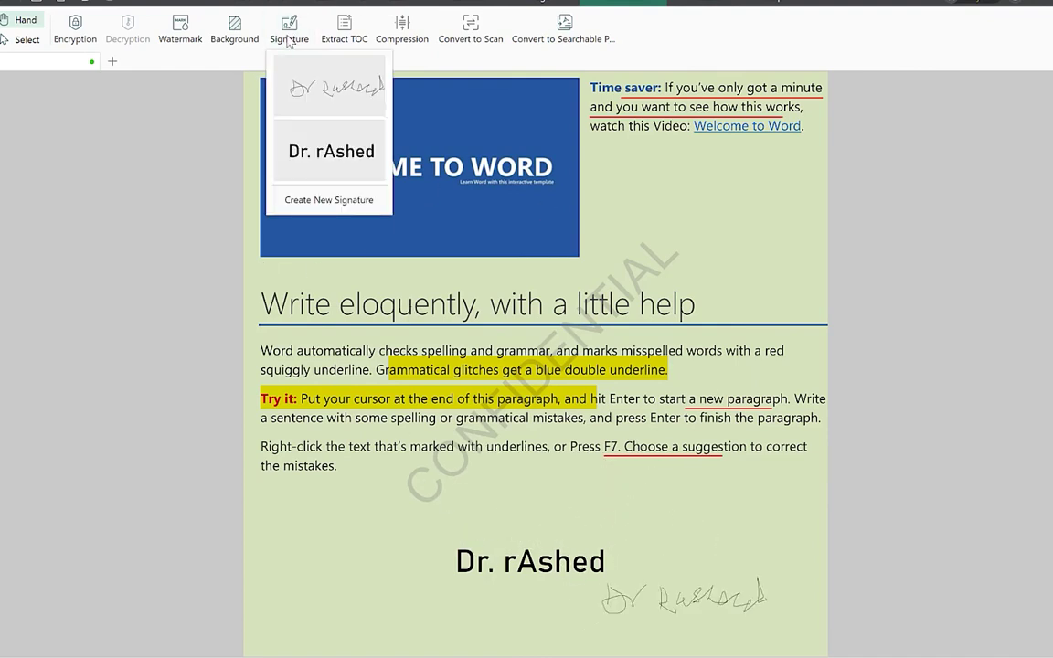
Place the saved handwritten signature on page 1, just below the Time saver text beside the Welcome to Word banner
click(329, 82)
click(552, 137)
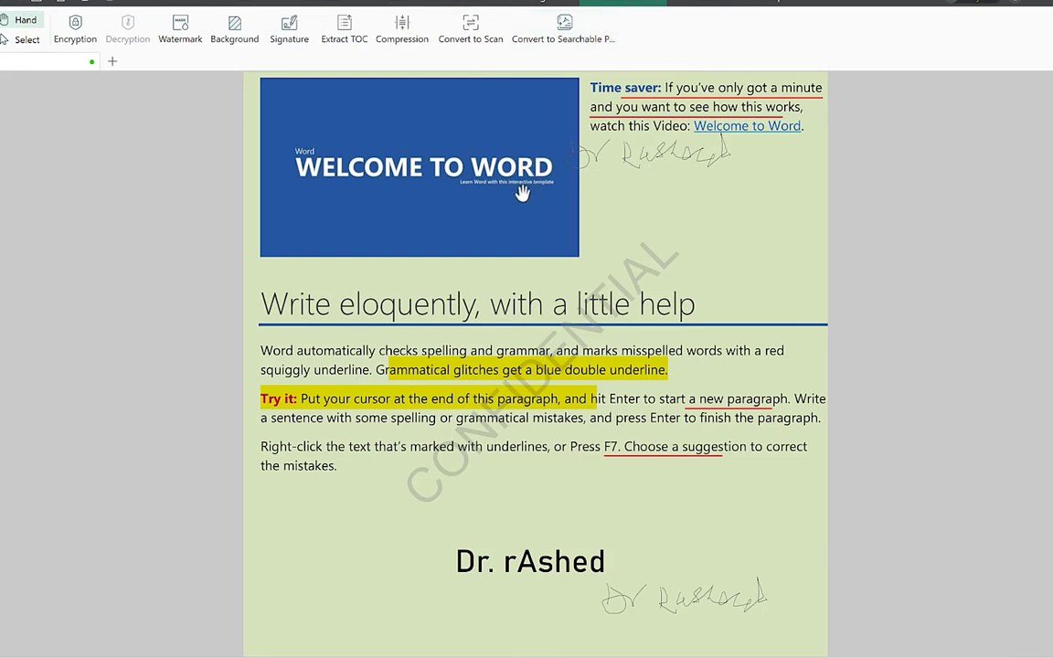
Look over the sharing and help options, check the Layout settings without changing them, and return to the page viewing options
click(708, 2)
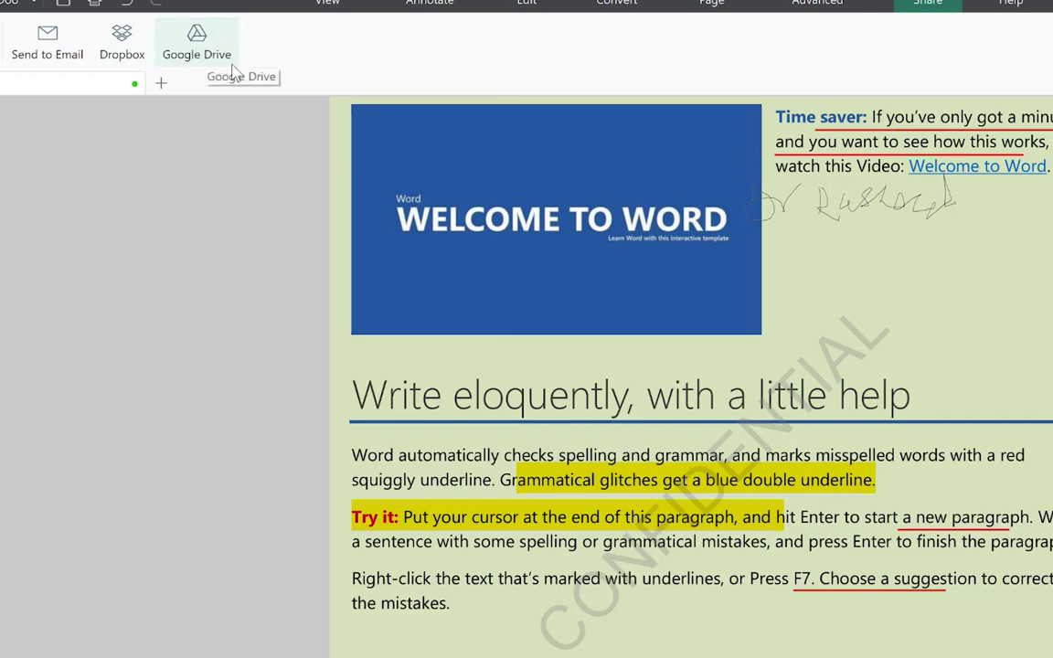
click(1008, 4)
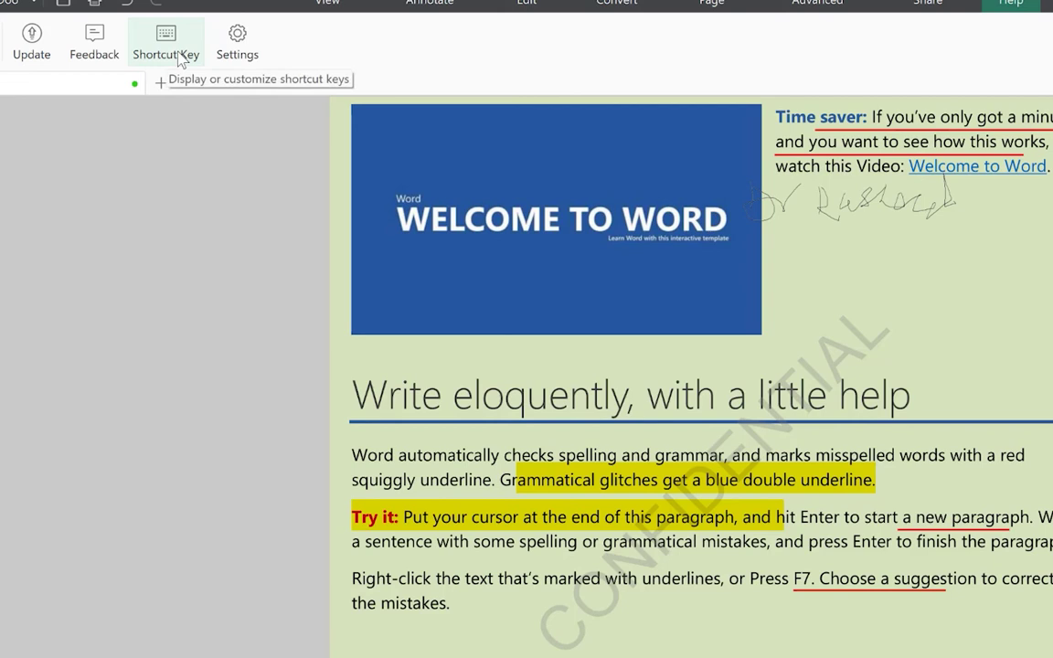
click(243, 62)
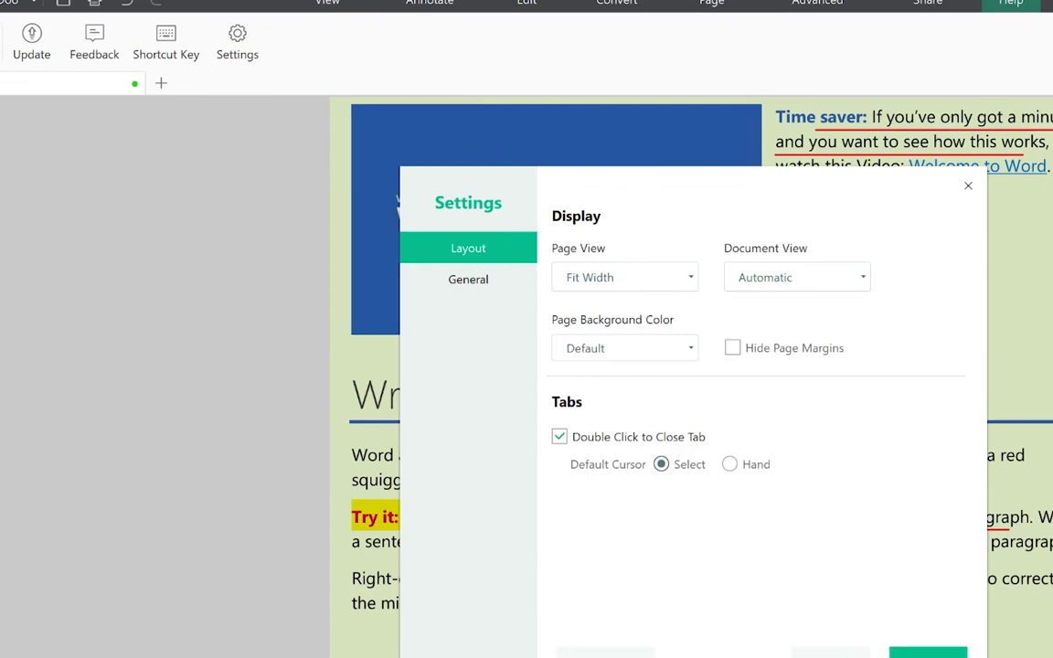
click(838, 644)
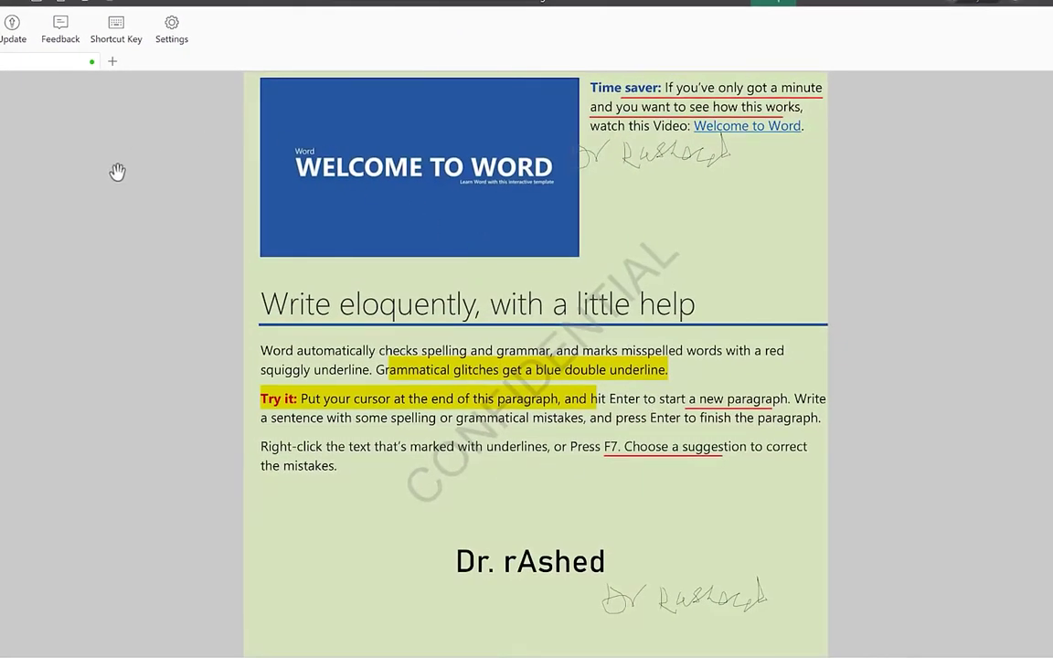
click(255, 3)
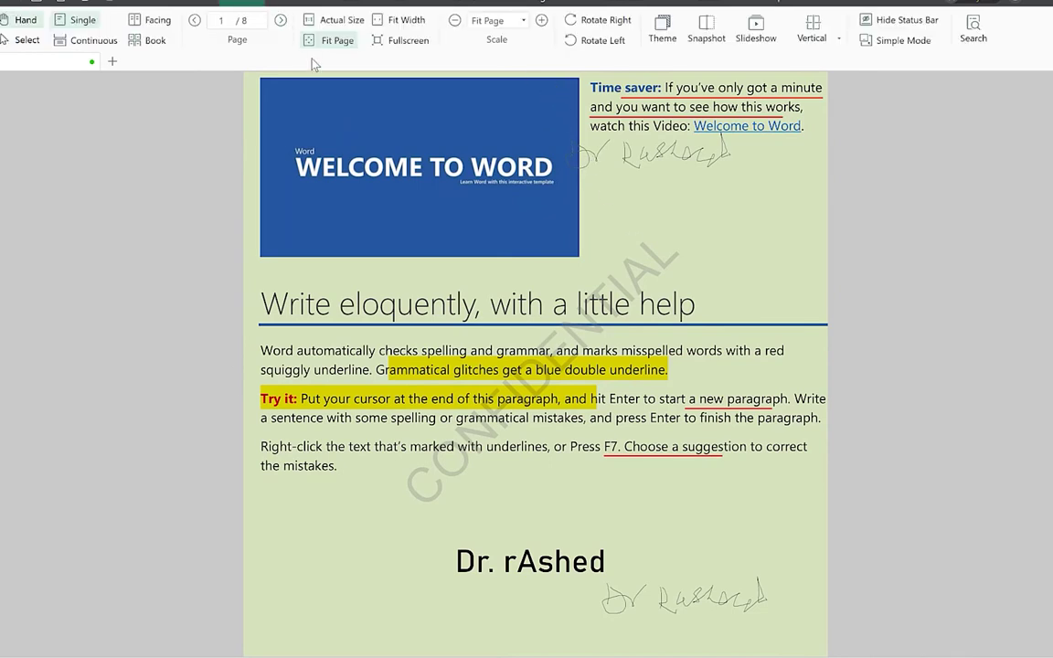